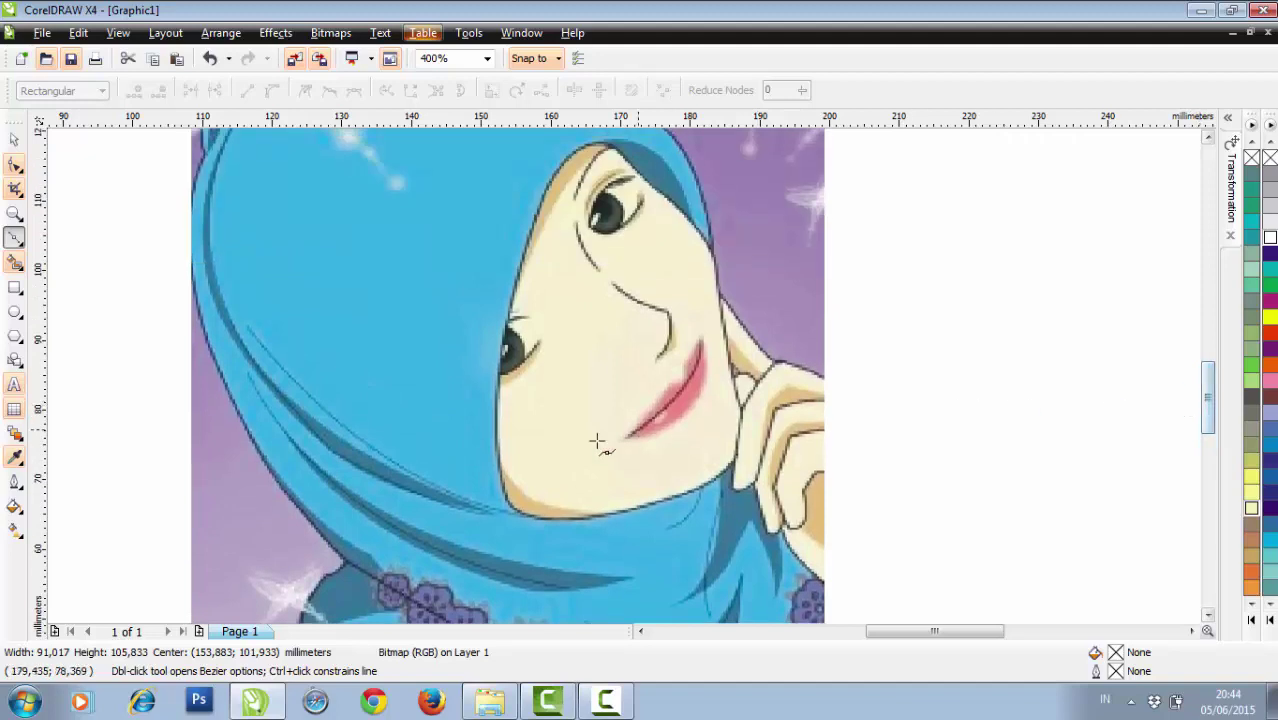
Start a Bezier curve along the face edge beside the hijab, from the lower cheek towards the forehead, and colour its outline red.
{"action": "left_click", "coordinate": [505, 488]}
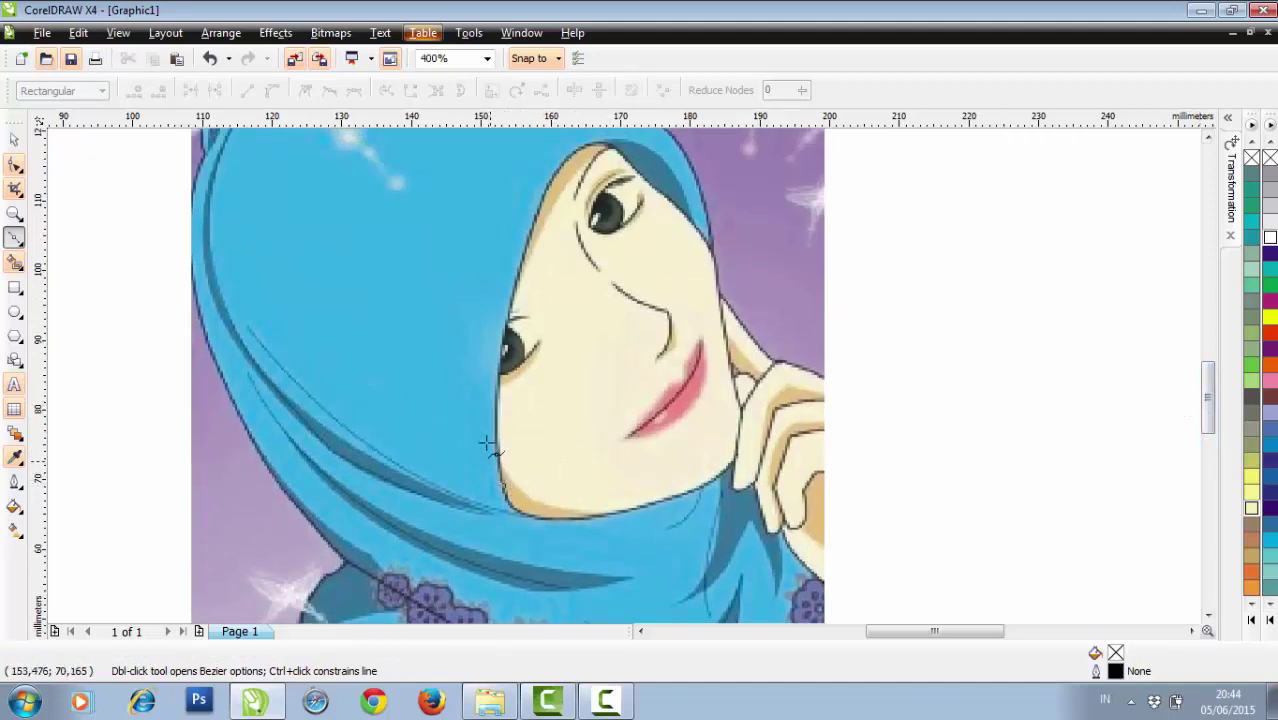
{"action": "left_click_drag", "start_coordinate": [518, 284], "coordinate": [549, 188]}
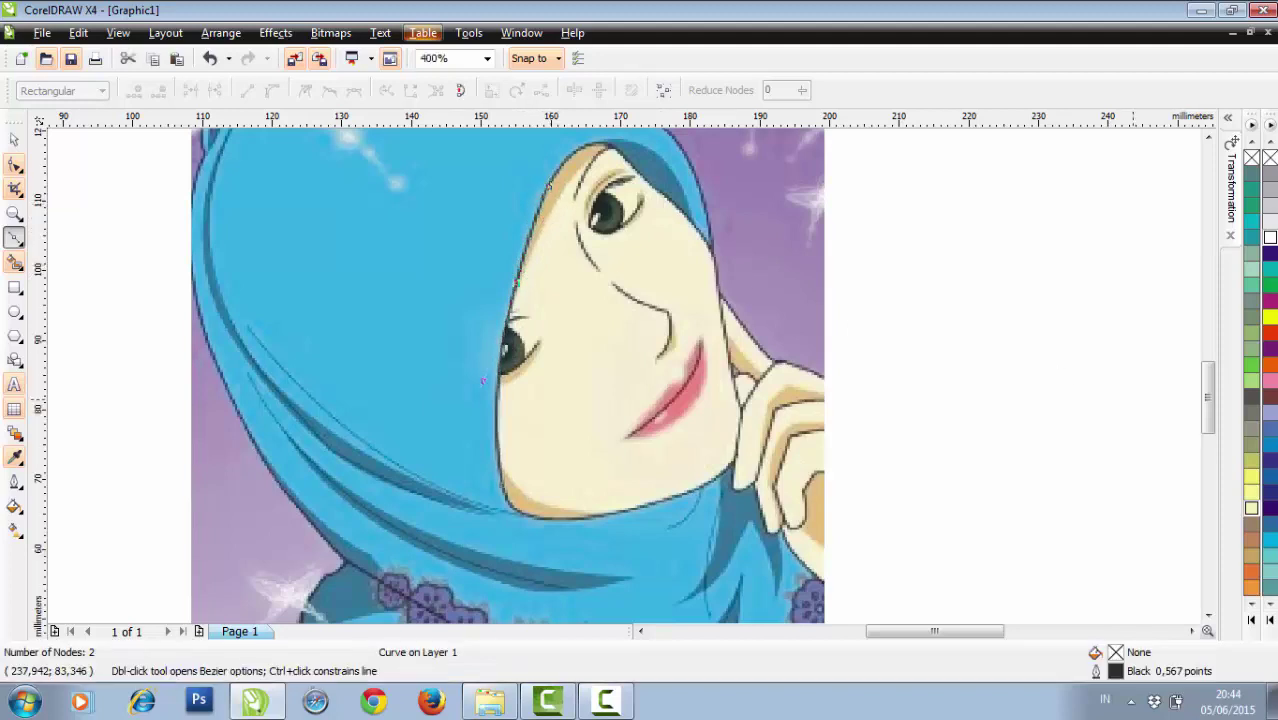
{"action": "right_click", "coordinate": [1269, 335]}
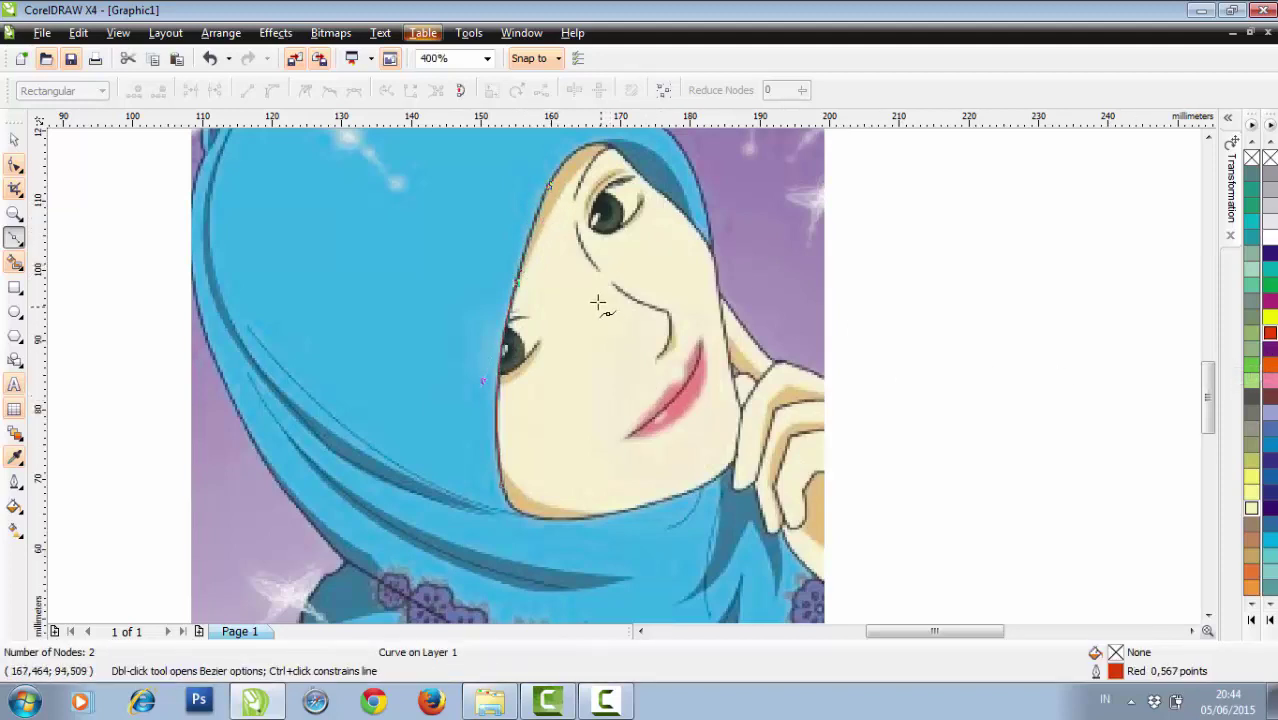
Continue the face curve over the forehead and down the hijab edge to the far cheek.
{"action": "scroll", "coordinate": [597, 302], "scroll_direction": "up", "scroll_amount": 1}
{"action": "left_click_drag", "start_coordinate": [1207, 390], "coordinate": [1208, 378]}
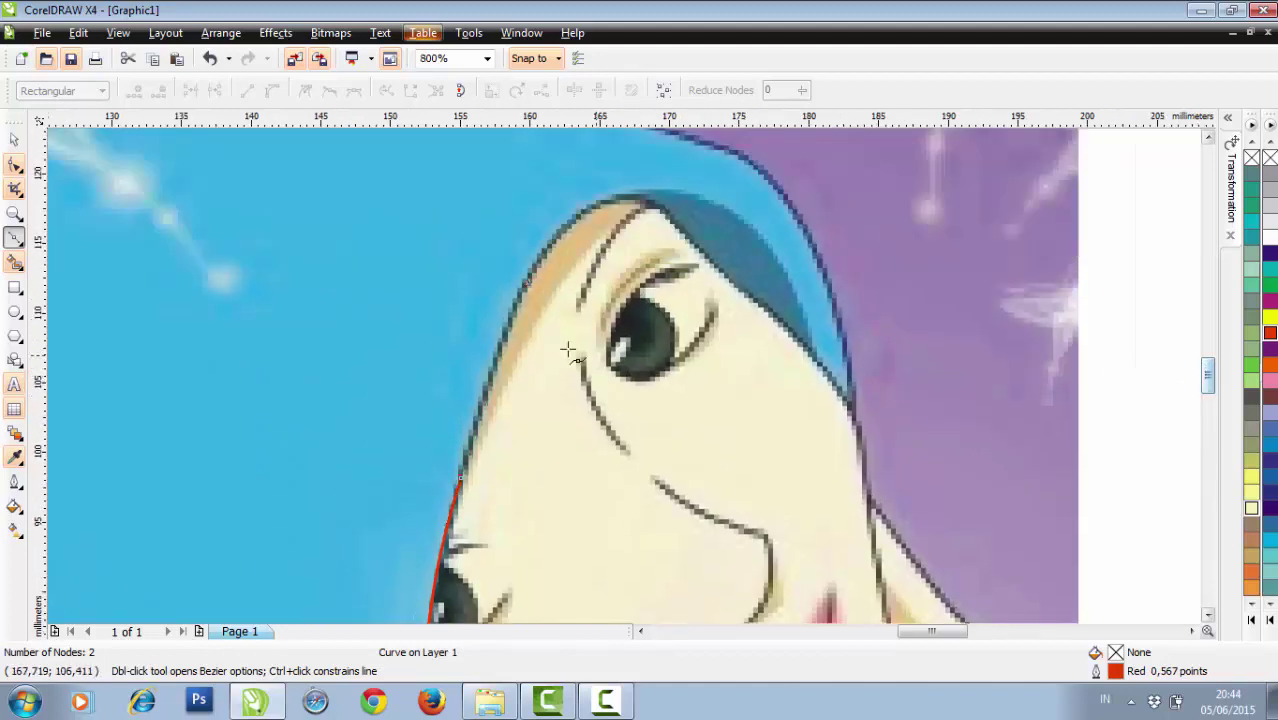
{"action": "left_click", "coordinate": [460, 477]}
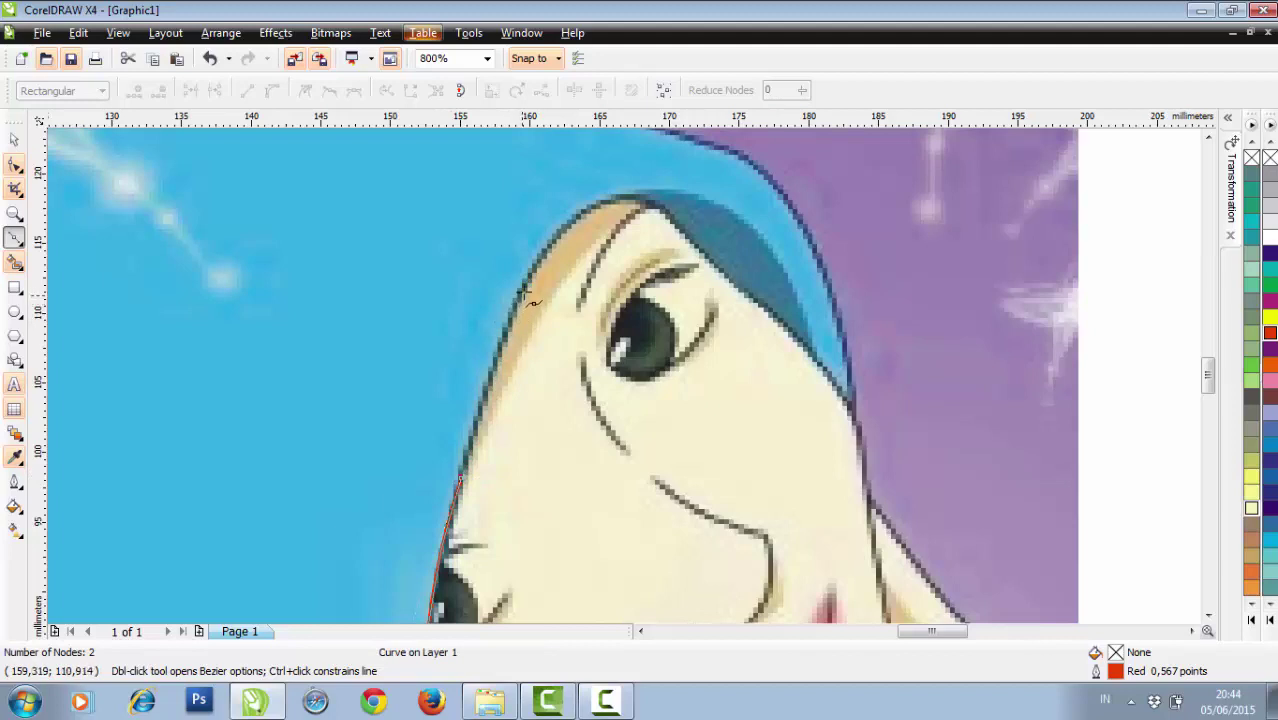
{"action": "left_click_drag", "start_coordinate": [555, 237], "coordinate": [672, 226]}
{"action": "left_click", "coordinate": [557, 239]}
{"action": "left_click_drag", "start_coordinate": [736, 286], "coordinate": [750, 299]}
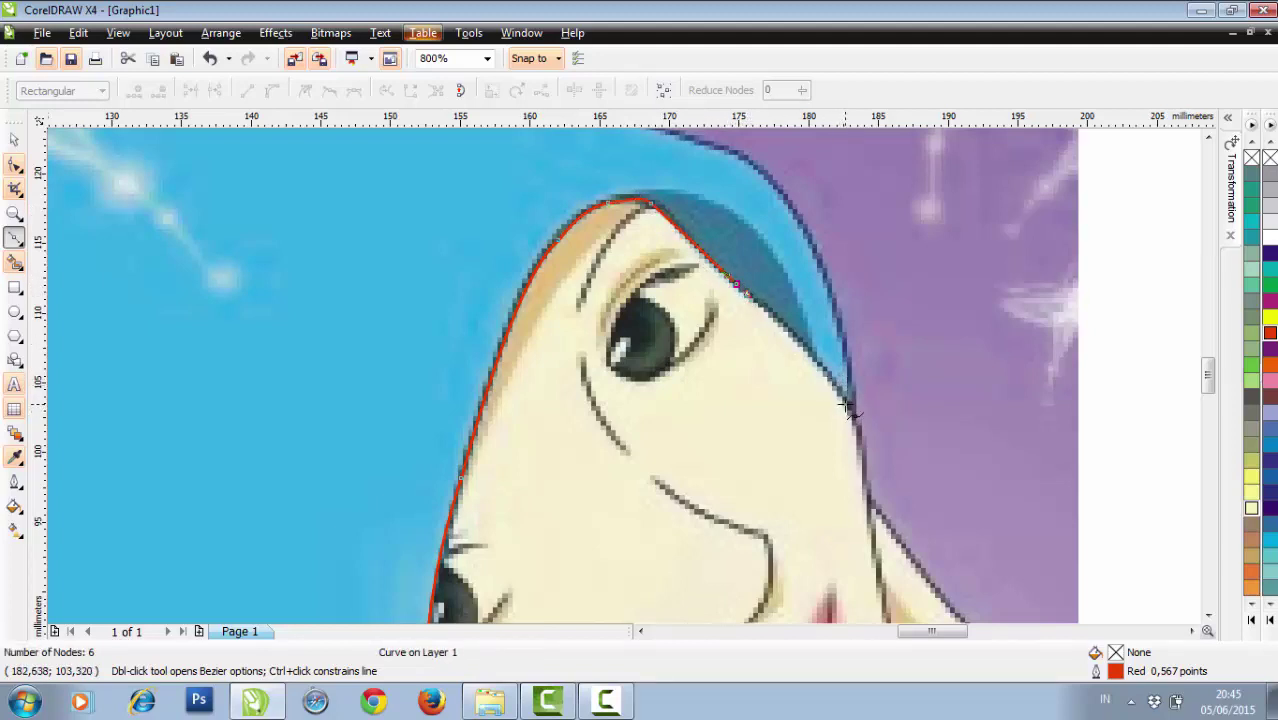
{"action": "mouse_move", "coordinate": [846, 405]}
{"action": "left_mouse_down"}
{"action": "mouse_move", "coordinate": [872, 505]}
{"action": "mouse_move", "coordinate": [868, 490]}
{"action": "left_mouse_up"}
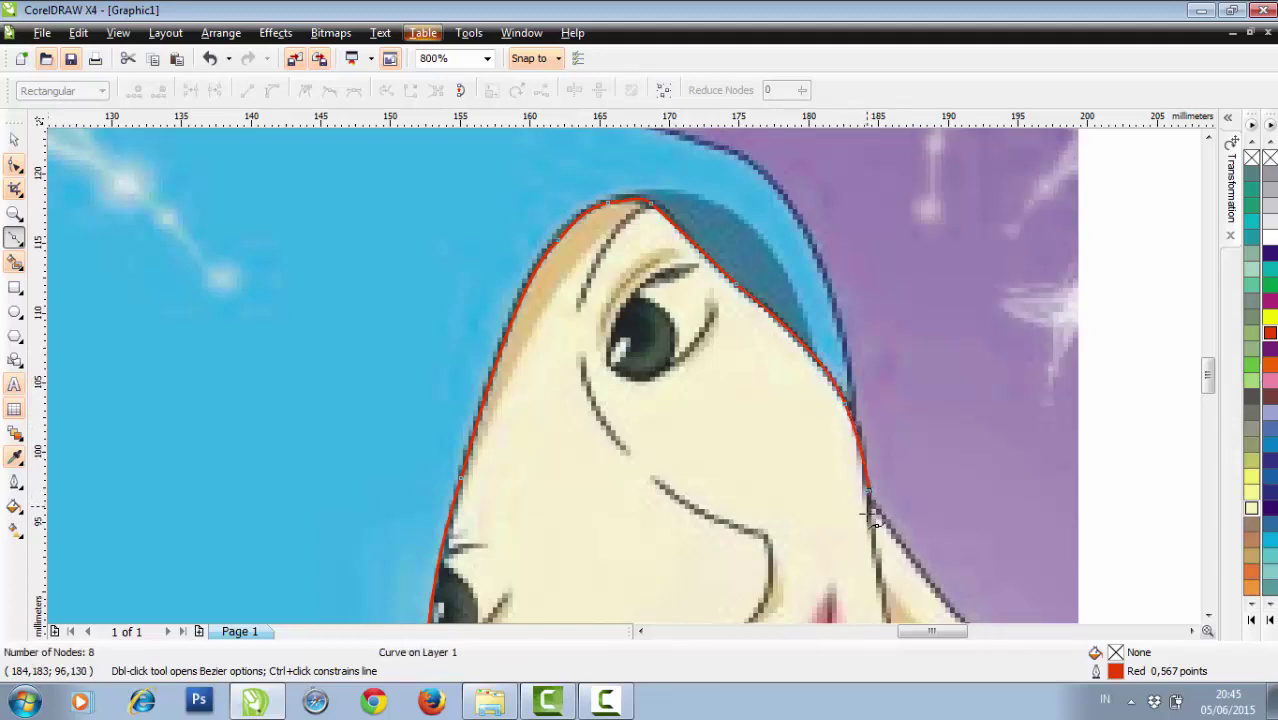
Extend the face curve down the far cheek, along the finger's edge and onto the jawline.
{"action": "scroll", "coordinate": [868, 490], "scroll_direction": "down", "scroll_amount": 1}
{"action": "scroll", "coordinate": [622, 381], "scroll_direction": "up", "scroll_amount": 1}
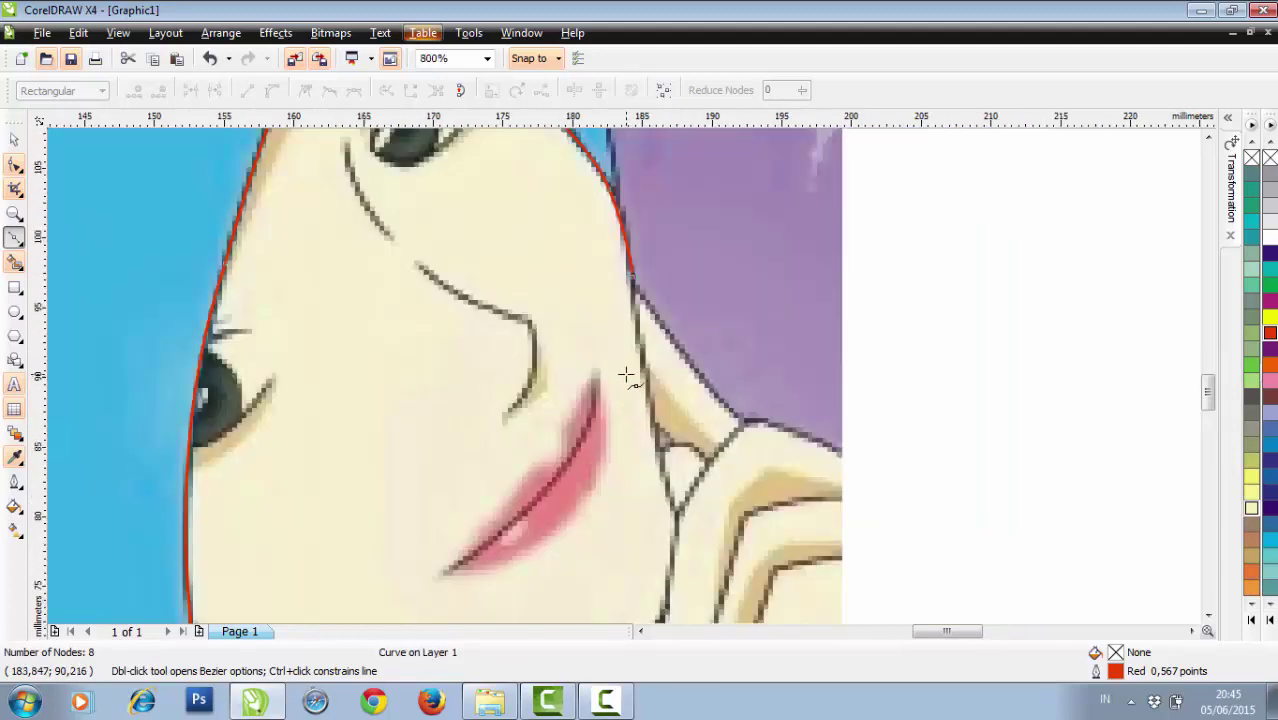
{"action": "left_click_drag", "start_coordinate": [656, 432], "coordinate": [668, 460]}
{"action": "left_click", "coordinate": [678, 514]}
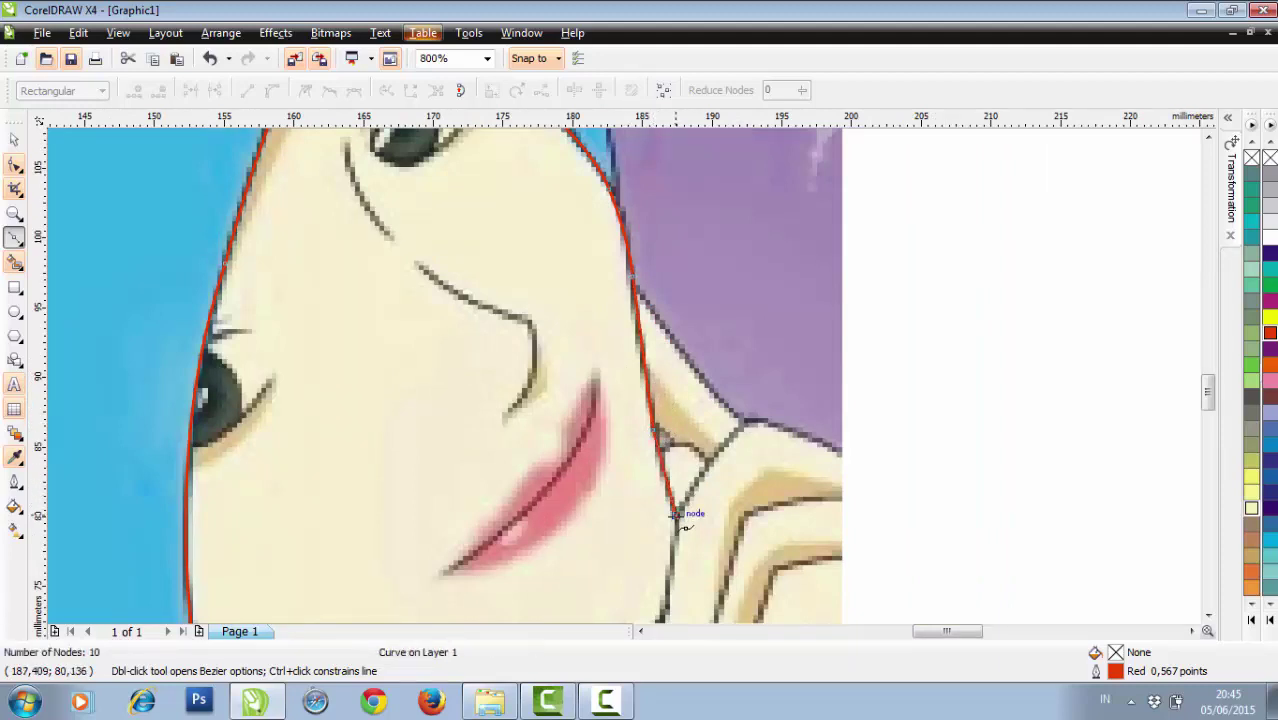
{"action": "scroll", "coordinate": [686, 515], "scroll_direction": "down", "scroll_amount": 1}
{"action": "scroll", "coordinate": [621, 369], "scroll_direction": "up", "scroll_amount": 1}
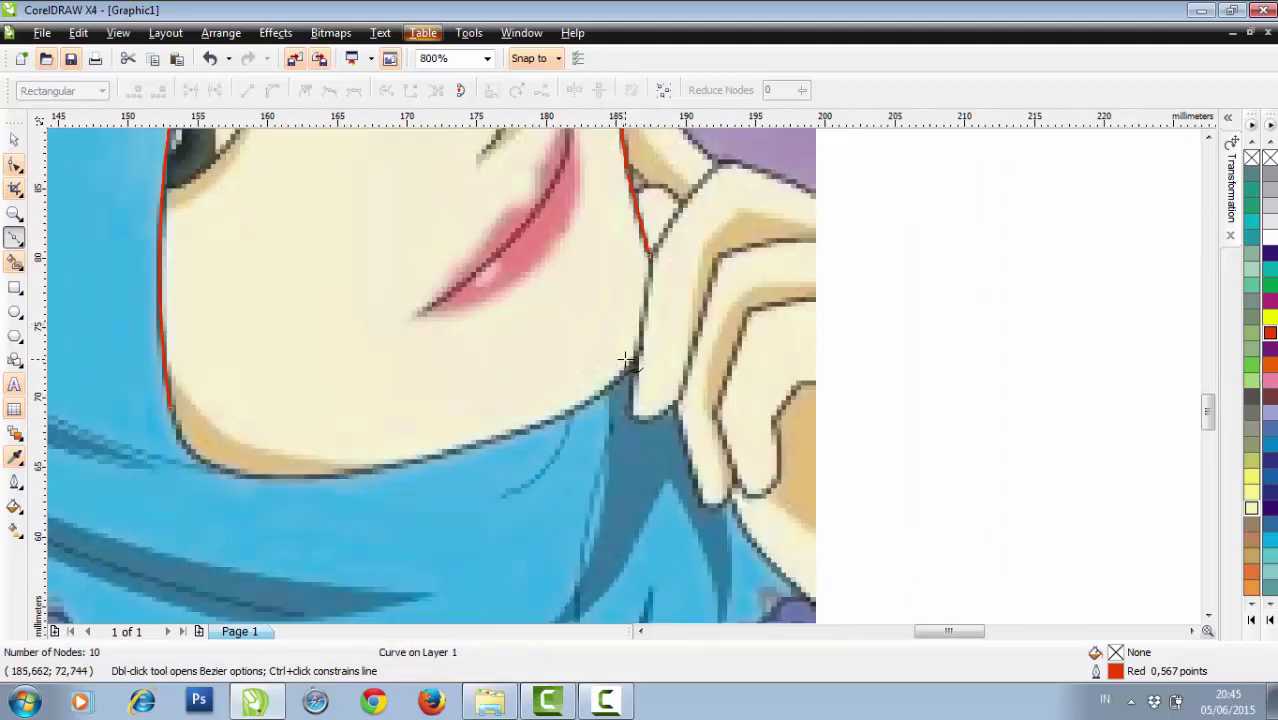
{"action": "left_click", "coordinate": [631, 366]}
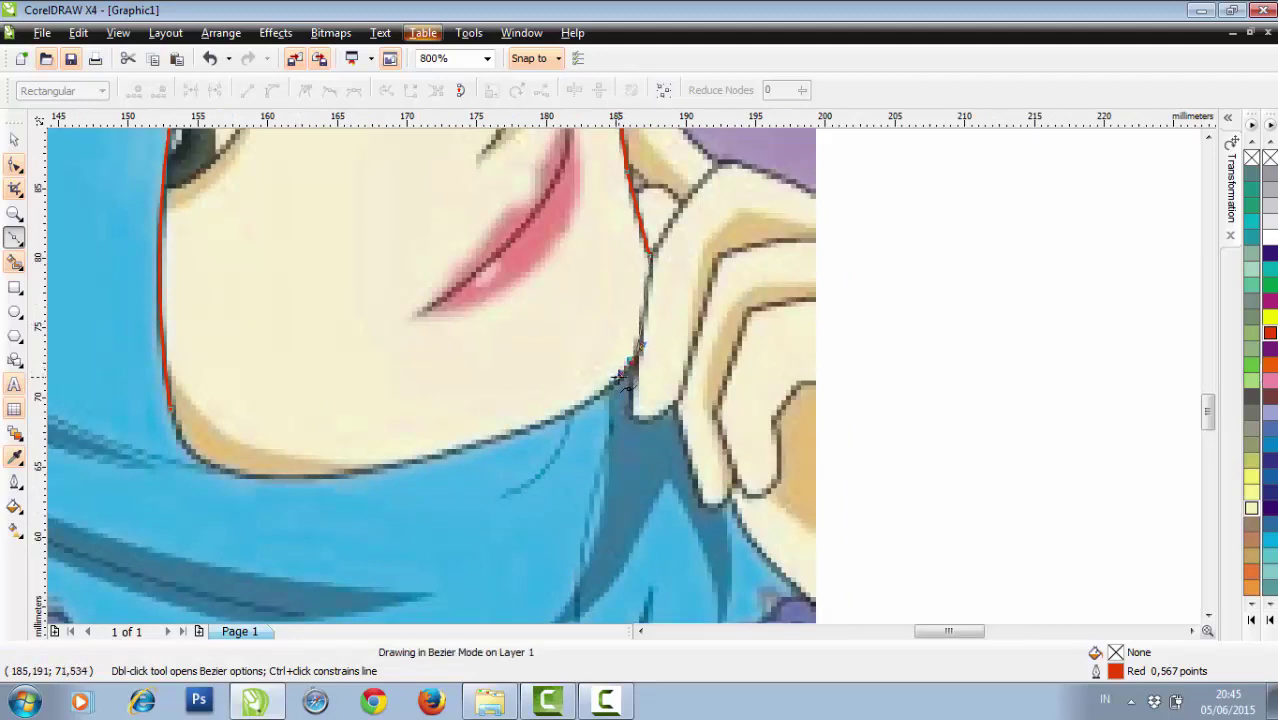
{"action": "left_click", "coordinate": [622, 378]}
{"action": "left_click", "coordinate": [570, 418]}
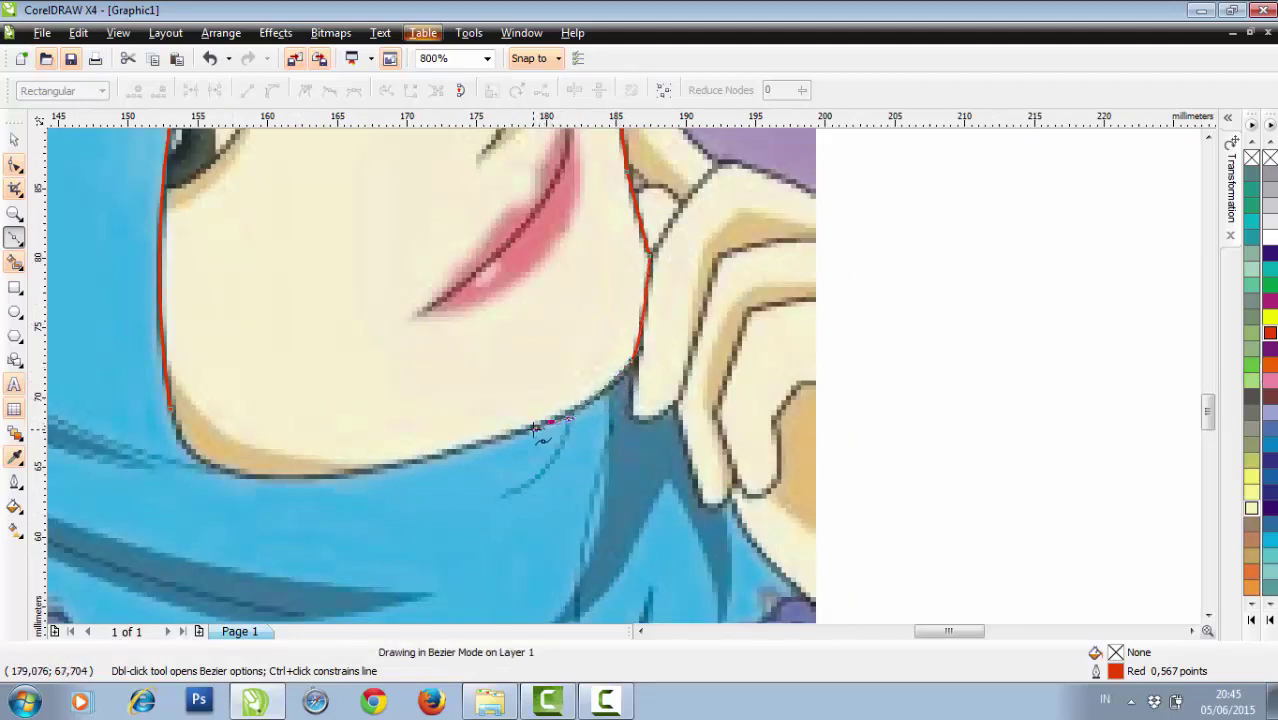
Trace the chin and lower cheek, and close the face outline at its starting node.
{"action": "left_click_drag", "start_coordinate": [532, 428], "coordinate": [530, 430]}
{"action": "left_click_drag", "start_coordinate": [238, 476], "coordinate": [200, 462]}
{"action": "scroll", "coordinate": [190, 445], "scroll_direction": "up", "scroll_amount": 1}
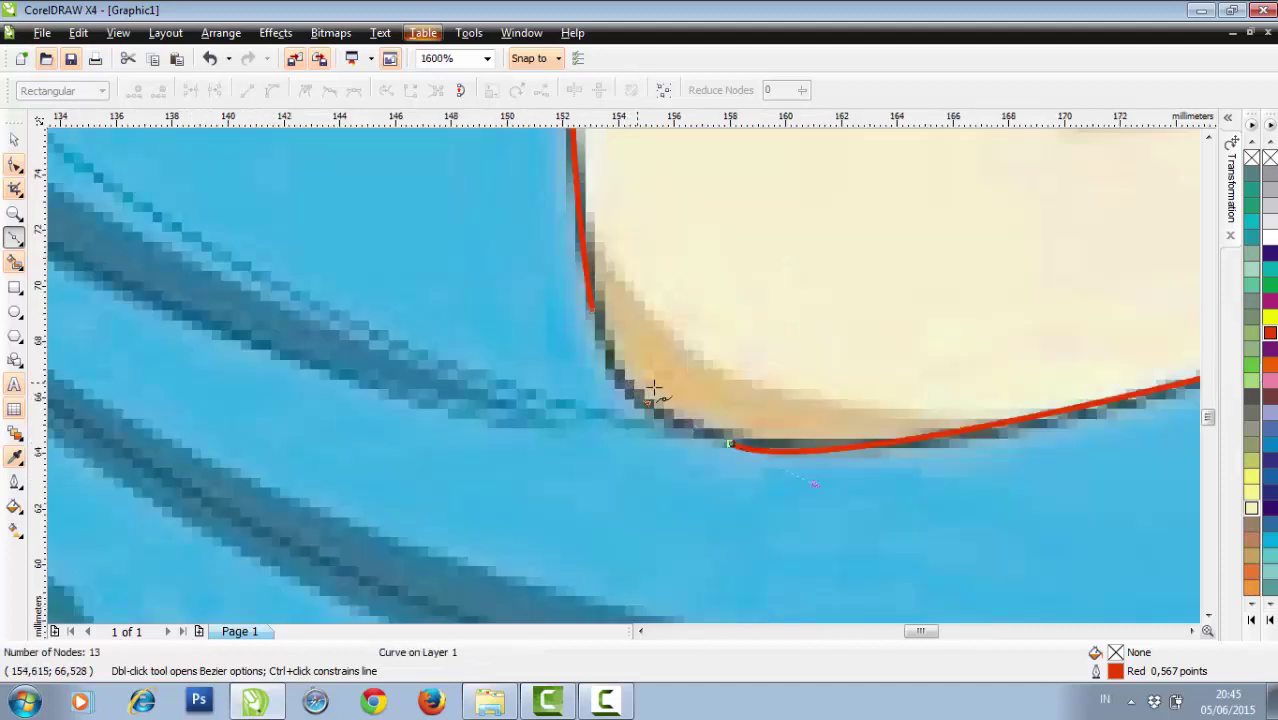
{"action": "left_click_drag", "start_coordinate": [631, 388], "coordinate": [619, 374]}
{"action": "scroll", "coordinate": [598, 314], "scroll_direction": "down", "scroll_amount": 3}
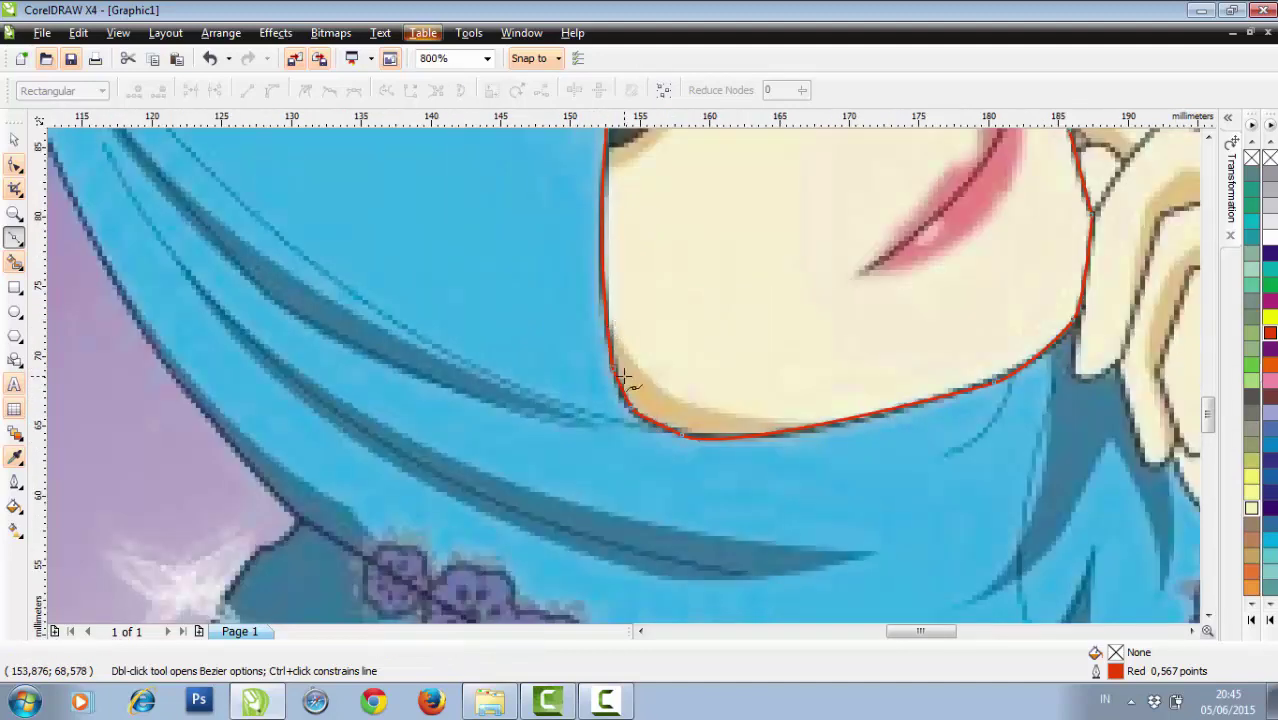
Start a Bezier curve from the lower mouth corner along the upper lip to its notch, and colour its outline red.
{"action": "scroll", "coordinate": [676, 338], "scroll_direction": "up", "scroll_amount": 1}
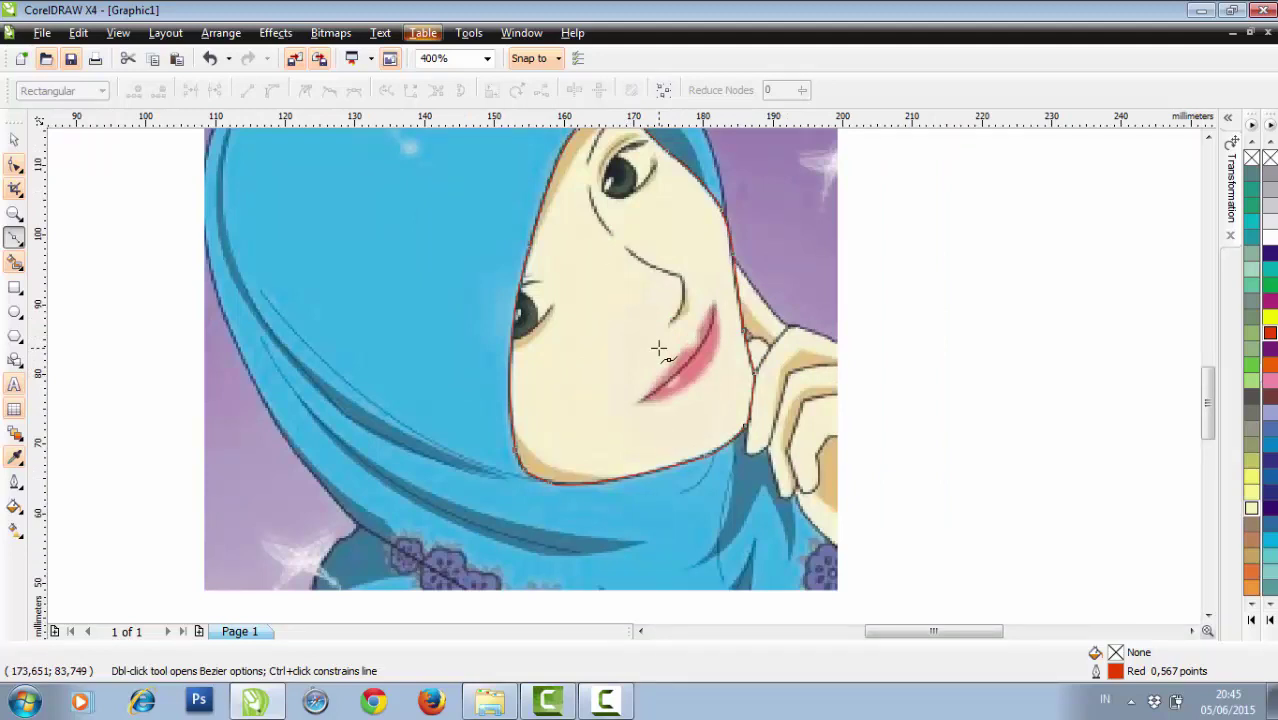
{"action": "scroll", "coordinate": [709, 366], "scroll_direction": "up", "scroll_amount": 1}
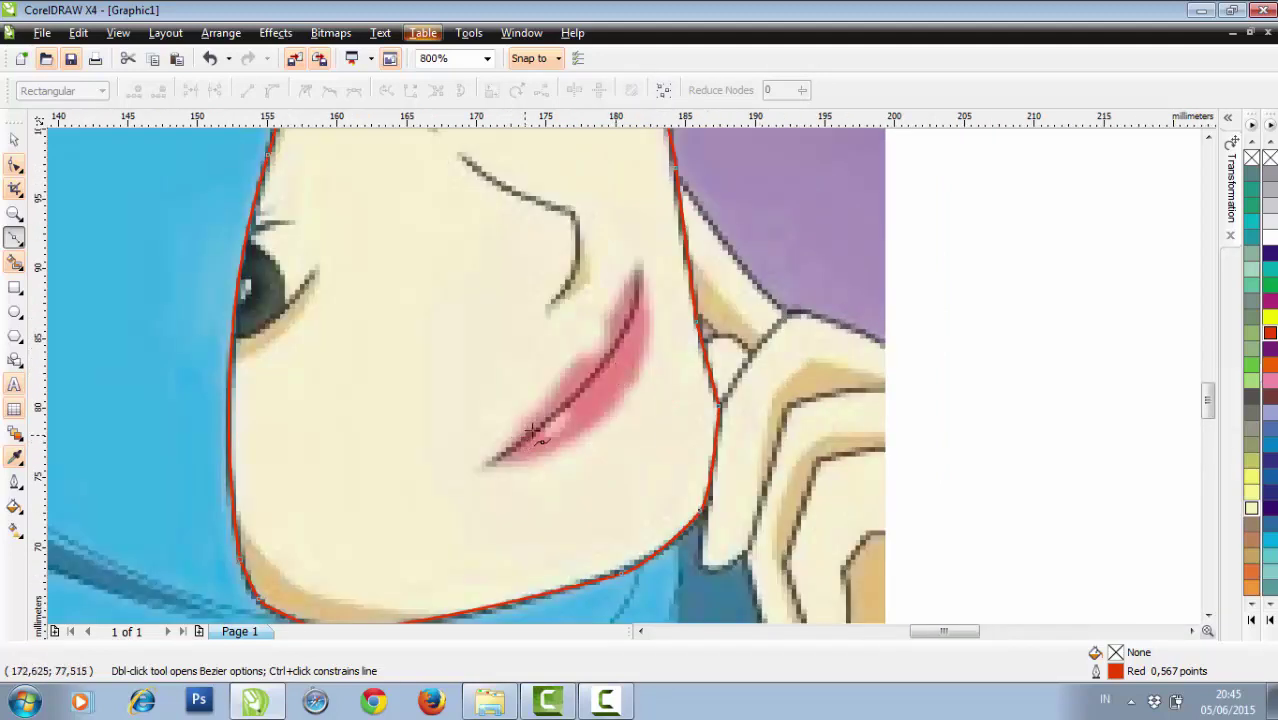
{"action": "scroll", "coordinate": [535, 432], "scroll_direction": "up", "scroll_amount": 1}
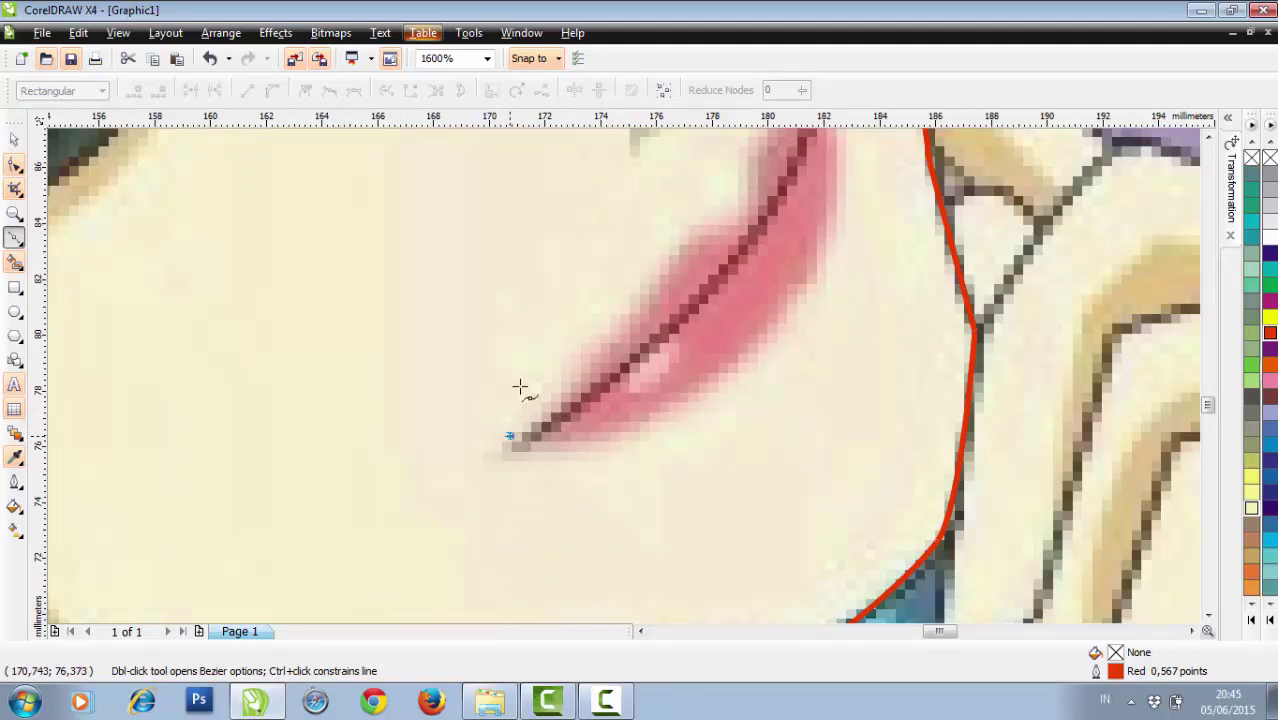
{"action": "left_click_drag", "start_coordinate": [680, 245], "coordinate": [698, 205]}
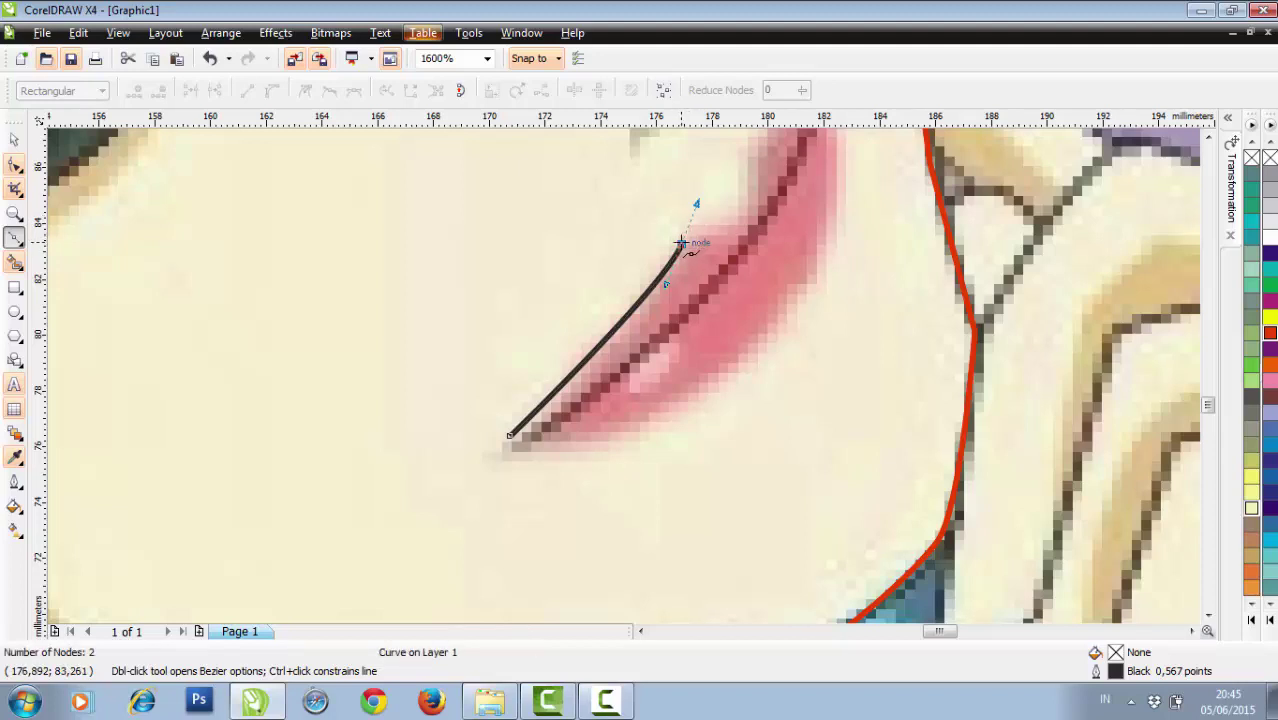
{"action": "left_click", "coordinate": [680, 243]}
{"action": "left_click", "coordinate": [690, 220]}
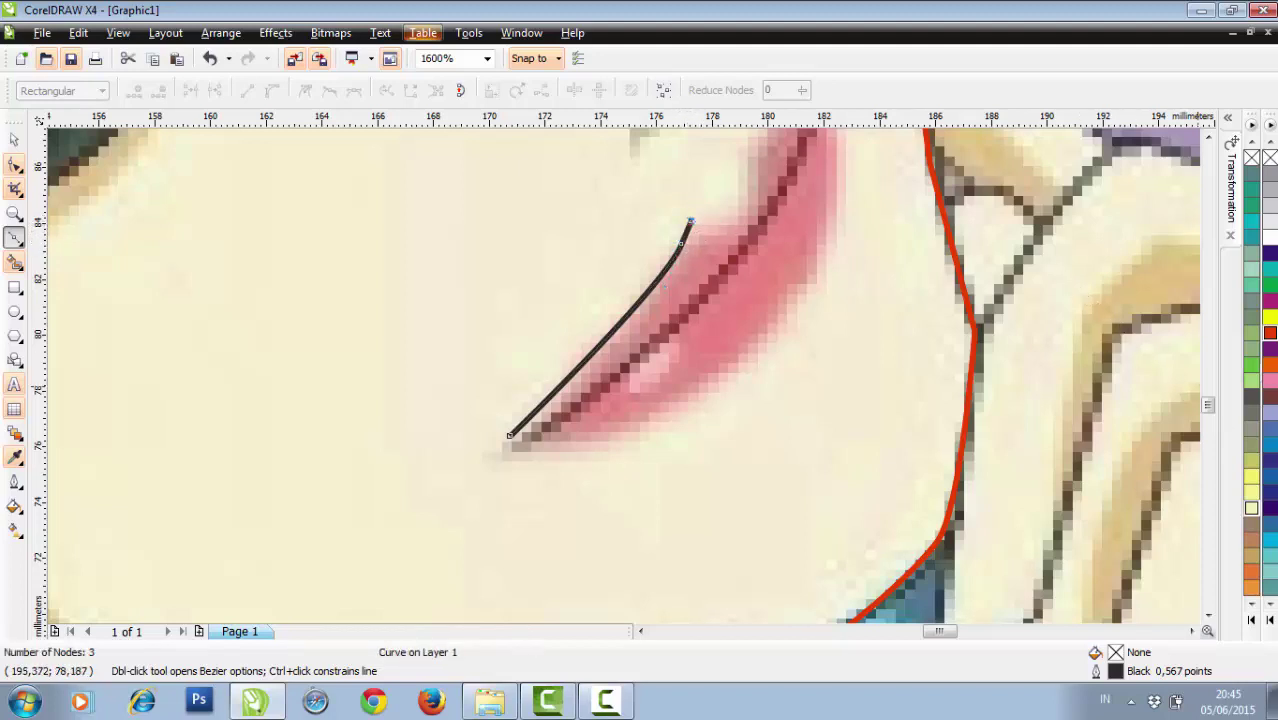
{"action": "right_click", "coordinate": [1270, 334]}
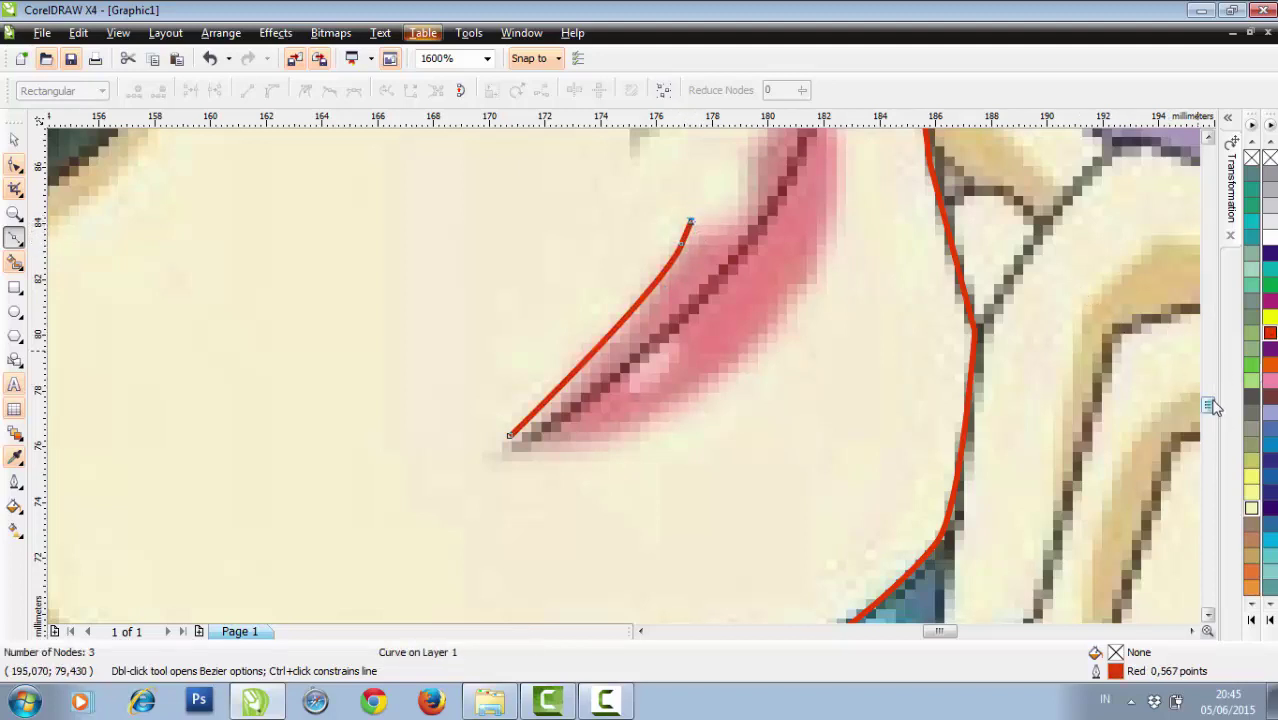
Continue the lip curve through the upper lip's notch to the upper mouth corner and around onto the lower lip.
{"action": "left_click_drag", "start_coordinate": [1208, 405], "coordinate": [1210, 401]}
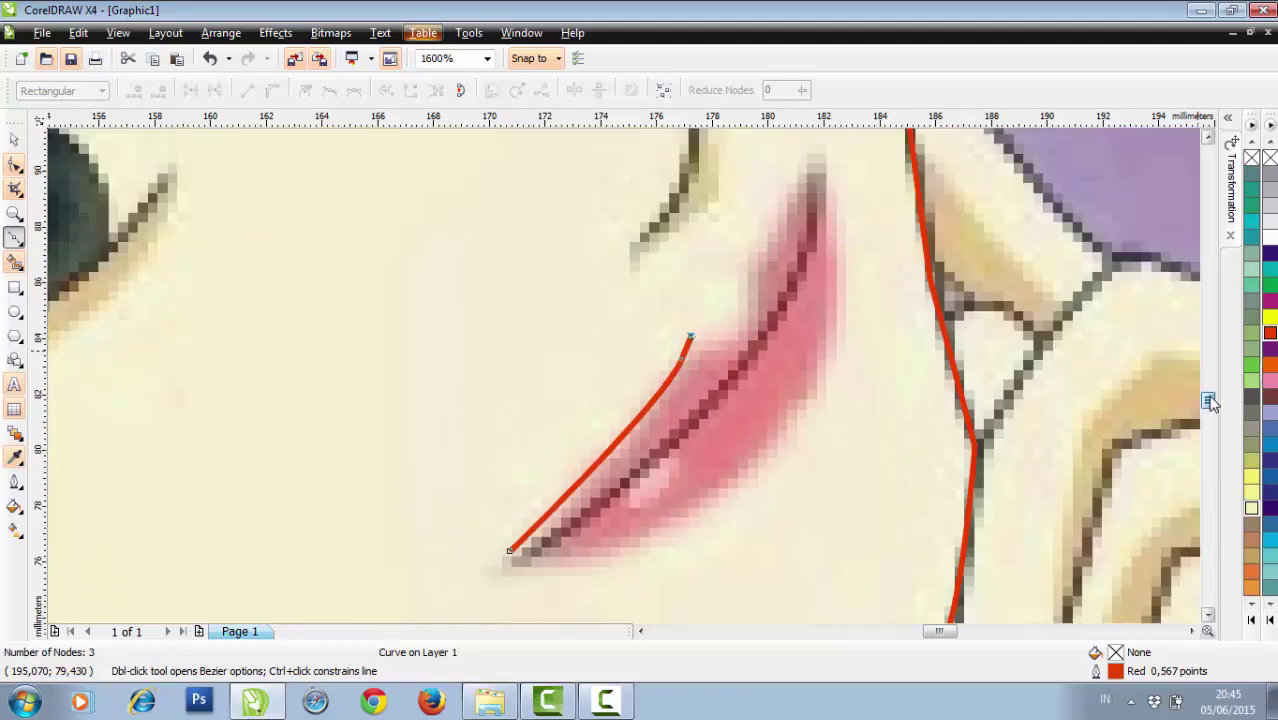
{"action": "left_click", "coordinate": [739, 334]}
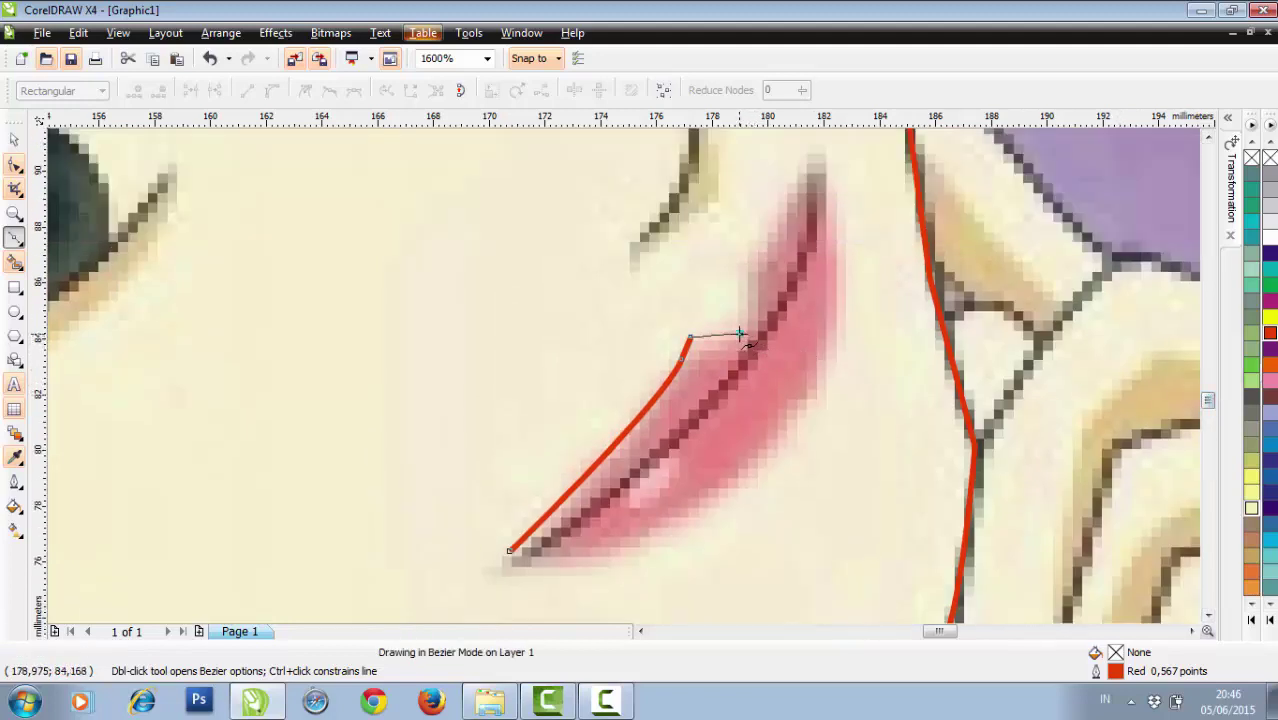
{"action": "left_click", "coordinate": [739, 278]}
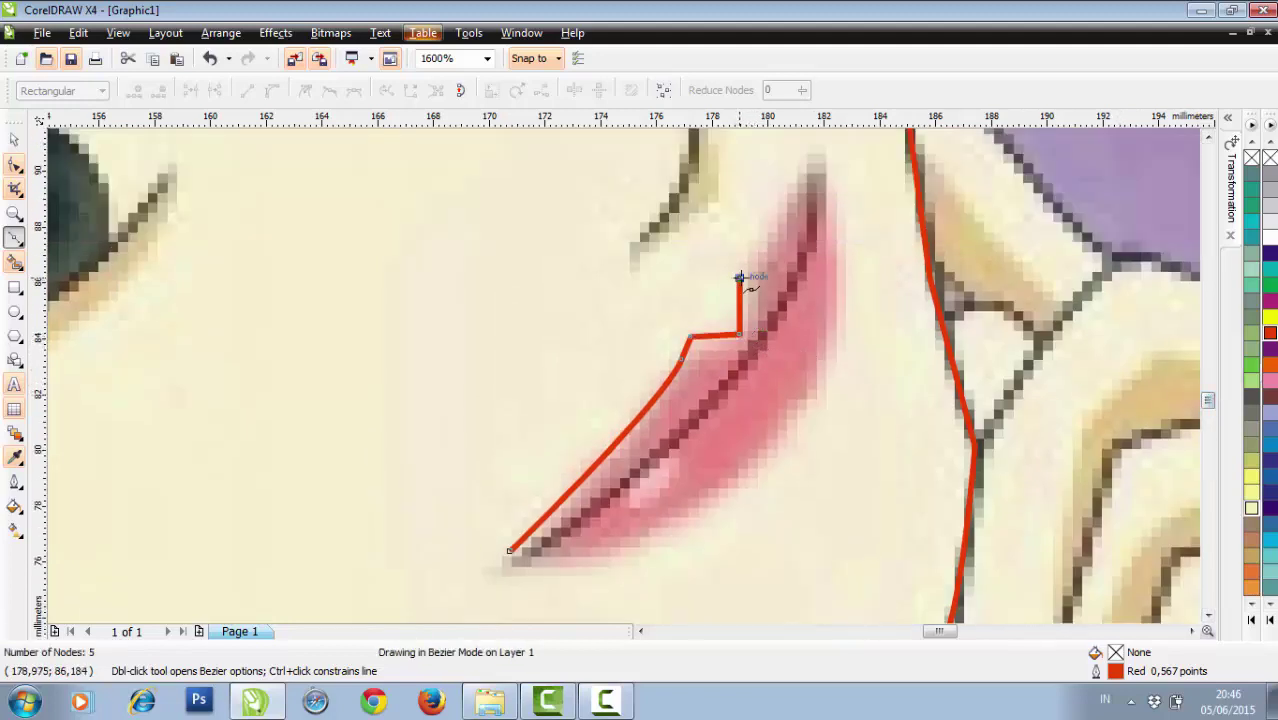
{"action": "left_click", "coordinate": [811, 153]}
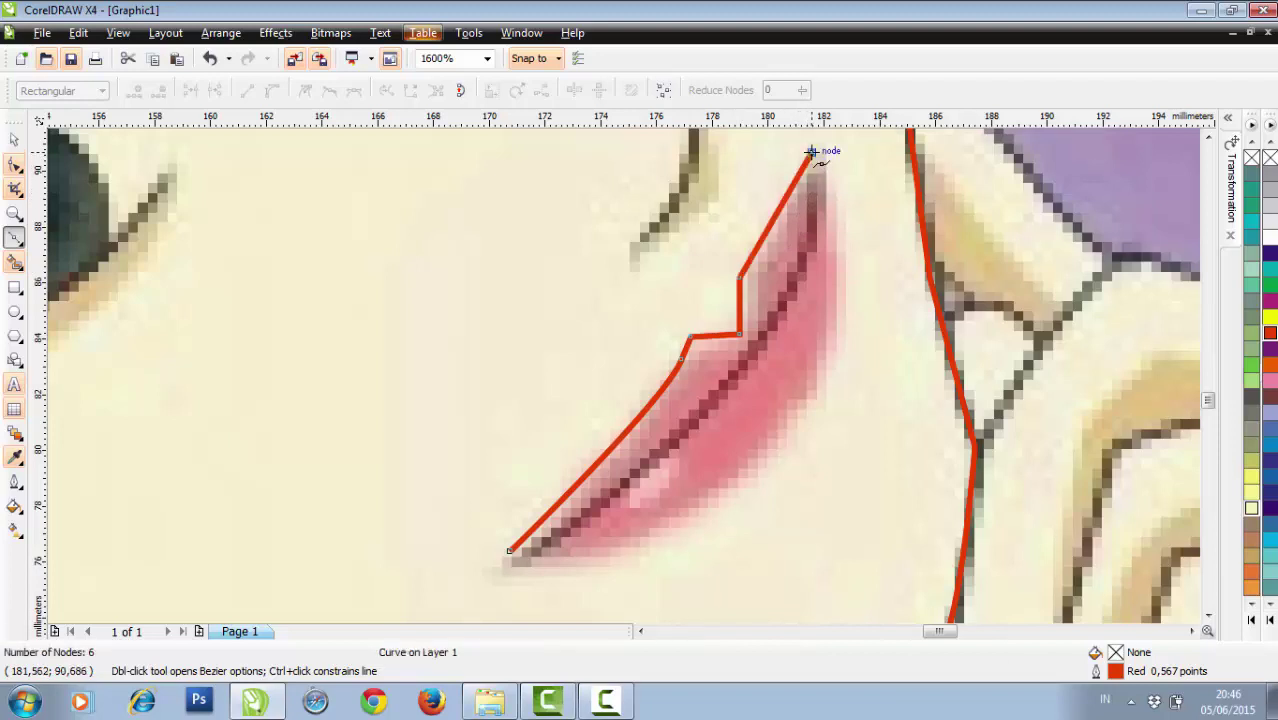
{"action": "left_click_drag", "start_coordinate": [833, 268], "coordinate": [823, 370]}
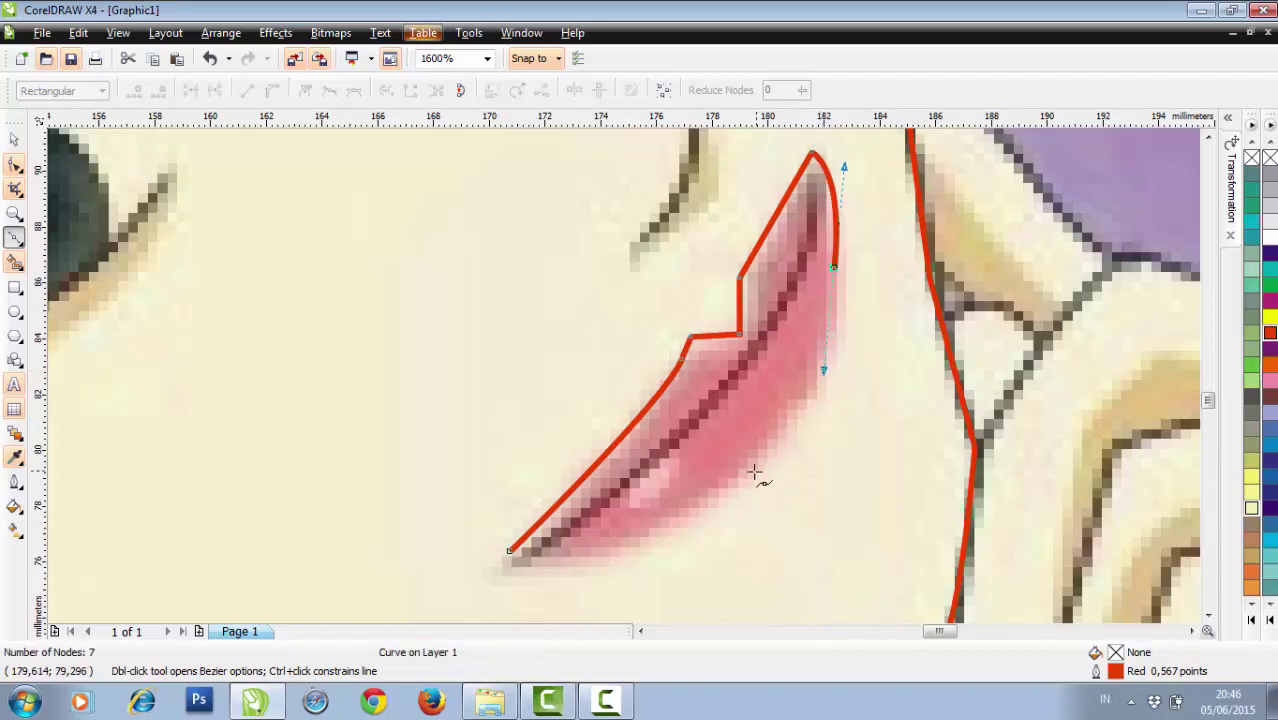
{"action": "left_click_drag", "start_coordinate": [703, 510], "coordinate": [587, 607]}
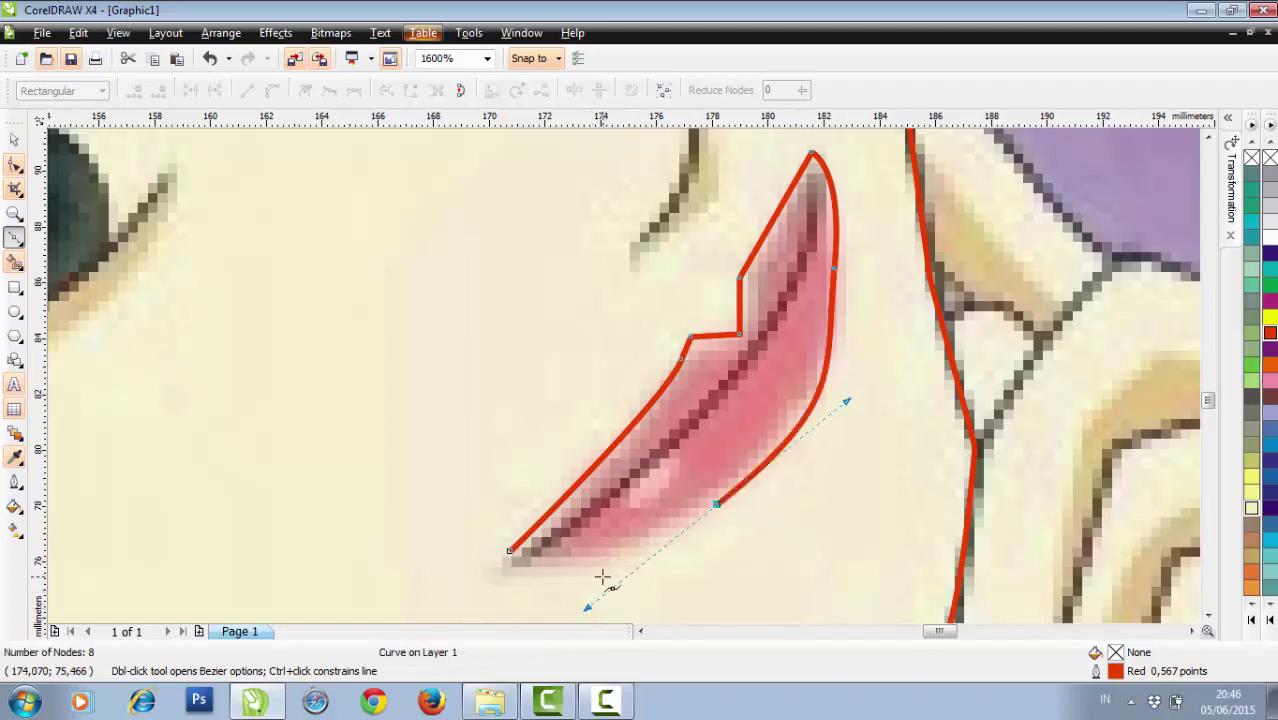
{"action": "key", "text": "ctrl+z"}
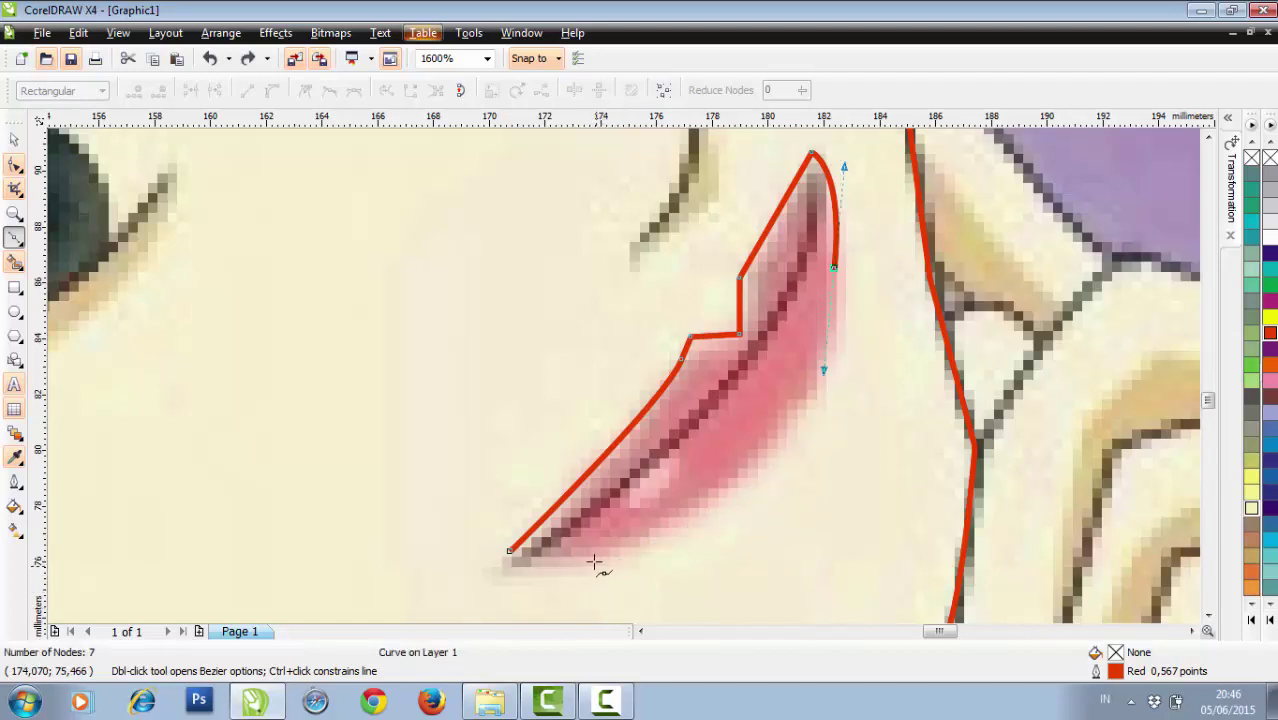
{"action": "mouse_move", "coordinate": [823, 392]}
{"action": "left_mouse_down"}
{"action": "mouse_move", "coordinate": [802, 434]}
{"action": "mouse_move", "coordinate": [820, 408]}
{"action": "left_mouse_up"}
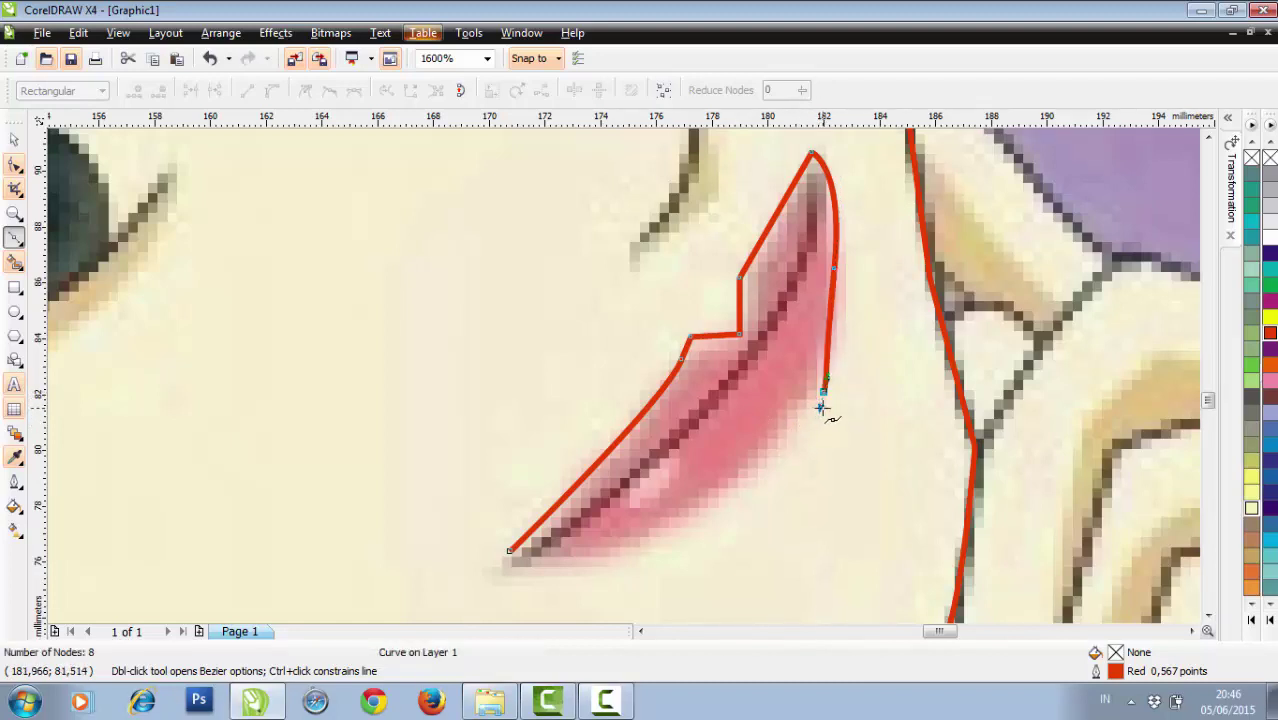
{"action": "key", "text": "ctrl+z"}
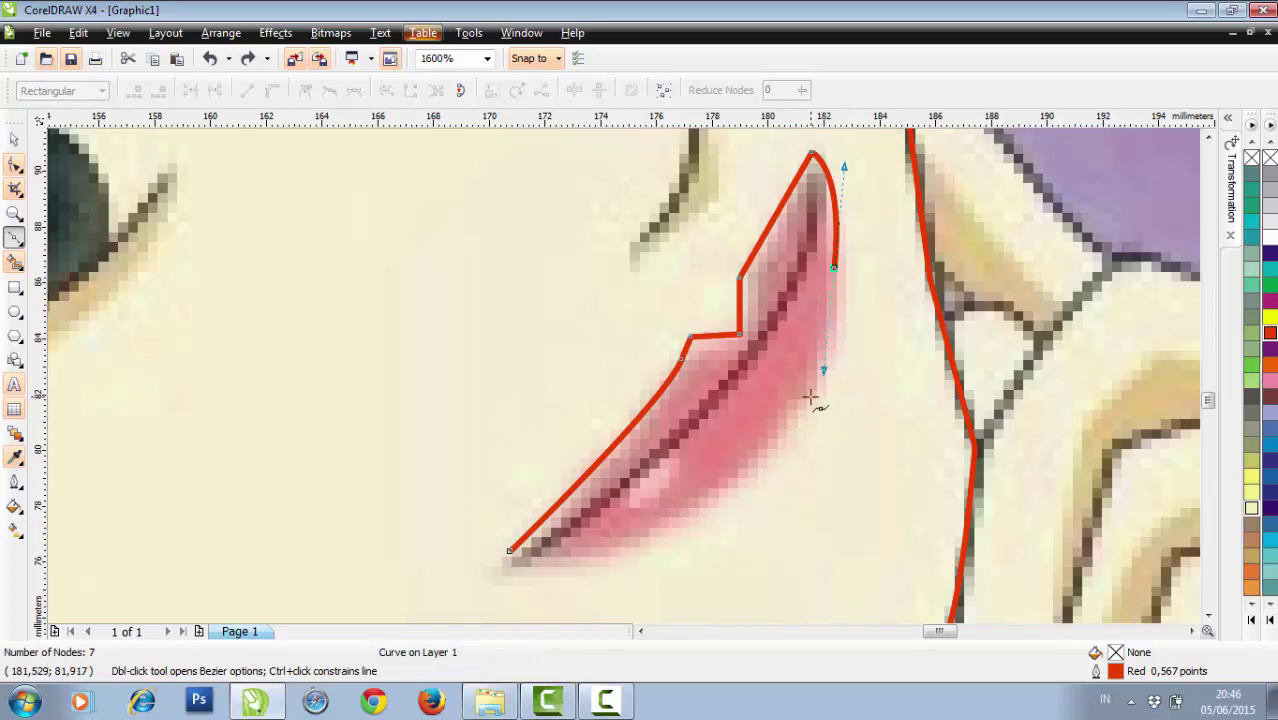
Trace the lower lip in curved segments down to the lower mouth corner and close the lip outline.
{"action": "left_click_drag", "start_coordinate": [810, 397], "coordinate": [799, 428]}
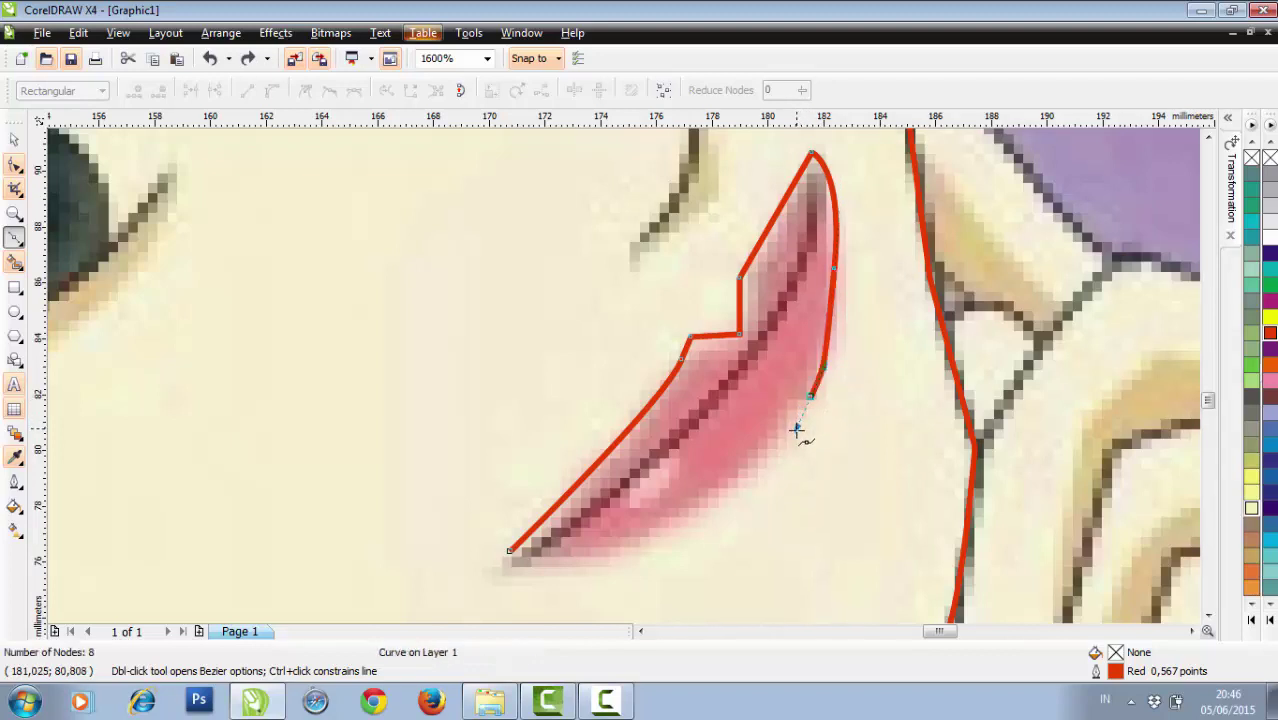
{"action": "left_click_drag", "start_coordinate": [685, 517], "coordinate": [524, 566]}
{"action": "scroll", "coordinate": [524, 566], "scroll_direction": "up", "scroll_amount": 1}
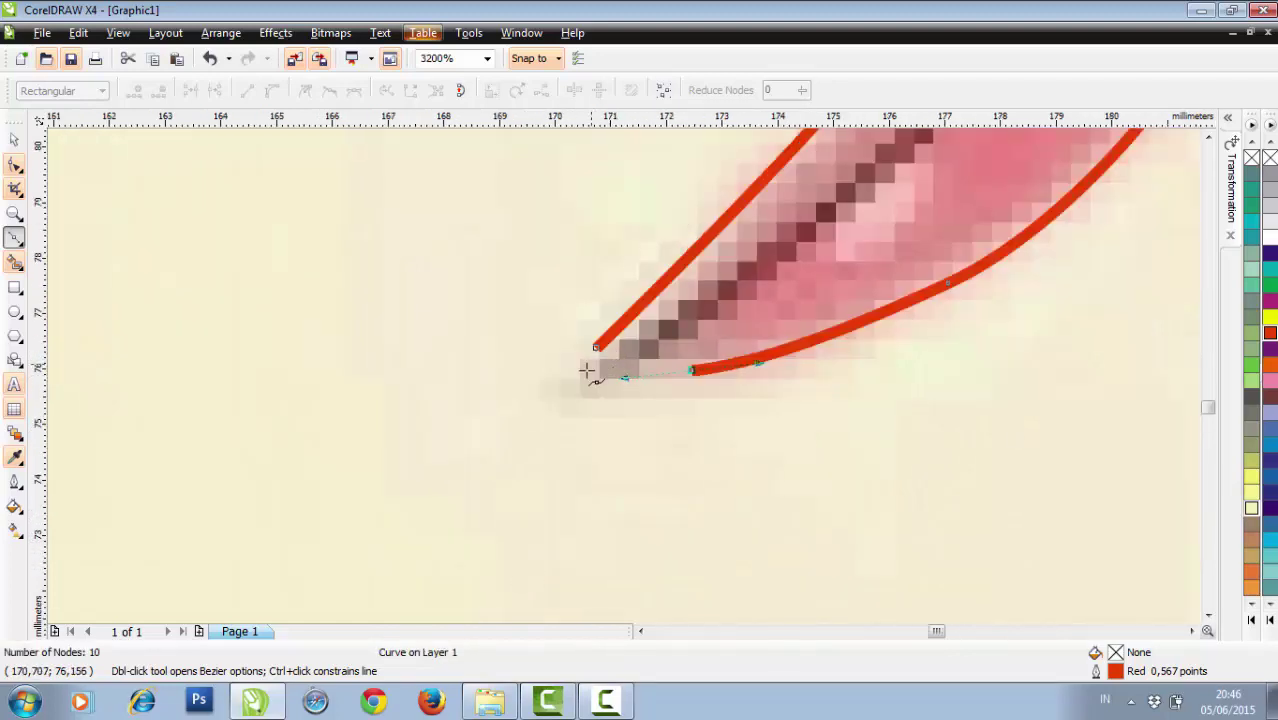
{"action": "left_click_drag", "start_coordinate": [587, 370], "coordinate": [578, 372]}
{"action": "left_click", "coordinate": [597, 350]}
{"action": "scroll", "coordinate": [603, 356], "scroll_direction": "down", "scroll_amount": 1}
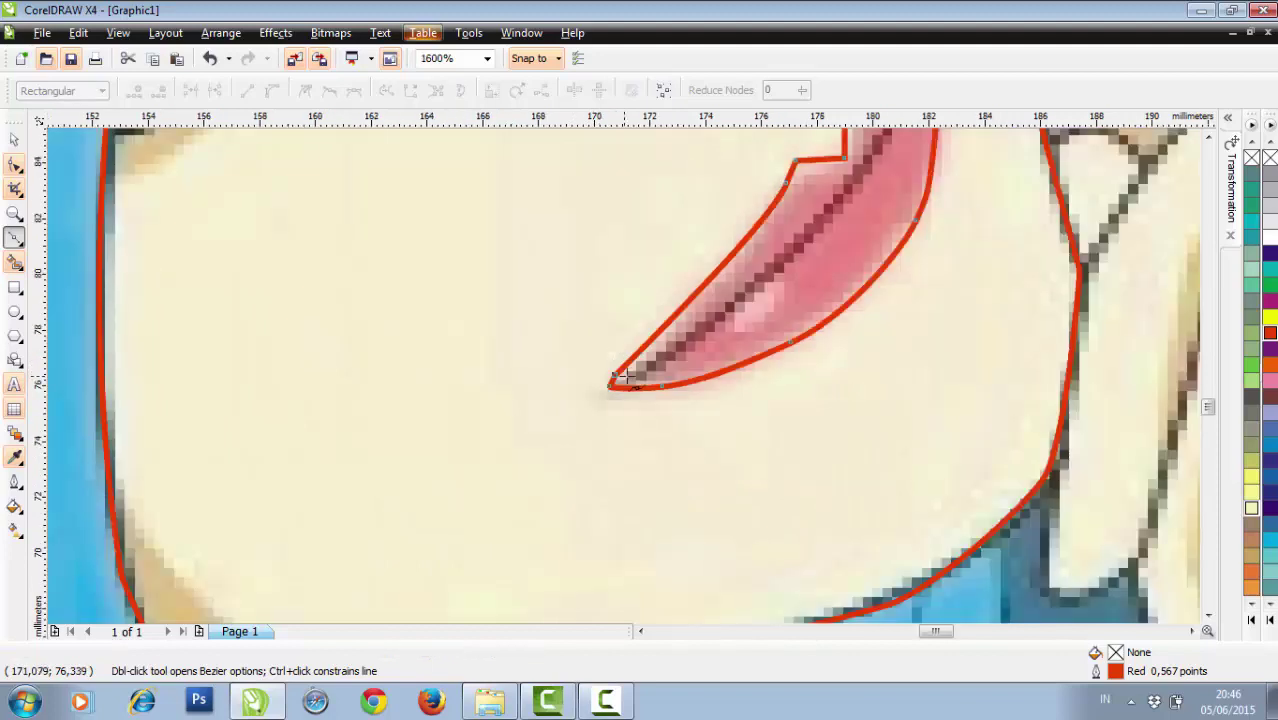
{"action": "scroll", "coordinate": [690, 365], "scroll_direction": "down", "scroll_amount": 1}
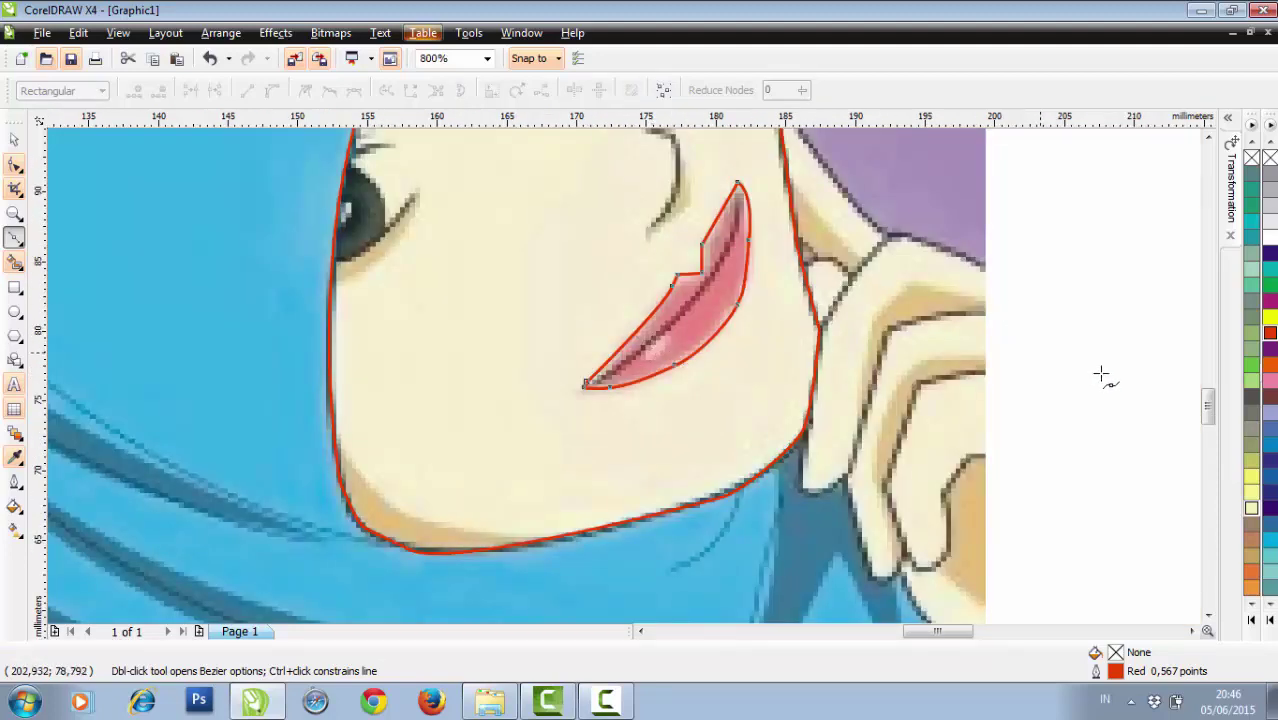
Trace the nose line from the bridge around the tip to the nostril as an open Bezier curve and colour its outline red.
{"action": "left_click_drag", "start_coordinate": [1207, 407], "coordinate": [1207, 392]}
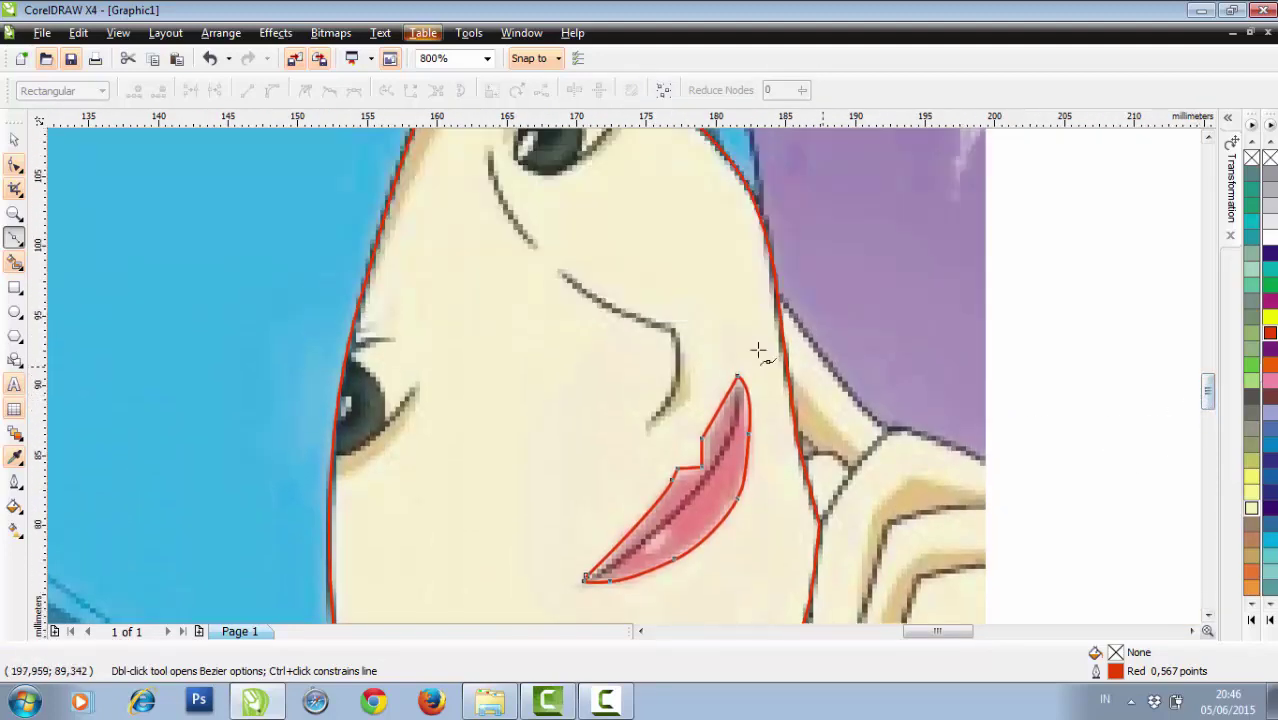
{"action": "scroll", "coordinate": [687, 336], "scroll_direction": "up", "scroll_amount": 1}
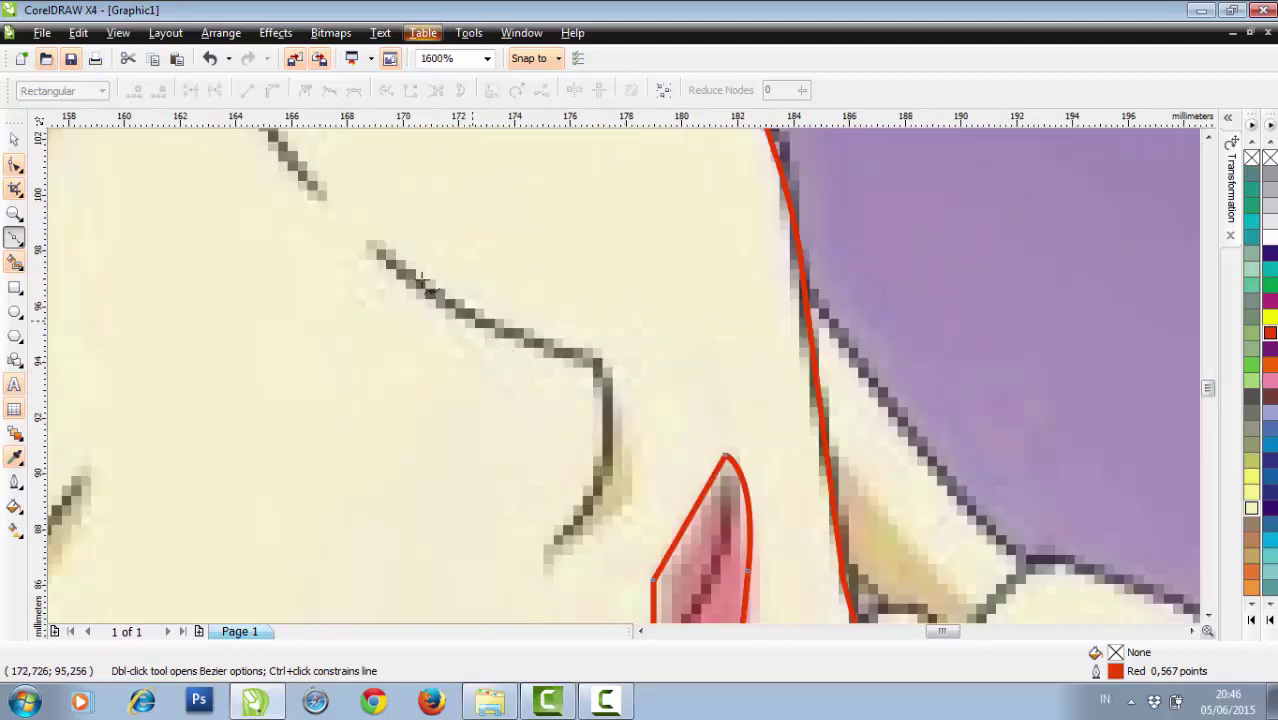
{"action": "left_click_drag", "start_coordinate": [496, 330], "coordinate": [538, 341]}
{"action": "left_click", "coordinate": [595, 362]}
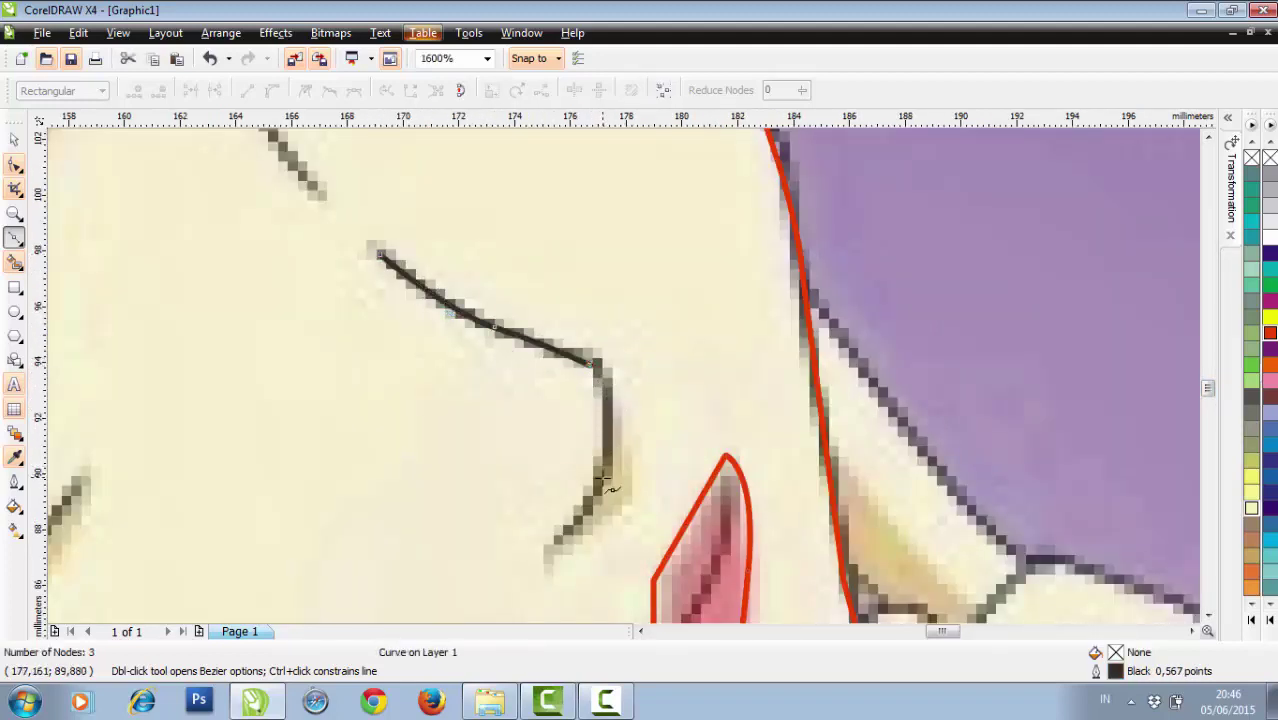
{"action": "left_click_drag", "start_coordinate": [601, 479], "coordinate": [572, 551]}
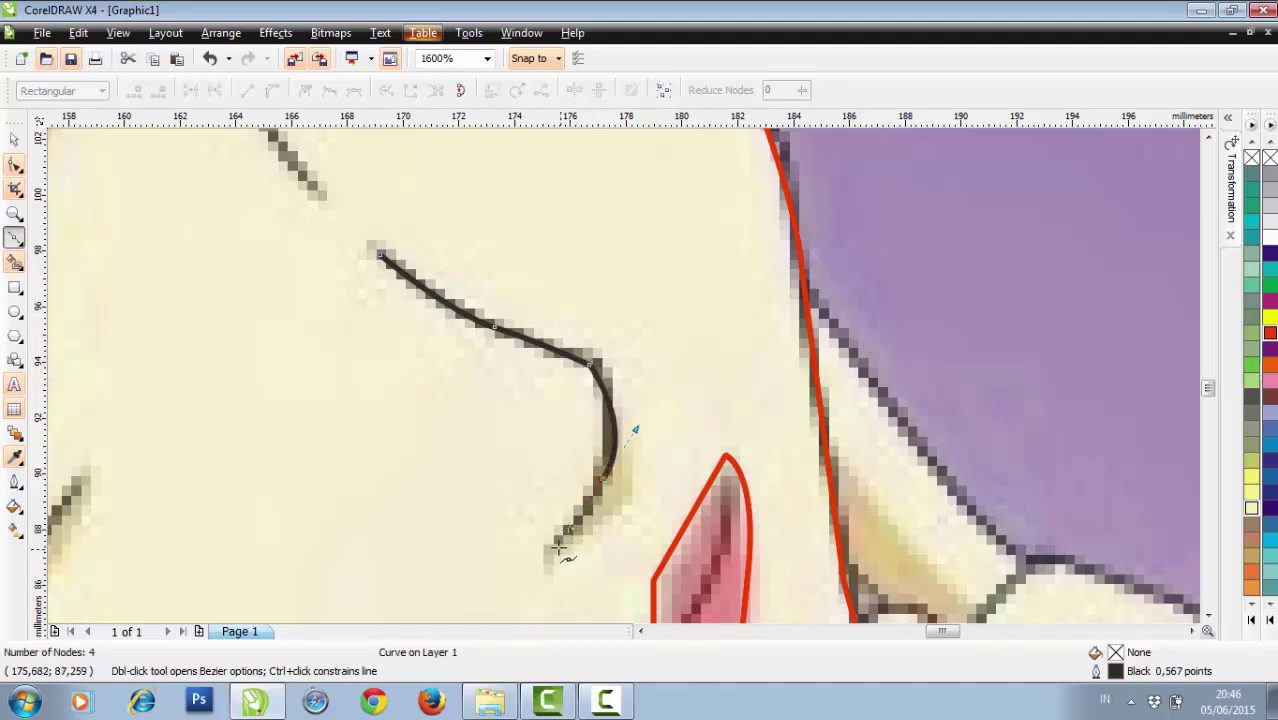
{"action": "left_click", "coordinate": [558, 546]}
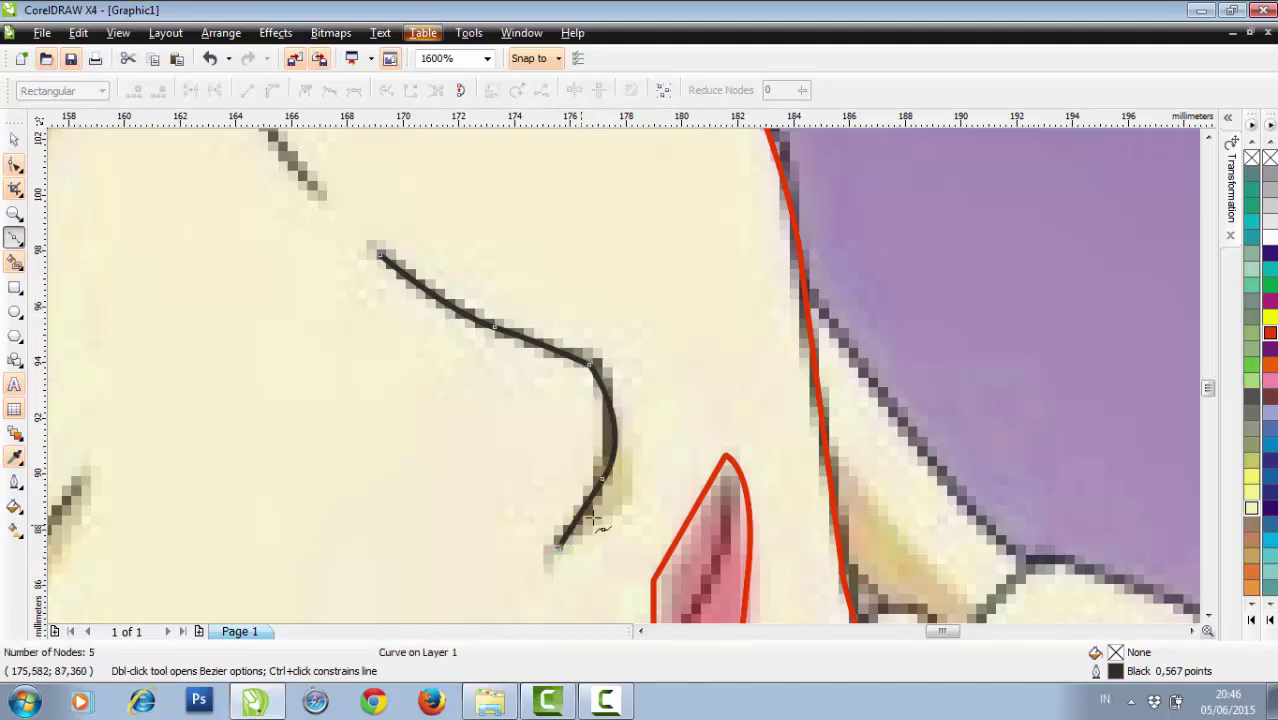
{"action": "right_click", "coordinate": [1268, 336]}
{"action": "scroll", "coordinate": [600, 420], "scroll_direction": "down", "scroll_amount": 1}
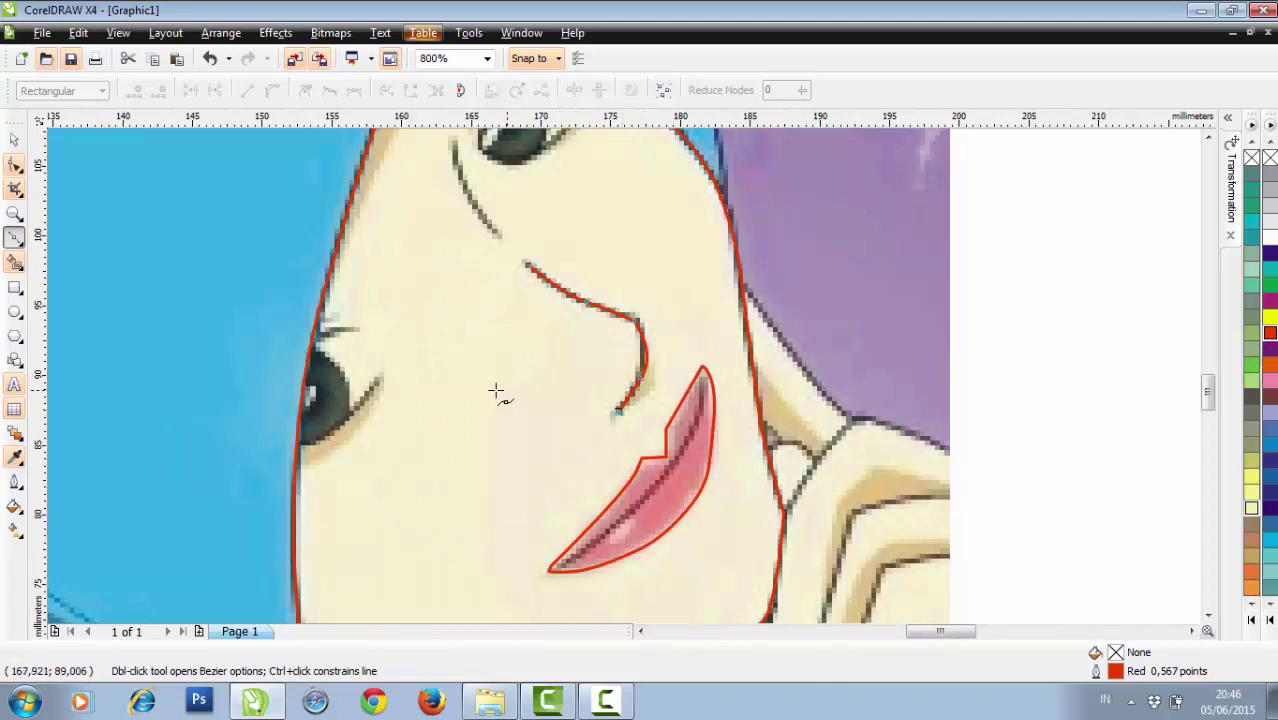
Draw a Bezier curve along the dark lower lid line of the eye at the hijab's edge and colour its outline red.
{"action": "scroll", "coordinate": [621, 370], "scroll_direction": "down", "scroll_amount": 1}
{"action": "scroll", "coordinate": [613, 370], "scroll_direction": "up", "scroll_amount": 2}
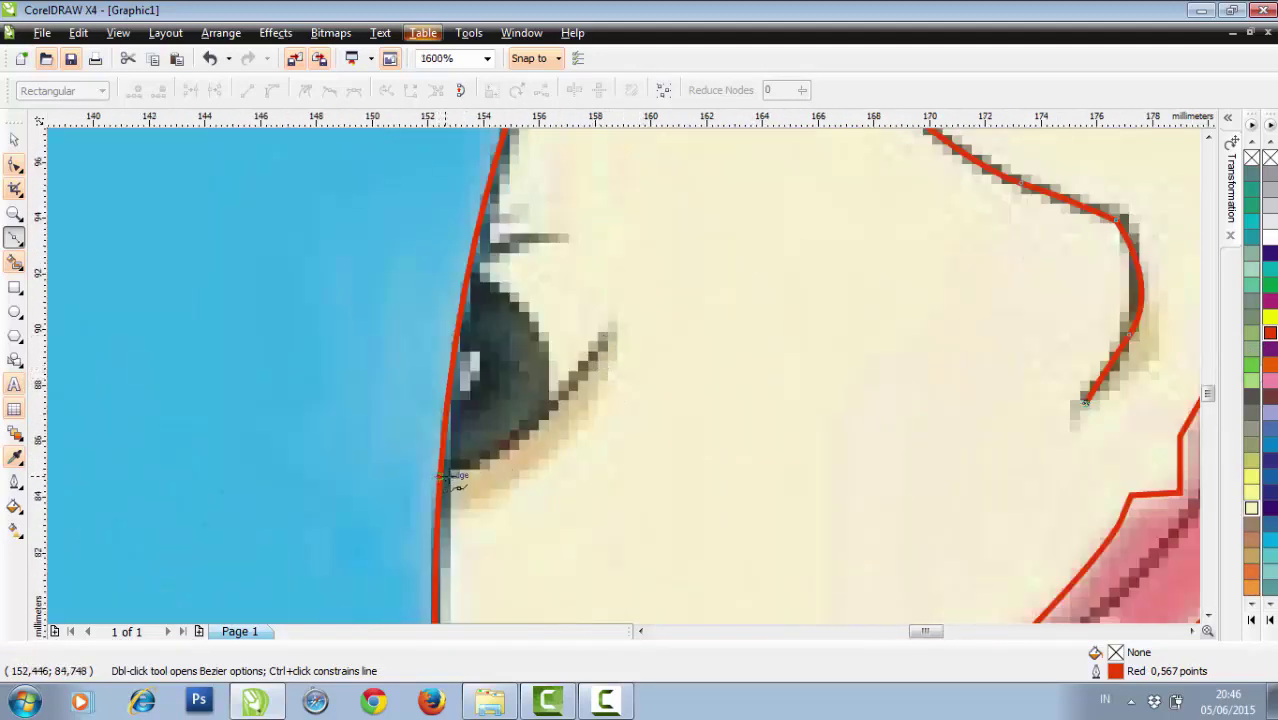
{"action": "scroll", "coordinate": [469, 478], "scroll_direction": "up", "scroll_amount": 1}
{"action": "left_click", "coordinate": [490, 462]}
{"action": "left_click", "coordinate": [818, 160]}
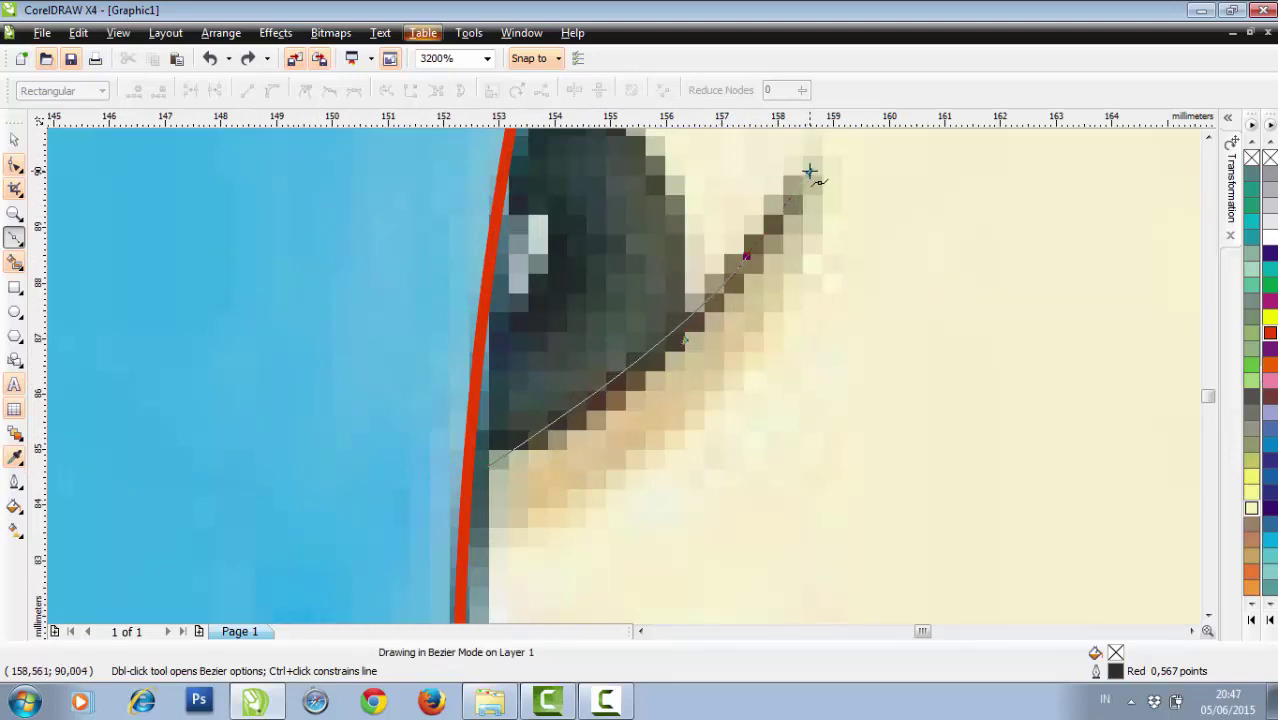
{"action": "right_click", "coordinate": [1270, 336]}
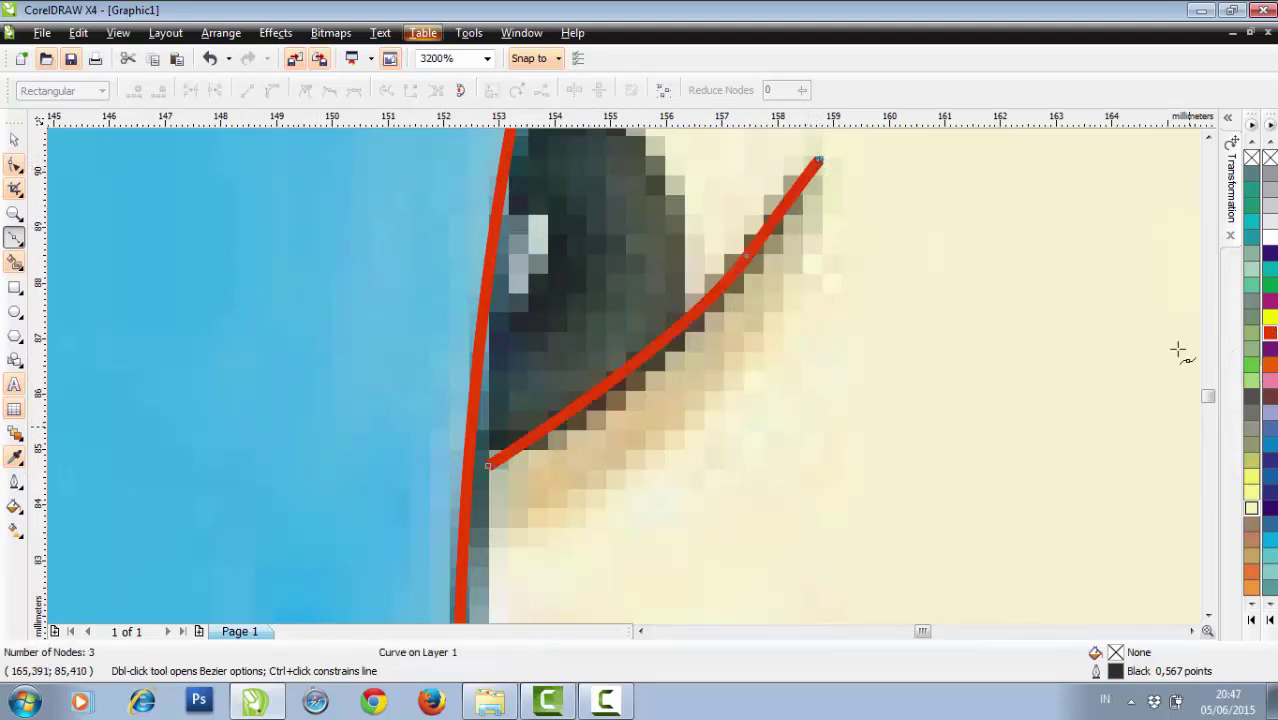
Continue the lower lid curve back along the line's underside and close it at its starting node as a thin shape.
{"action": "scroll", "coordinate": [622, 371], "scroll_direction": "down", "scroll_amount": 1}
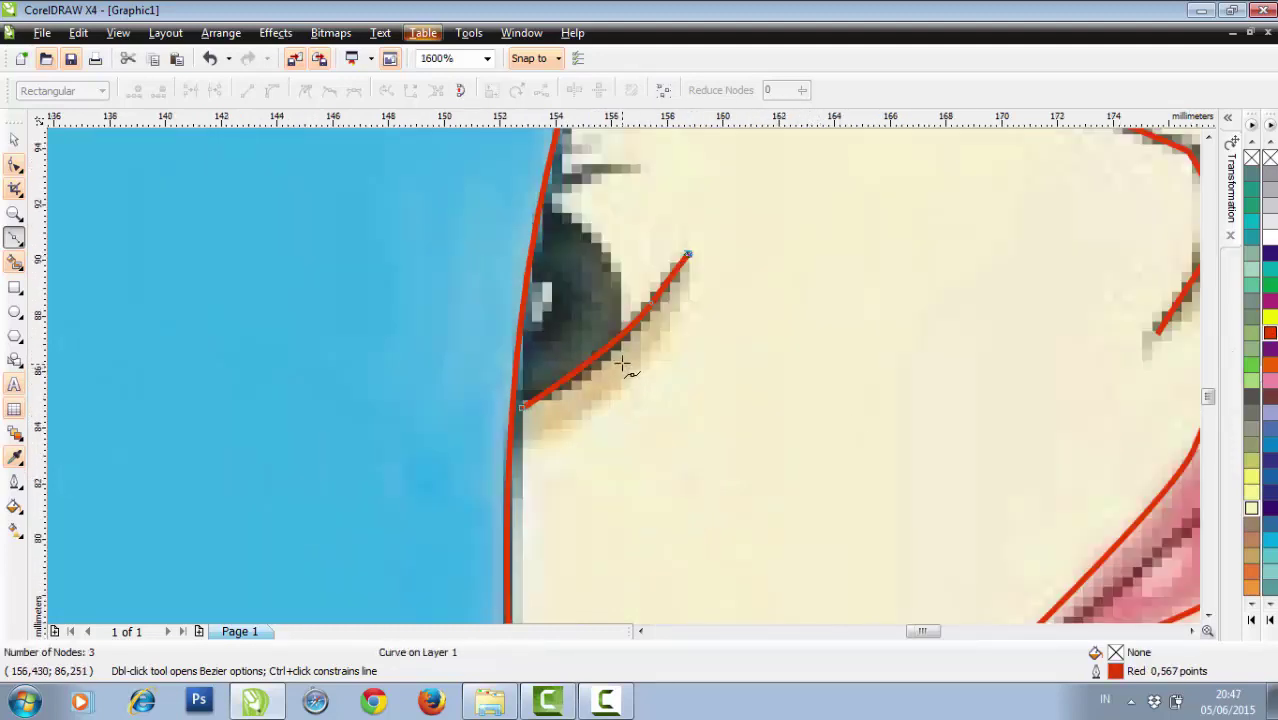
{"action": "left_click_drag", "start_coordinate": [631, 349], "coordinate": [566, 398]}
{"action": "scroll", "coordinate": [566, 398], "scroll_direction": "up", "scroll_amount": 1}
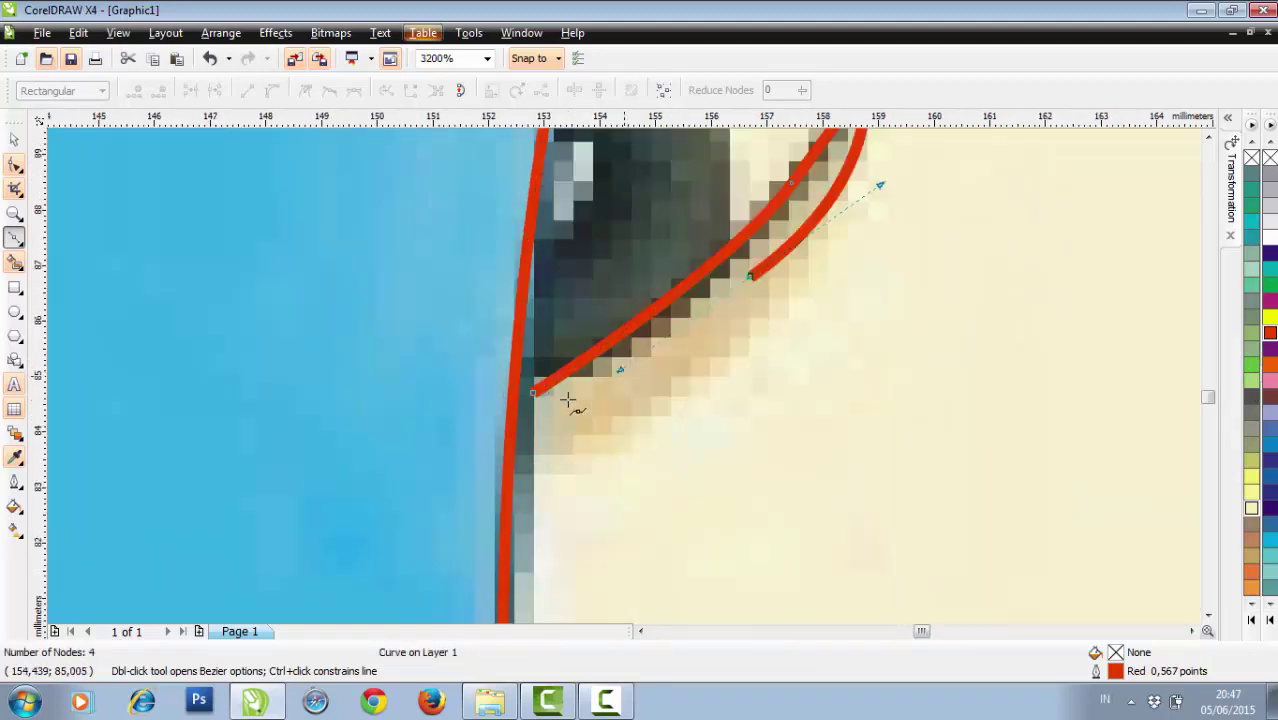
{"action": "left_click", "coordinate": [583, 400]}
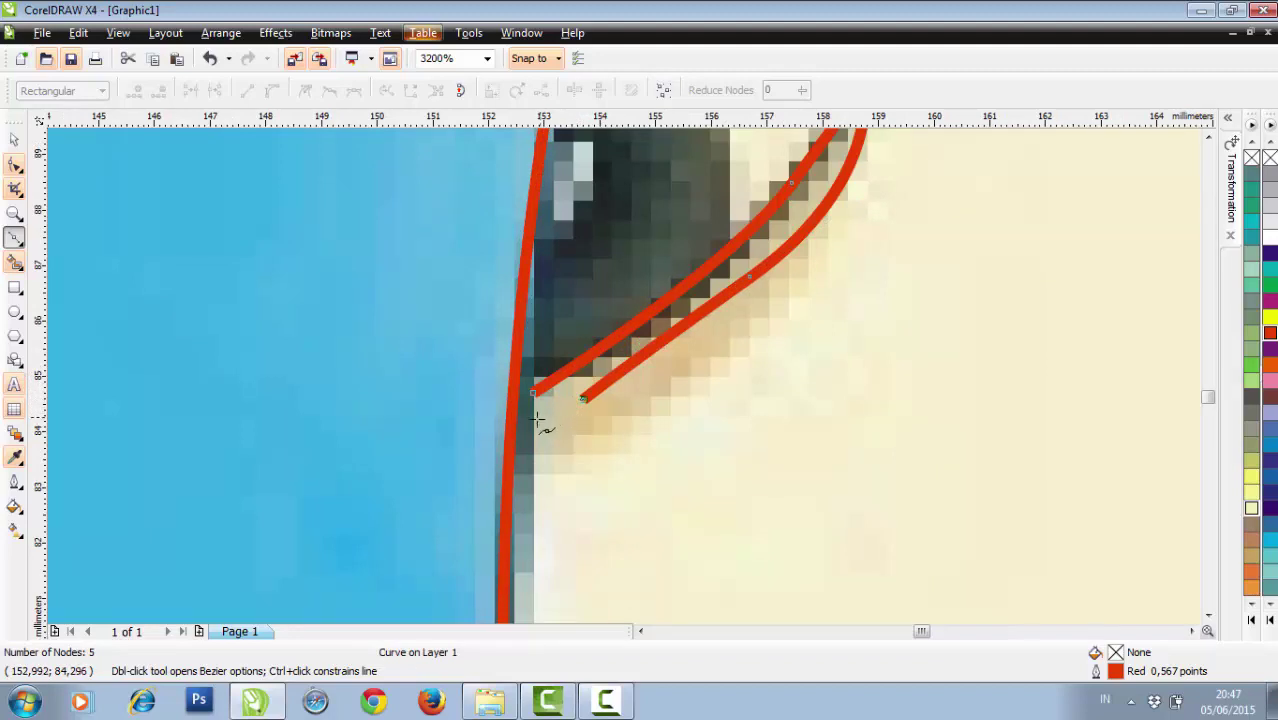
{"action": "left_click", "coordinate": [533, 392]}
{"action": "scroll", "coordinate": [562, 388], "scroll_direction": "down", "scroll_amount": 1}
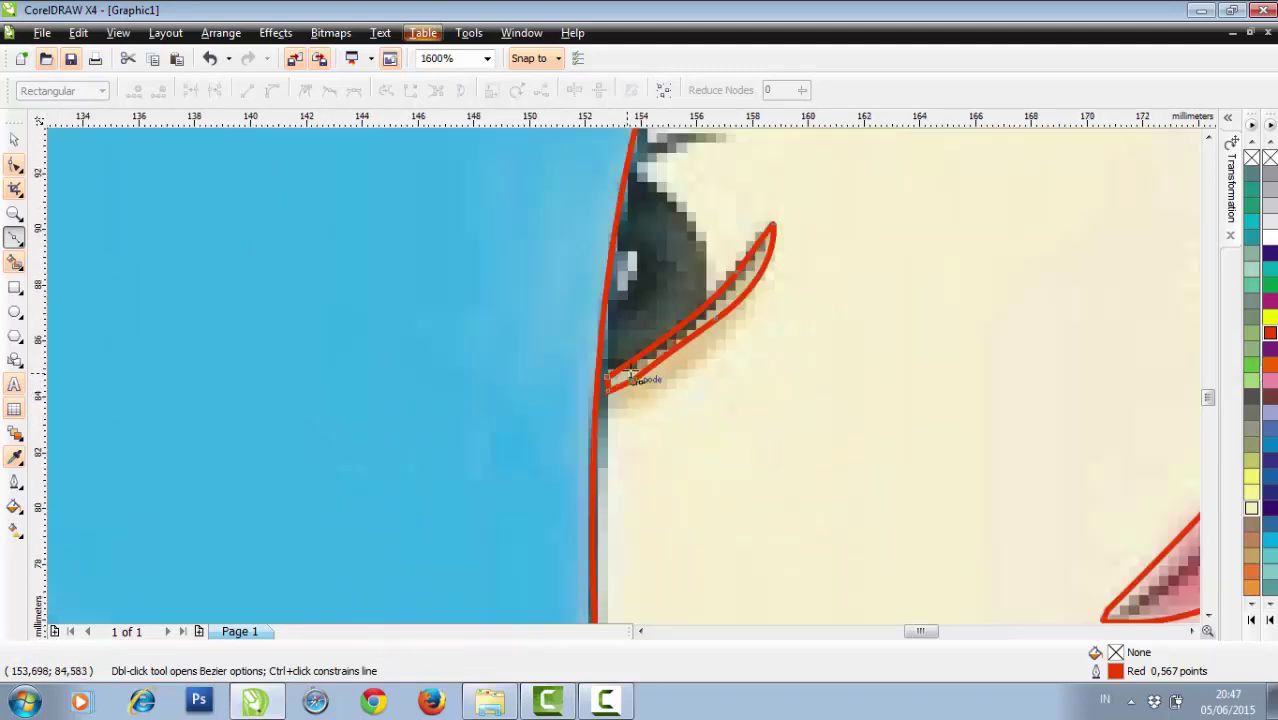
Start a Bezier curve at the lid's outer end and trace the lower edge of the tan shadow to its inner end.
{"action": "scroll", "coordinate": [752, 320], "scroll_direction": "down", "scroll_amount": 1}
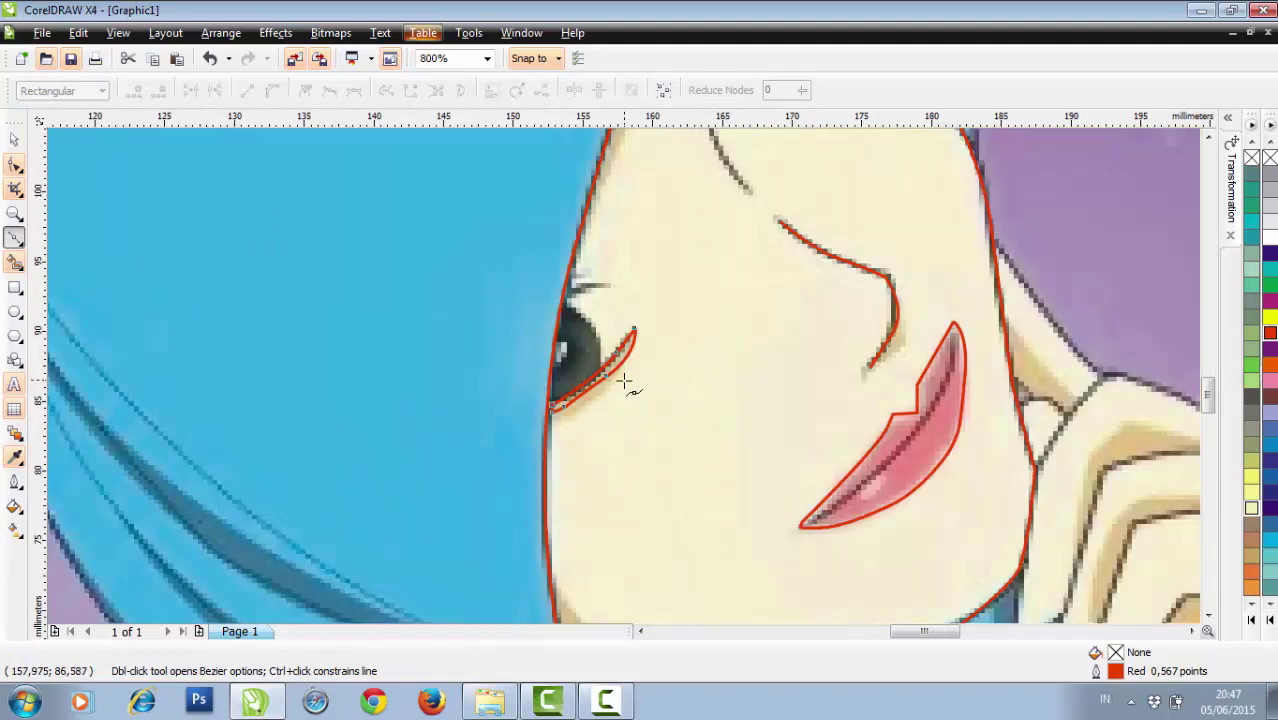
{"action": "scroll", "coordinate": [624, 382], "scroll_direction": "up", "scroll_amount": 1}
{"action": "scroll", "coordinate": [622, 368], "scroll_direction": "up", "scroll_amount": 1}
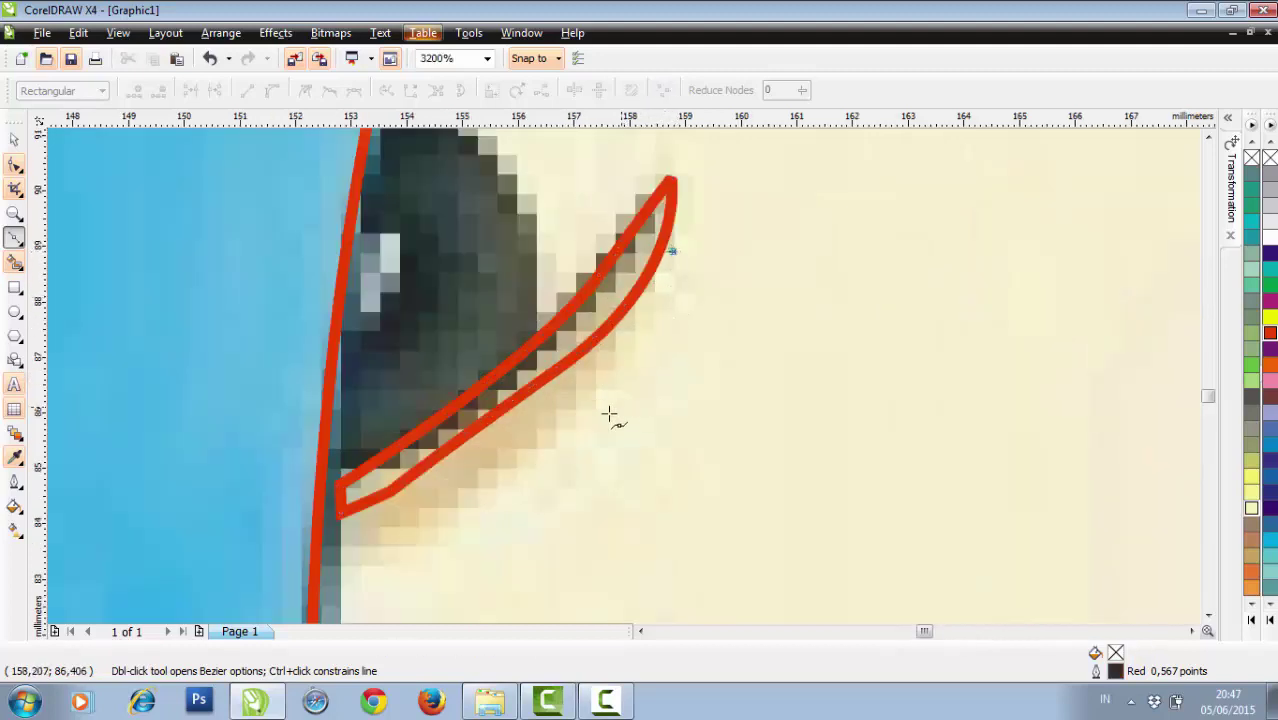
{"action": "left_click_drag", "start_coordinate": [582, 426], "coordinate": [509, 491]}
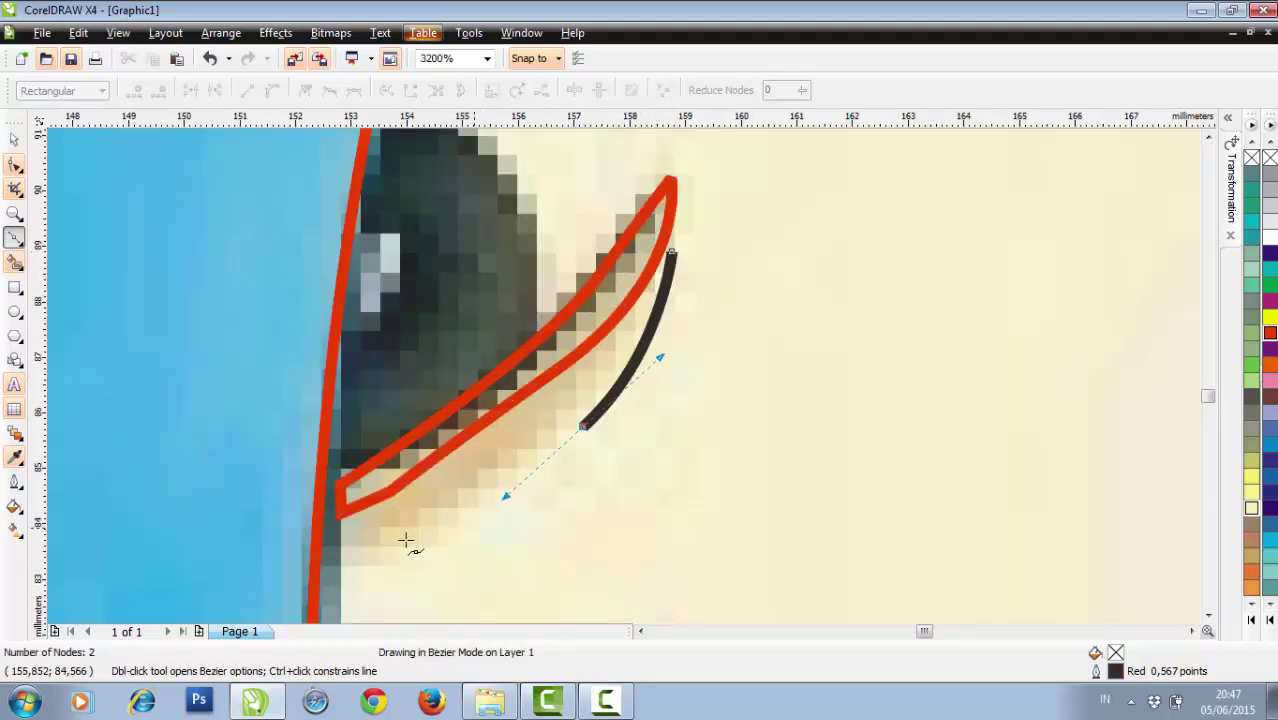
{"action": "left_click_drag", "start_coordinate": [372, 555], "coordinate": [376, 556]}
{"action": "left_click", "coordinate": [355, 531]}
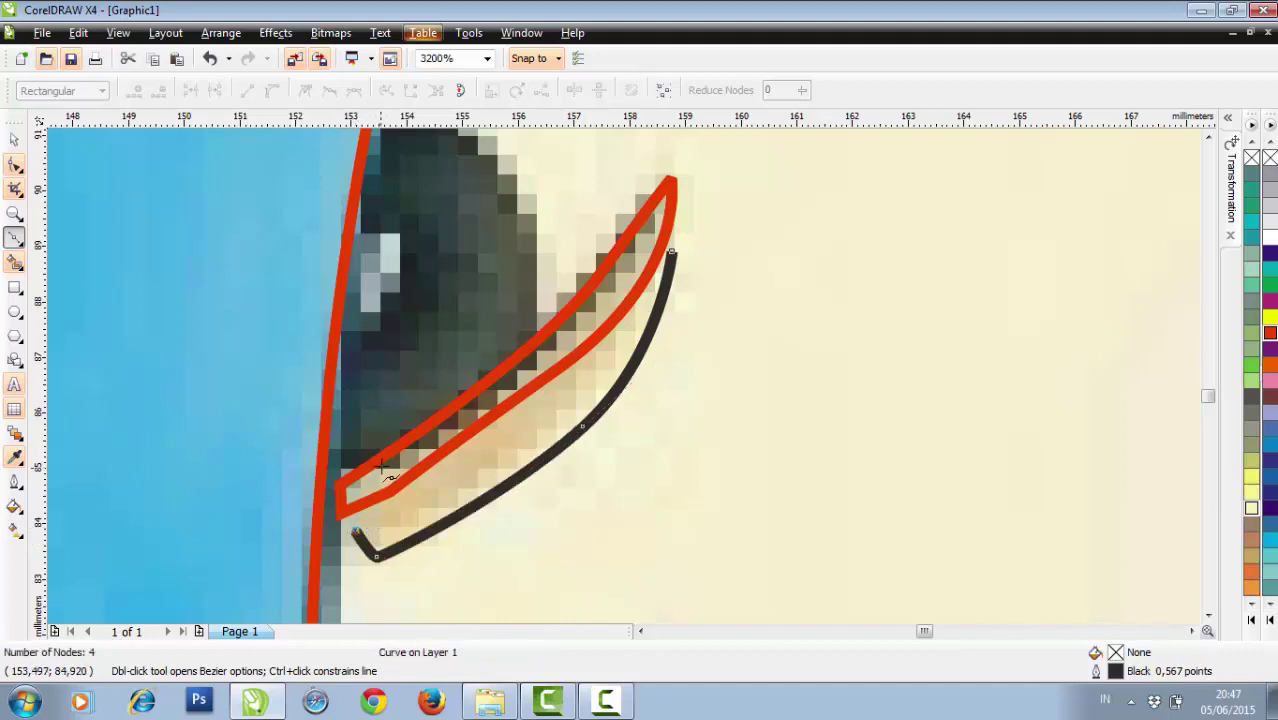
Close the eyelid shadow shape along the lid line back to its starting node and colour its outline red.
{"action": "left_click", "coordinate": [378, 478]}
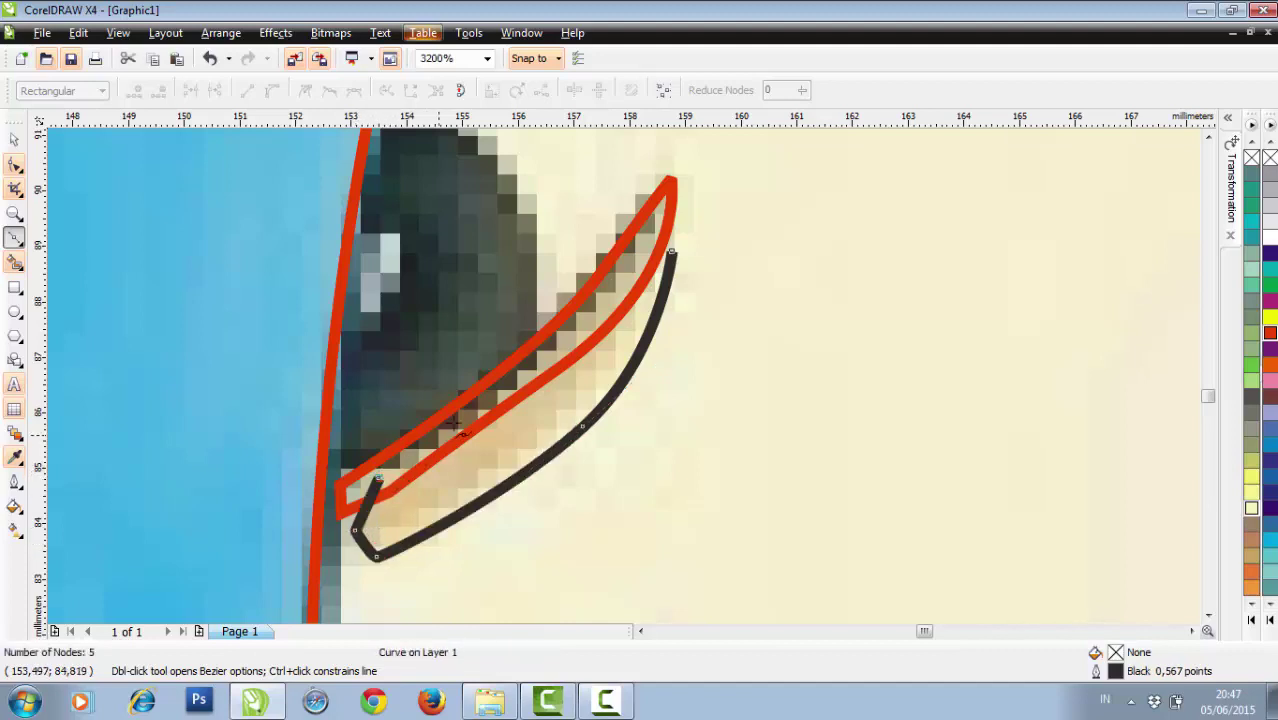
{"action": "left_click", "coordinate": [640, 262]}
{"action": "left_click", "coordinate": [683, 261]}
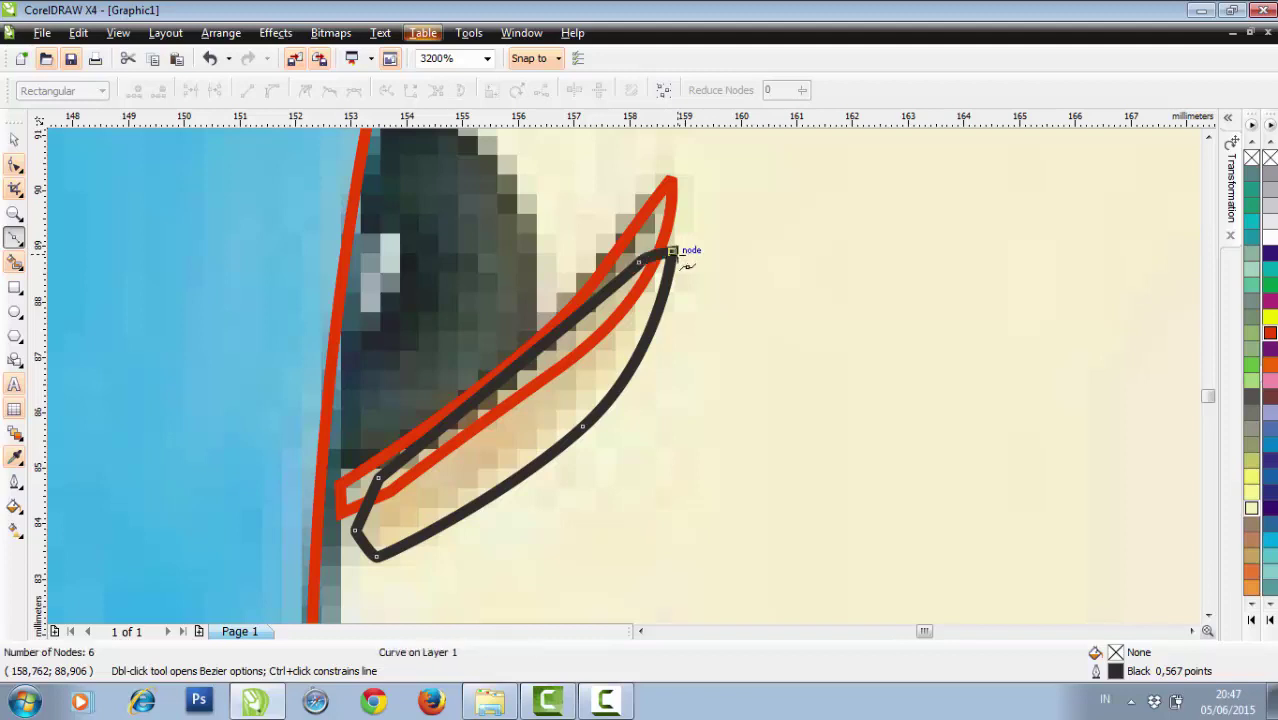
{"action": "right_click", "coordinate": [1268, 335]}
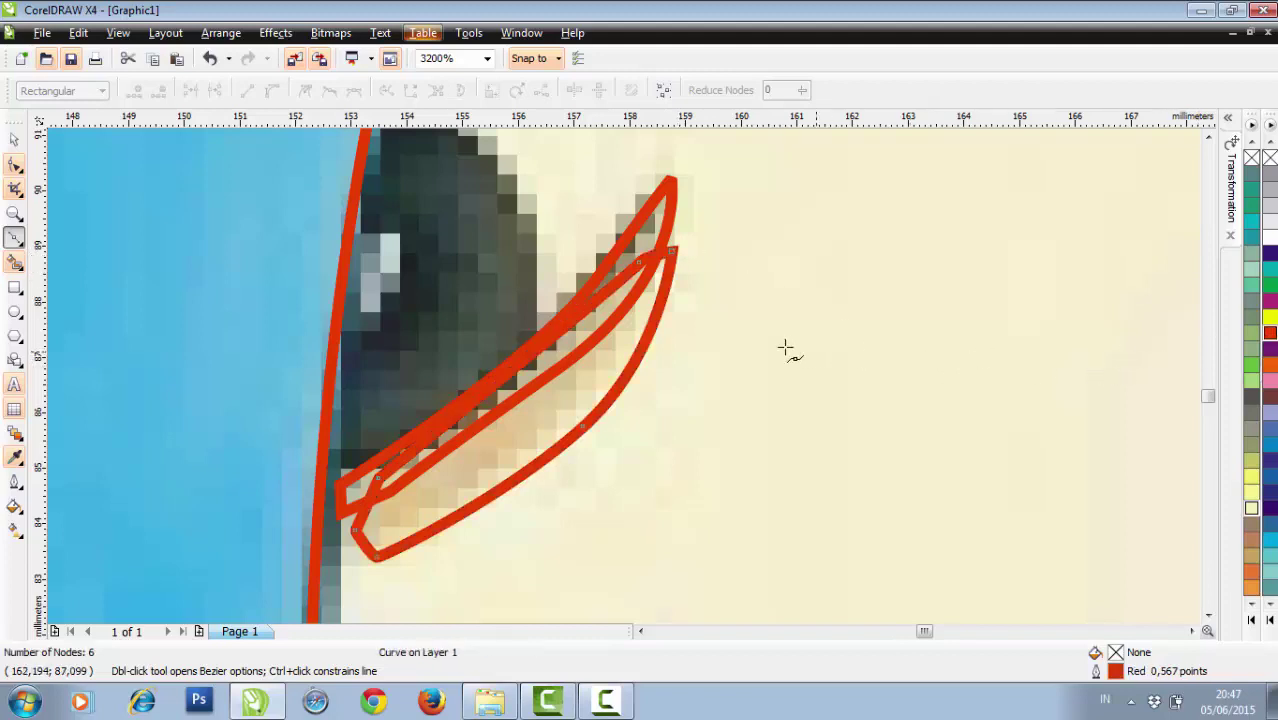
Start a Bezier curve at the top of the partly hidden iris and trace its rounded side down to the lower lid.
{"action": "scroll", "coordinate": [510, 340], "scroll_direction": "down", "scroll_amount": 1}
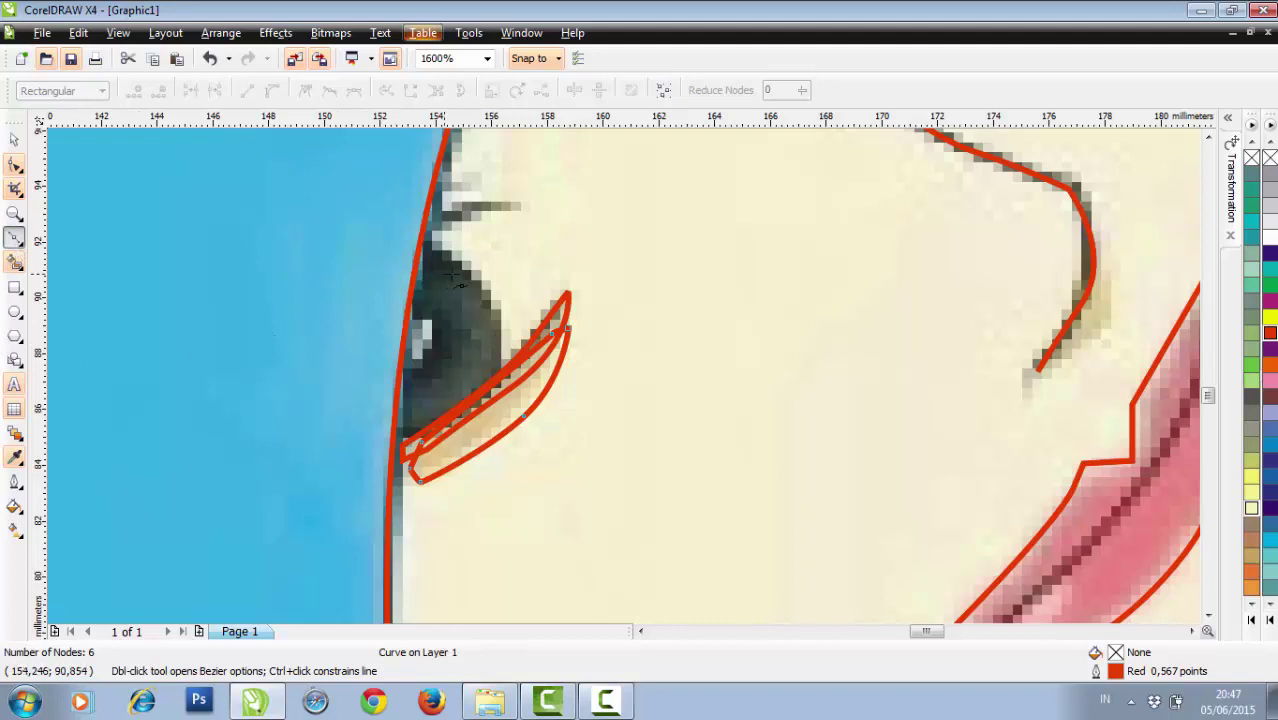
{"action": "scroll", "coordinate": [625, 374], "scroll_direction": "down", "scroll_amount": 1}
{"action": "scroll", "coordinate": [638, 381], "scroll_direction": "up", "scroll_amount": 1}
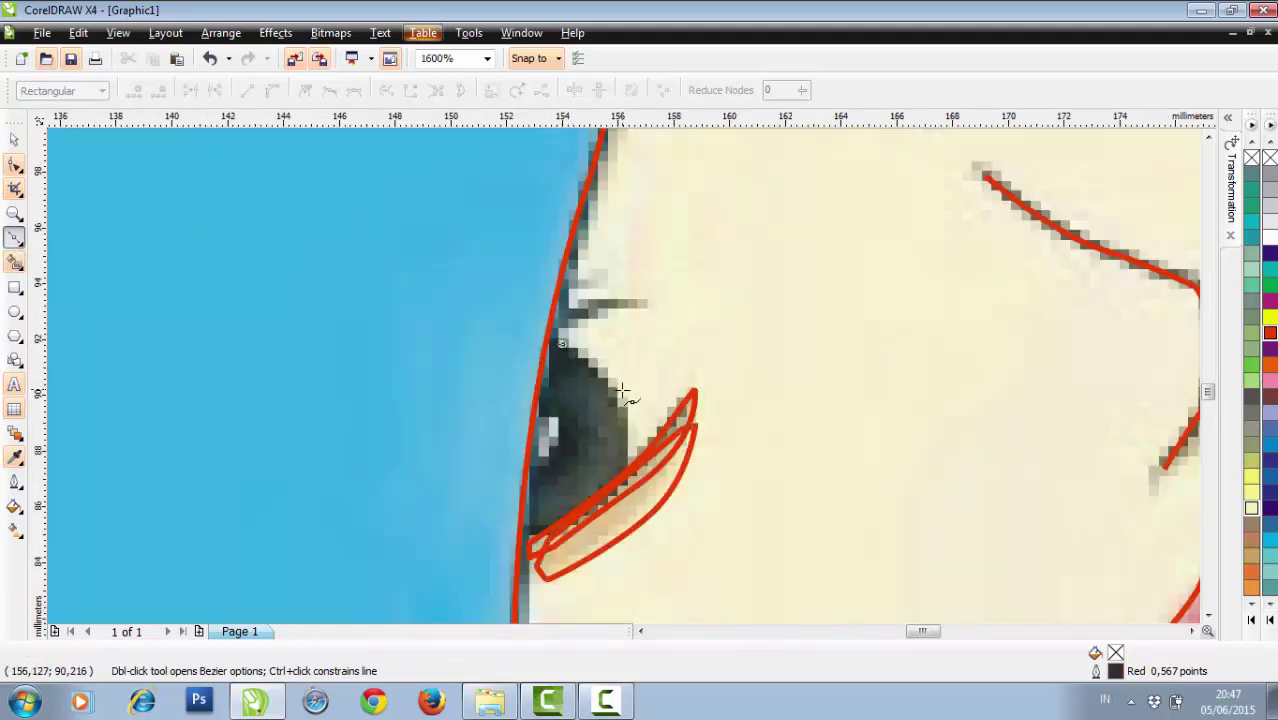
{"action": "left_click", "coordinate": [562, 345]}
{"action": "mouse_move", "coordinate": [623, 398]}
{"action": "left_mouse_down"}
{"action": "mouse_move", "coordinate": [628, 451]}
{"action": "mouse_move", "coordinate": [598, 459]}
{"action": "mouse_move", "coordinate": [556, 506]}
{"action": "left_mouse_up"}
{"action": "scroll", "coordinate": [628, 451], "scroll_direction": "up", "scroll_amount": 1}
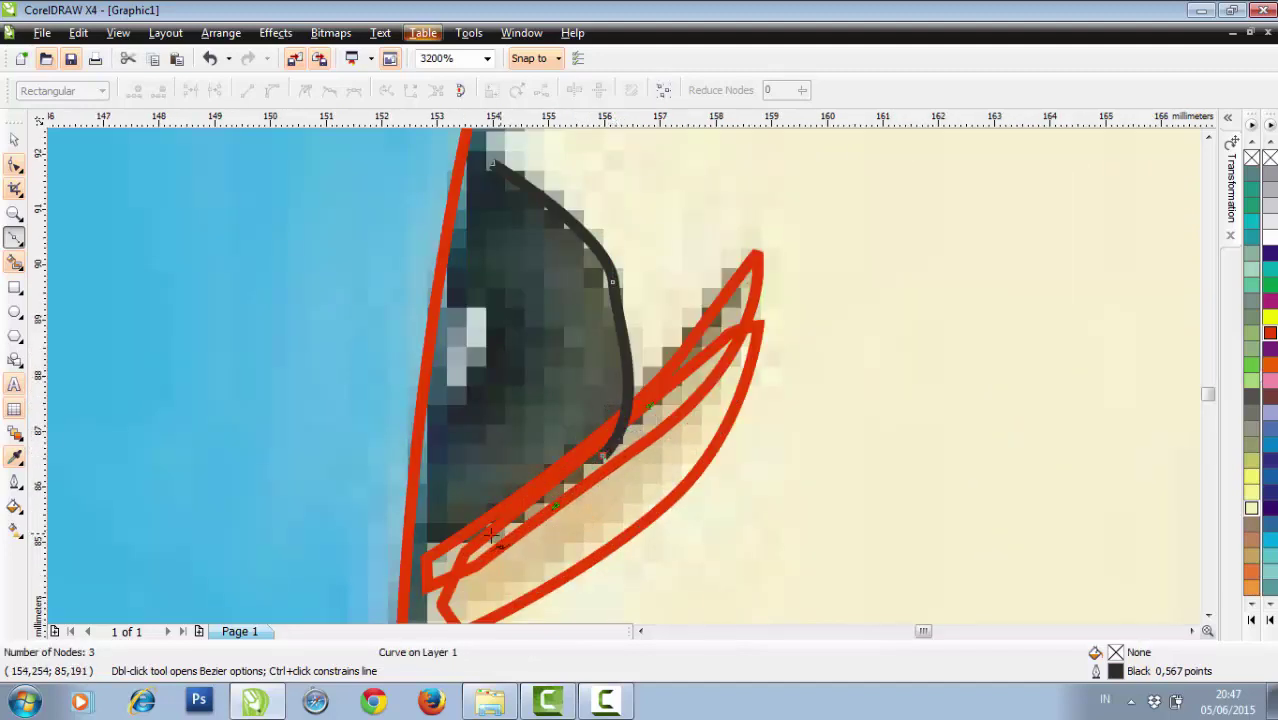
Close the iris shape along the lower lid and up the face edge to its starting node, and colour its outline red.
{"action": "left_click", "coordinate": [433, 554]}
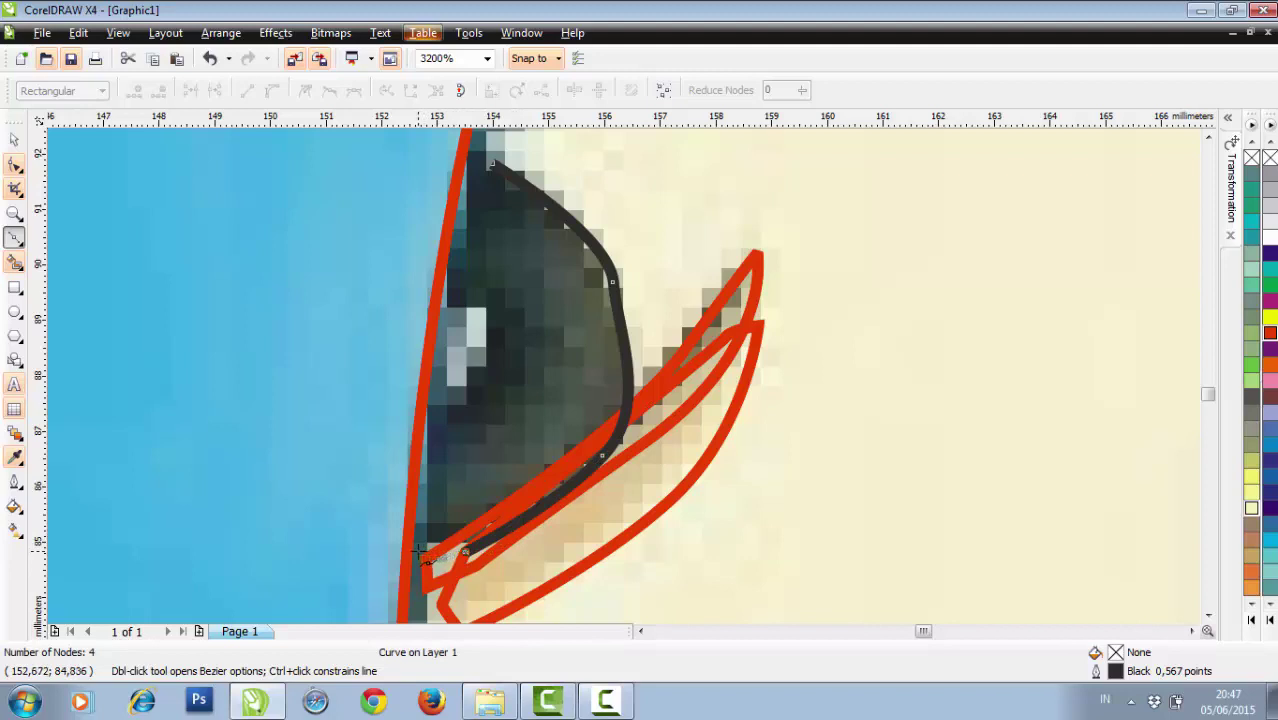
{"action": "left_click", "coordinate": [415, 550]}
{"action": "left_click", "coordinate": [412, 428]}
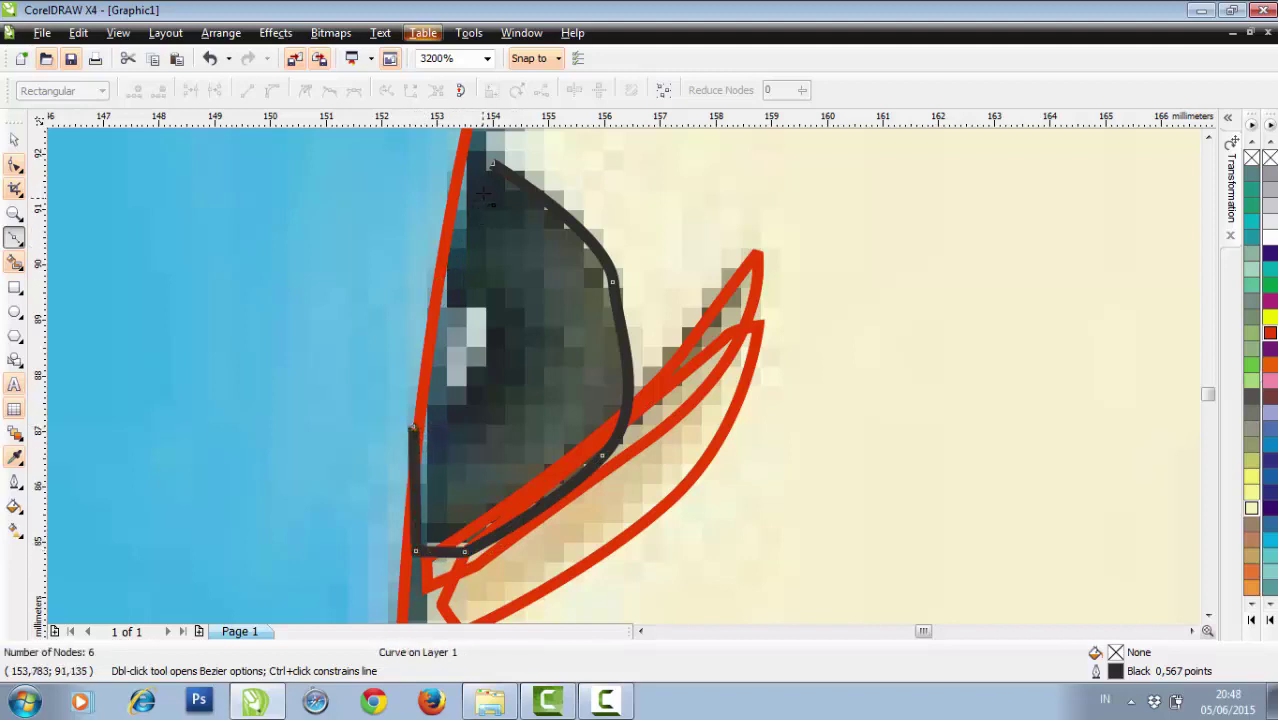
{"action": "left_click", "coordinate": [462, 148]}
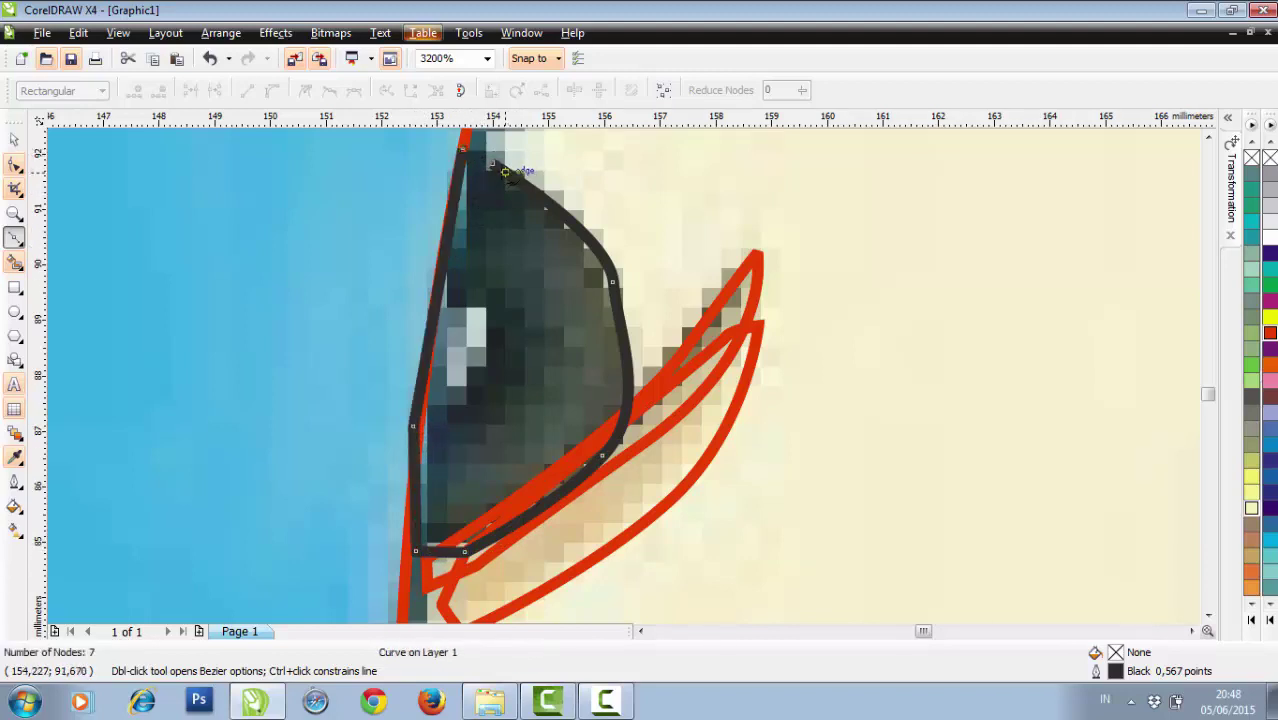
{"action": "left_click", "coordinate": [491, 163]}
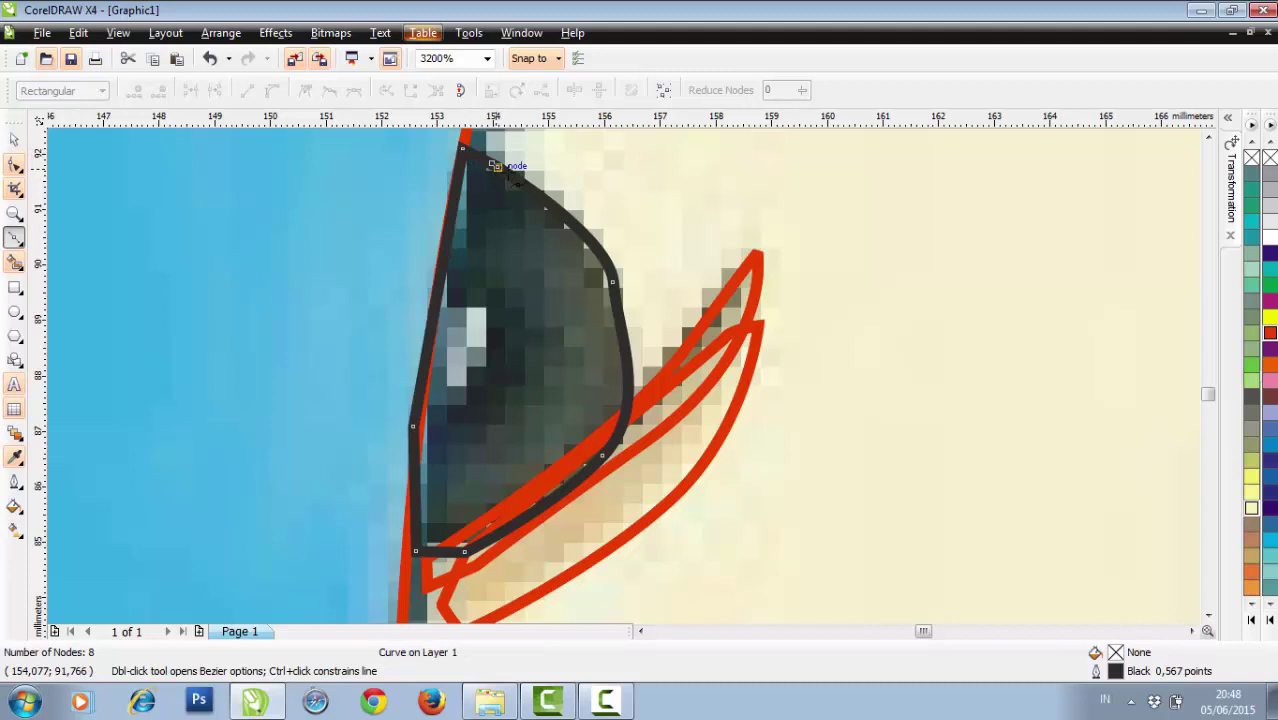
{"action": "right_click", "coordinate": [1271, 338]}
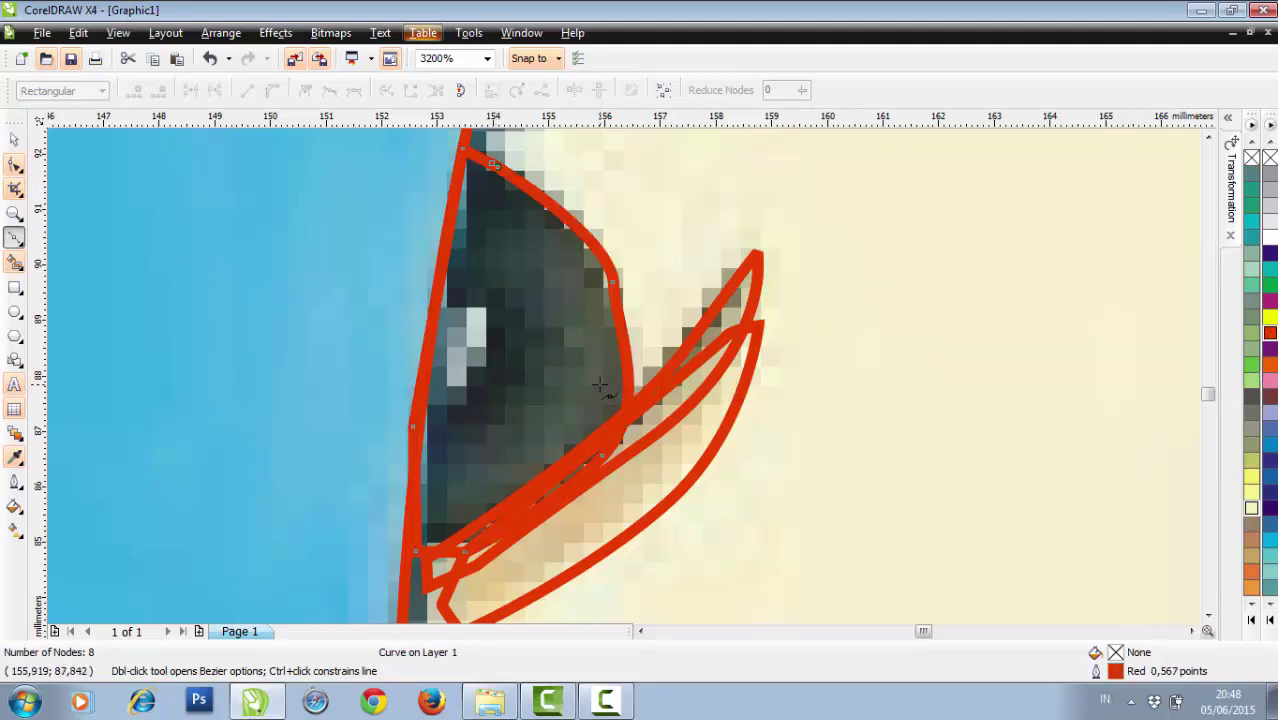
Draw an upright ellipse over the light glint in the iris and adjust it to about 0.8 mm wide by 1.8 mm high.
{"action": "scroll", "coordinate": [598, 383], "scroll_direction": "down", "scroll_amount": 1}
{"action": "scroll", "coordinate": [617, 377], "scroll_direction": "up", "scroll_amount": 1}
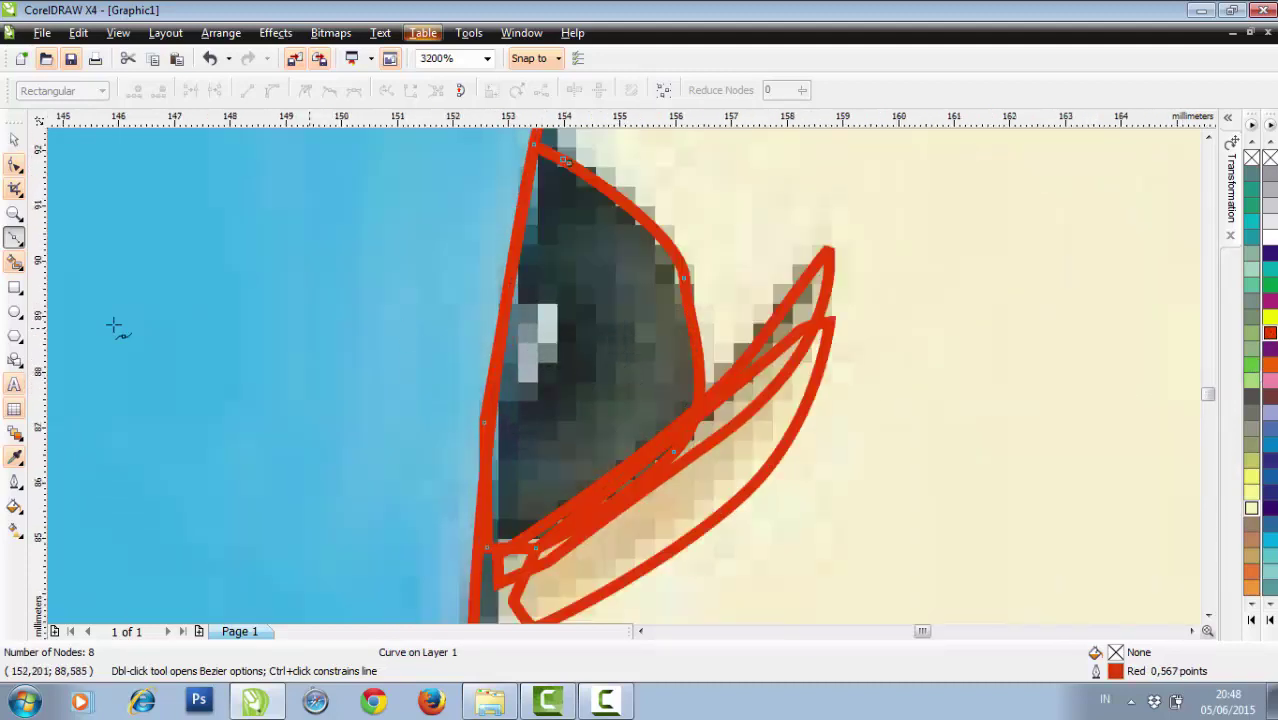
{"action": "left_click", "coordinate": [15, 311]}
{"action": "left_click_drag", "start_coordinate": [529, 309], "coordinate": [566, 402]}
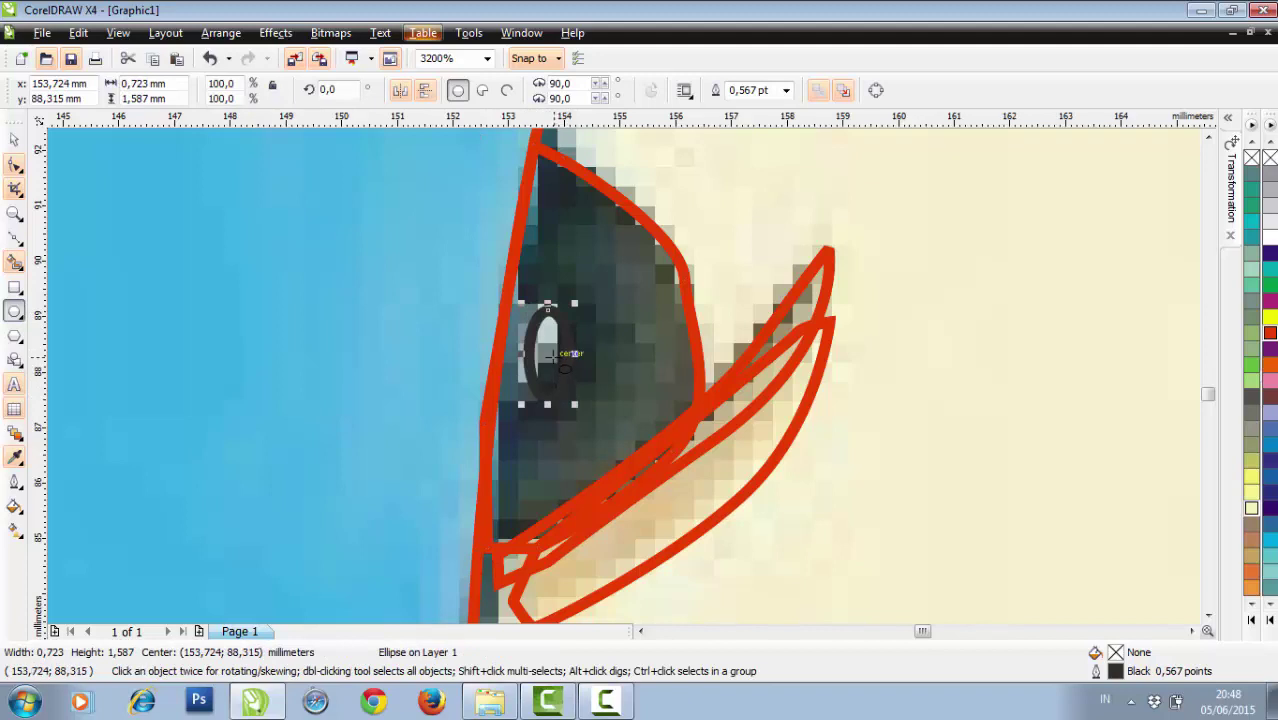
{"action": "left_click_drag", "start_coordinate": [545, 355], "coordinate": [607, 320]}
{"action": "scroll", "coordinate": [610, 365], "scroll_direction": "down", "scroll_amount": 1}
{"action": "scroll", "coordinate": [620, 369], "scroll_direction": "up", "scroll_amount": 1}
{"action": "scroll", "coordinate": [597, 368], "scroll_direction": "down", "scroll_amount": 1}
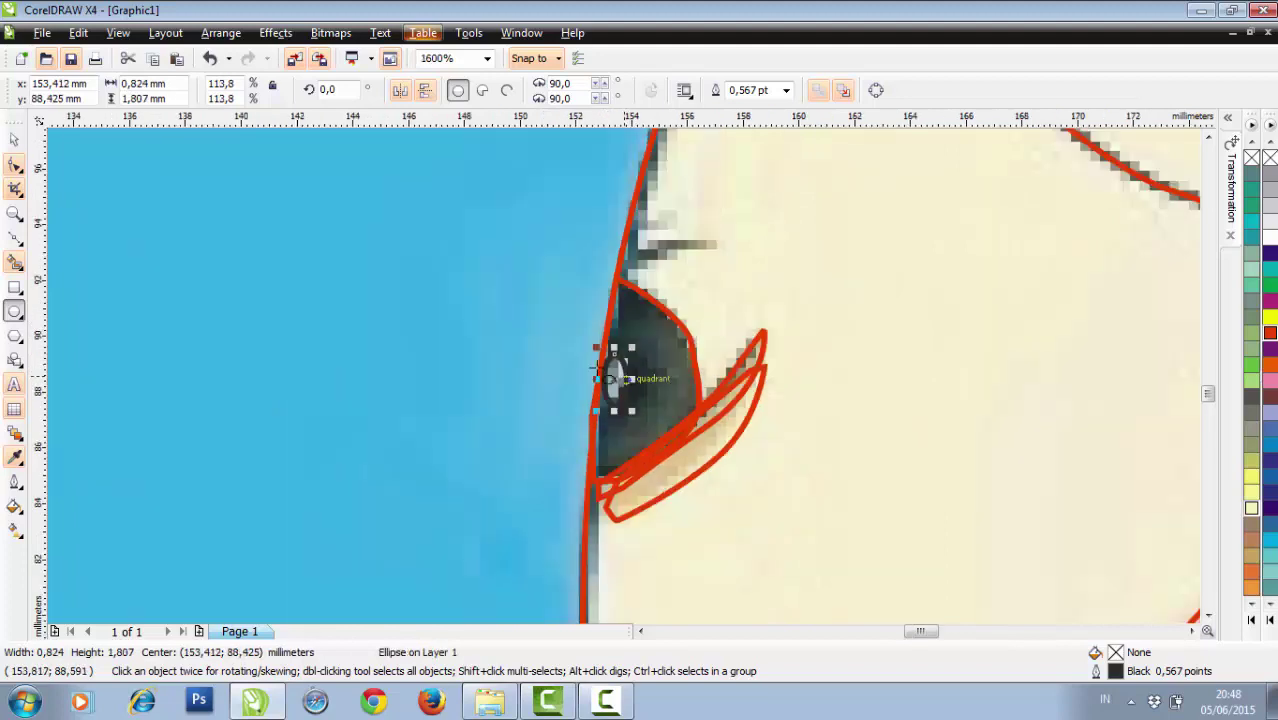
{"action": "scroll", "coordinate": [597, 368], "scroll_direction": "down", "scroll_amount": 1}
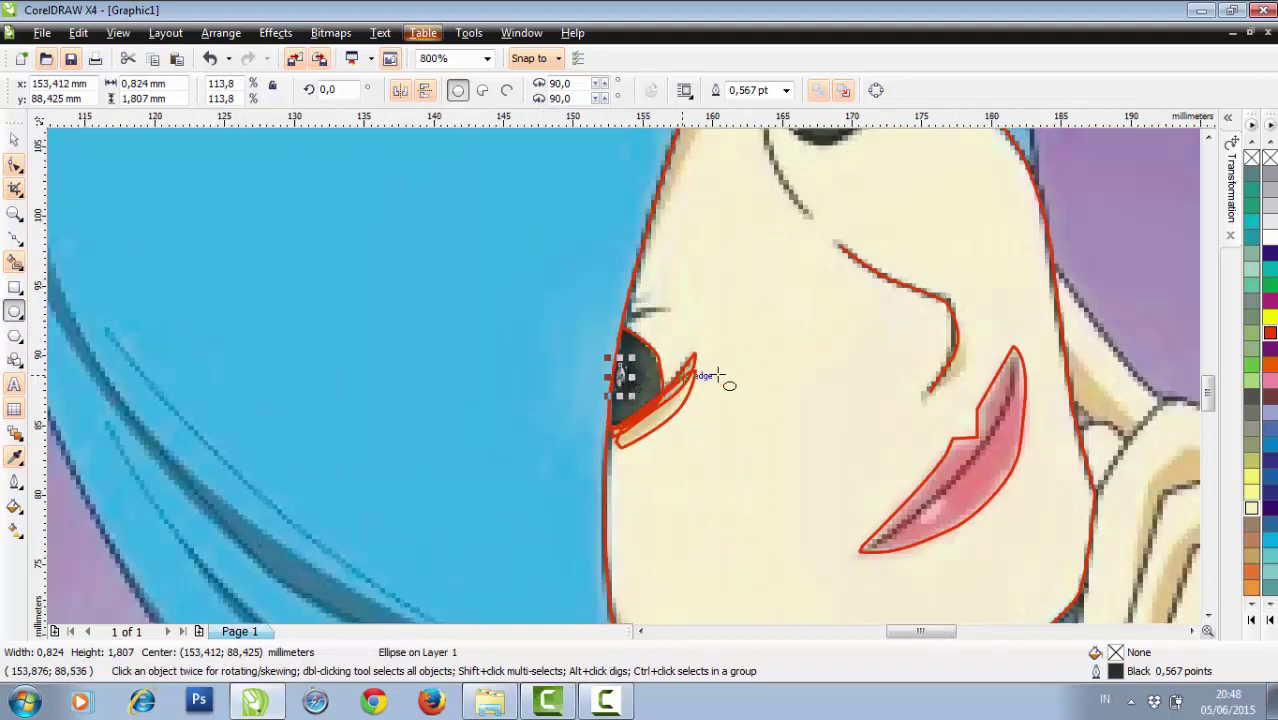
Give the glint ellipse a white fill and a white outline, and deselect it.
{"action": "left_click", "coordinate": [1270, 238]}
{"action": "right_click", "coordinate": [1270, 238]}
{"action": "key", "text": "F3"}
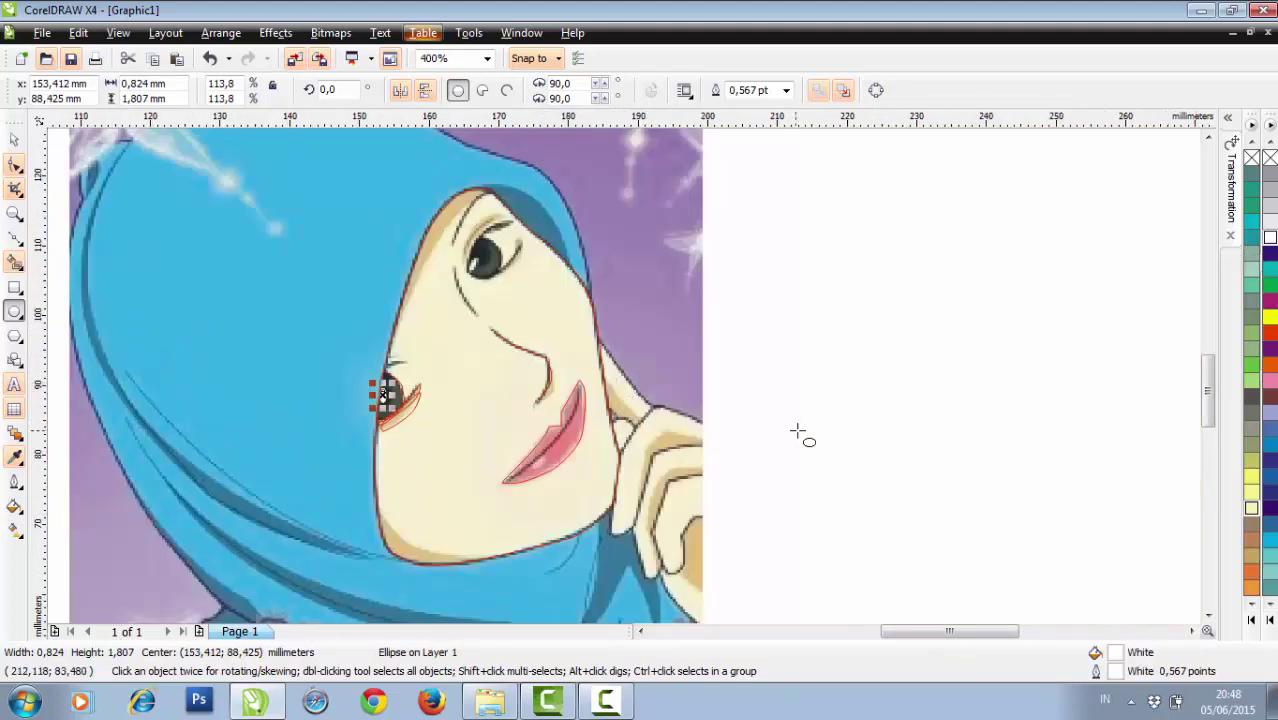
{"action": "left_click", "coordinate": [15, 142]}
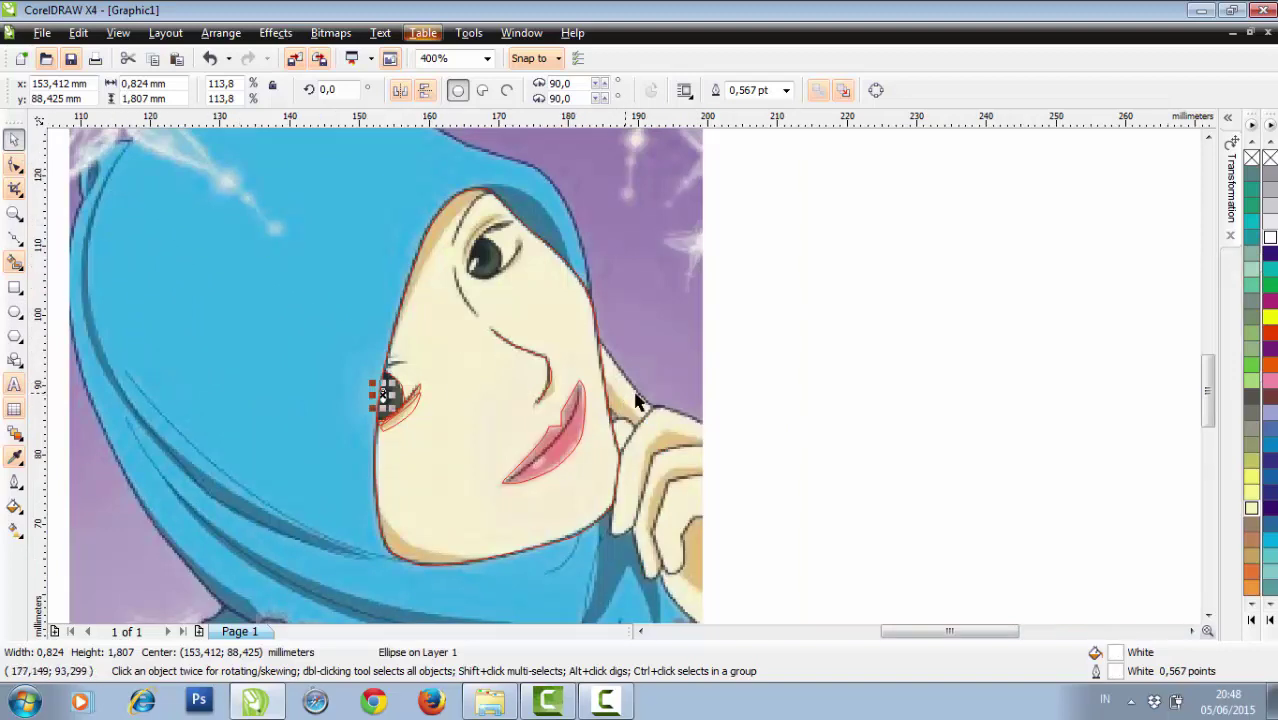
{"action": "left_click", "coordinate": [835, 466]}
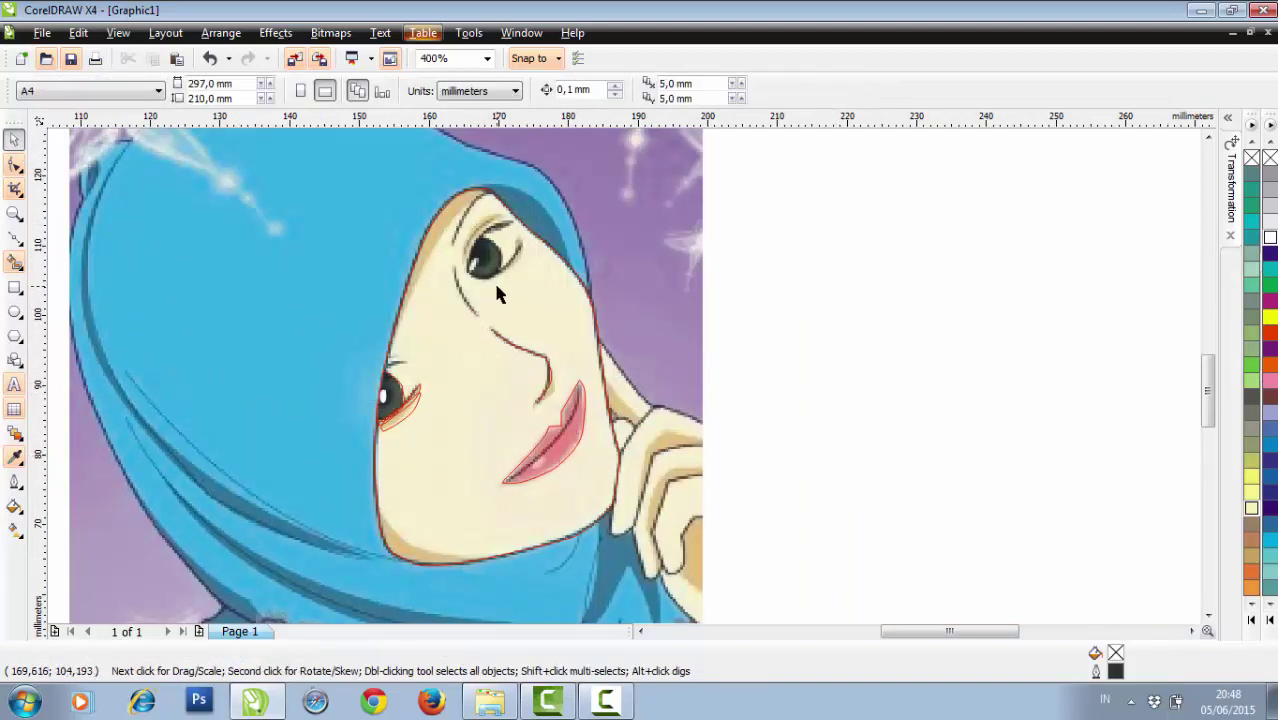
Trace the lower brow line beside the fully visible eye with an open Bezier curve, ending at its tip near the nose.
{"action": "scroll", "coordinate": [497, 293], "scroll_direction": "up", "scroll_amount": 1}
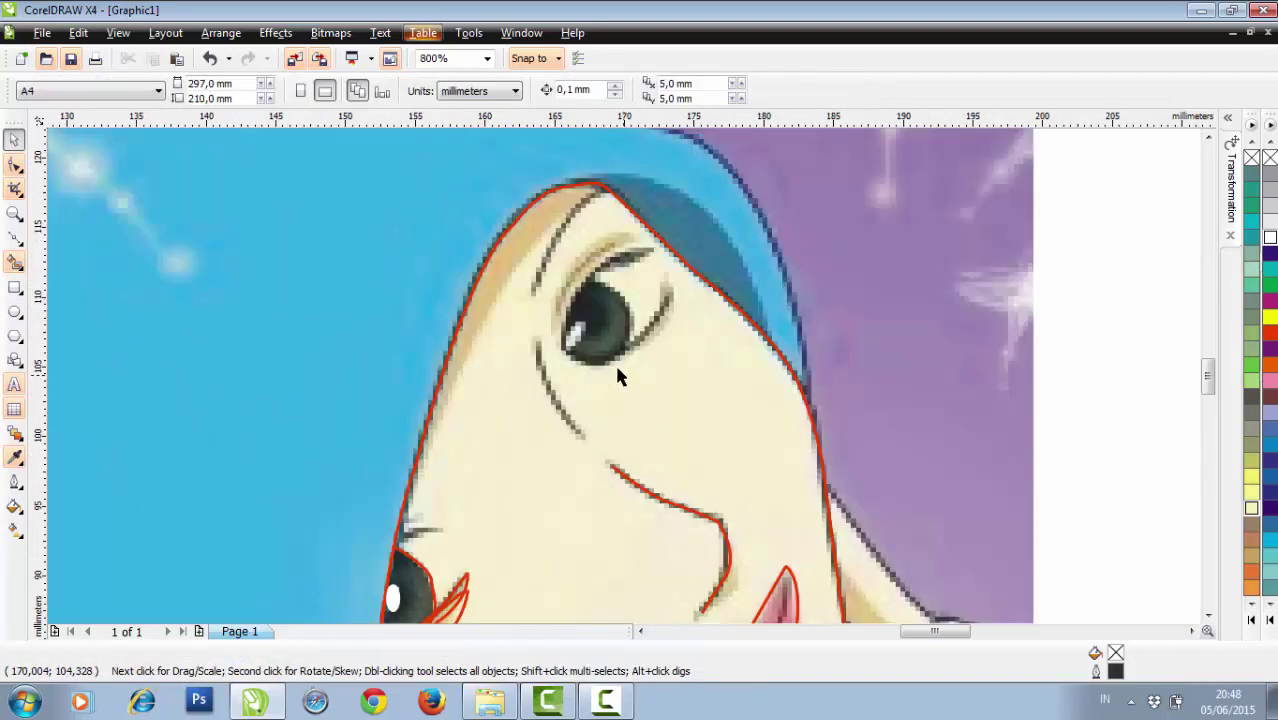
{"action": "left_click", "coordinate": [13, 243]}
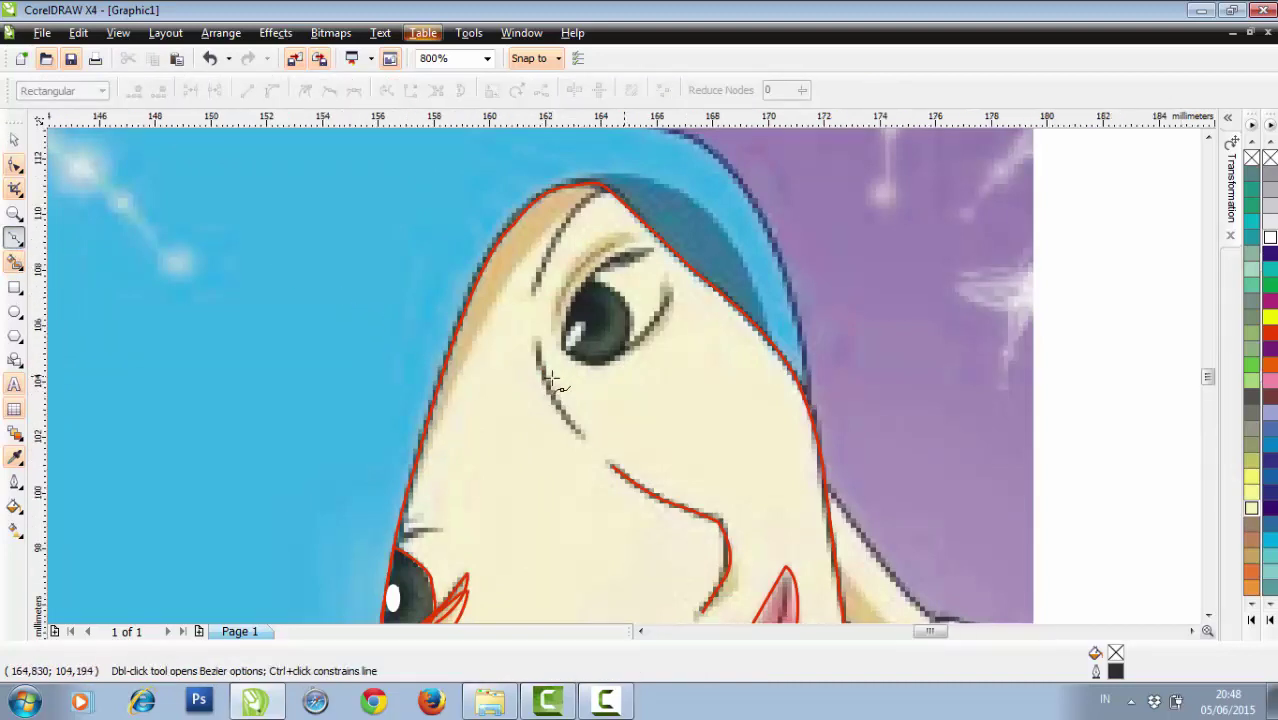
{"action": "scroll", "coordinate": [487, 378], "scroll_direction": "up", "scroll_amount": 1}
{"action": "left_click", "coordinate": [598, 316]}
{"action": "left_click_drag", "start_coordinate": [658, 462], "coordinate": [708, 505]}
{"action": "scroll", "coordinate": [645, 328], "scroll_direction": "down", "scroll_amount": 3}
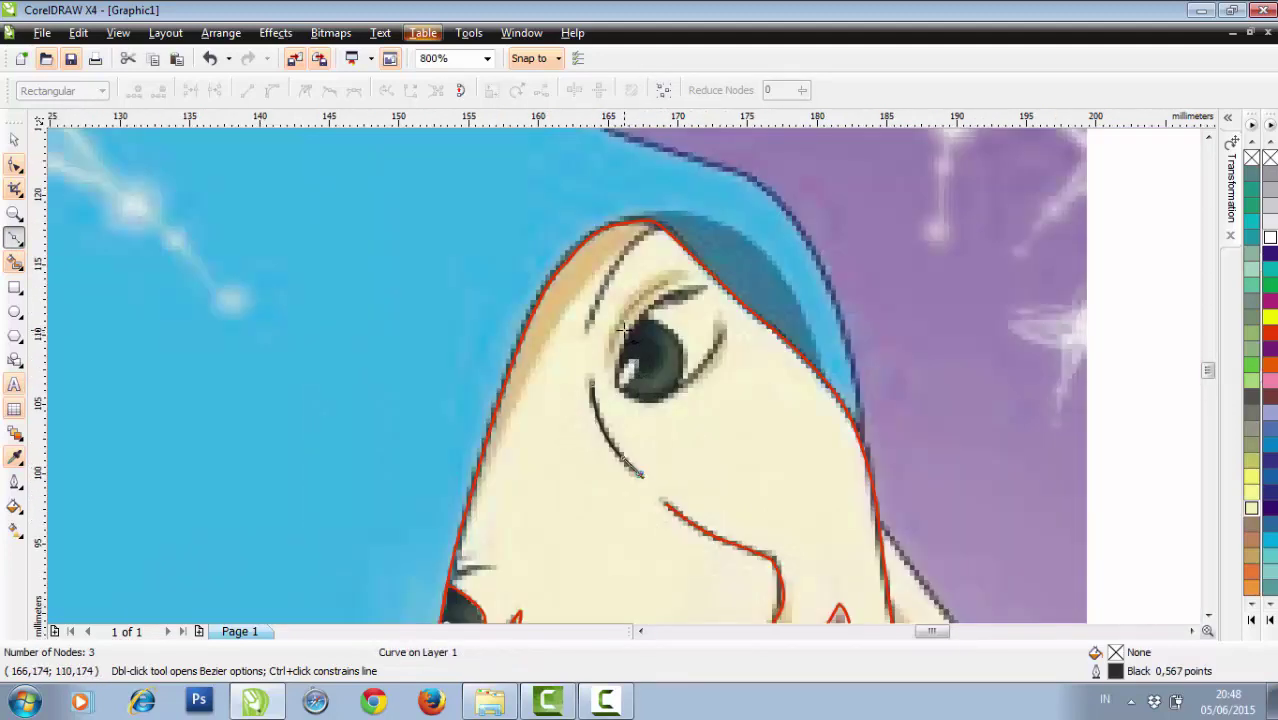
Trace the upper brow line with an open Bezier curve from its lower end up to the peak of the face outline.
{"action": "scroll", "coordinate": [548, 380], "scroll_direction": "up", "scroll_amount": 3}
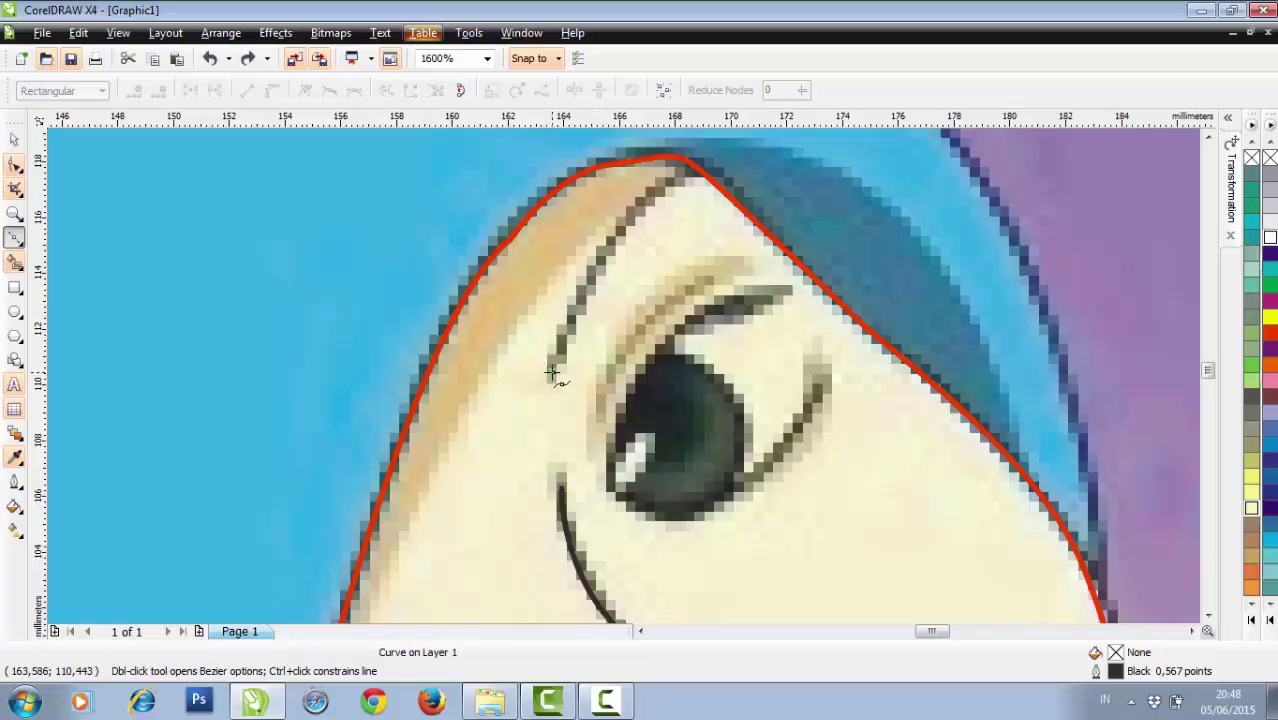
{"action": "left_click", "coordinate": [552, 373]}
{"action": "left_click_drag", "start_coordinate": [640, 205], "coordinate": [690, 168]}
{"action": "left_click", "coordinate": [693, 167]}
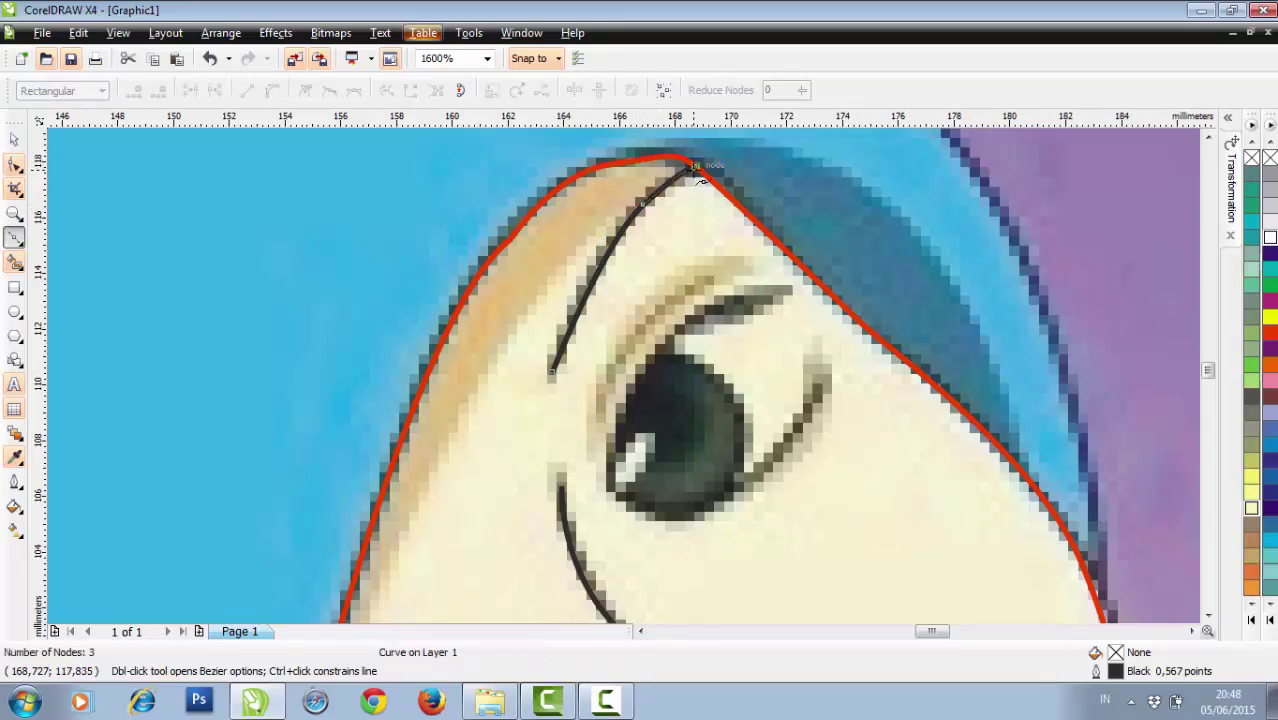
{"action": "left_click", "coordinate": [15, 141]}
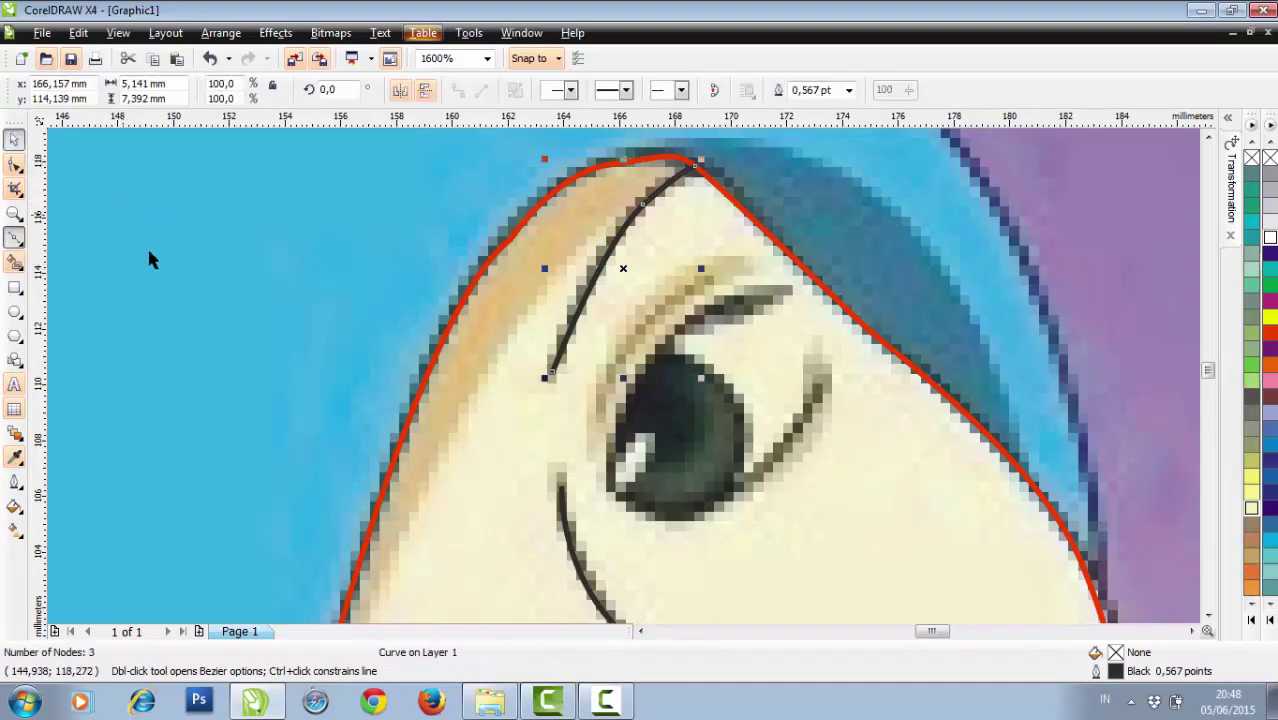
Start a Bezier curve at the lower lash tip and trace under and around the iris to the upper lash tip.
{"action": "scroll", "coordinate": [430, 378], "scroll_direction": "down", "scroll_amount": 1}
{"action": "scroll", "coordinate": [430, 378], "scroll_direction": "up", "scroll_amount": 1}
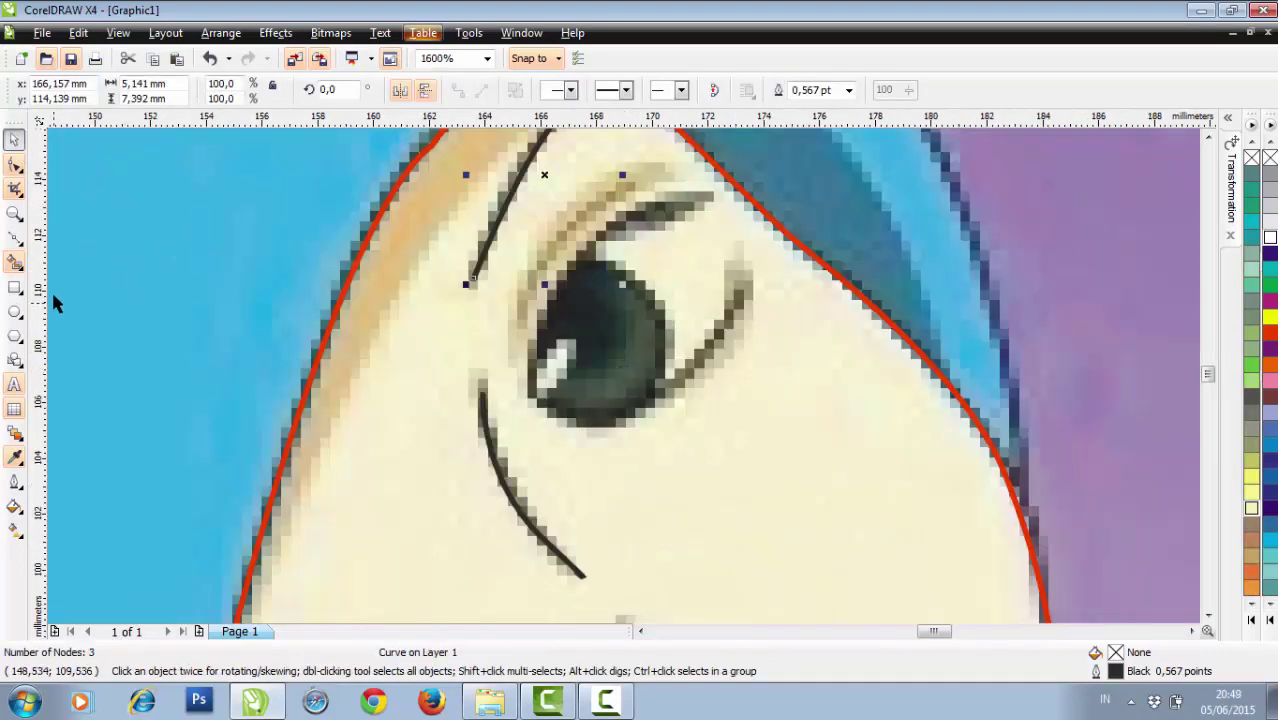
{"action": "left_click", "coordinate": [16, 241]}
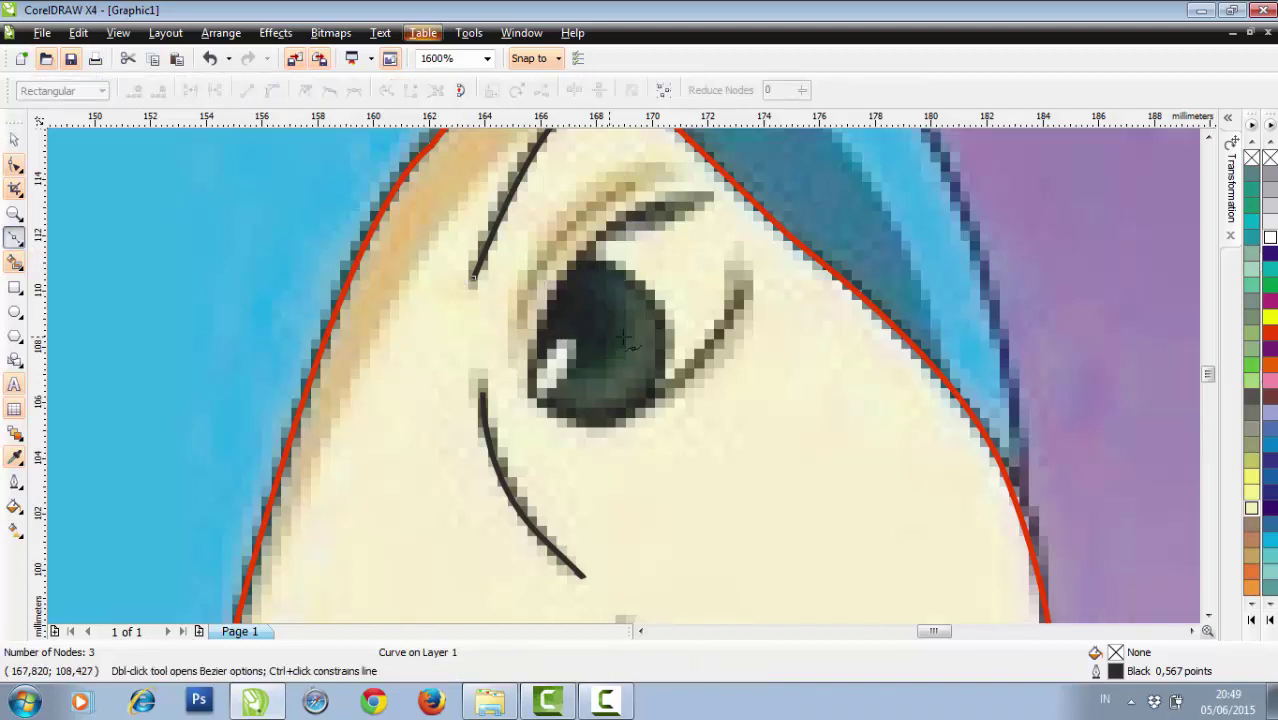
{"action": "left_click", "coordinate": [740, 265]}
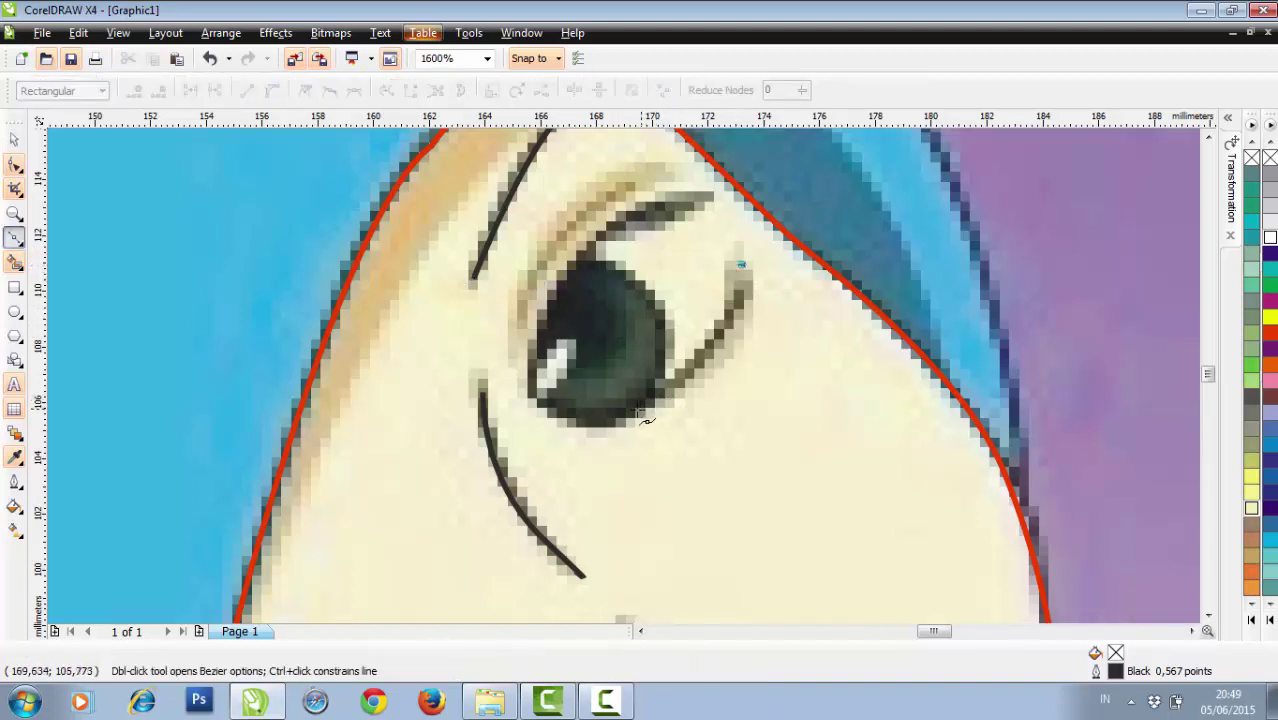
{"action": "left_click_drag", "start_coordinate": [637, 410], "coordinate": [524, 346]}
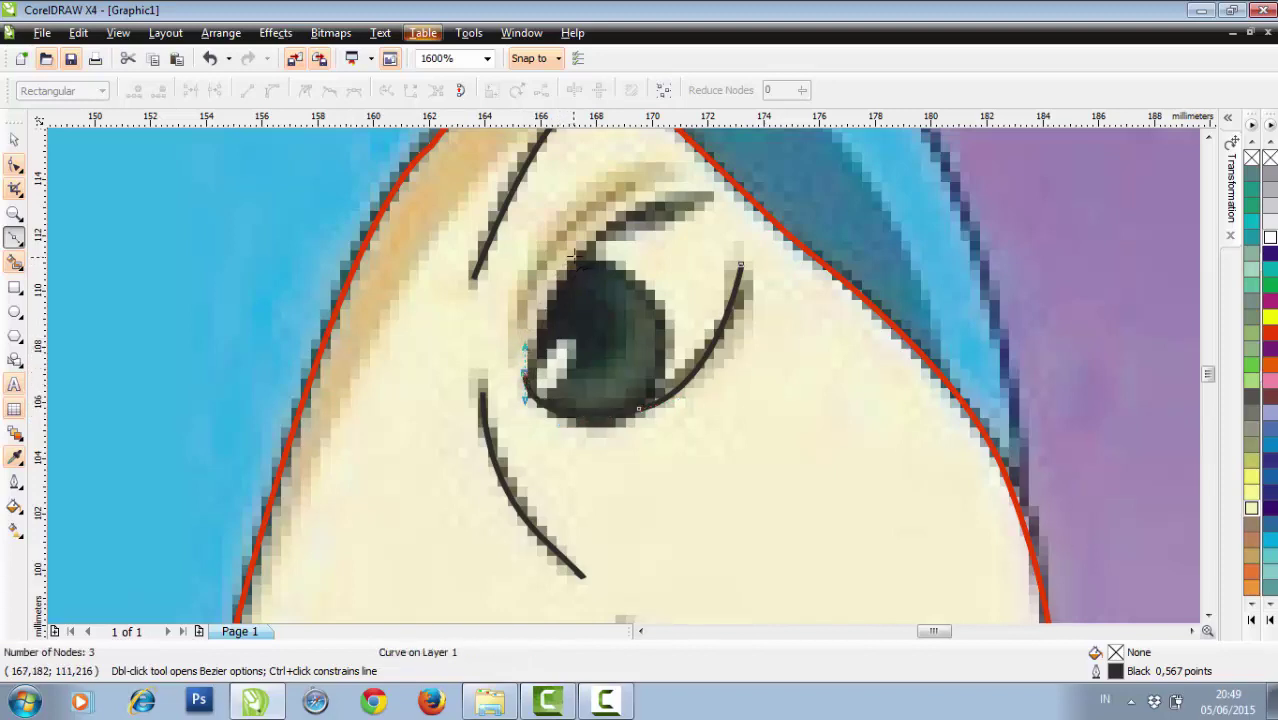
{"action": "left_click_drag", "start_coordinate": [580, 247], "coordinate": [684, 216]}
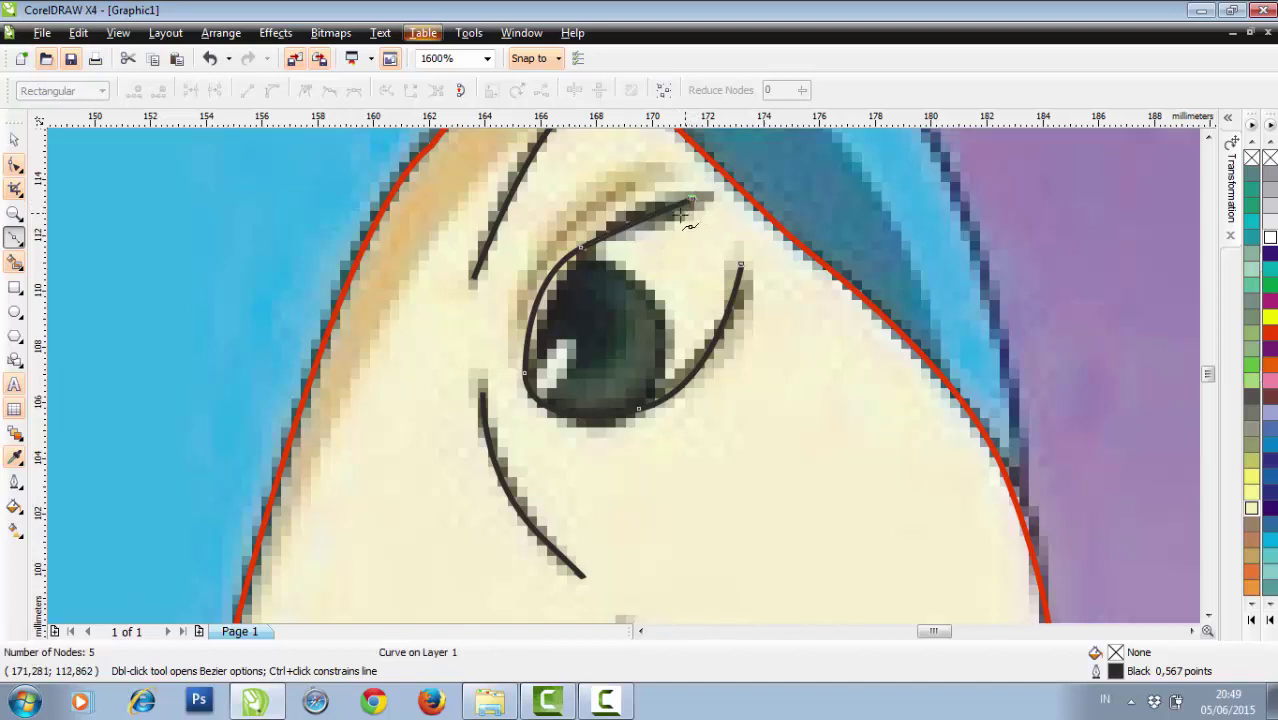
Continue the eye curve back under the upper lash, down the iris's inner edge and up to the lower lash tip.
{"action": "left_click", "coordinate": [613, 241]}
{"action": "left_click", "coordinate": [608, 251]}
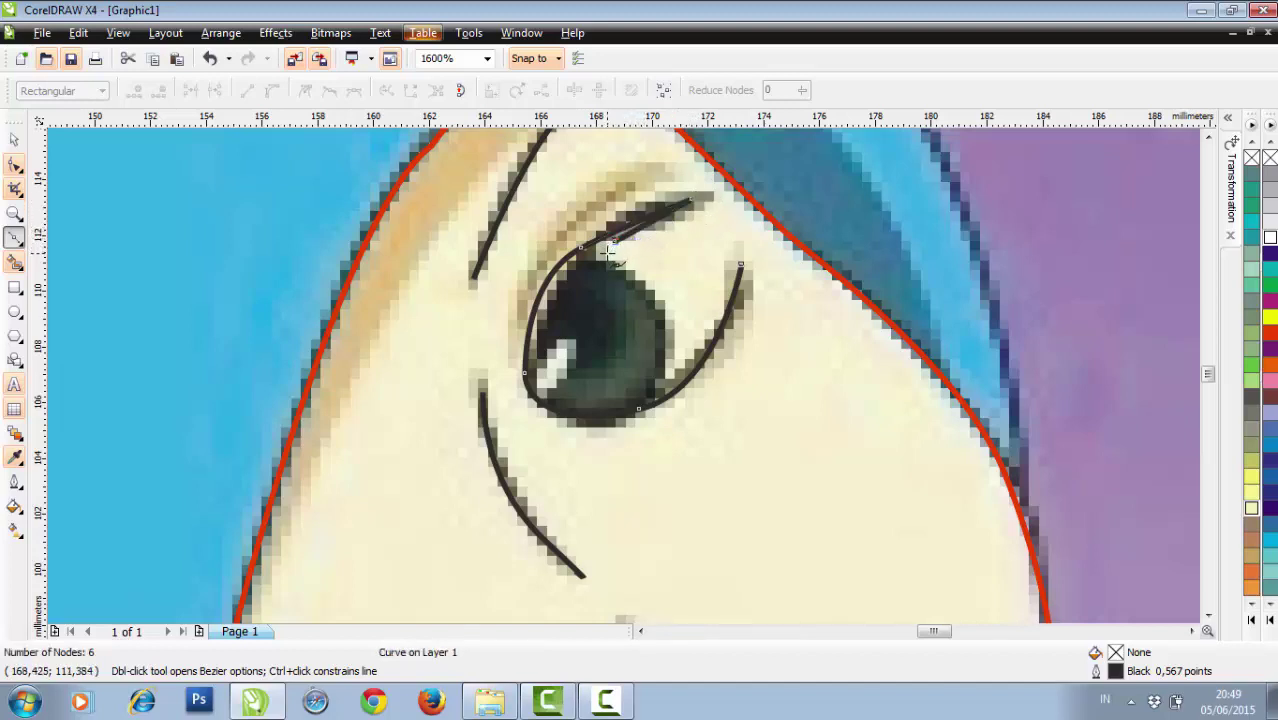
{"action": "left_click_drag", "start_coordinate": [641, 279], "coordinate": [656, 294]}
{"action": "left_click_drag", "start_coordinate": [676, 347], "coordinate": [668, 386]}
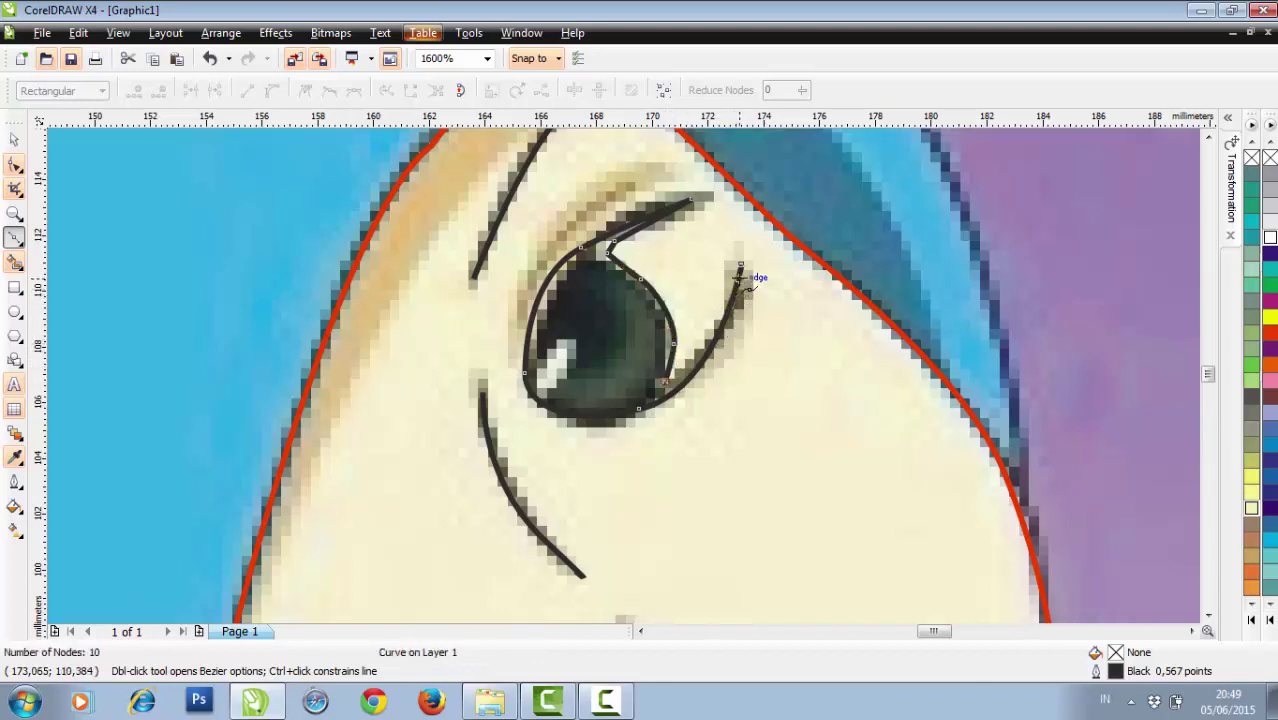
{"action": "left_click", "coordinate": [740, 268]}
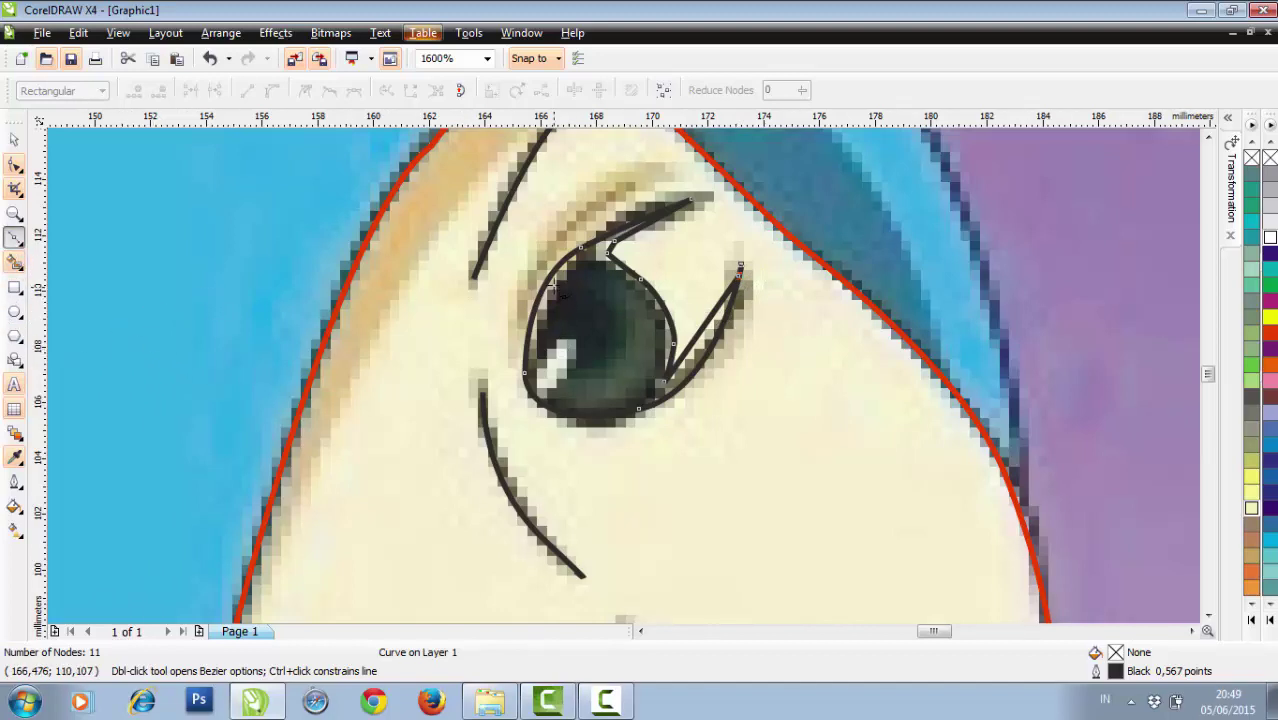
Draw an ellipse about 5.3 mm wide by 5.5 mm high and centre it over the iris of the traced eye.
{"action": "left_click", "coordinate": [17, 313]}
{"action": "left_click_drag", "start_coordinate": [548, 280], "coordinate": [696, 428]}
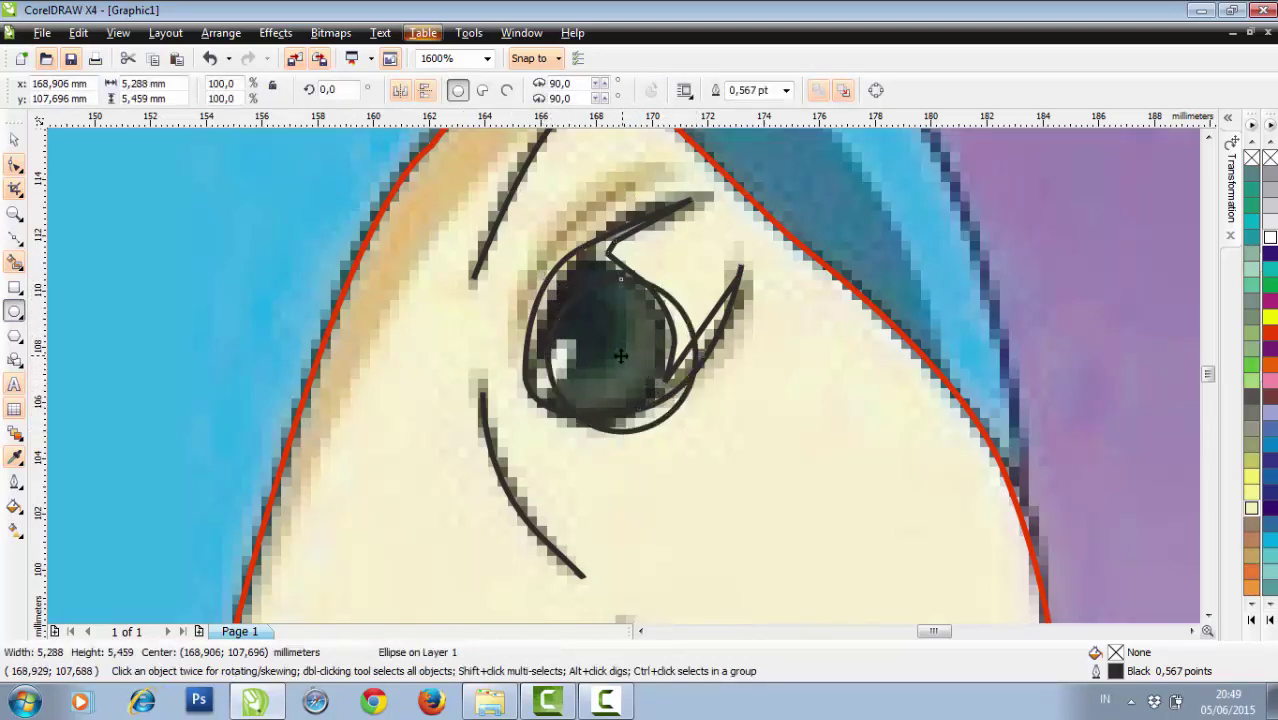
{"action": "left_click_drag", "start_coordinate": [620, 356], "coordinate": [596, 346]}
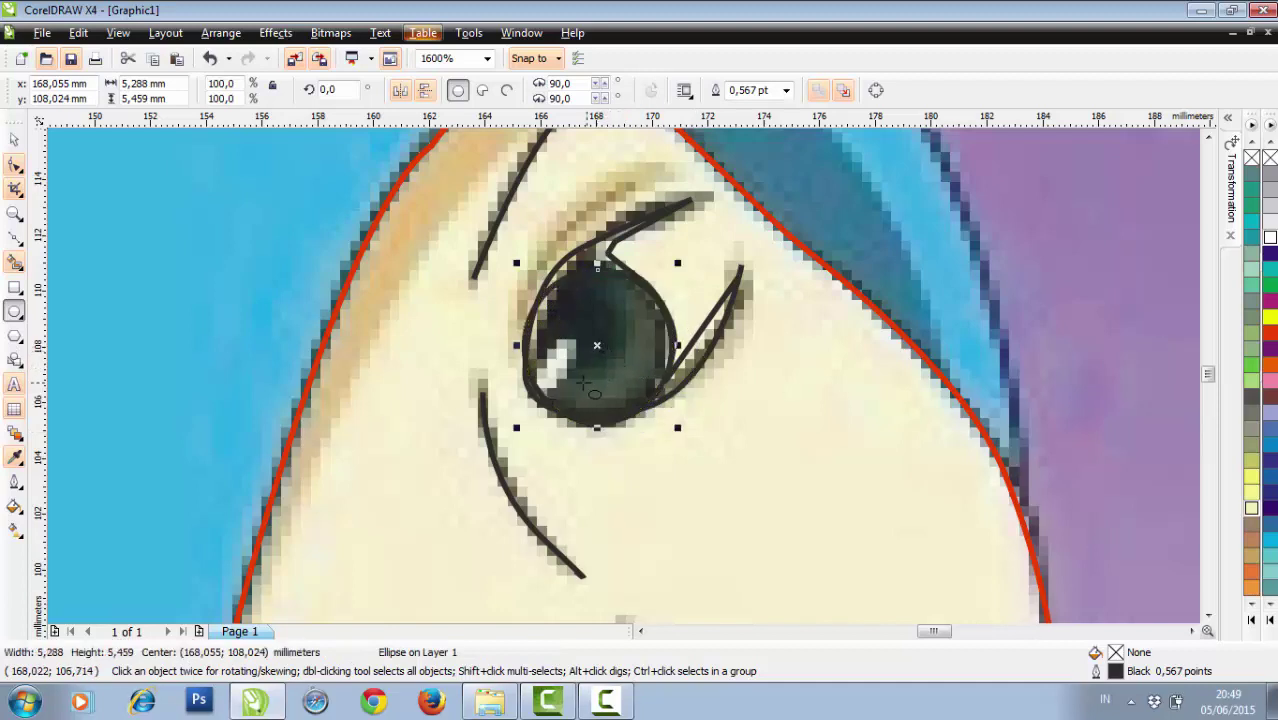
{"action": "left_click", "coordinate": [15, 143]}
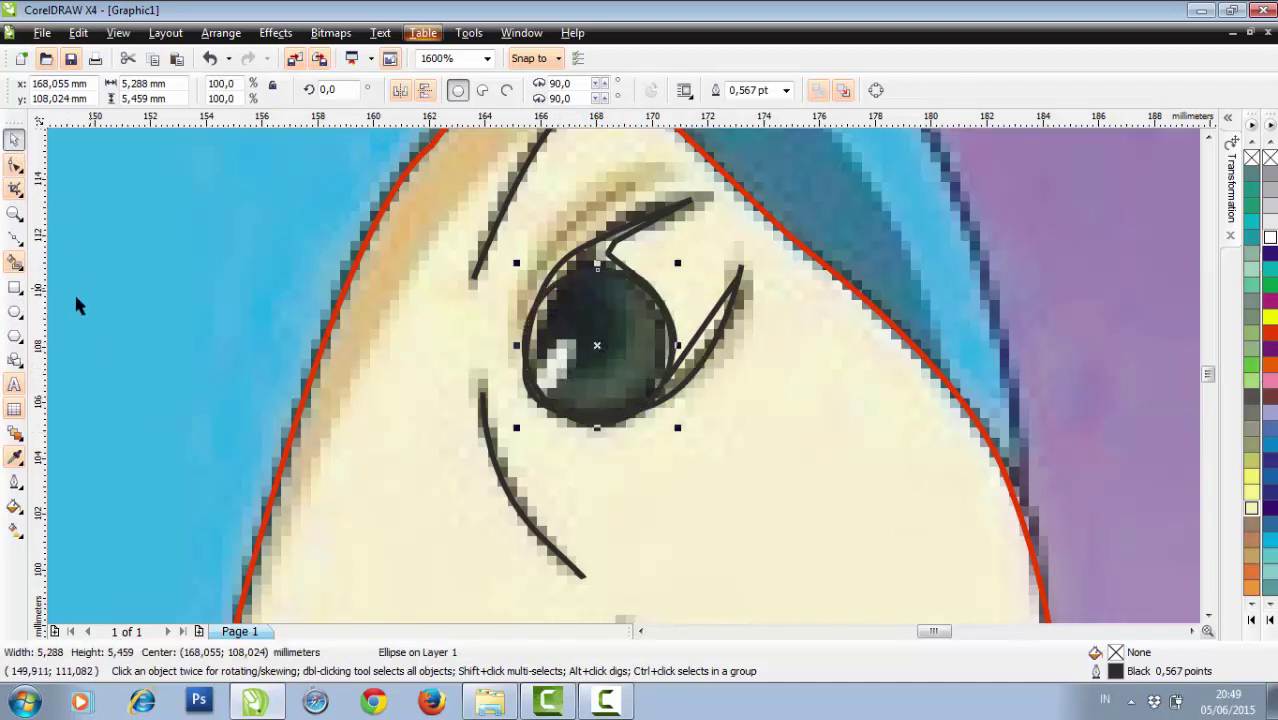
Trace the white light glint in the iris as a small closed Bezier shape.
{"action": "left_click", "coordinate": [15, 242]}
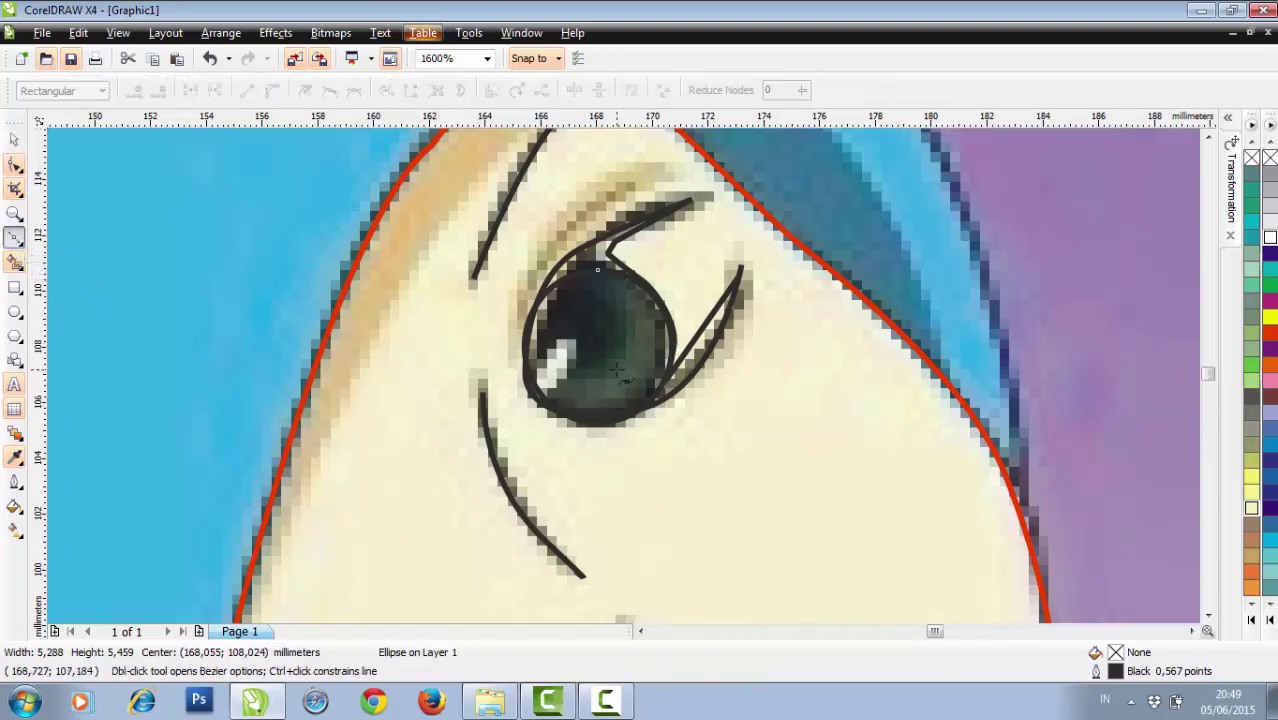
{"action": "scroll", "coordinate": [510, 378], "scroll_direction": "up", "scroll_amount": 1}
{"action": "left_click", "coordinate": [462, 384]}
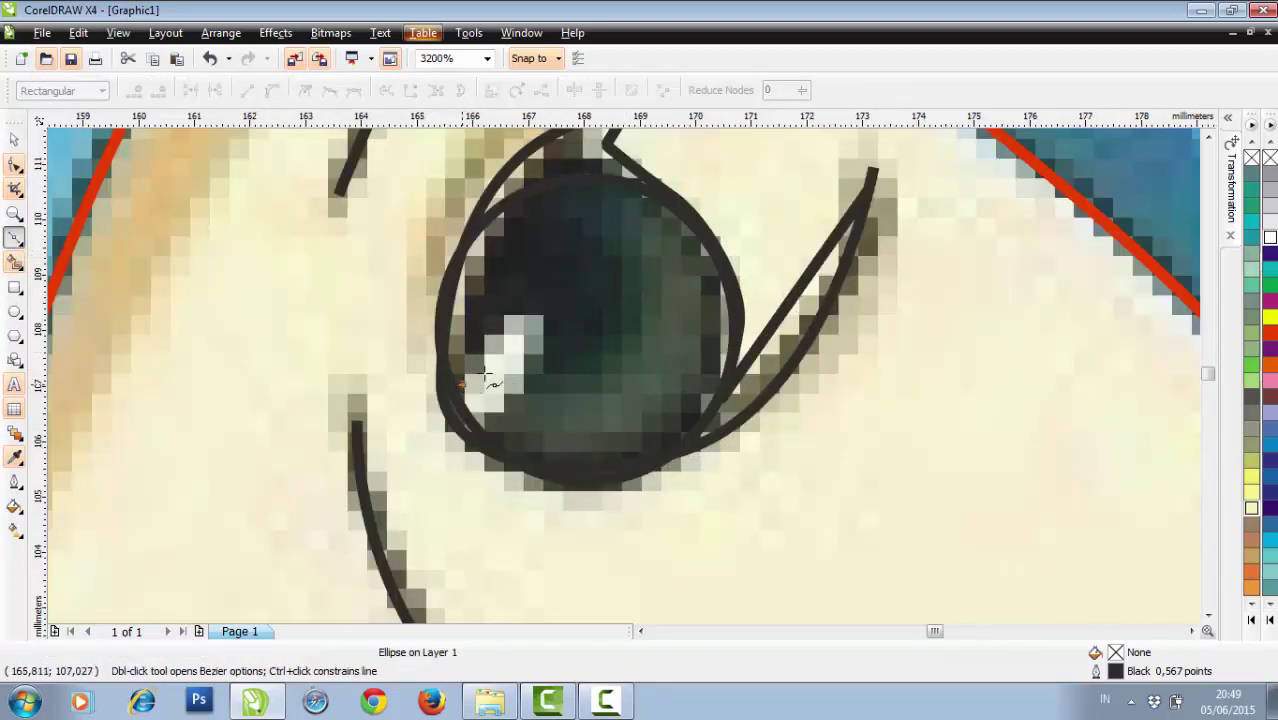
{"action": "left_click", "coordinate": [513, 326]}
{"action": "left_click", "coordinate": [537, 327]}
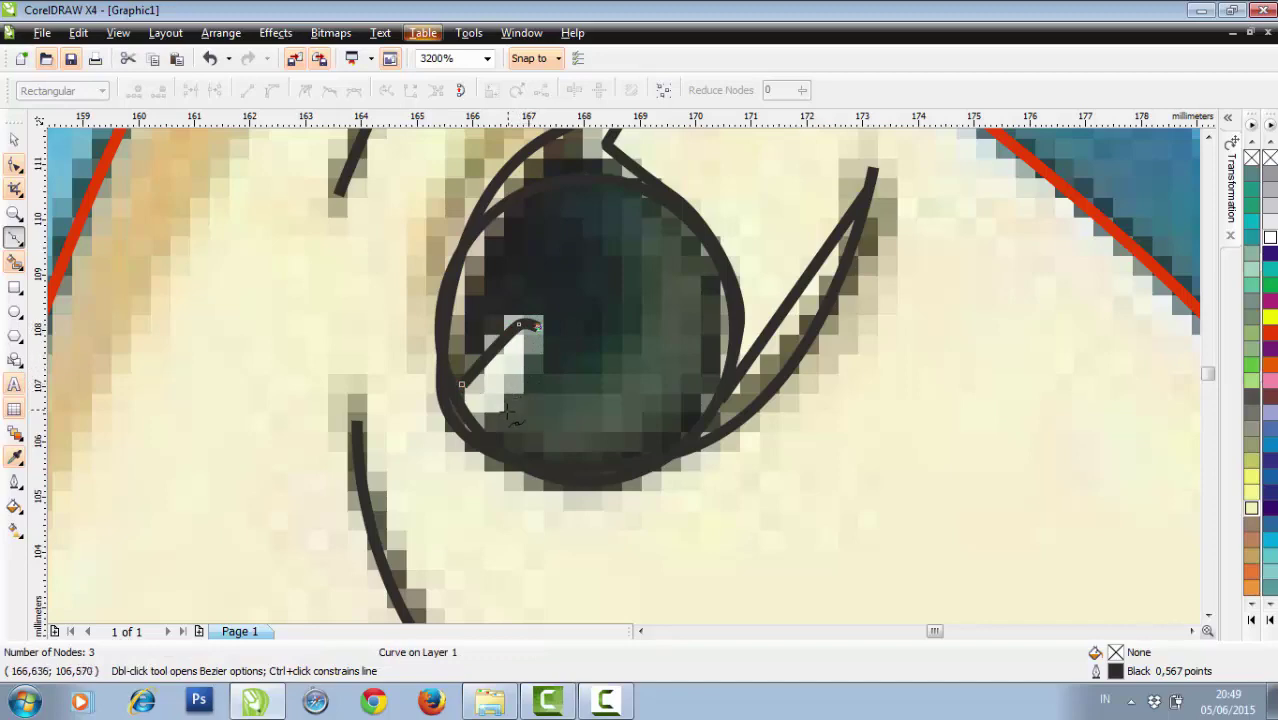
{"action": "mouse_move", "coordinate": [508, 412]}
{"action": "left_mouse_down"}
{"action": "mouse_move", "coordinate": [482, 424]}
{"action": "mouse_move", "coordinate": [462, 414]}
{"action": "mouse_move", "coordinate": [472, 392]}
{"action": "left_mouse_up"}
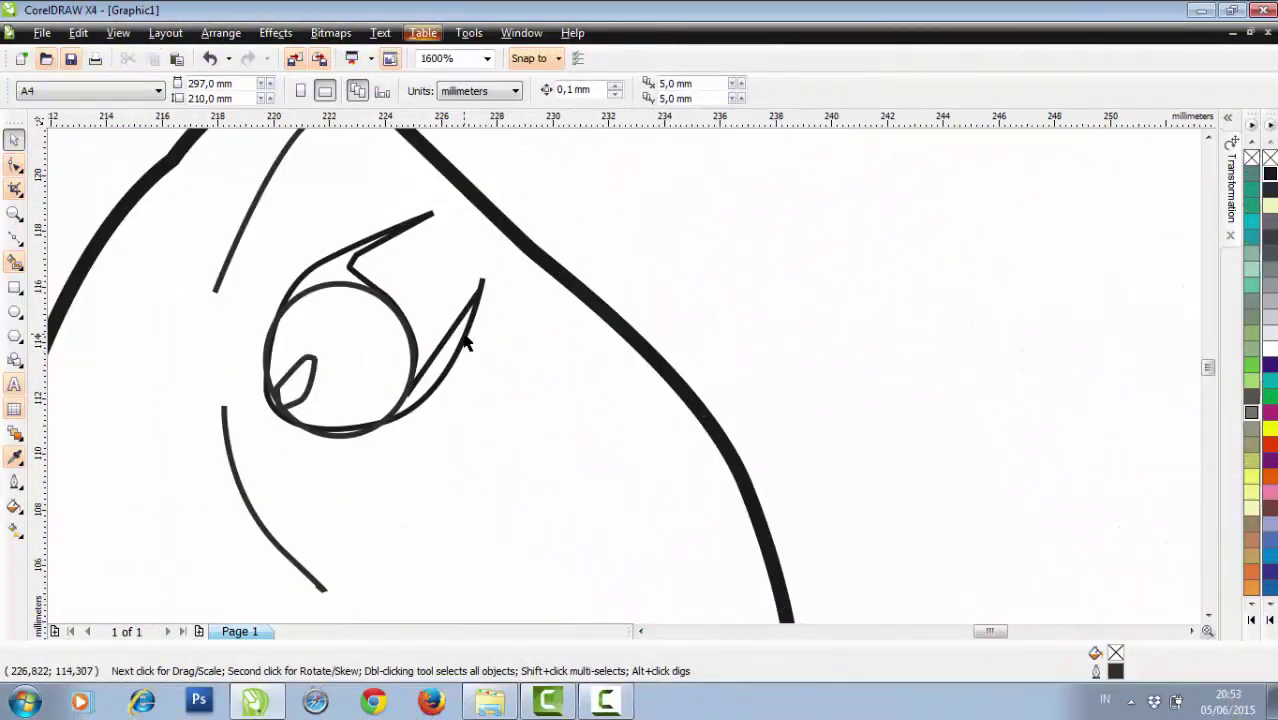
Delete the extra node just below the lower lash tip of the eye shape, and deselect the shape.
{"action": "left_click", "coordinate": [466, 343]}
{"action": "left_click", "coordinate": [15, 164]}
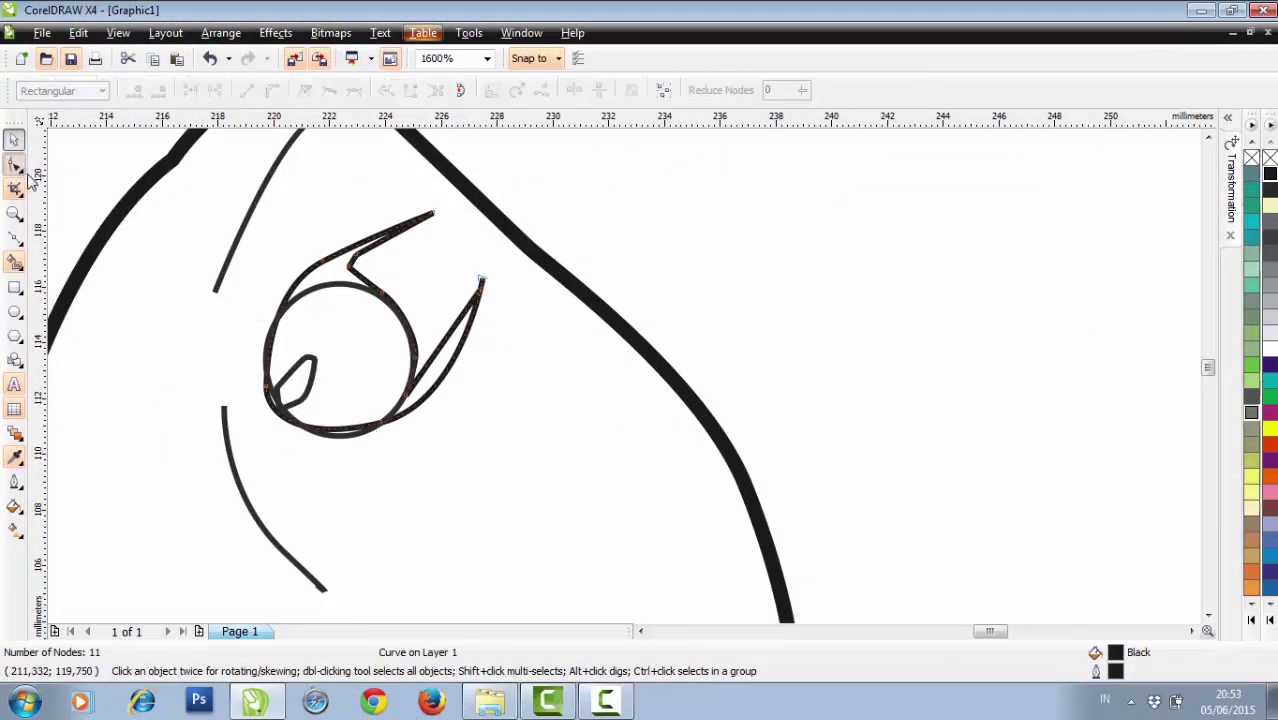
{"action": "scroll", "coordinate": [486, 294], "scroll_direction": "up", "scroll_amount": 1}
{"action": "scroll", "coordinate": [604, 376], "scroll_direction": "up", "scroll_amount": 1}
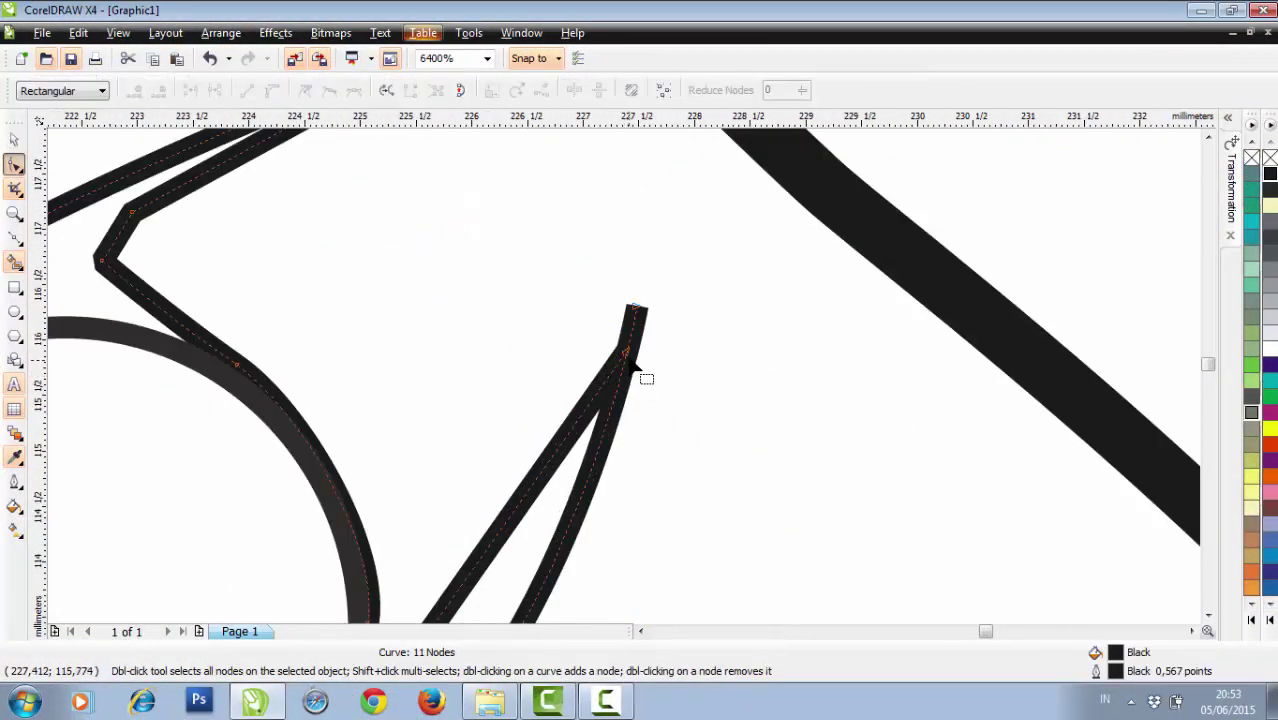
{"action": "left_click", "coordinate": [631, 356]}
{"action": "key", "text": "Delete"}
{"action": "scroll", "coordinate": [650, 325], "scroll_direction": "down", "scroll_amount": 1}
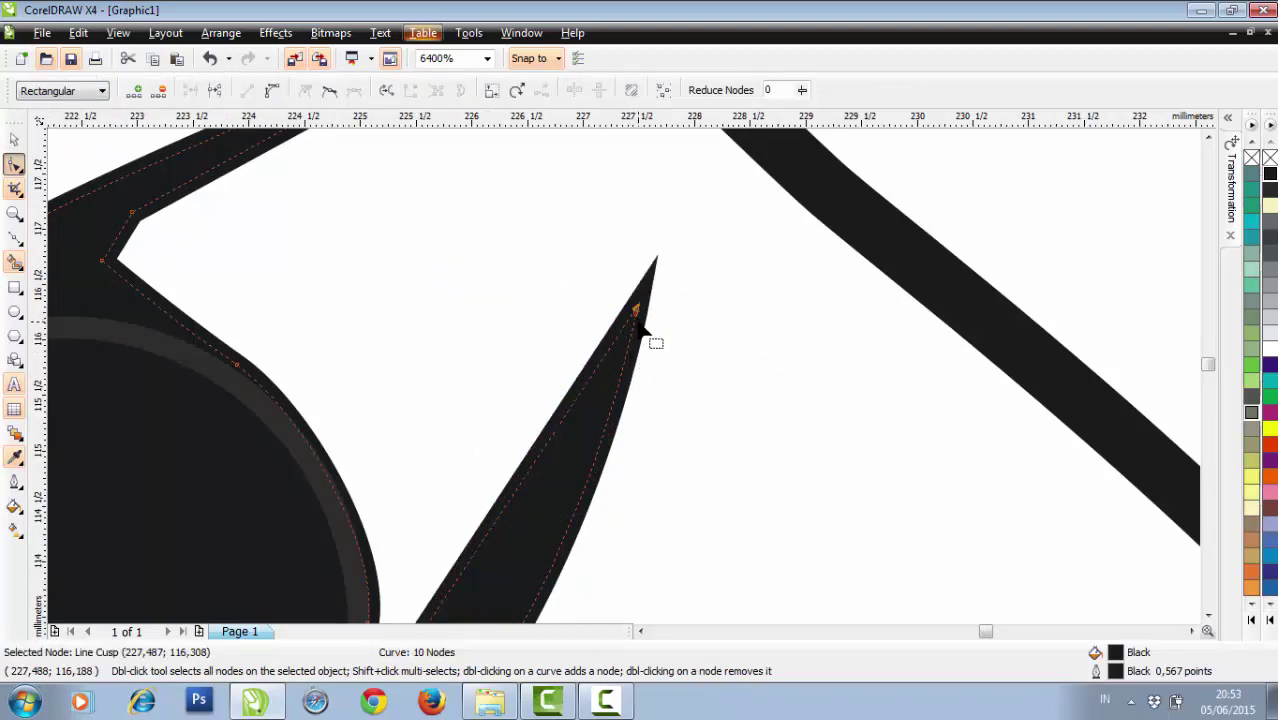
{"action": "scroll", "coordinate": [653, 339], "scroll_direction": "down", "scroll_amount": 1}
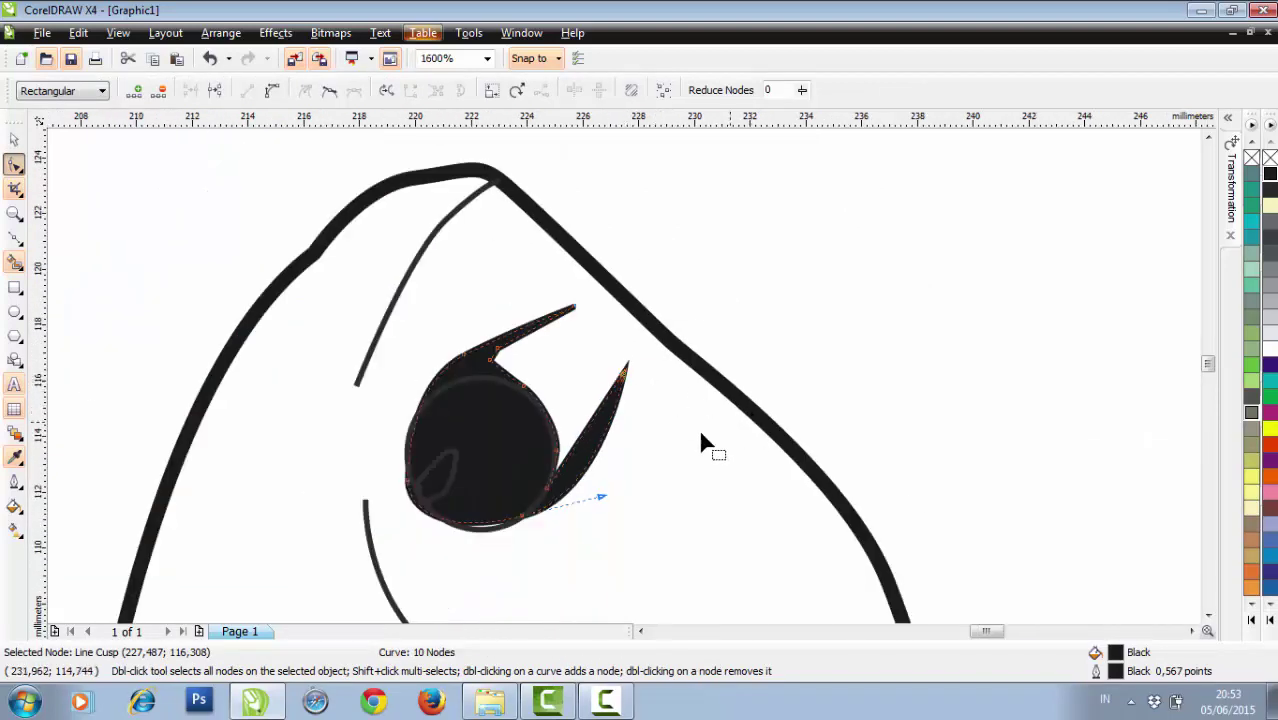
{"action": "left_click", "coordinate": [15, 140]}
{"action": "left_click", "coordinate": [742, 264]}
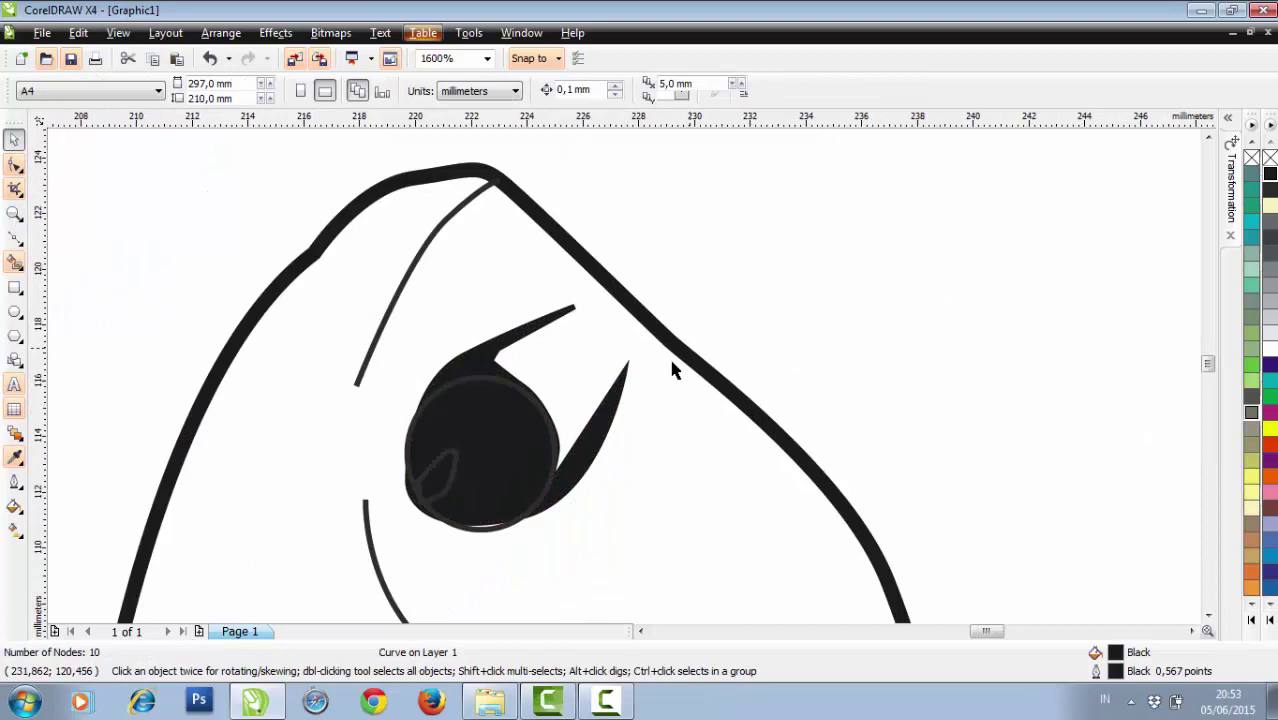
Delete the upper of the two notch nodes under the upper lash of the eye shape.
{"action": "left_click", "coordinate": [612, 412]}
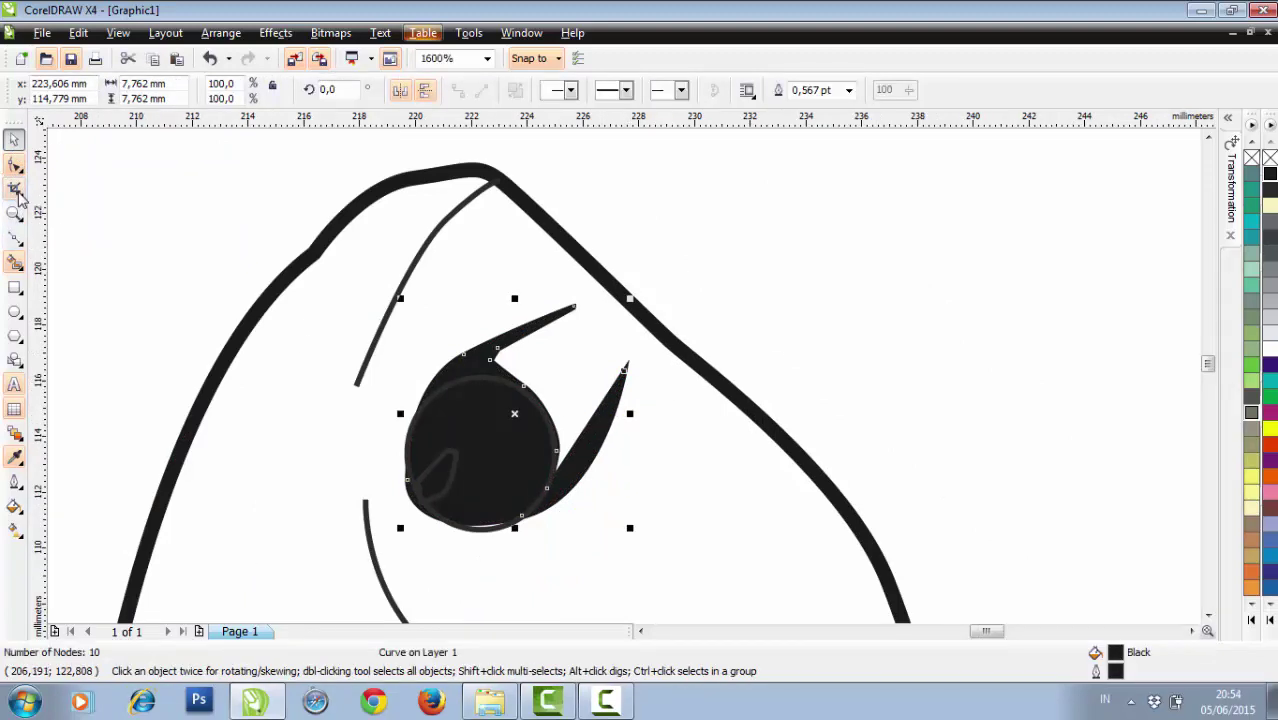
{"action": "left_click", "coordinate": [15, 166]}
{"action": "scroll", "coordinate": [560, 420], "scroll_direction": "up", "scroll_amount": 1}
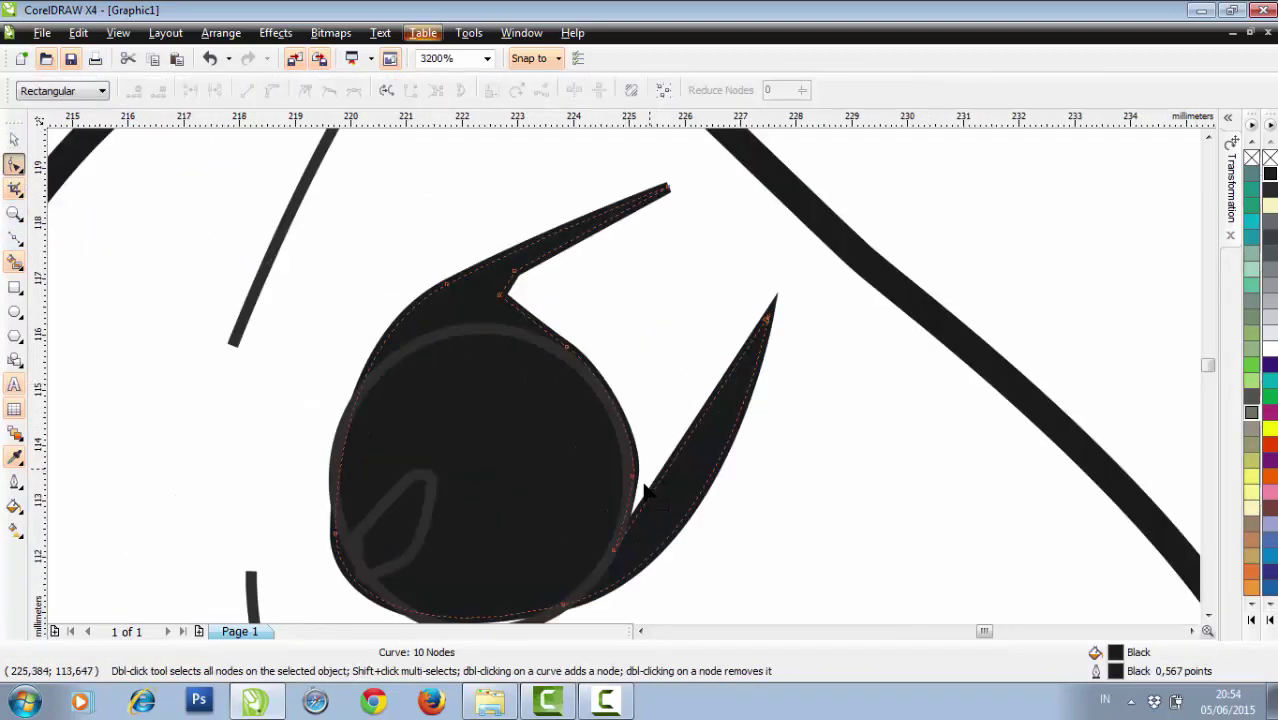
{"action": "left_click", "coordinate": [514, 272]}
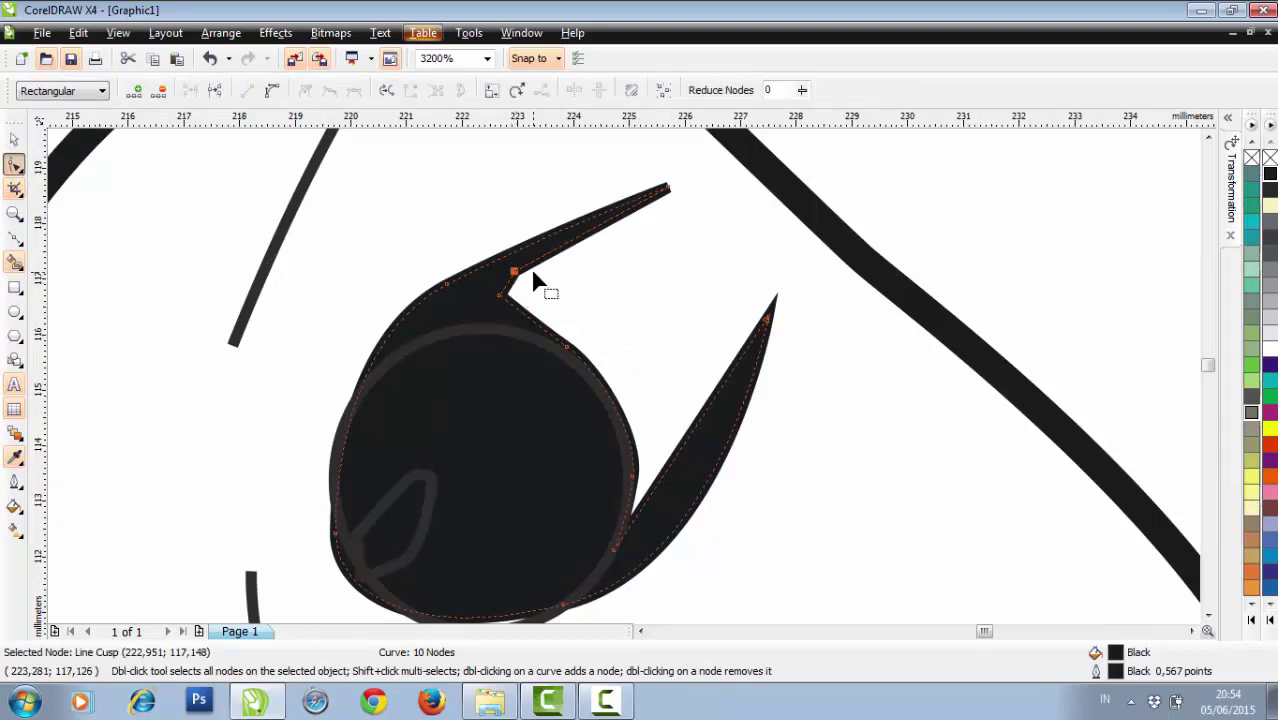
{"action": "key", "text": "Delete"}
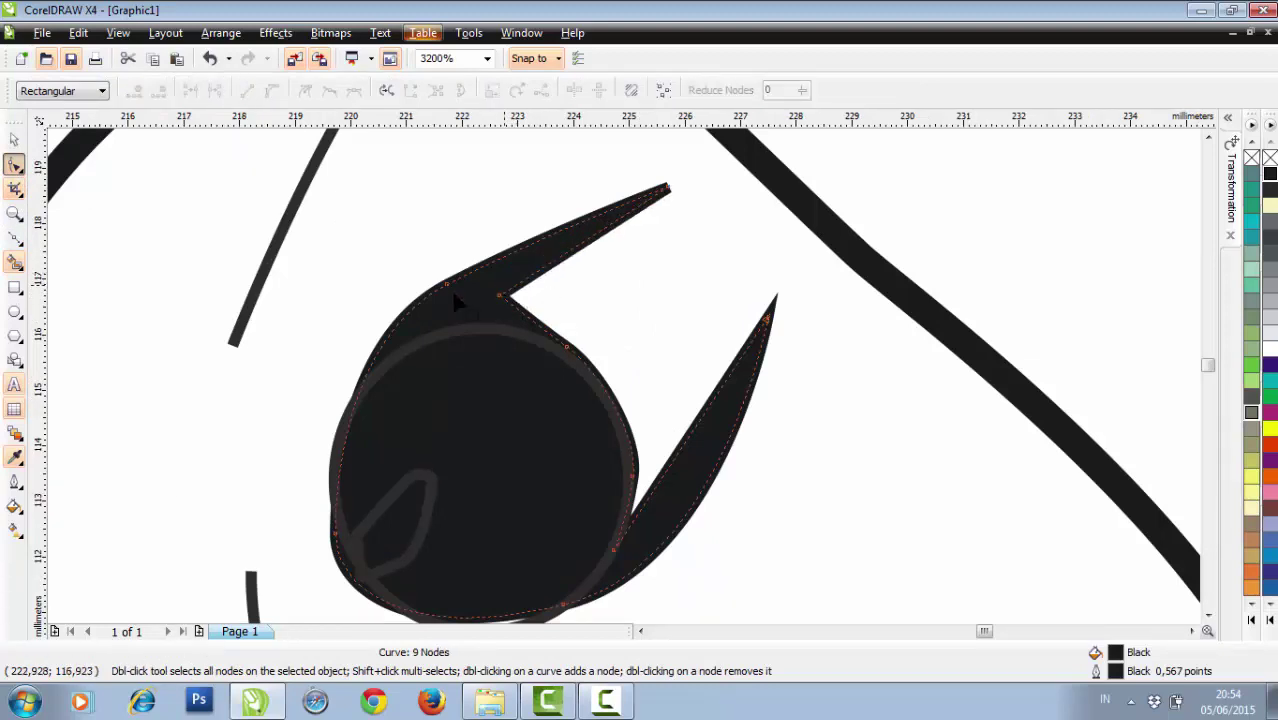
Reshape the eye shape around the iris circle by moving its outer side and bottom nodes, and delete the side node.
{"action": "left_click_drag", "start_coordinate": [339, 541], "coordinate": [333, 521]}
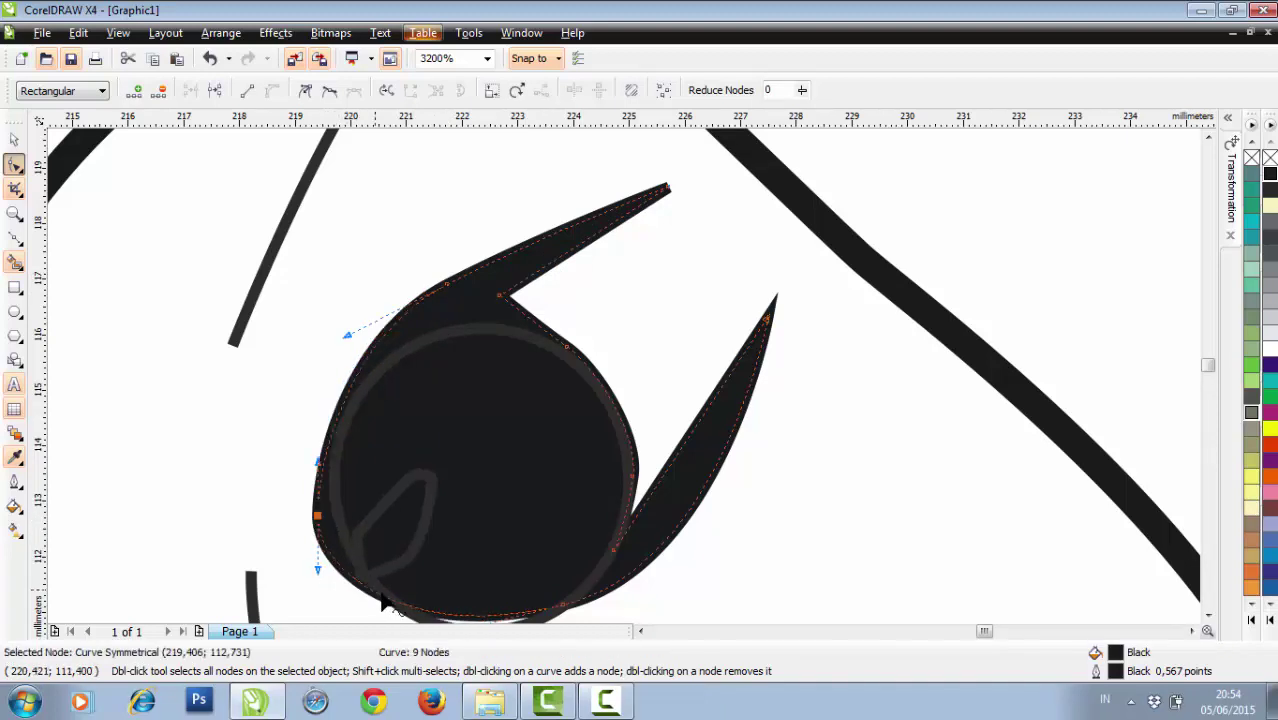
{"action": "scroll", "coordinate": [608, 391], "scroll_direction": "down", "scroll_amount": 1}
{"action": "scroll", "coordinate": [612, 390], "scroll_direction": "up", "scroll_amount": 1}
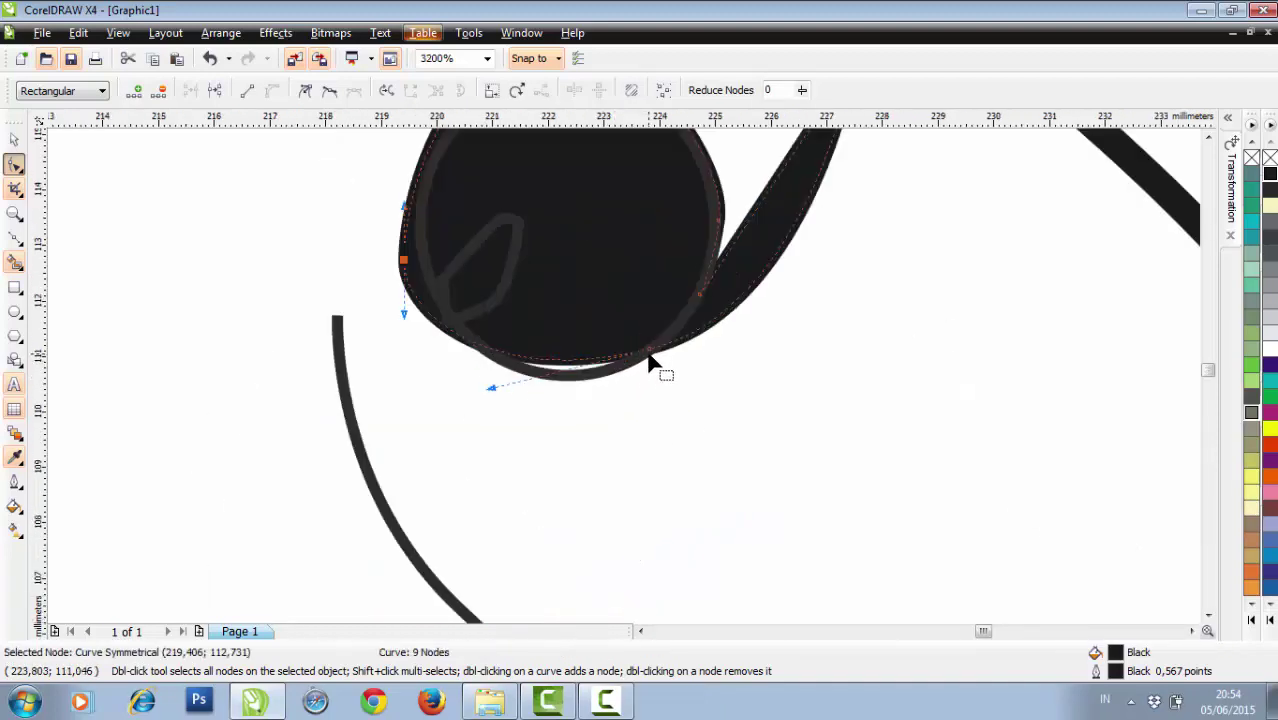
{"action": "left_click_drag", "start_coordinate": [650, 362], "coordinate": [630, 375]}
{"action": "scroll", "coordinate": [625, 380], "scroll_direction": "down", "scroll_amount": 1}
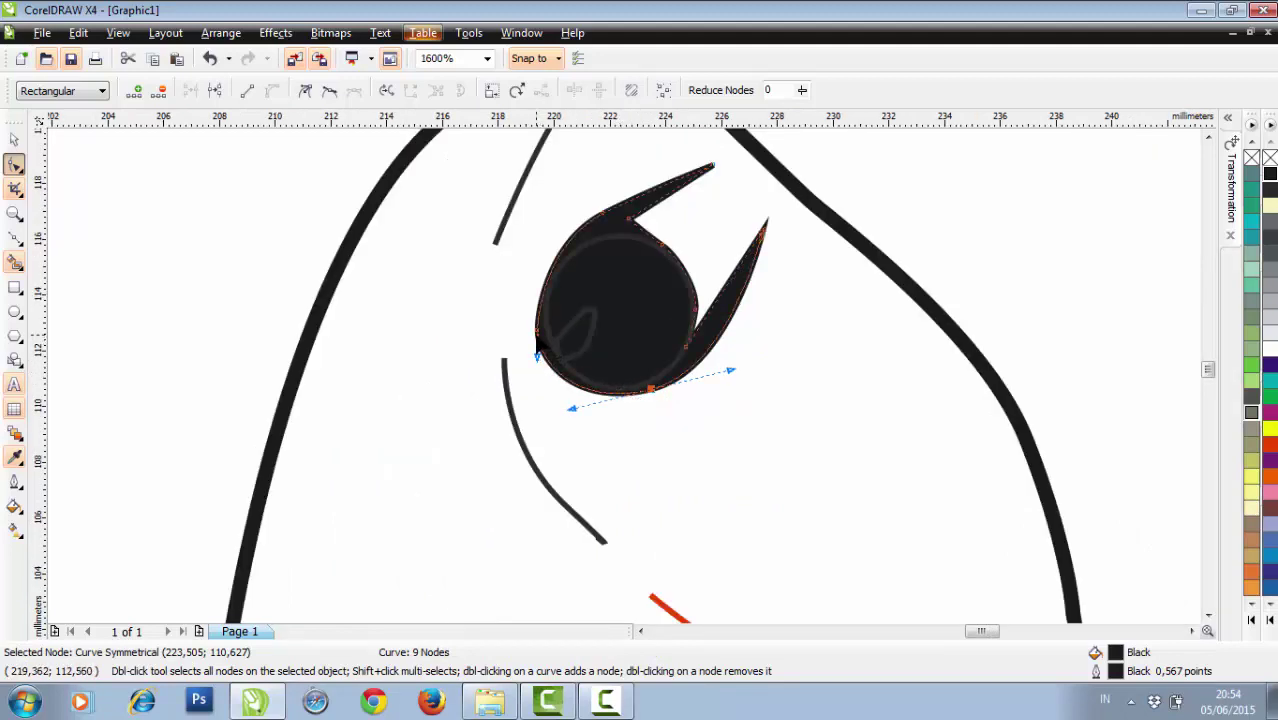
{"action": "left_click_drag", "start_coordinate": [537, 352], "coordinate": [536, 336]}
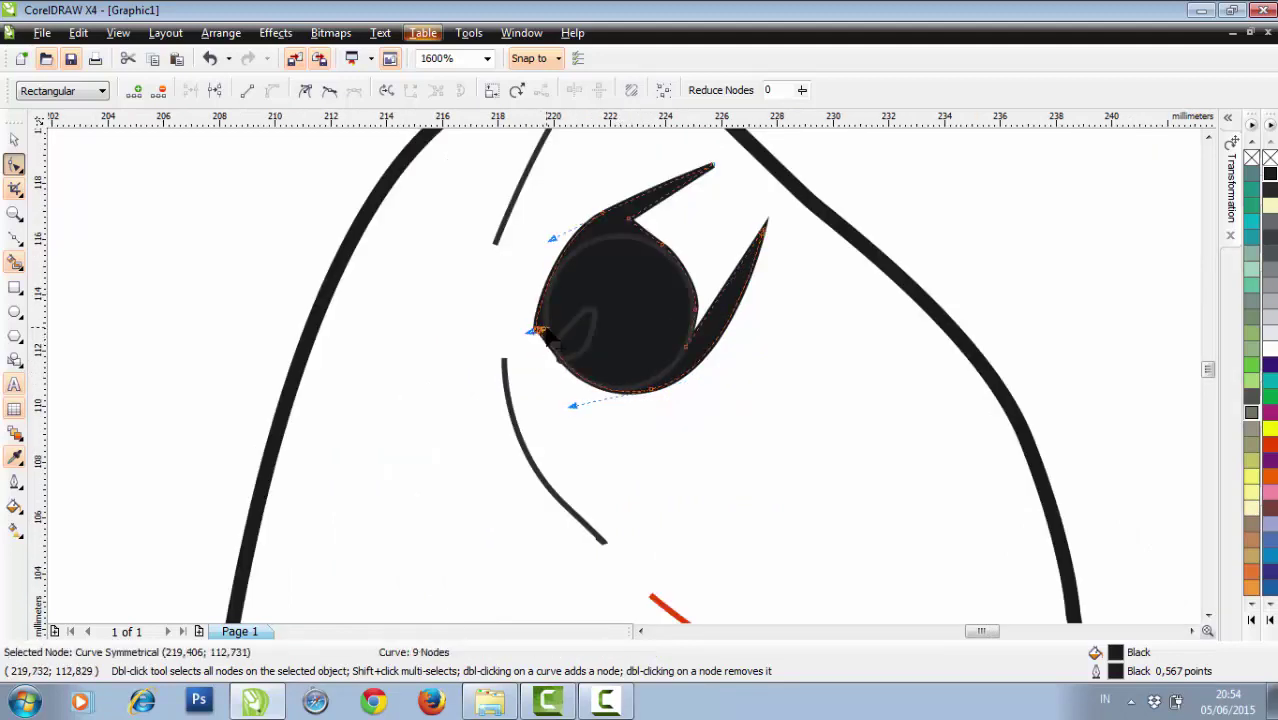
{"action": "key", "text": "Delete"}
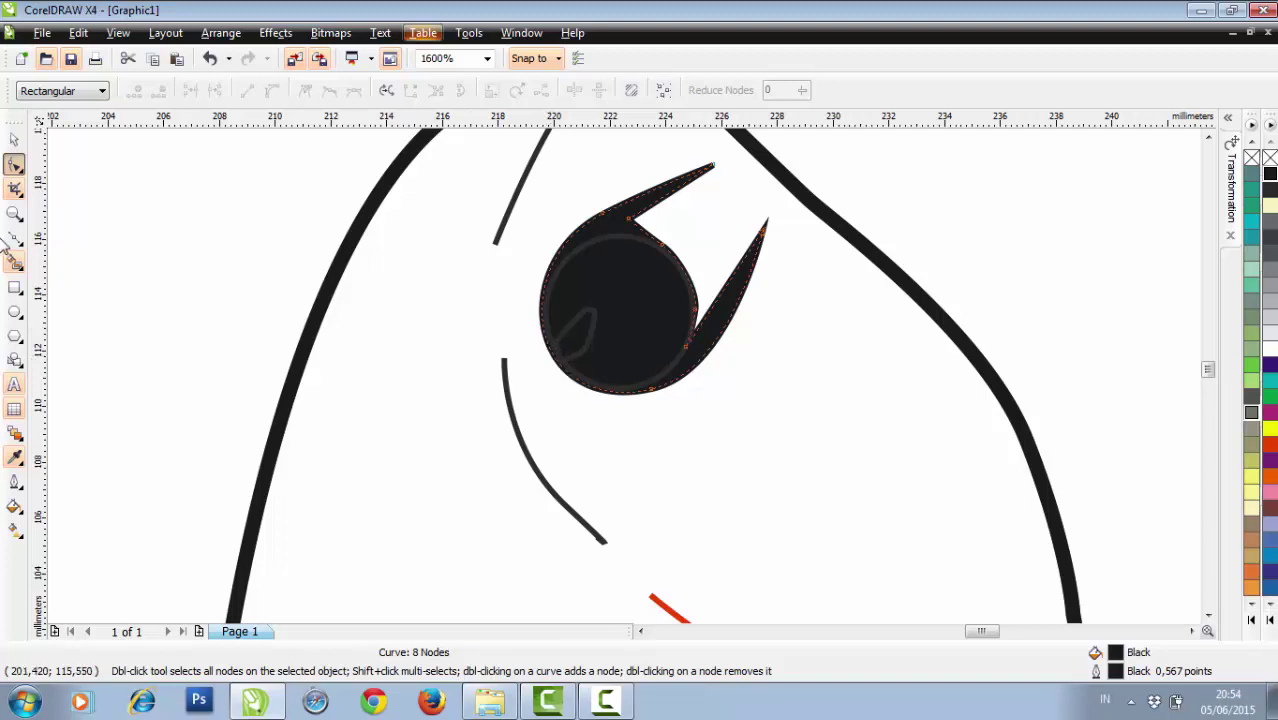
Fill the large iris circle of the upper eye with Olive Drab, and deselect it.
{"action": "left_click", "coordinate": [14, 141]}
{"action": "scroll", "coordinate": [494, 357], "scroll_direction": "down", "scroll_amount": 1}
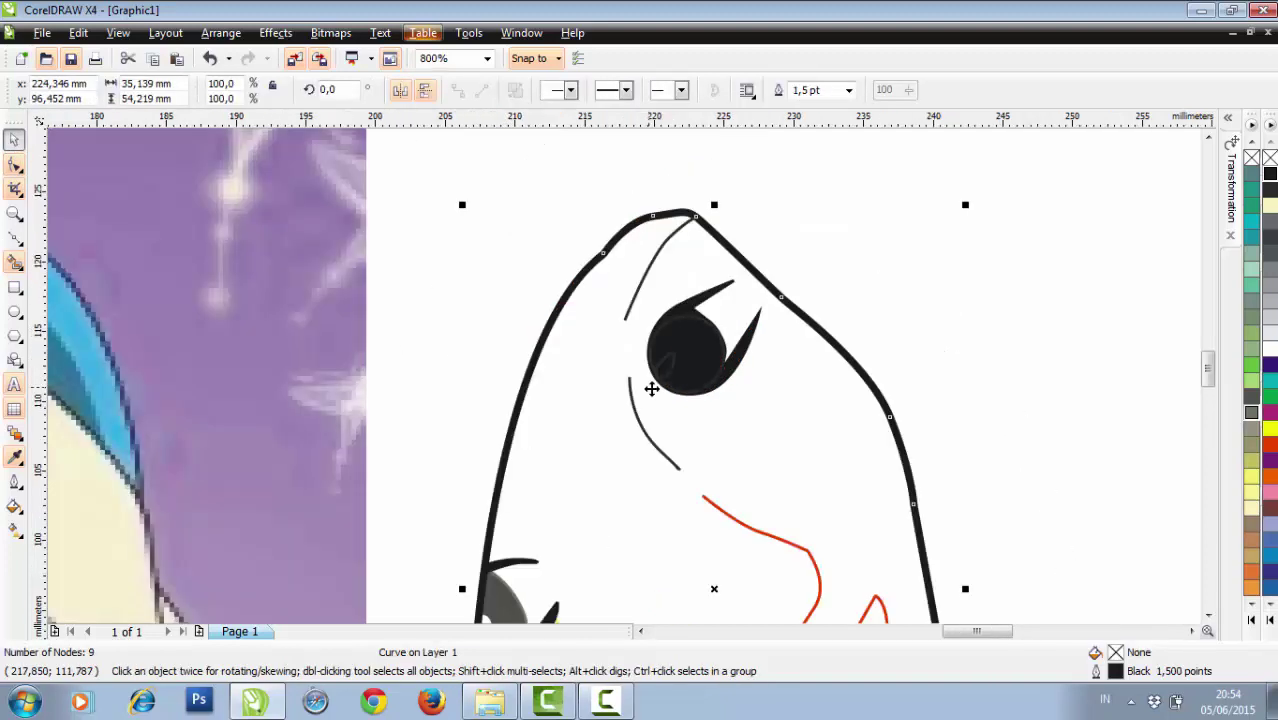
{"action": "scroll", "coordinate": [654, 383], "scroll_direction": "down", "scroll_amount": 1}
{"action": "left_click", "coordinate": [843, 415]}
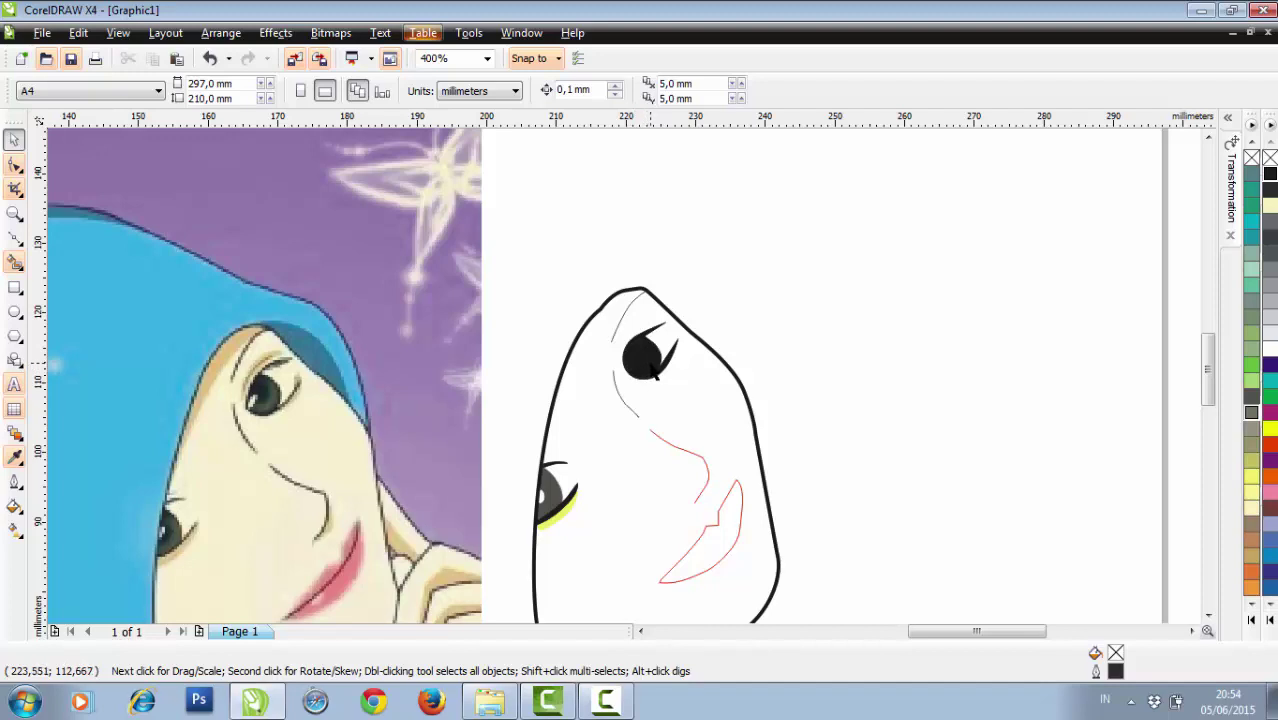
{"action": "scroll", "coordinate": [655, 372], "scroll_direction": "up", "scroll_amount": 1}
{"action": "left_click", "coordinate": [625, 383]}
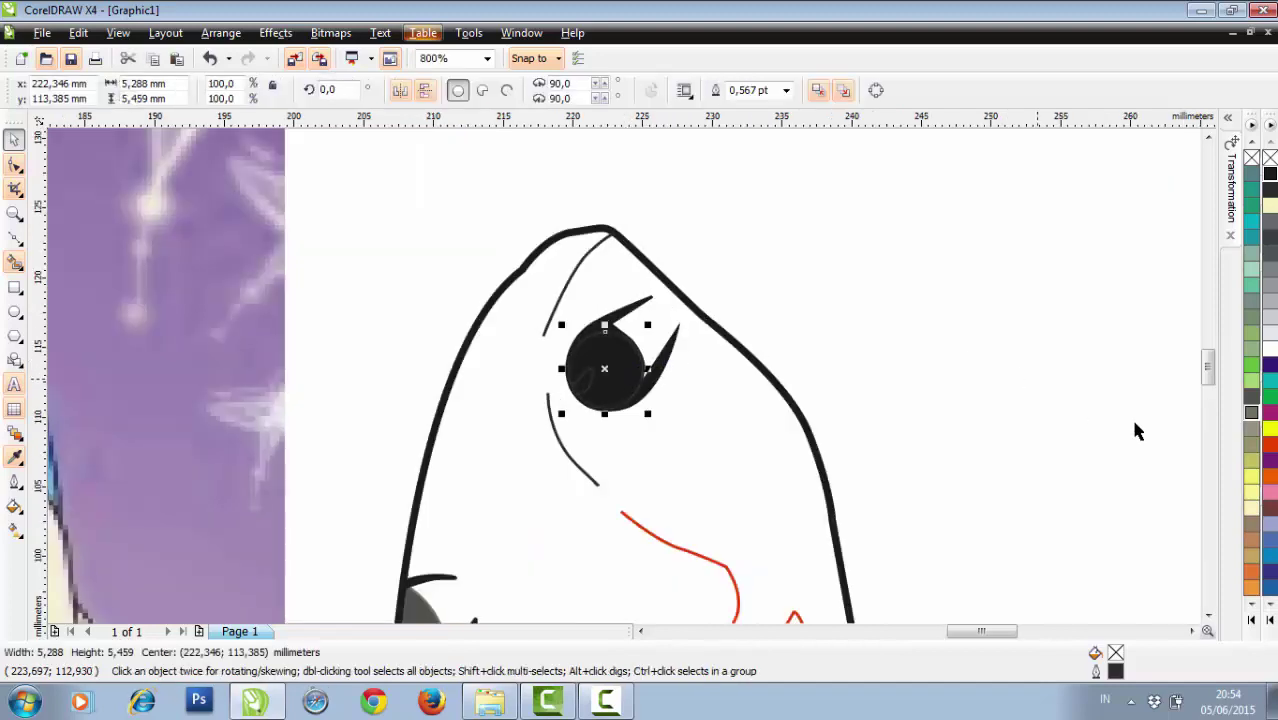
{"action": "left_click", "coordinate": [1249, 418]}
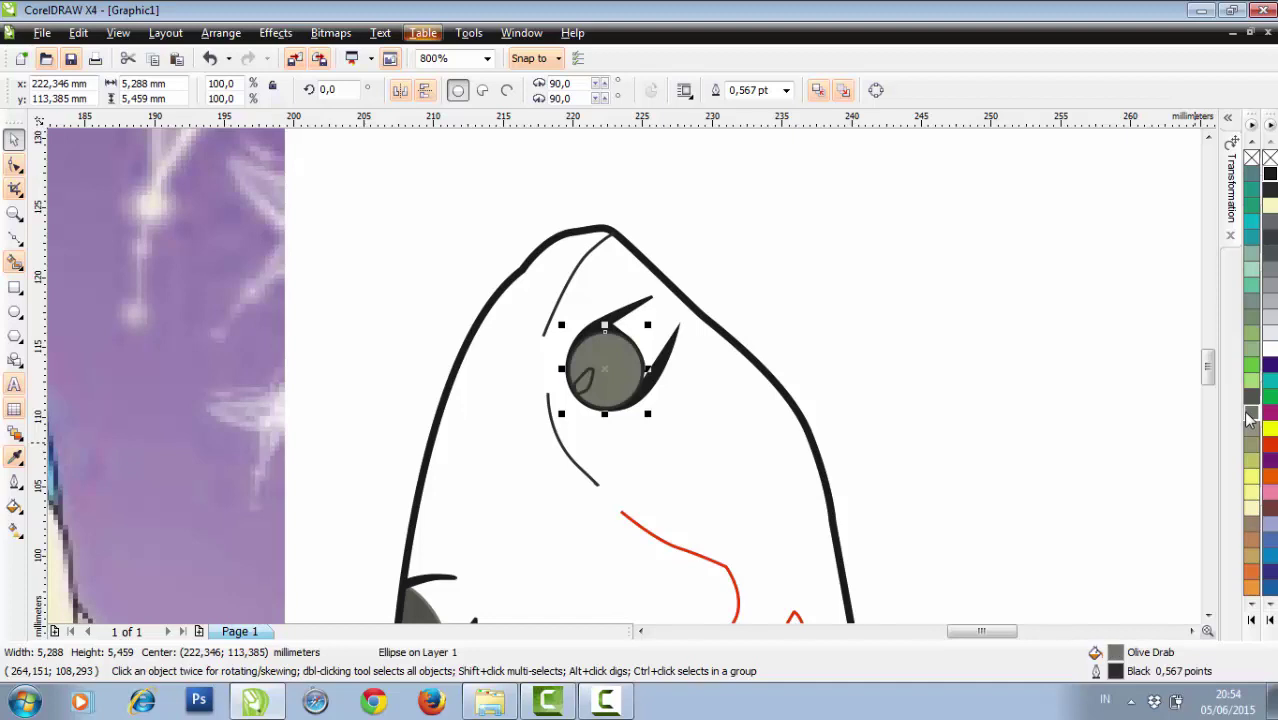
{"action": "left_click", "coordinate": [1157, 406]}
{"action": "scroll", "coordinate": [653, 365], "scroll_direction": "down", "scroll_amount": 1}
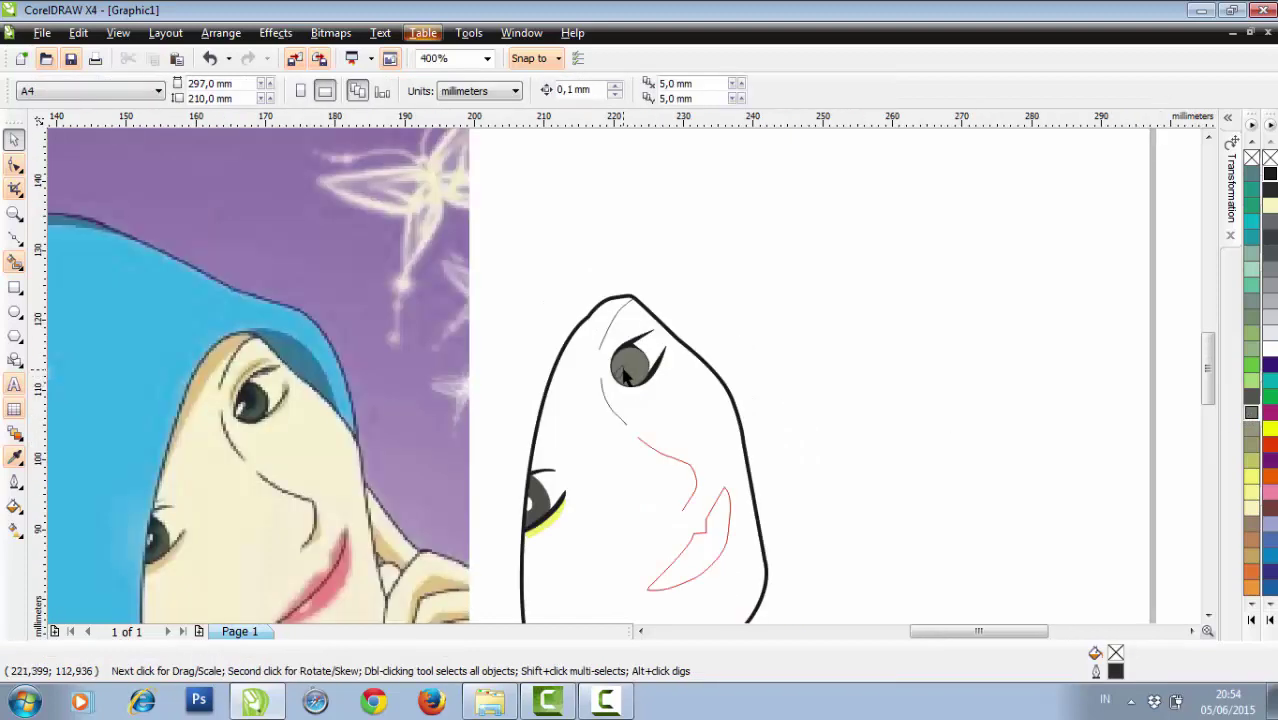
Draw a pupil ellipse in the iris, move it towards the iris's upper-left edge, and shrink it to about 3.0 by 3.1 mm.
{"action": "scroll", "coordinate": [624, 374], "scroll_direction": "up", "scroll_amount": 1}
{"action": "scroll", "coordinate": [625, 383], "scroll_direction": "down", "scroll_amount": 1}
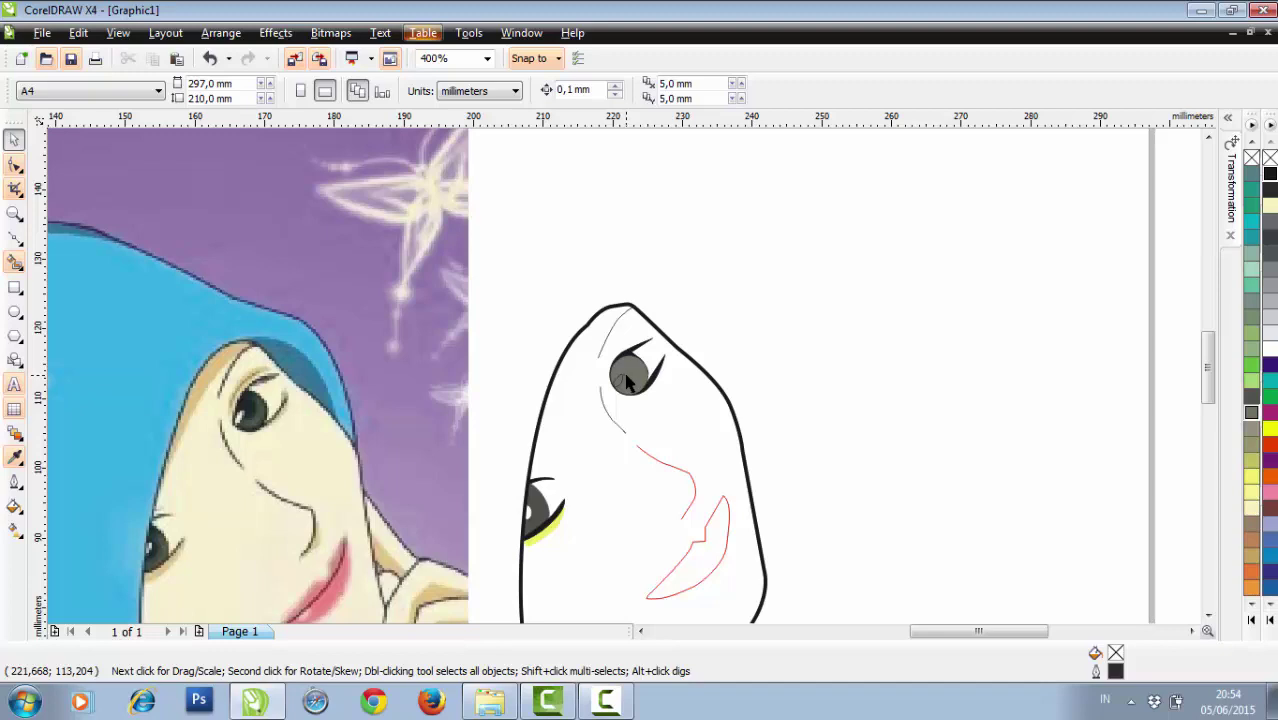
{"action": "left_click", "coordinate": [14, 311]}
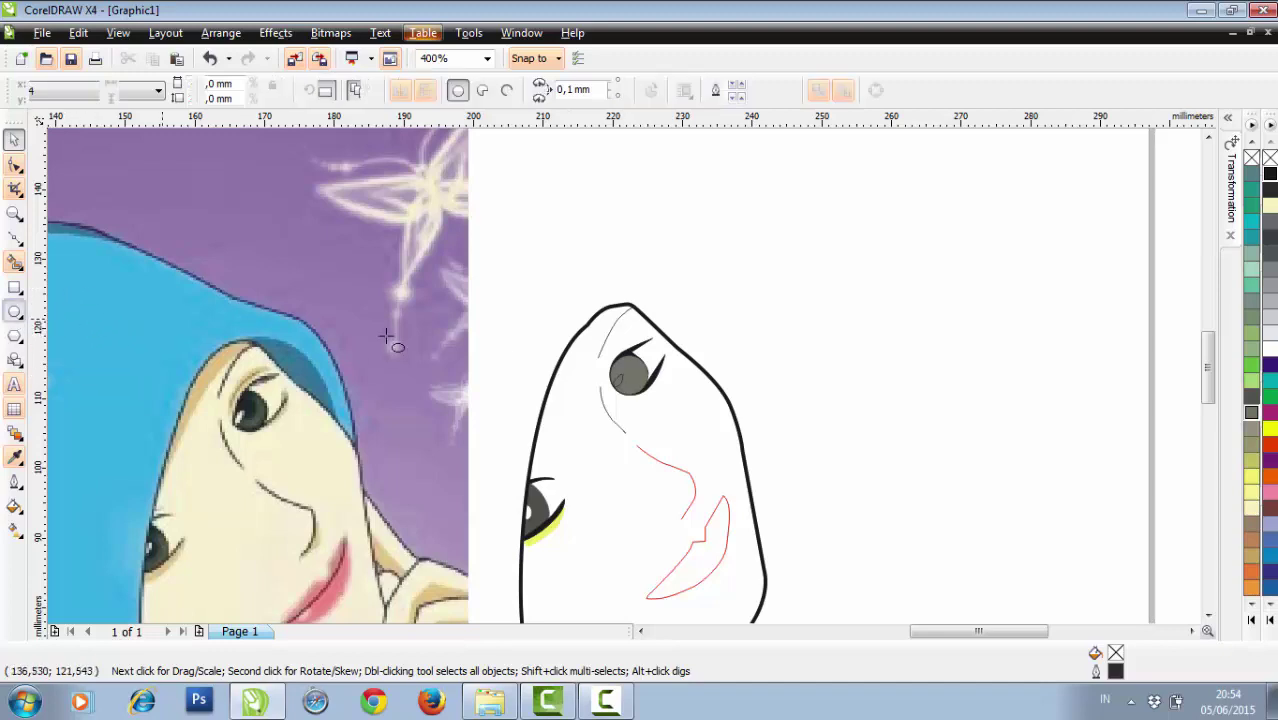
{"action": "scroll", "coordinate": [672, 368], "scroll_direction": "up", "scroll_amount": 1}
{"action": "scroll", "coordinate": [624, 374], "scroll_direction": "up", "scroll_amount": 1}
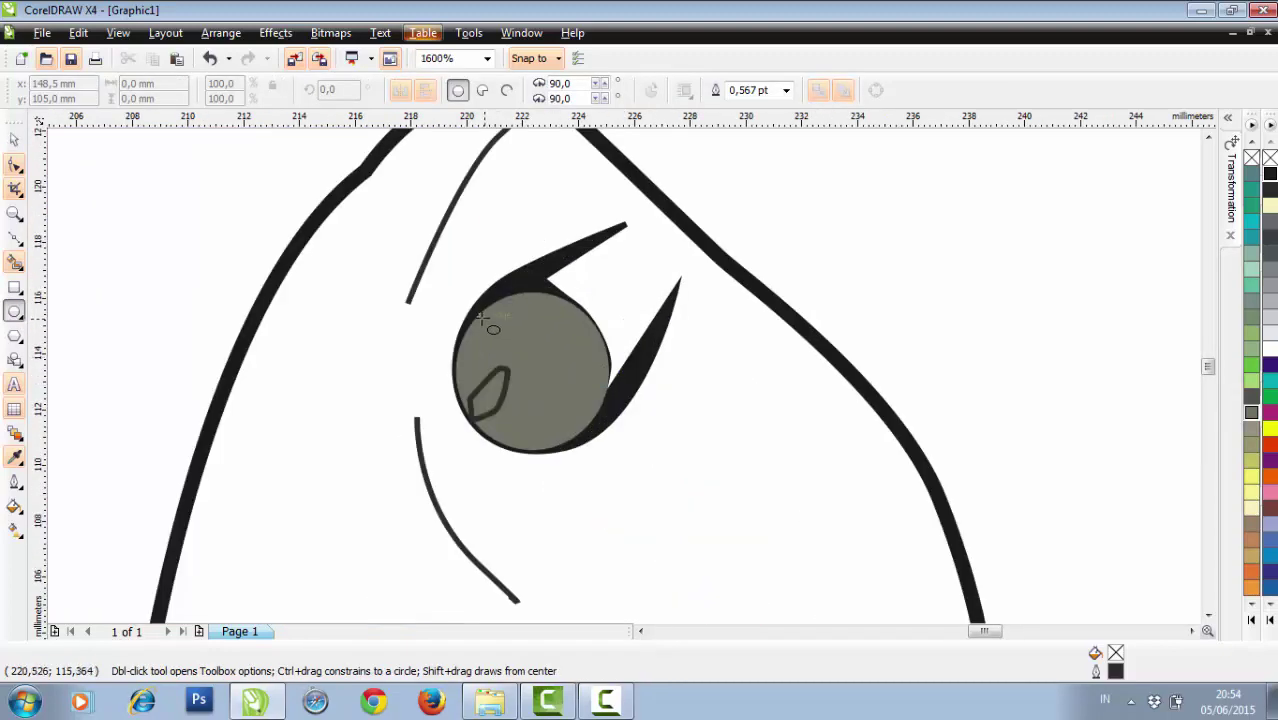
{"action": "left_click_drag", "start_coordinate": [480, 318], "coordinate": [569, 408]}
{"action": "left_click_drag", "start_coordinate": [526, 361], "coordinate": [508, 350]}
{"action": "scroll", "coordinate": [508, 350], "scroll_direction": "down", "scroll_amount": 4}
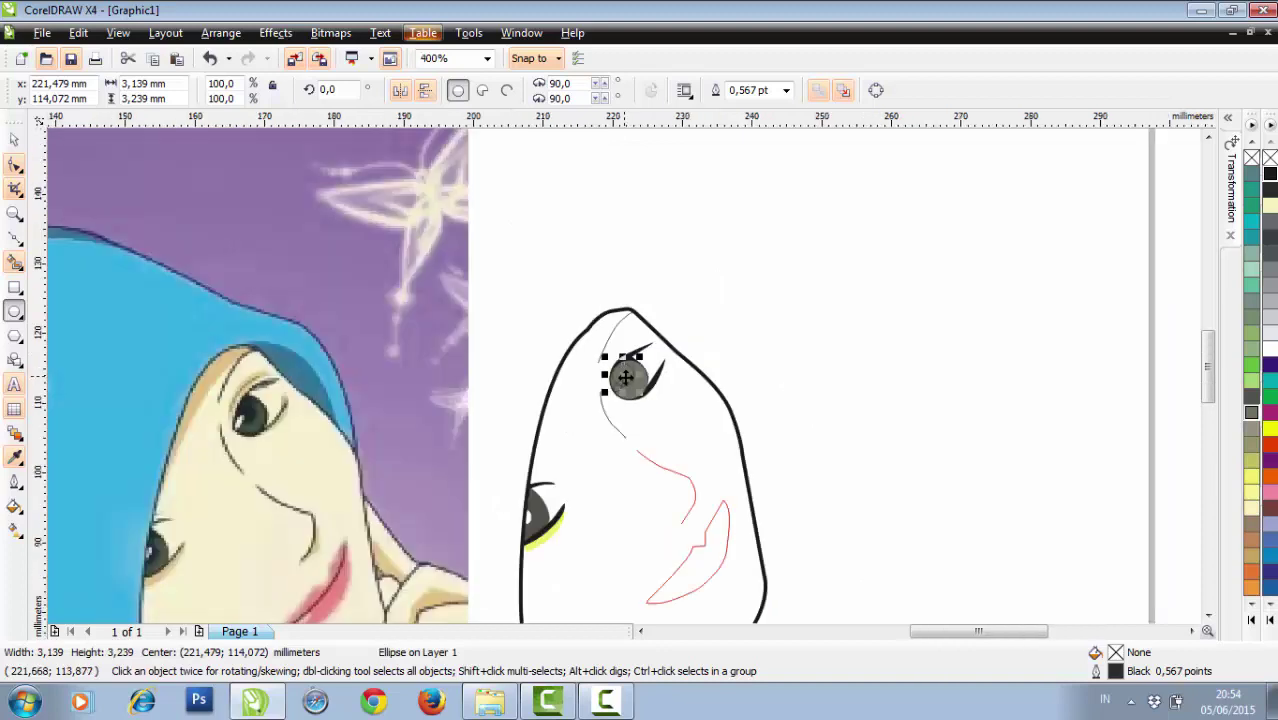
{"action": "scroll", "coordinate": [627, 378], "scroll_direction": "up", "scroll_amount": 5}
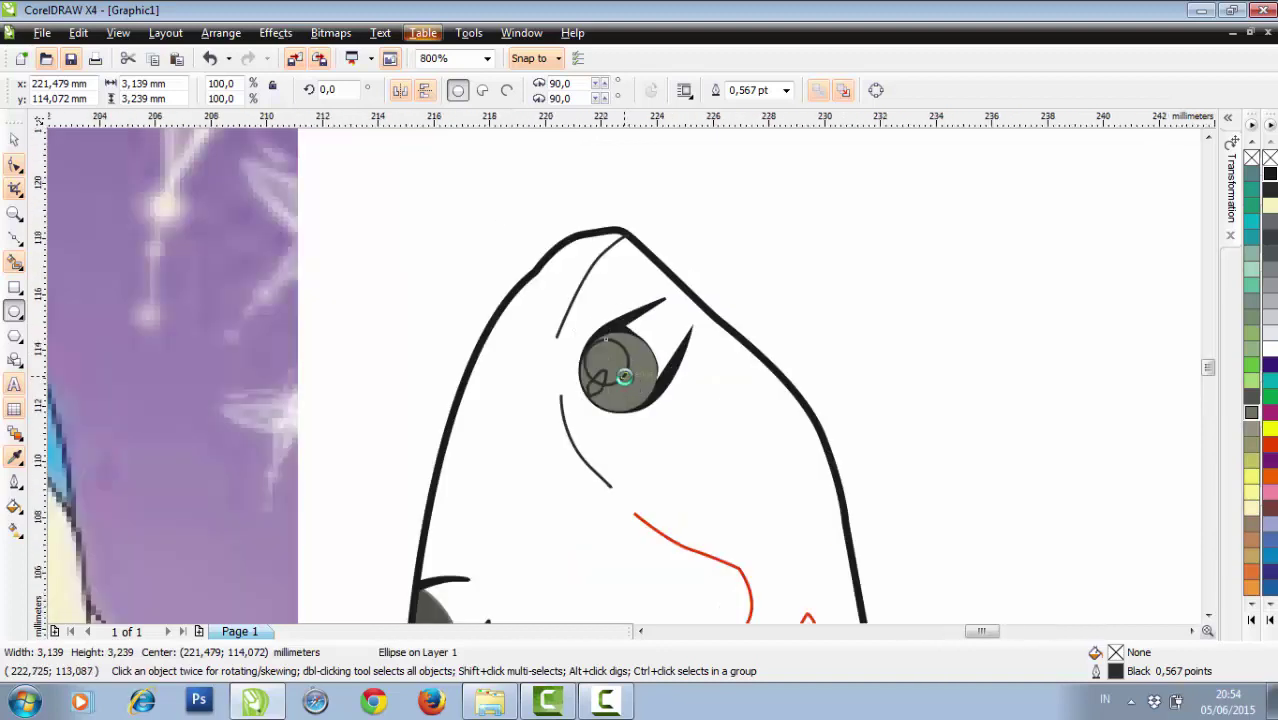
{"action": "left_click_drag", "start_coordinate": [641, 418], "coordinate": [632, 405]}
{"action": "scroll", "coordinate": [624, 374], "scroll_direction": "down", "scroll_amount": 1}
{"action": "scroll", "coordinate": [624, 374], "scroll_direction": "down", "scroll_amount": 2}
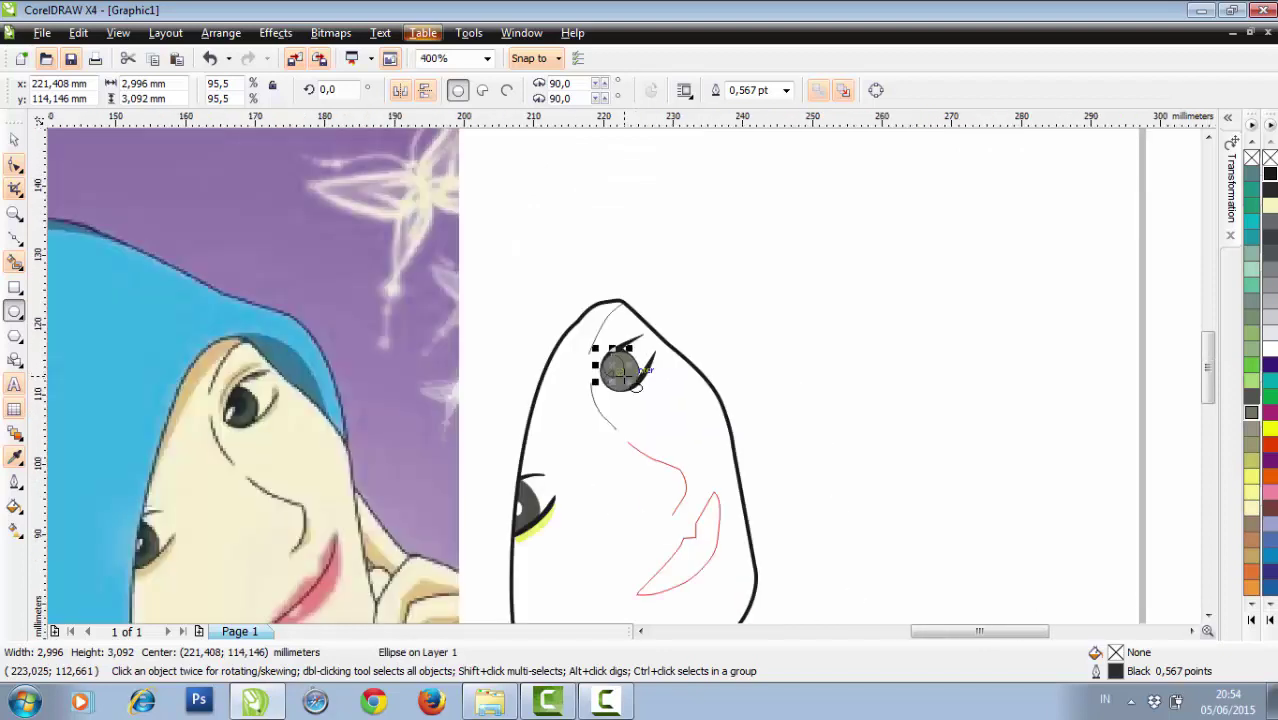
Try 60% Black on the pupil ellipse, set both its fill and outline to 90% Black, and deselect it.
{"action": "left_click", "coordinate": [1269, 196]}
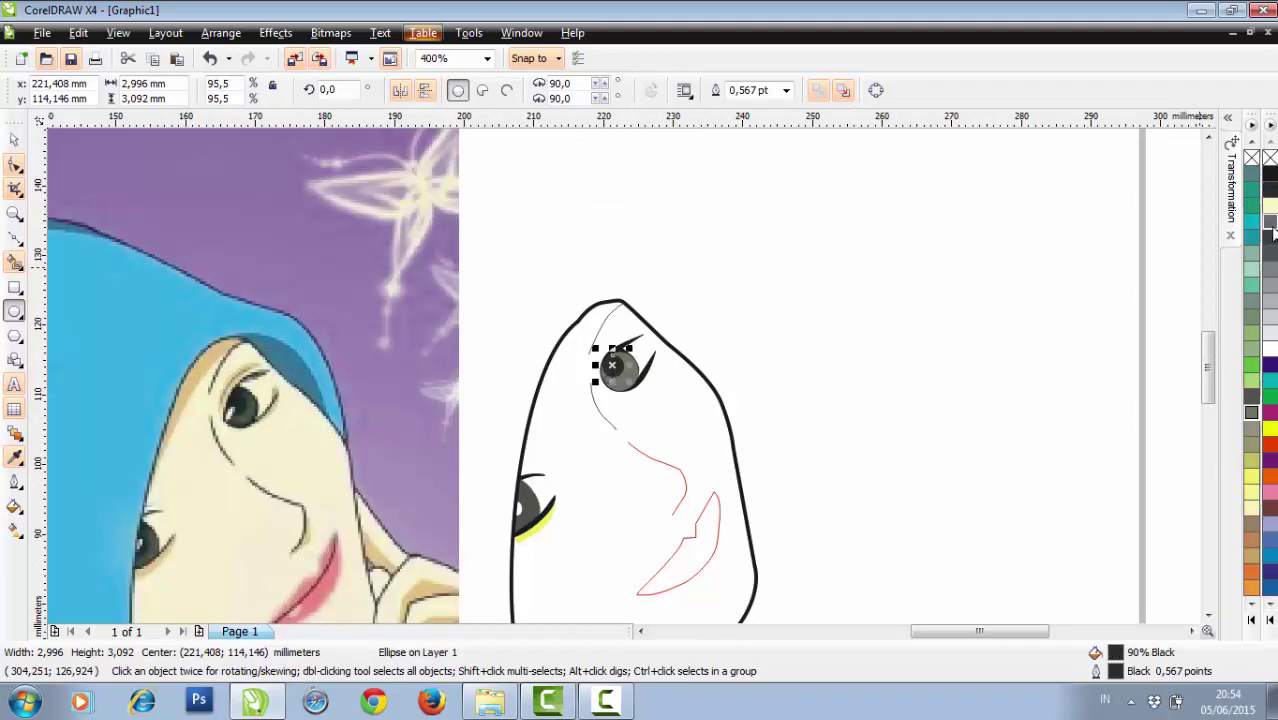
{"action": "left_click", "coordinate": [1271, 229]}
{"action": "right_click", "coordinate": [1271, 229]}
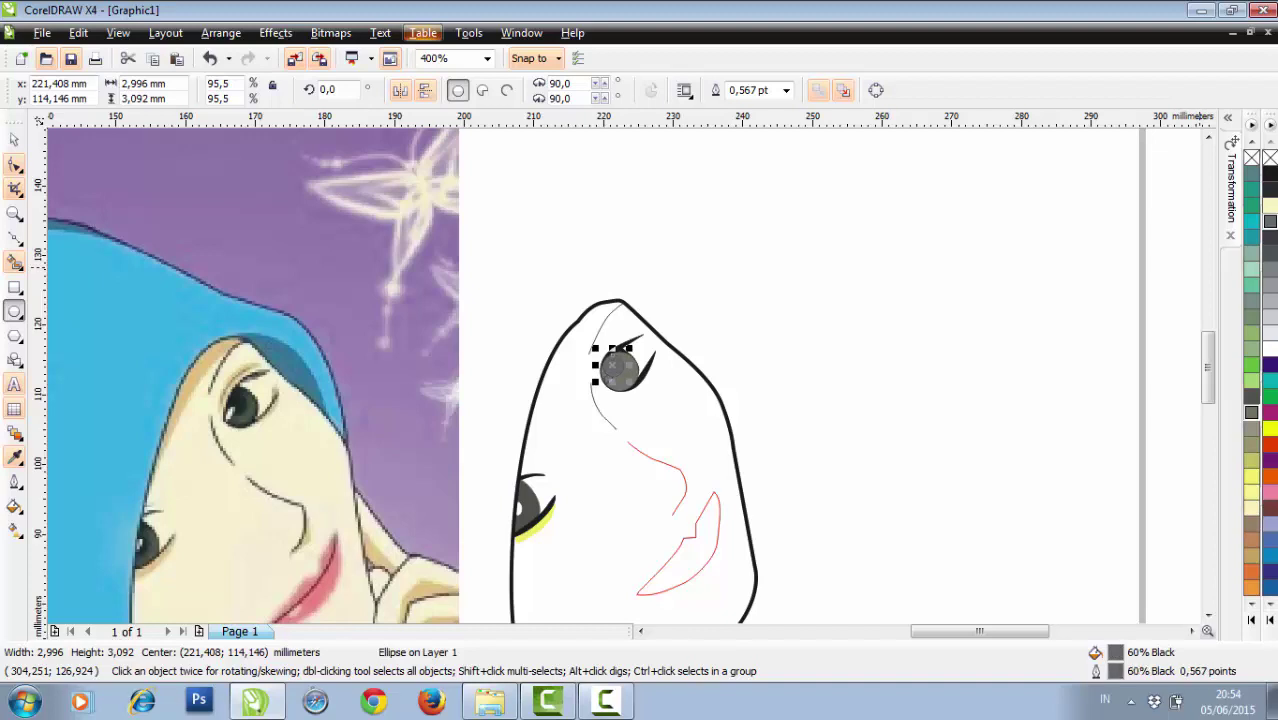
{"action": "left_click", "coordinate": [1270, 196]}
{"action": "right_click", "coordinate": [1270, 196]}
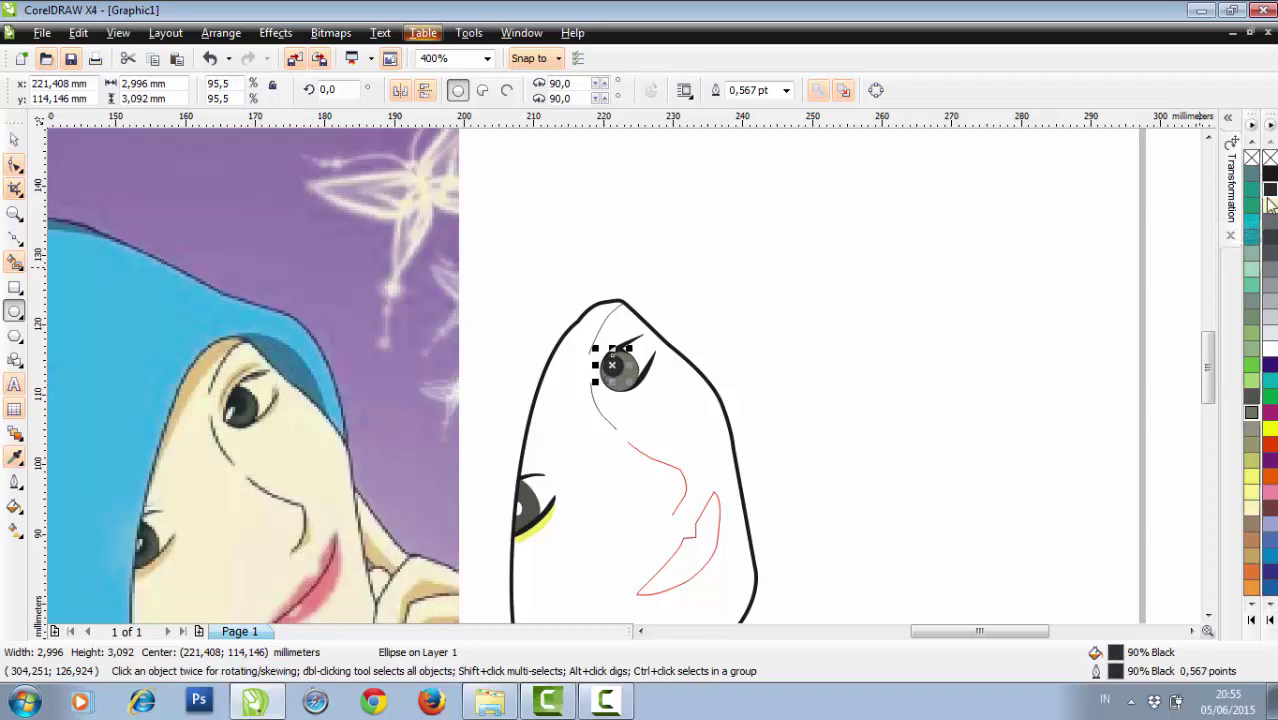
{"action": "scroll", "coordinate": [648, 390], "scroll_direction": "up", "scroll_amount": 2}
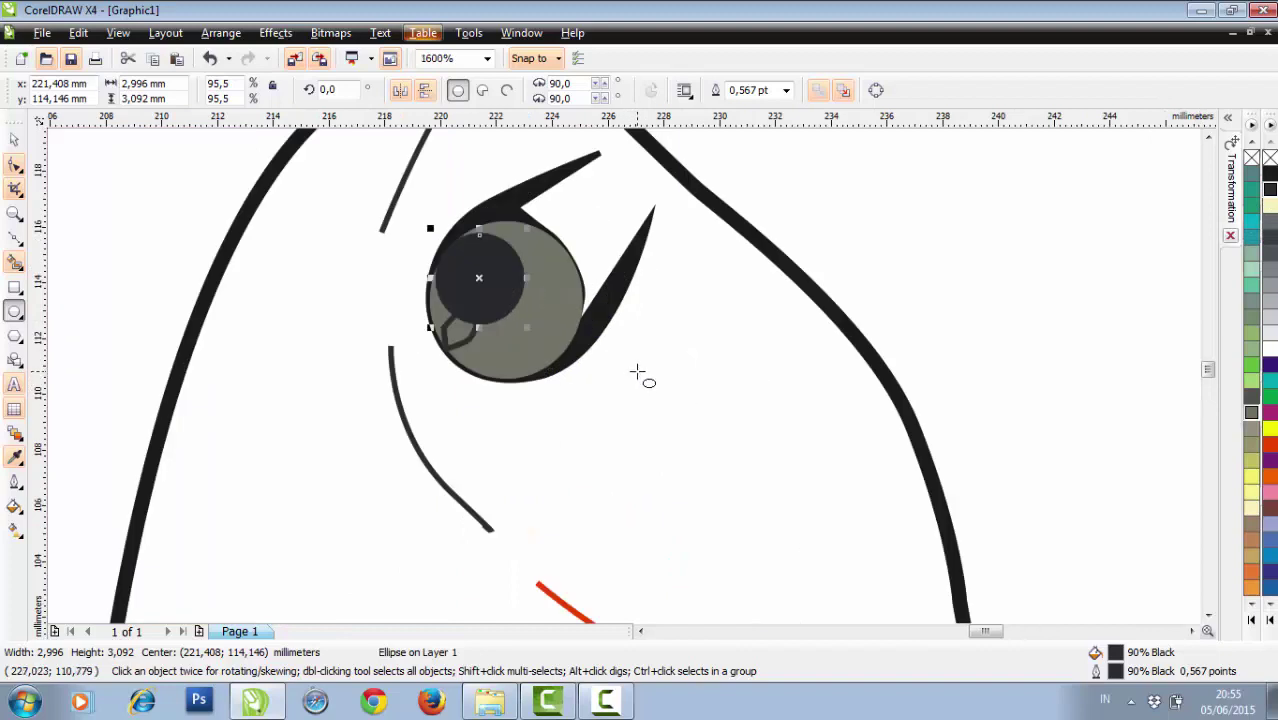
{"action": "scroll", "coordinate": [638, 368], "scroll_direction": "down", "scroll_amount": 1}
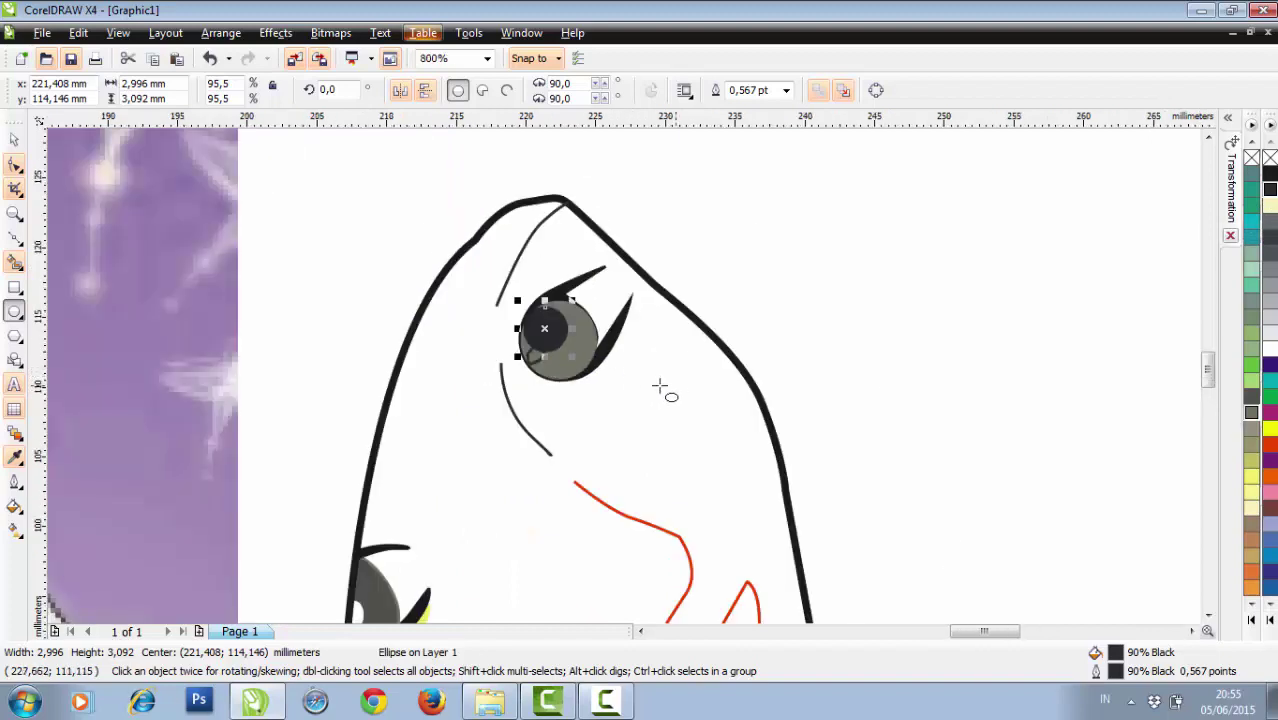
{"action": "left_click", "coordinate": [14, 139]}
{"action": "left_click", "coordinate": [819, 369]}
{"action": "scroll", "coordinate": [522, 381], "scroll_direction": "down", "scroll_amount": 1}
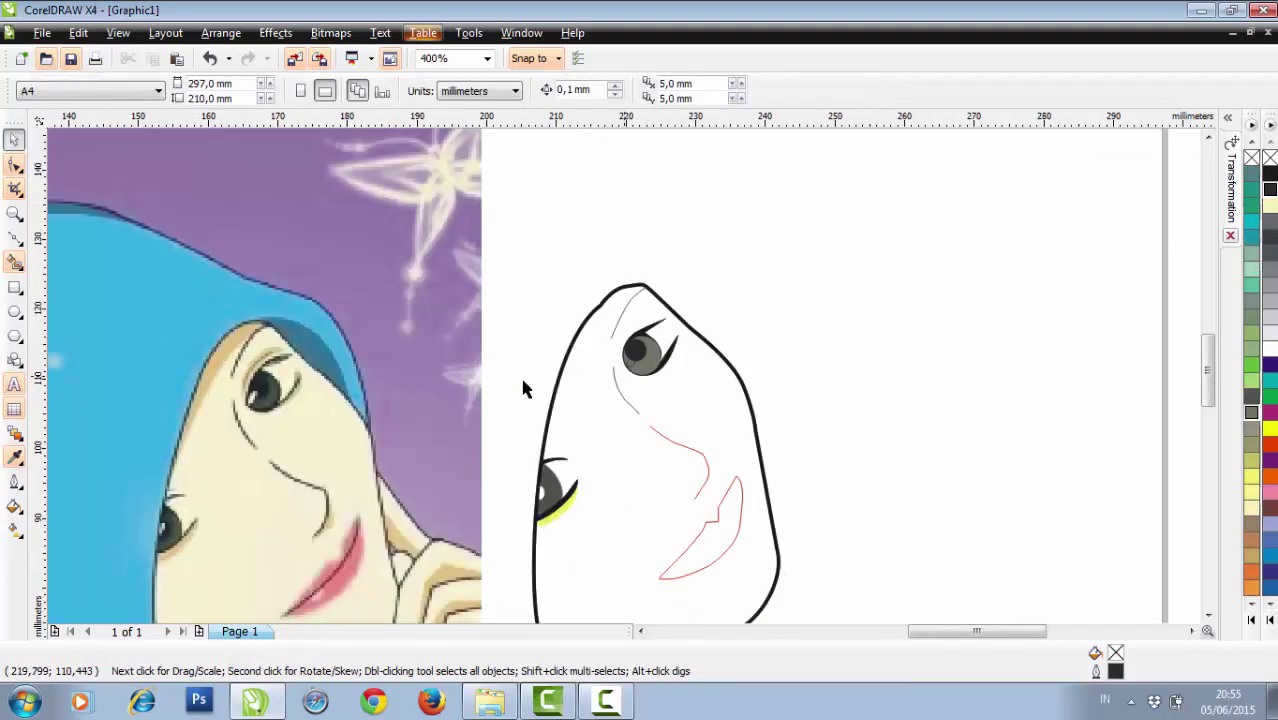
Give the glint shape beside the pupil a white fill and a white outline, and deselect it.
{"action": "scroll", "coordinate": [625, 371], "scroll_direction": "up", "scroll_amount": 2}
{"action": "left_click", "coordinate": [636, 346]}
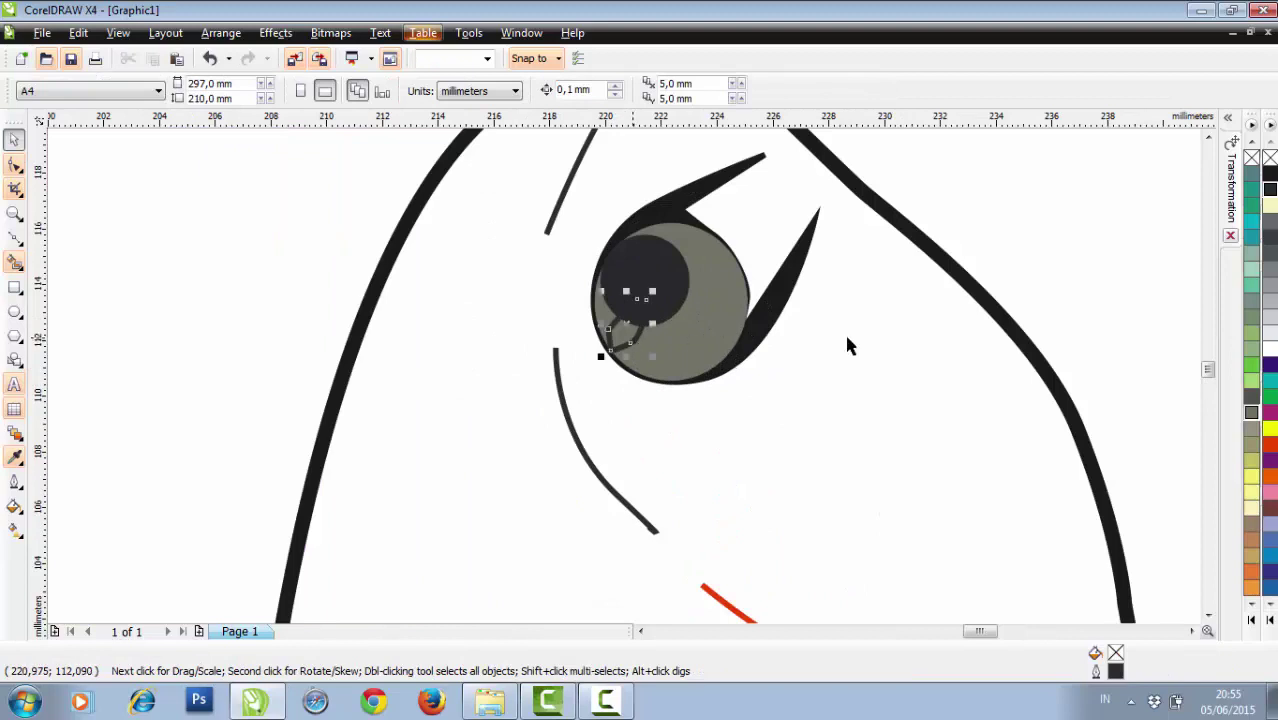
{"action": "left_click", "coordinate": [1268, 349]}
{"action": "right_click", "coordinate": [1268, 349]}
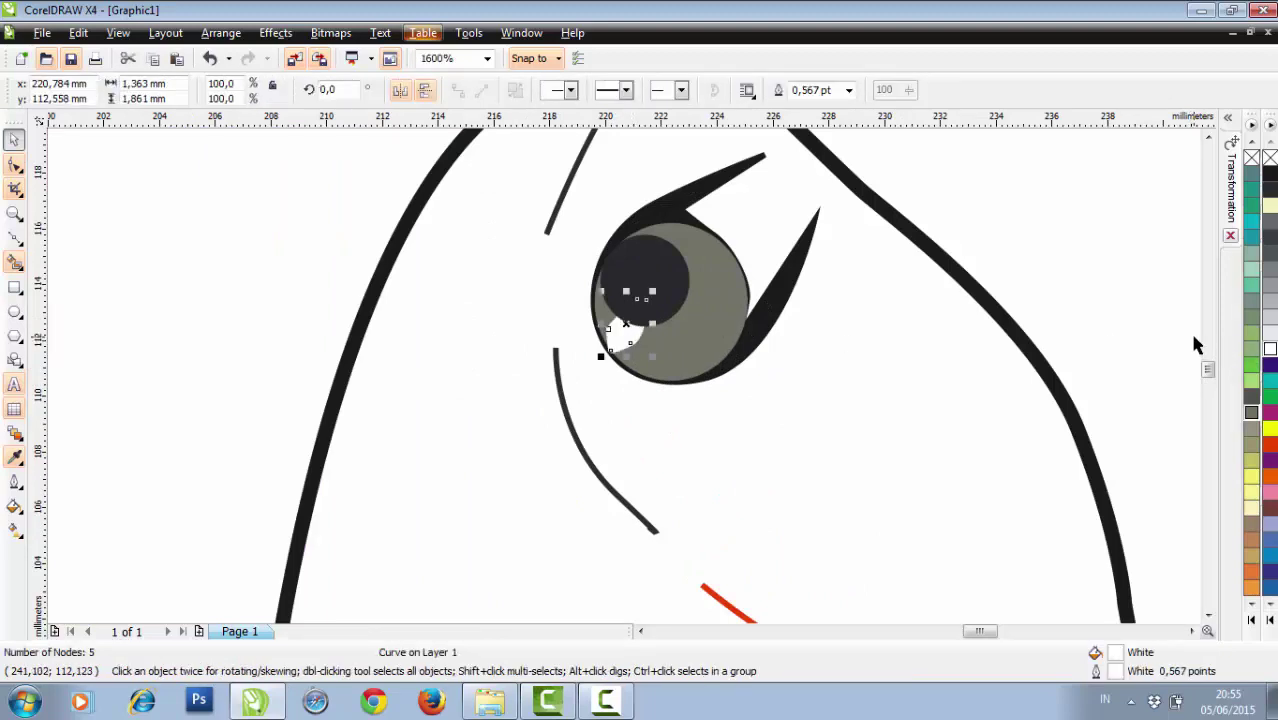
{"action": "left_click", "coordinate": [1160, 348]}
{"action": "scroll", "coordinate": [578, 370], "scroll_direction": "up", "scroll_amount": 2}
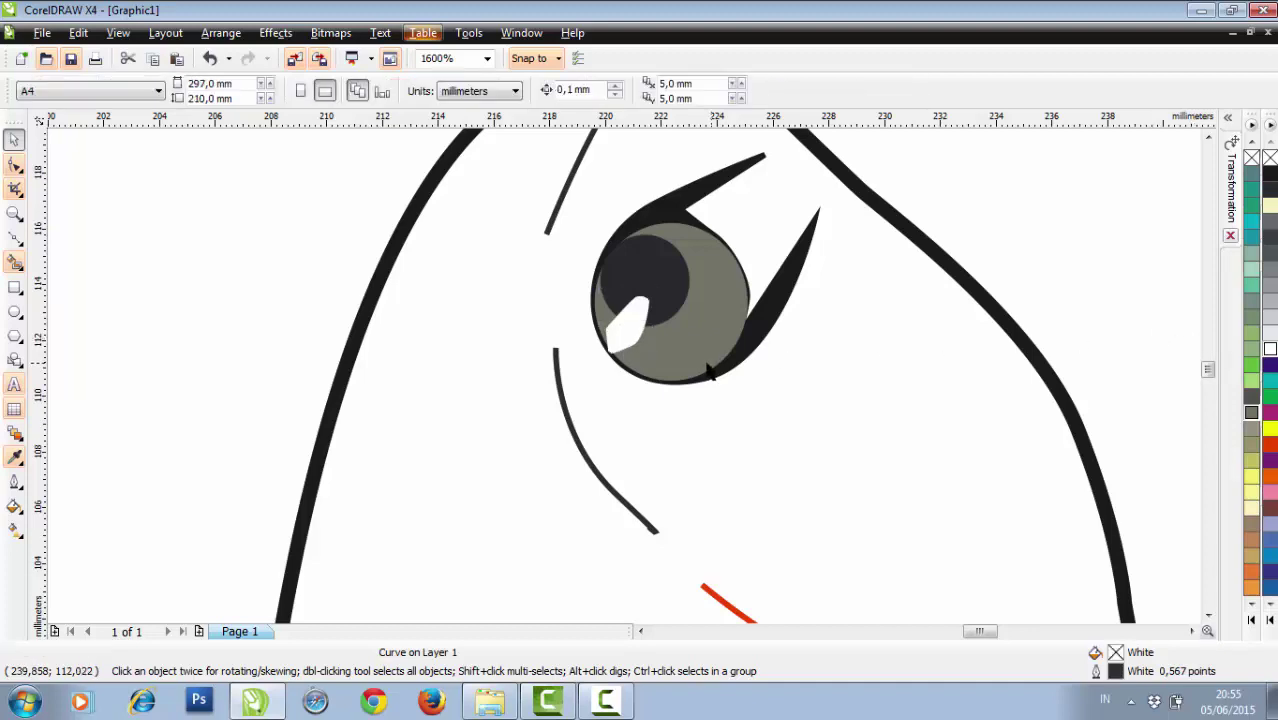
Smooth the white glint shape by deleting its left side node, upper-right node and lowest tip node.
{"action": "left_click", "coordinate": [520, 343]}
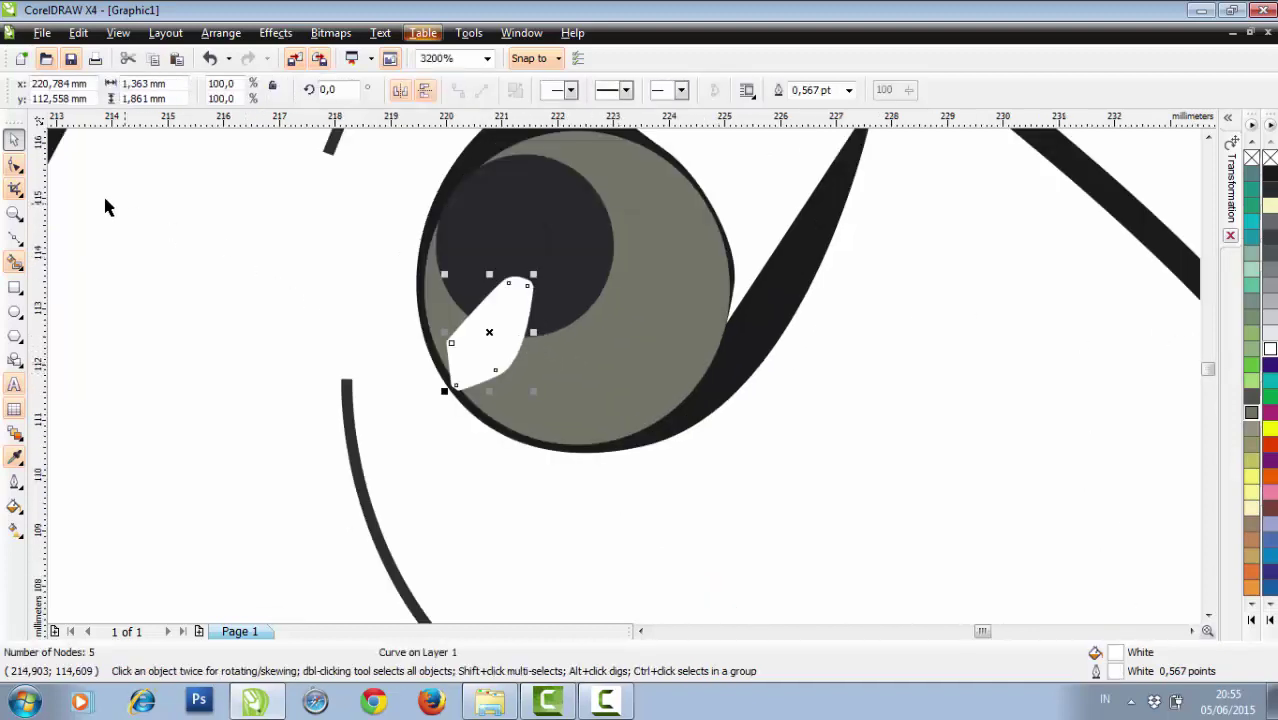
{"action": "left_click", "coordinate": [15, 166]}
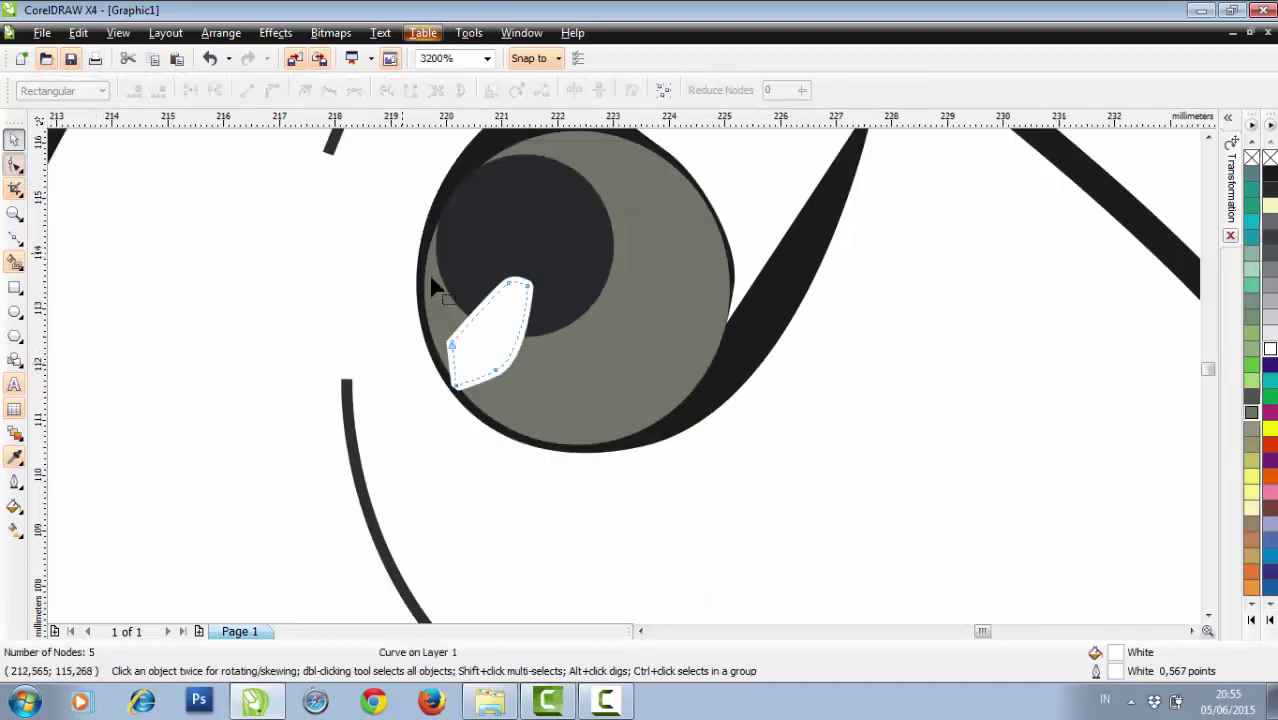
{"action": "left_click", "coordinate": [451, 344]}
{"action": "key", "text": "Delete"}
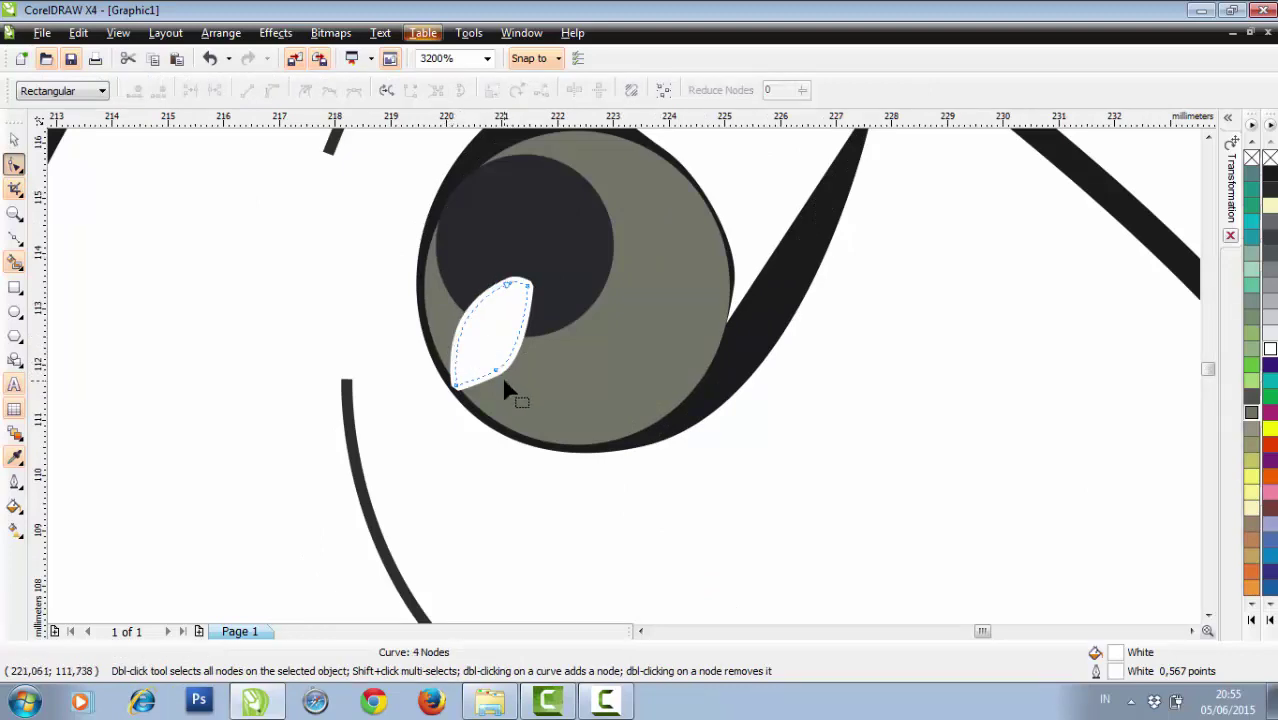
{"action": "left_click", "coordinate": [530, 289]}
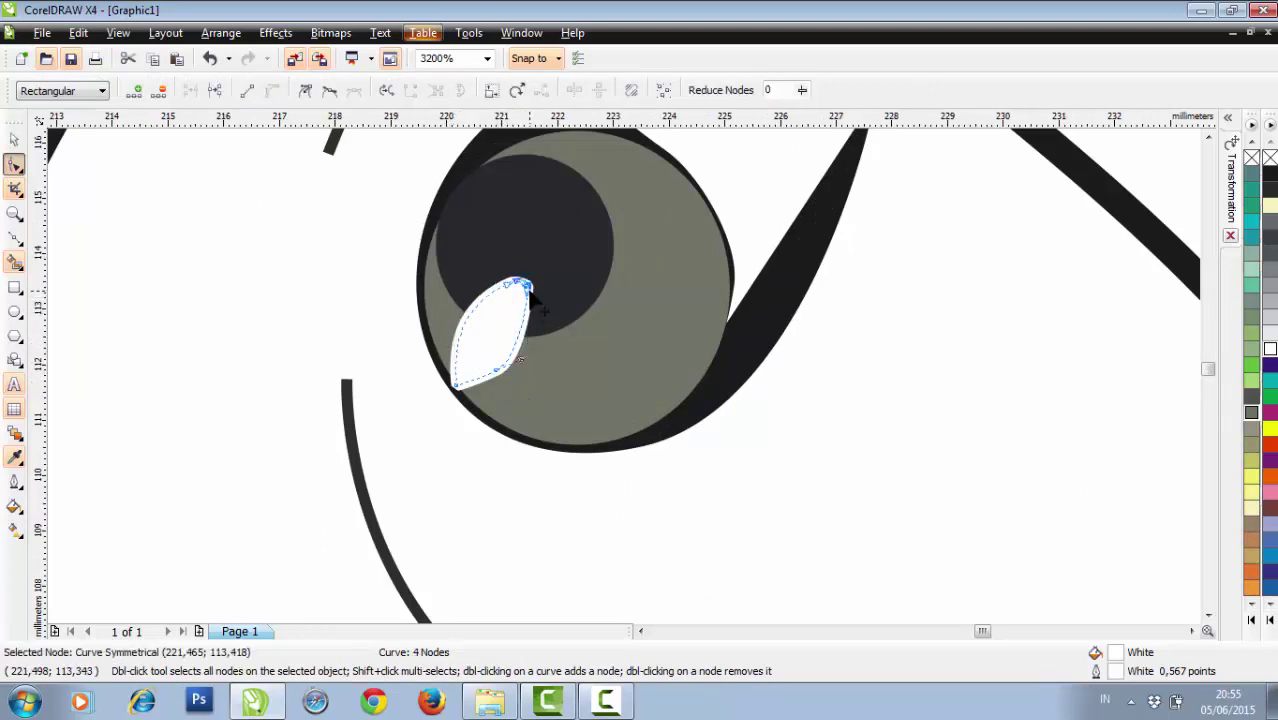
{"action": "key", "text": "Delete"}
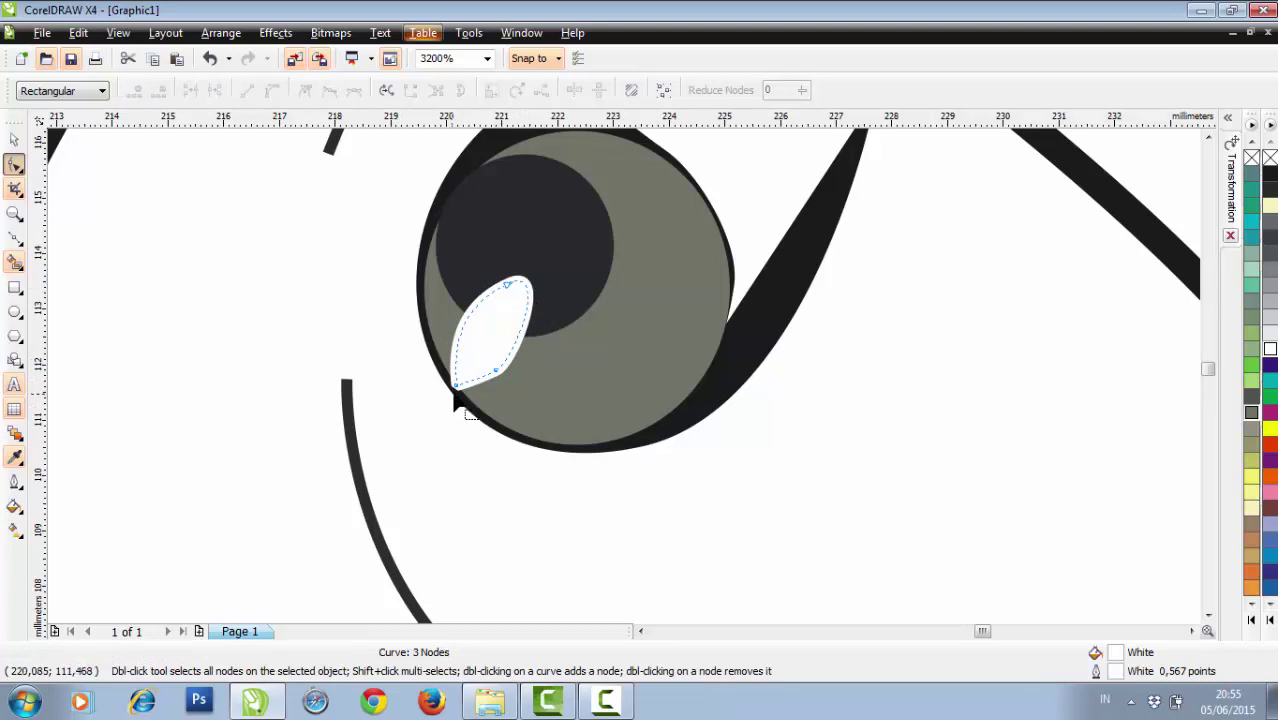
{"action": "scroll", "coordinate": [519, 378], "scroll_direction": "up", "scroll_amount": 1}
{"action": "left_click", "coordinate": [626, 361]}
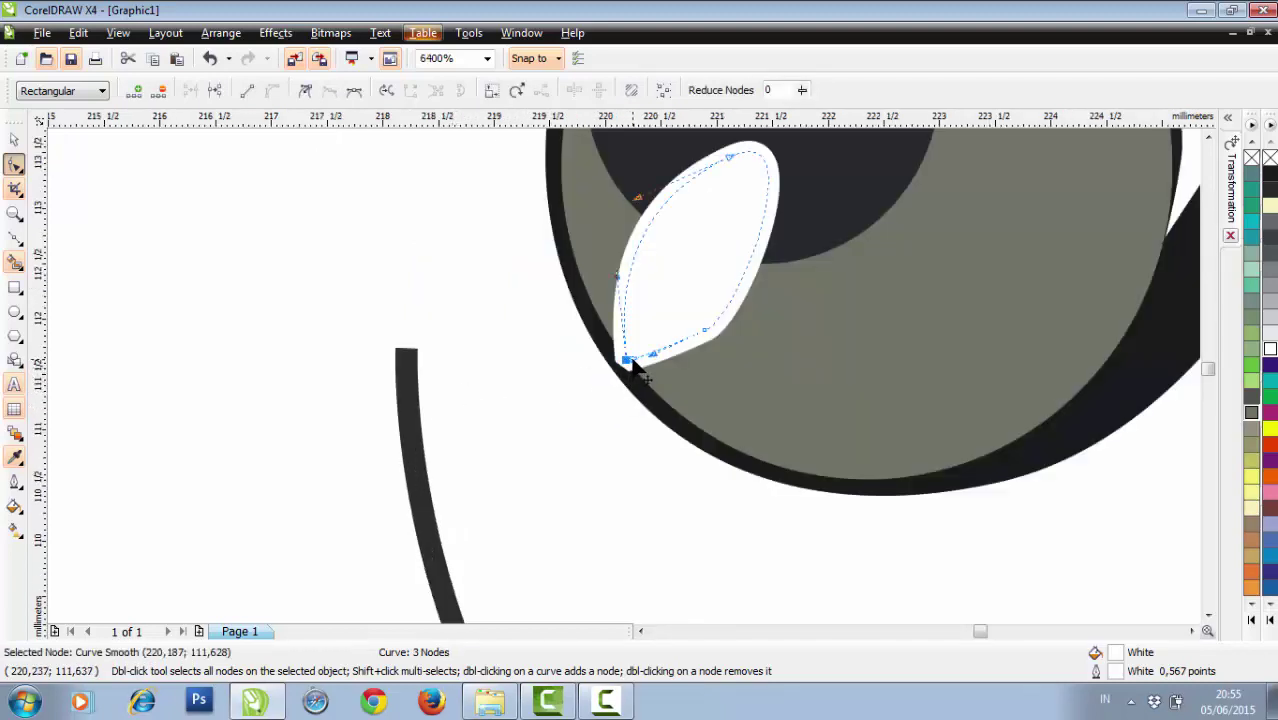
{"action": "key", "text": "Delete"}
{"action": "left_click", "coordinate": [704, 333]}
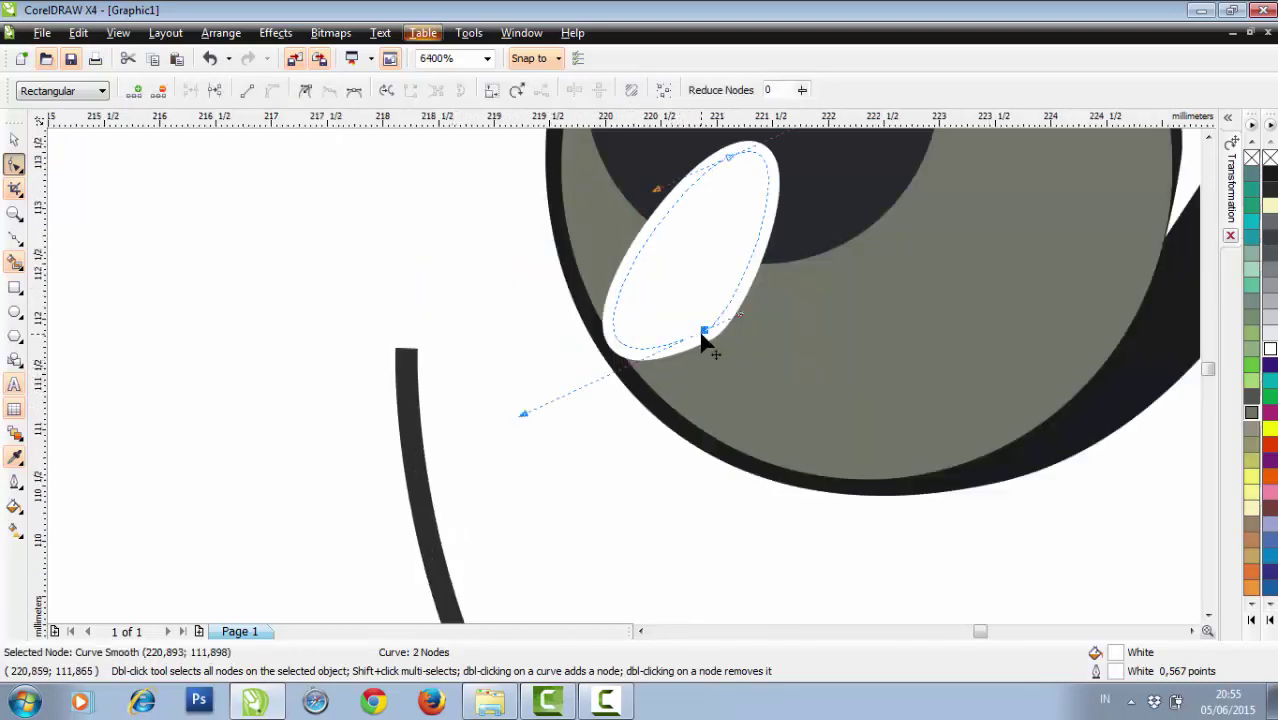
{"action": "key", "text": "Delete"}
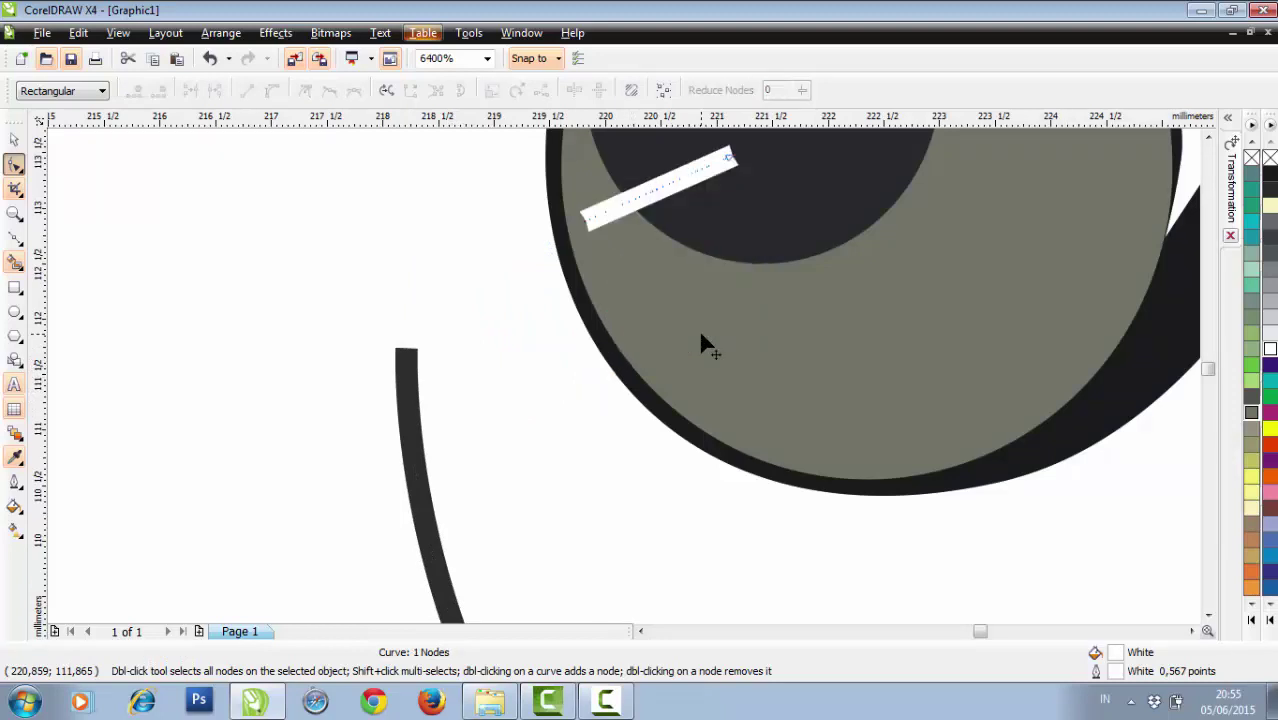
{"action": "key", "text": "ctrl+z"}
Slim the white glint into a narrow oval by nudging its lower node and shortening that node's handle, and deselect it.
{"action": "mouse_move", "coordinate": [703, 337]}
{"action": "left_mouse_down"}
{"action": "mouse_move", "coordinate": [693, 342]}
{"action": "mouse_move", "coordinate": [709, 333]}
{"action": "left_mouse_up"}
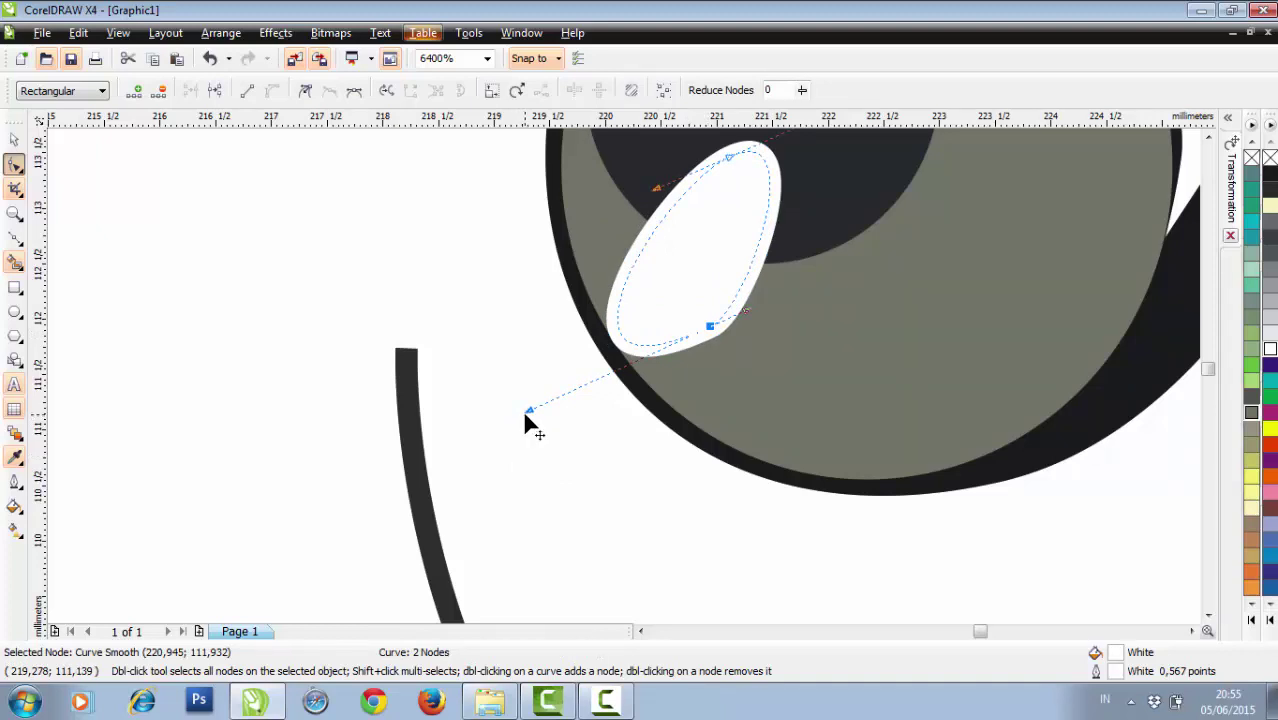
{"action": "left_click_drag", "start_coordinate": [525, 419], "coordinate": [621, 407]}
{"action": "scroll", "coordinate": [621, 410], "scroll_direction": "down", "scroll_amount": 4}
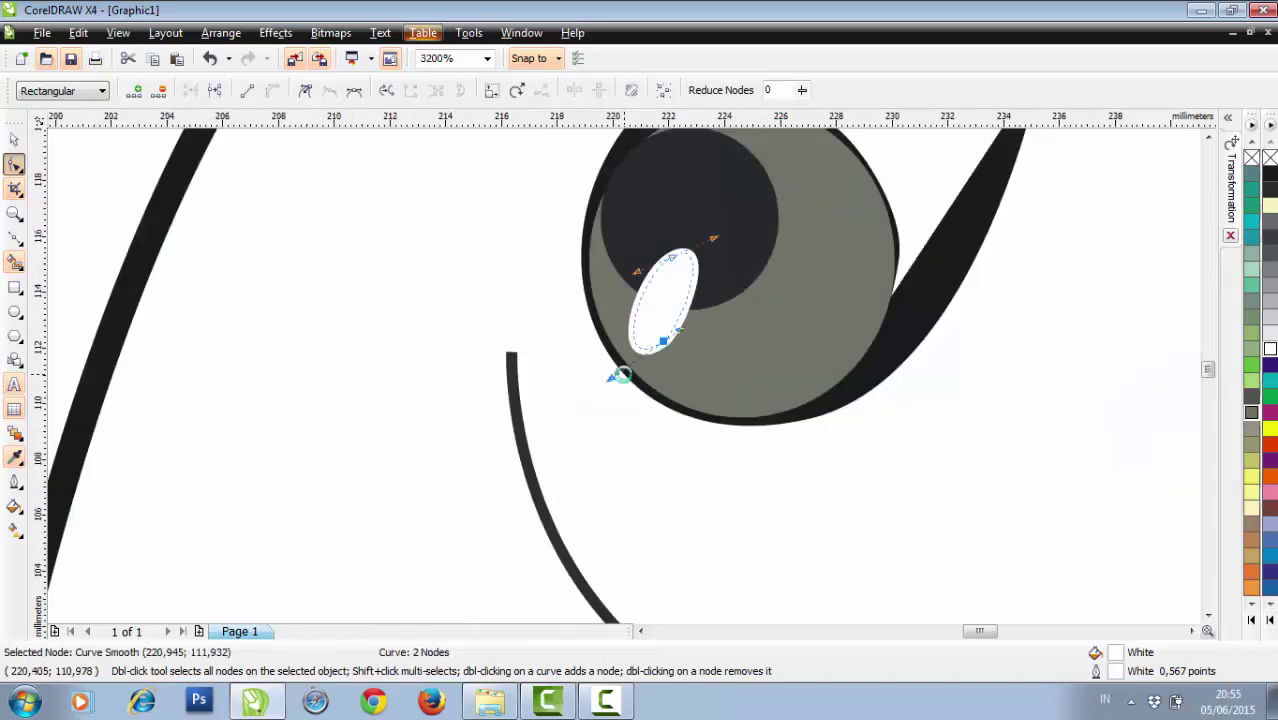
{"action": "left_click", "coordinate": [14, 140]}
{"action": "scroll", "coordinate": [820, 400], "scroll_direction": "down", "scroll_amount": 1}
{"action": "left_click", "coordinate": [838, 413]}
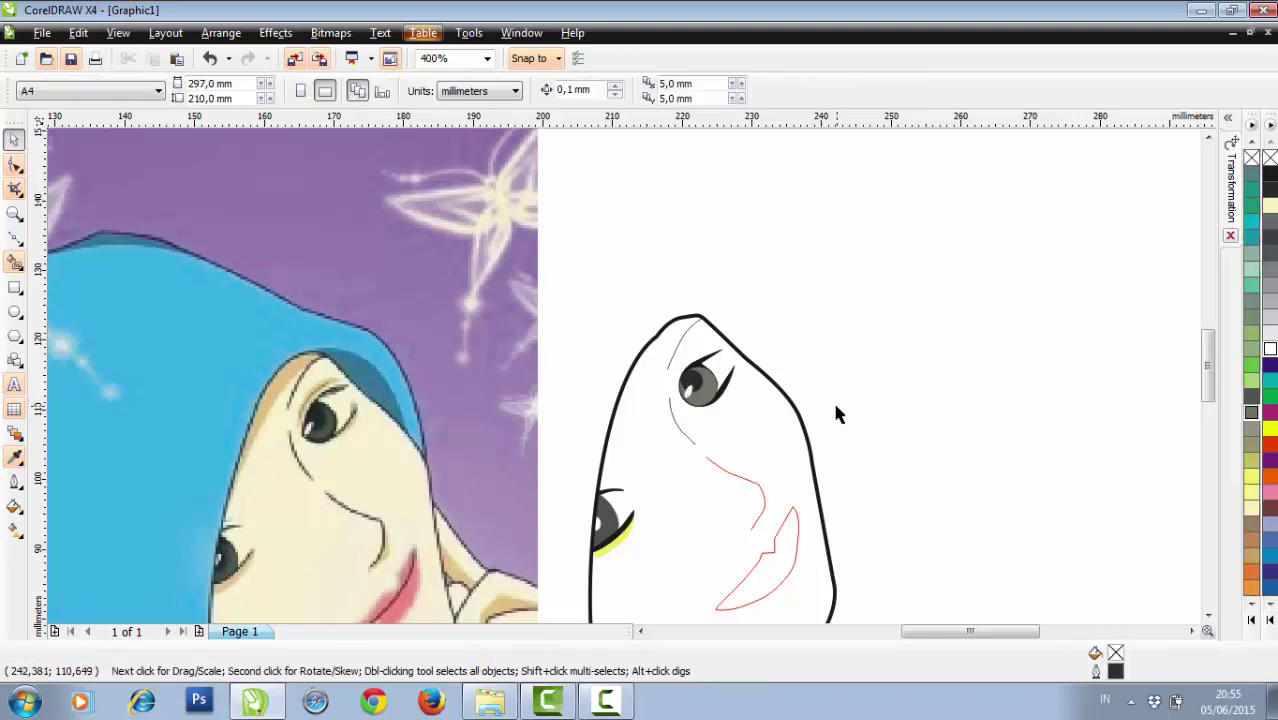
Move the white glint about 0.39 mm towards the upper left of the iris, and deselect it.
{"action": "scroll", "coordinate": [736, 394], "scroll_direction": "up", "scroll_amount": 1}
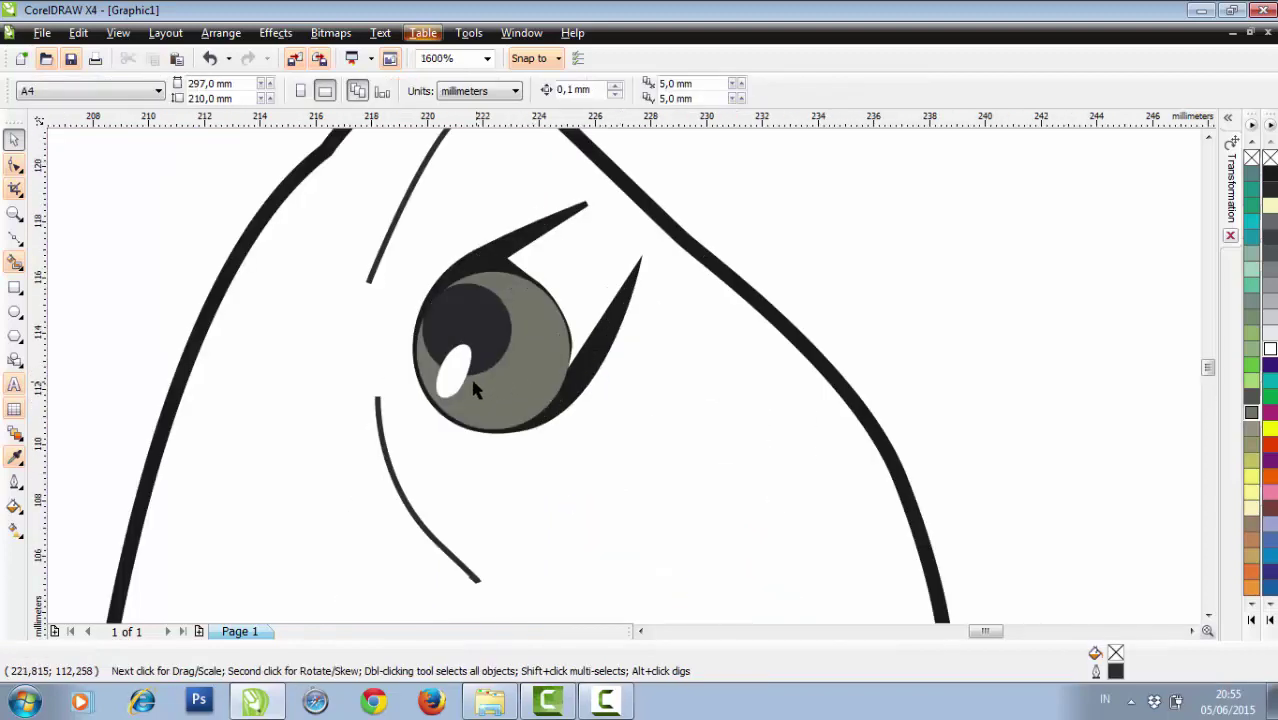
{"action": "left_click_drag", "start_coordinate": [463, 385], "coordinate": [453, 366]}
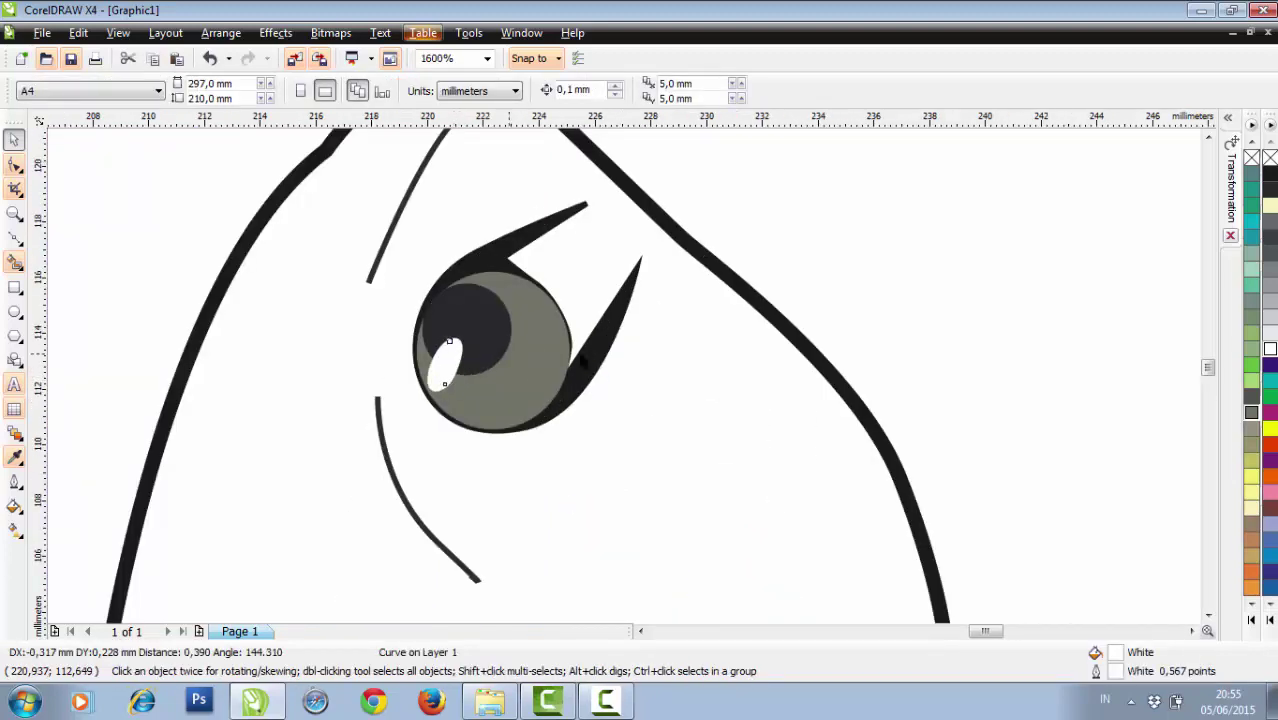
{"action": "left_click", "coordinate": [847, 317]}
Set the outline width of the short curve between the upper eye and the nose line to 1.5 pt.
{"action": "scroll", "coordinate": [846, 317], "scroll_direction": "down", "scroll_amount": 1}
{"action": "scroll", "coordinate": [660, 397], "scroll_direction": "down", "scroll_amount": 1}
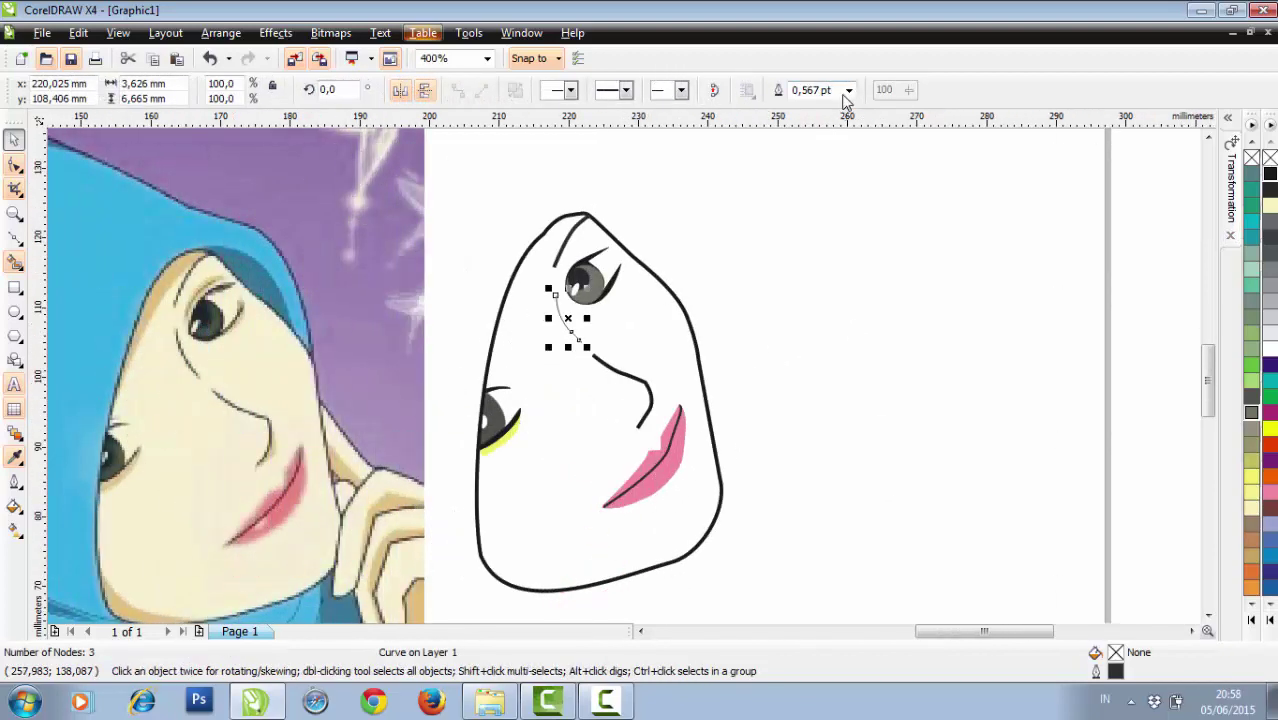
{"action": "left_click", "coordinate": [848, 90]}
{"action": "left_click", "coordinate": [804, 169]}
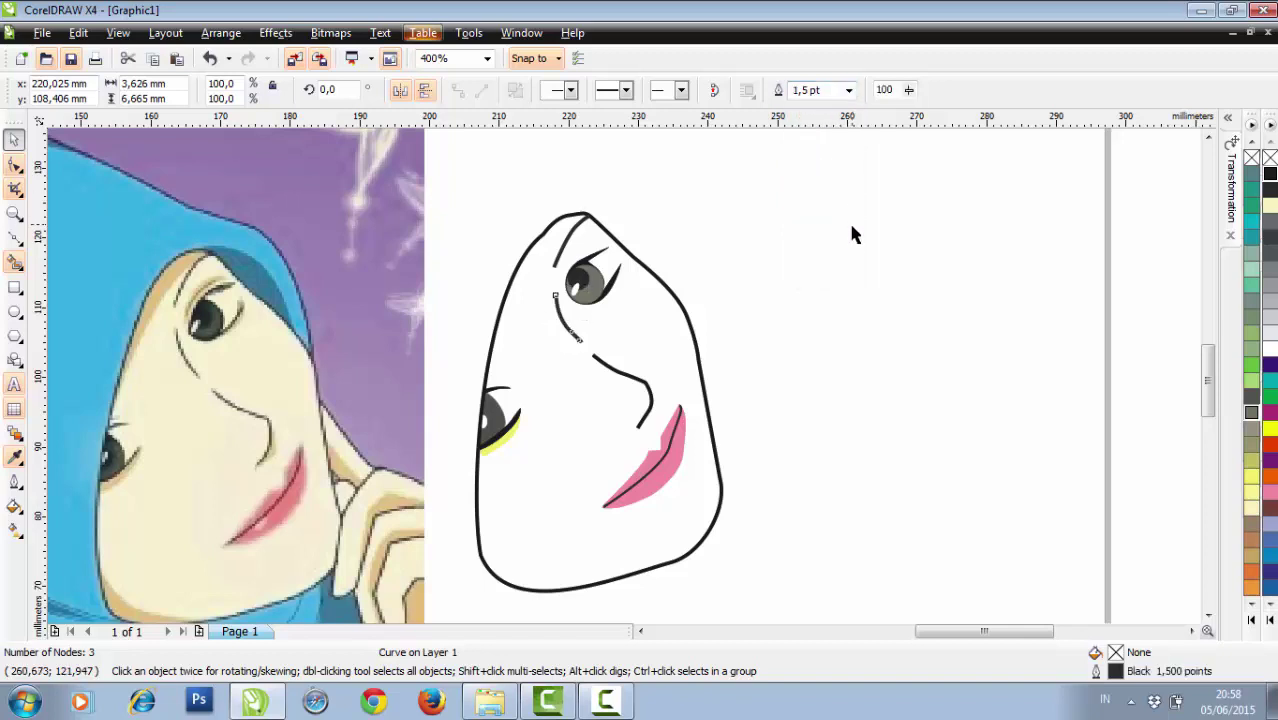
Start a Bezier curve at the picture's bottom edge and trace the shoulder contour up to the hijab's lower-left corner.
{"action": "left_click", "coordinate": [826, 296]}
{"action": "scroll", "coordinate": [825, 300], "scroll_direction": "down", "scroll_amount": 1}
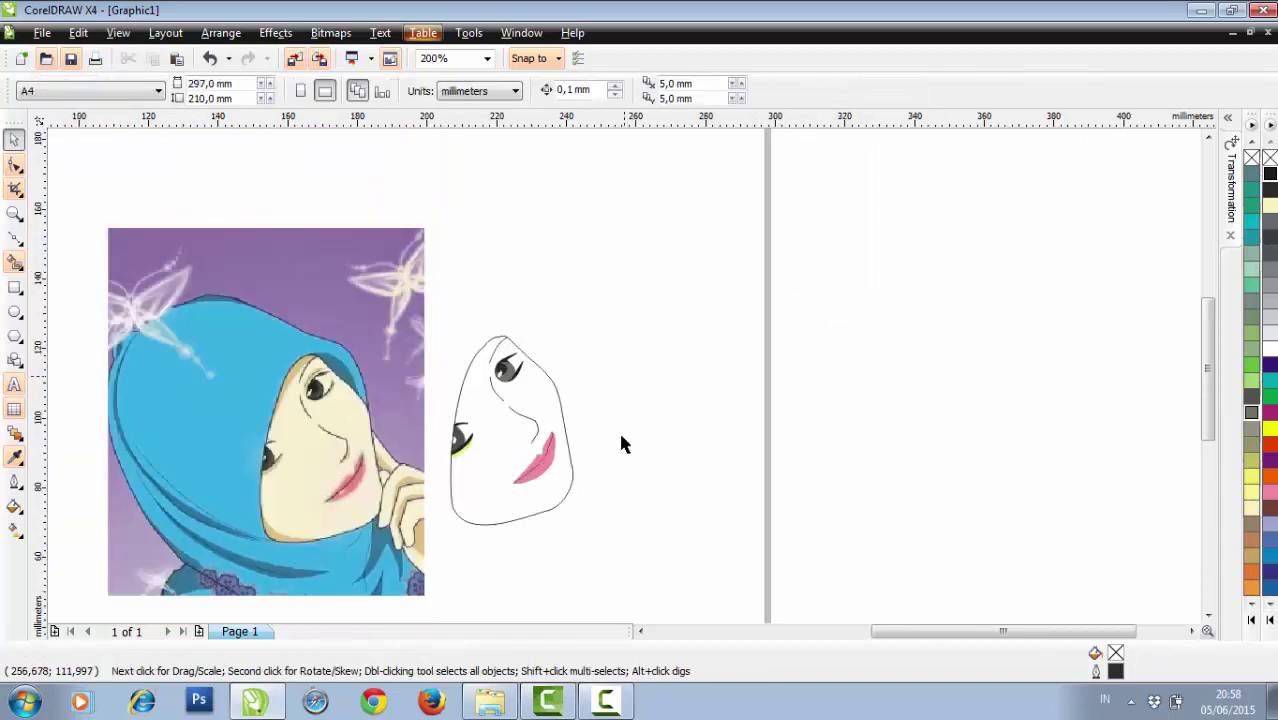
{"action": "left_click_drag", "start_coordinate": [907, 633], "coordinate": [858, 631]}
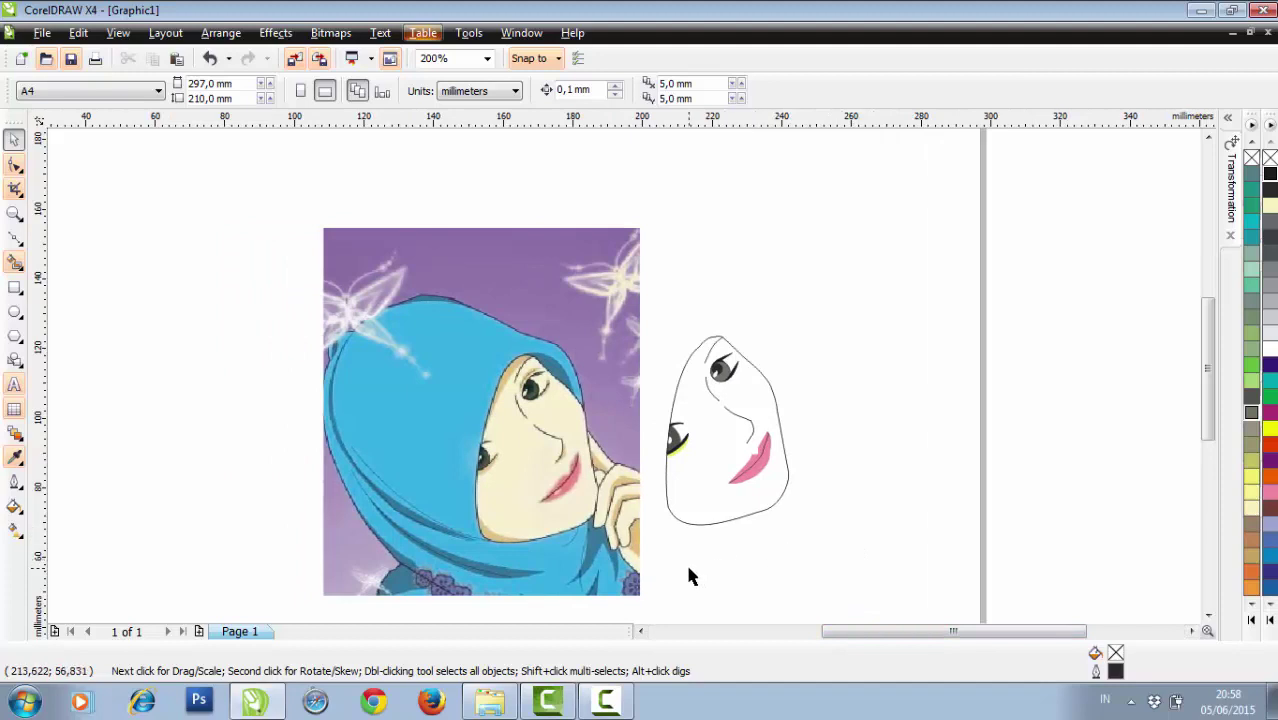
{"action": "scroll", "coordinate": [625, 374], "scroll_direction": "down", "scroll_amount": 1}
{"action": "scroll", "coordinate": [622, 380], "scroll_direction": "up", "scroll_amount": 1}
{"action": "scroll", "coordinate": [623, 383], "scroll_direction": "up", "scroll_amount": 1}
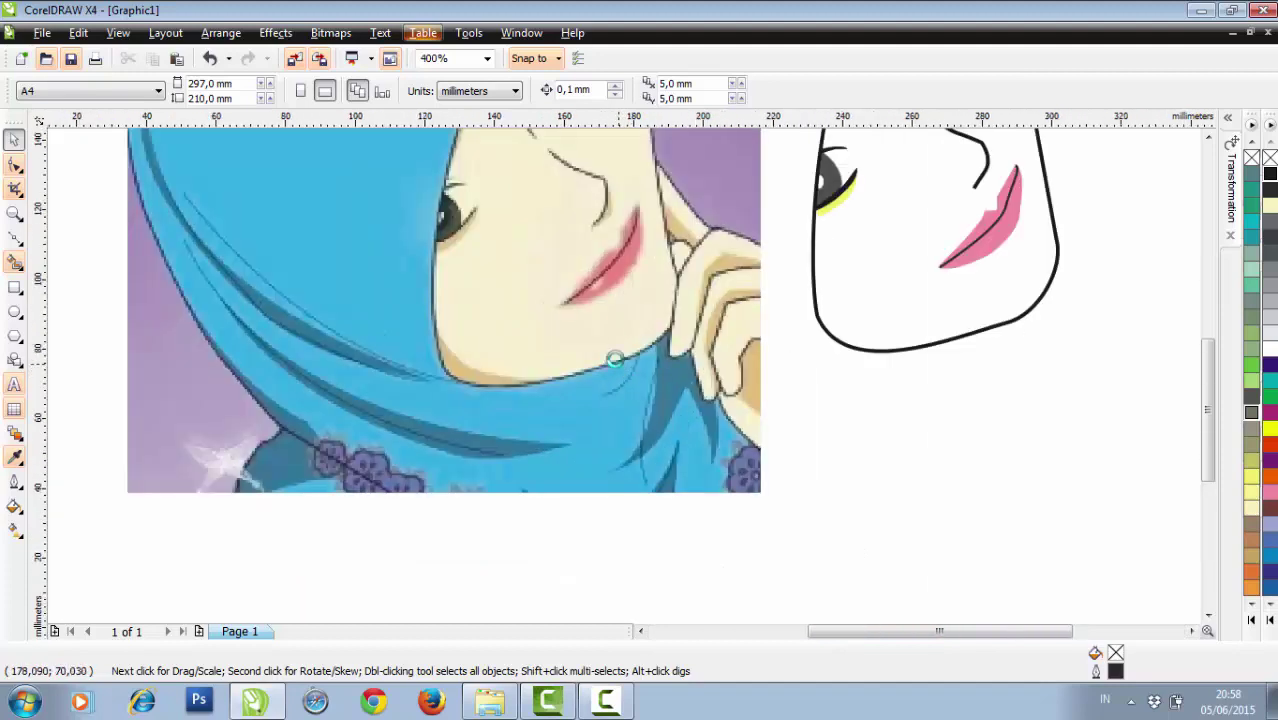
{"action": "scroll", "coordinate": [511, 310], "scroll_direction": "down", "scroll_amount": 1}
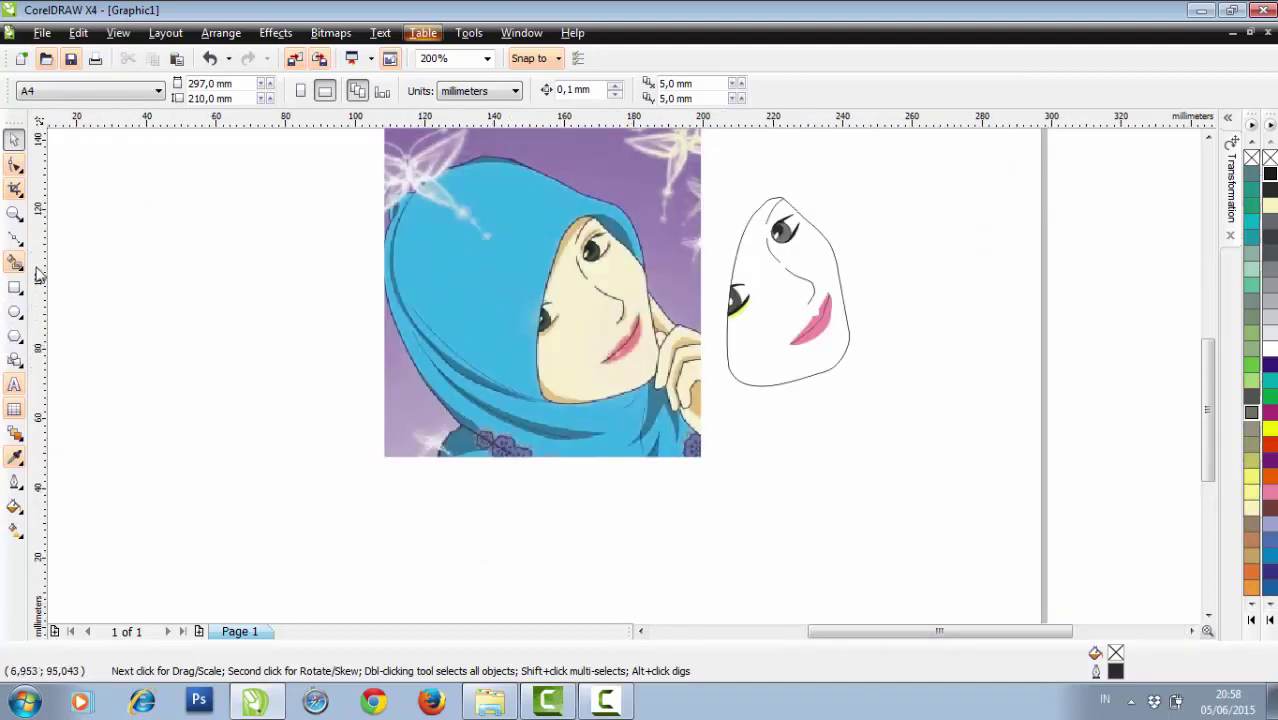
{"action": "left_click", "coordinate": [15, 242]}
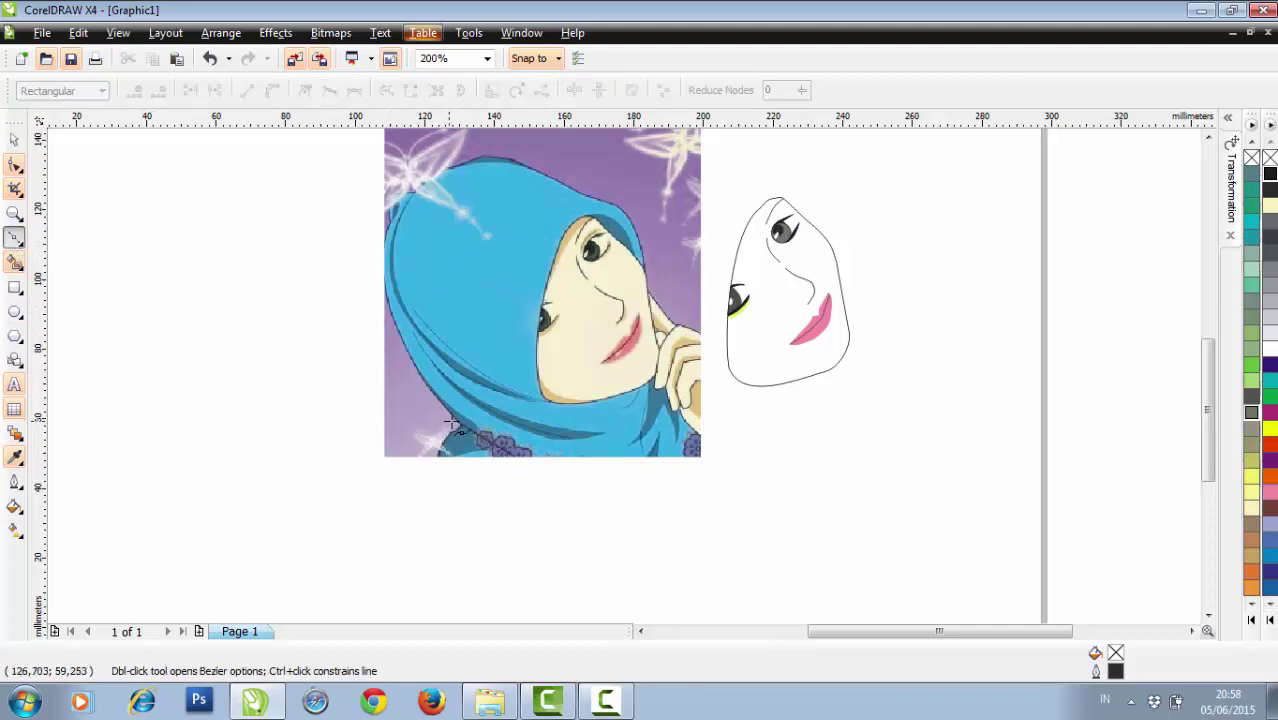
{"action": "scroll", "coordinate": [452, 427], "scroll_direction": "up", "scroll_amount": 1}
{"action": "scroll", "coordinate": [606, 437], "scroll_direction": "up", "scroll_amount": 1}
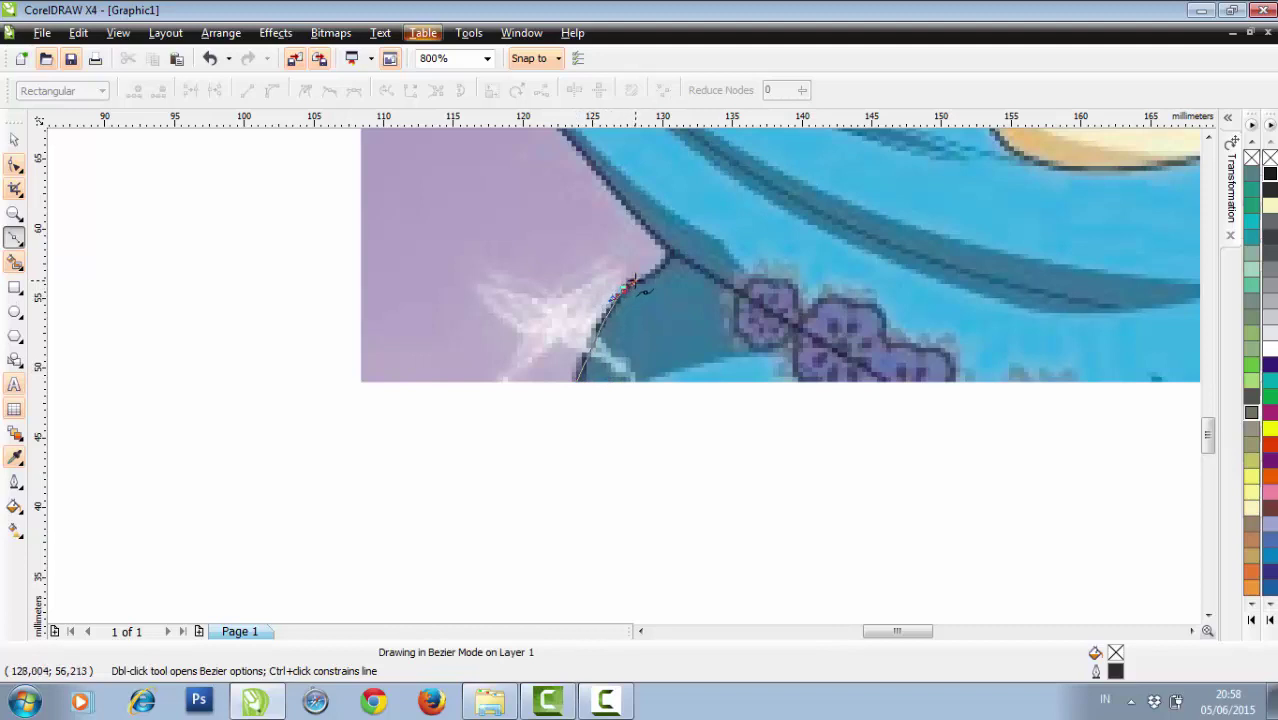
{"action": "left_click", "coordinate": [622, 288]}
{"action": "left_click", "coordinate": [650, 277]}
{"action": "left_click", "coordinate": [670, 258]}
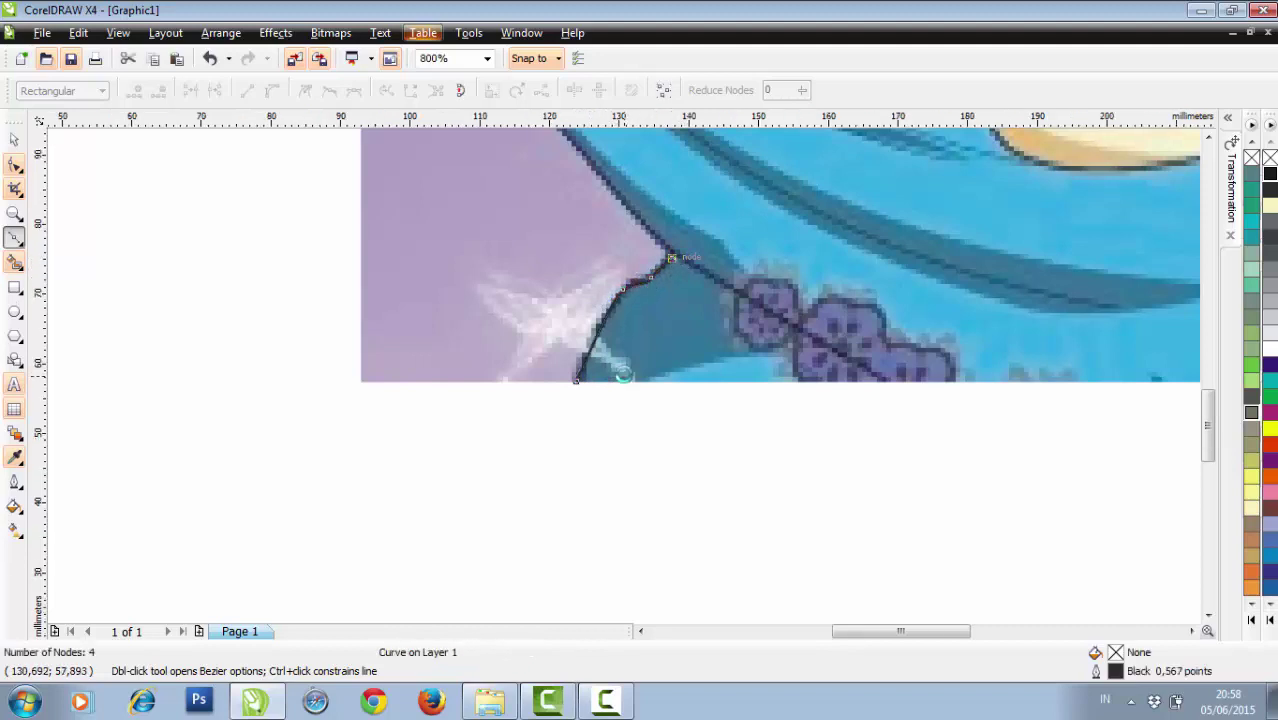
Continue the curve up along the hijab's lower-left edge and colour its outline red.
{"action": "scroll", "coordinate": [622, 374], "scroll_direction": "up", "scroll_amount": 1}
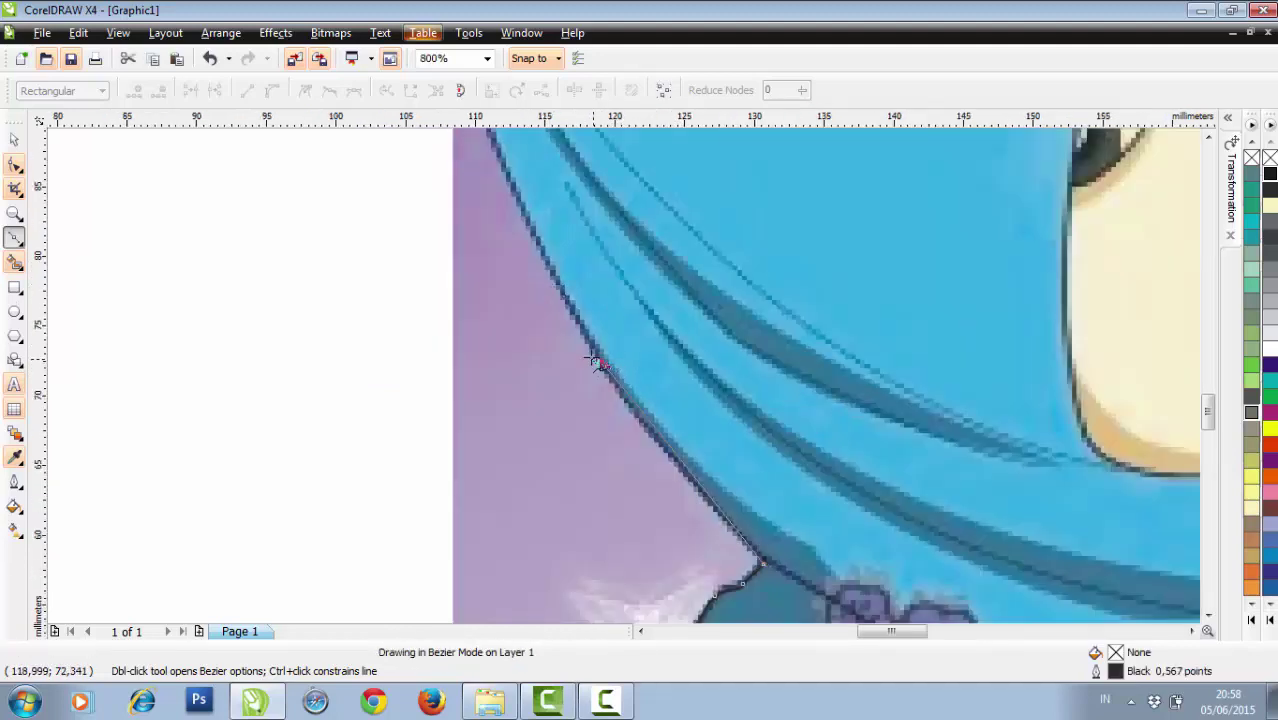
{"action": "left_click", "coordinate": [568, 316]}
{"action": "scroll", "coordinate": [590, 328], "scroll_direction": "down", "scroll_amount": 1}
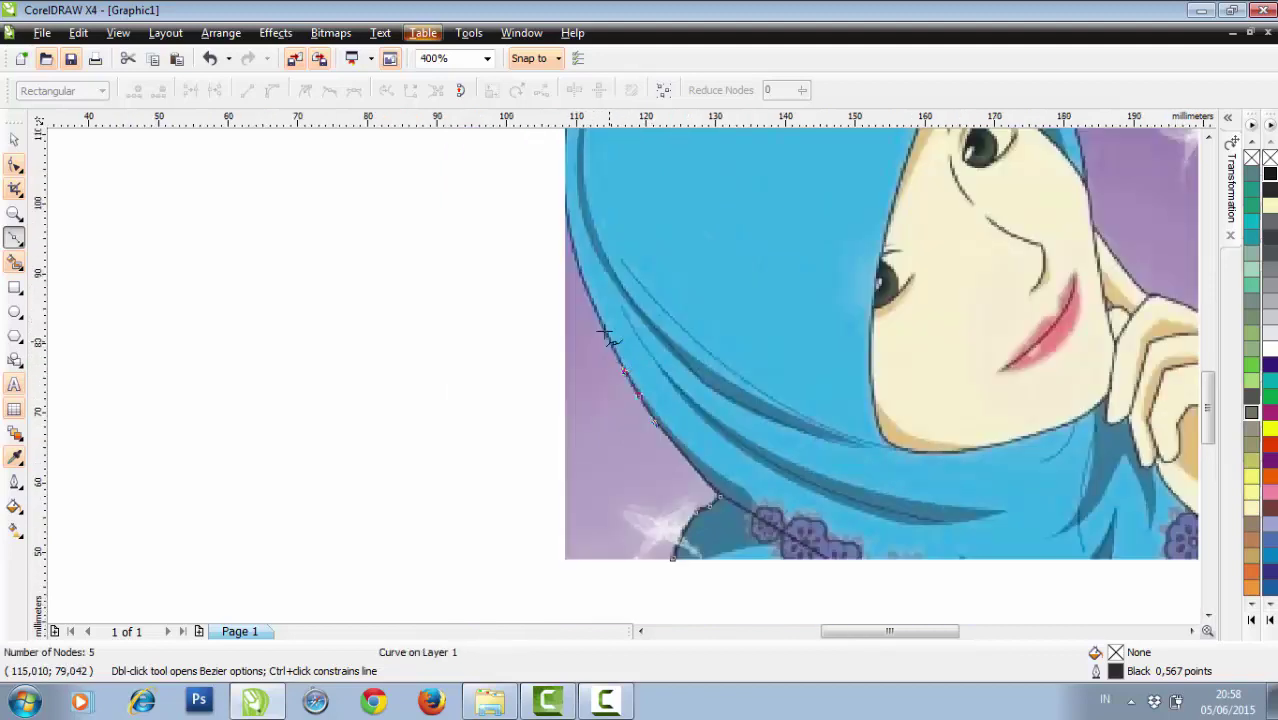
{"action": "right_click", "coordinate": [1270, 446]}
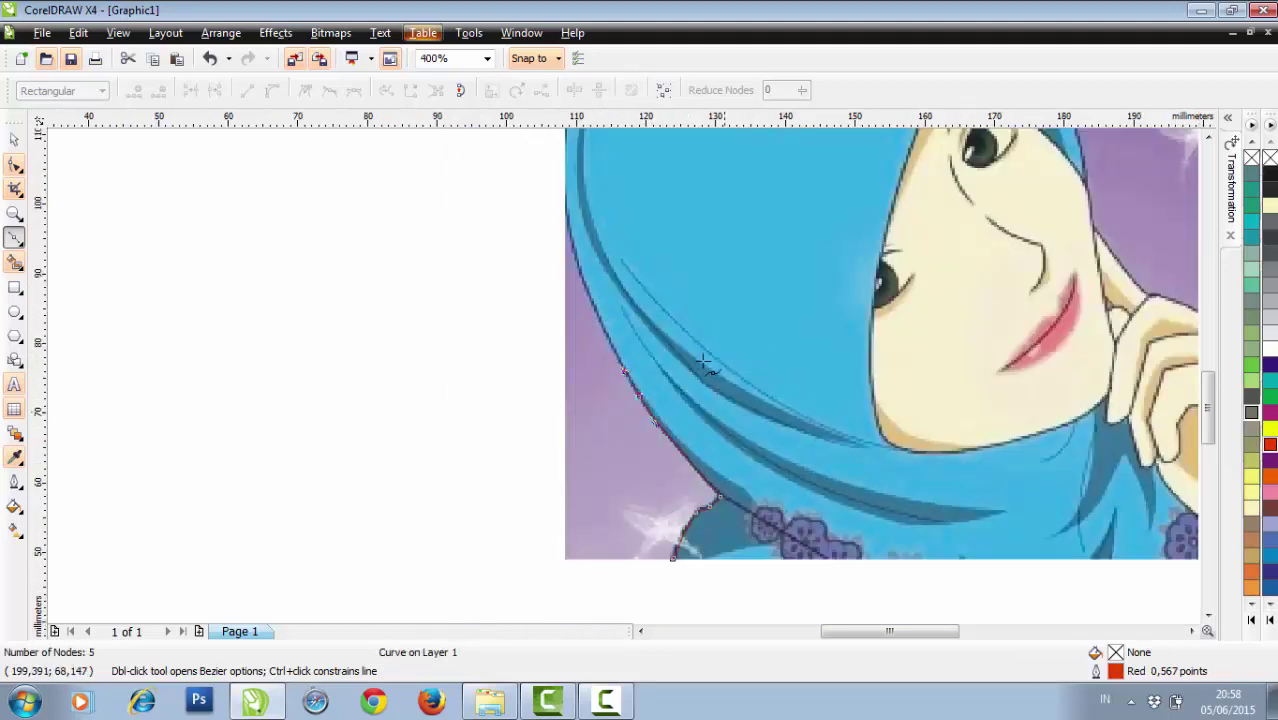
Trace the hijab's left edge up past its leftmost point at the picture border.
{"action": "scroll", "coordinate": [568, 355], "scroll_direction": "up", "scroll_amount": 1}
{"action": "left_click", "coordinate": [507, 223]}
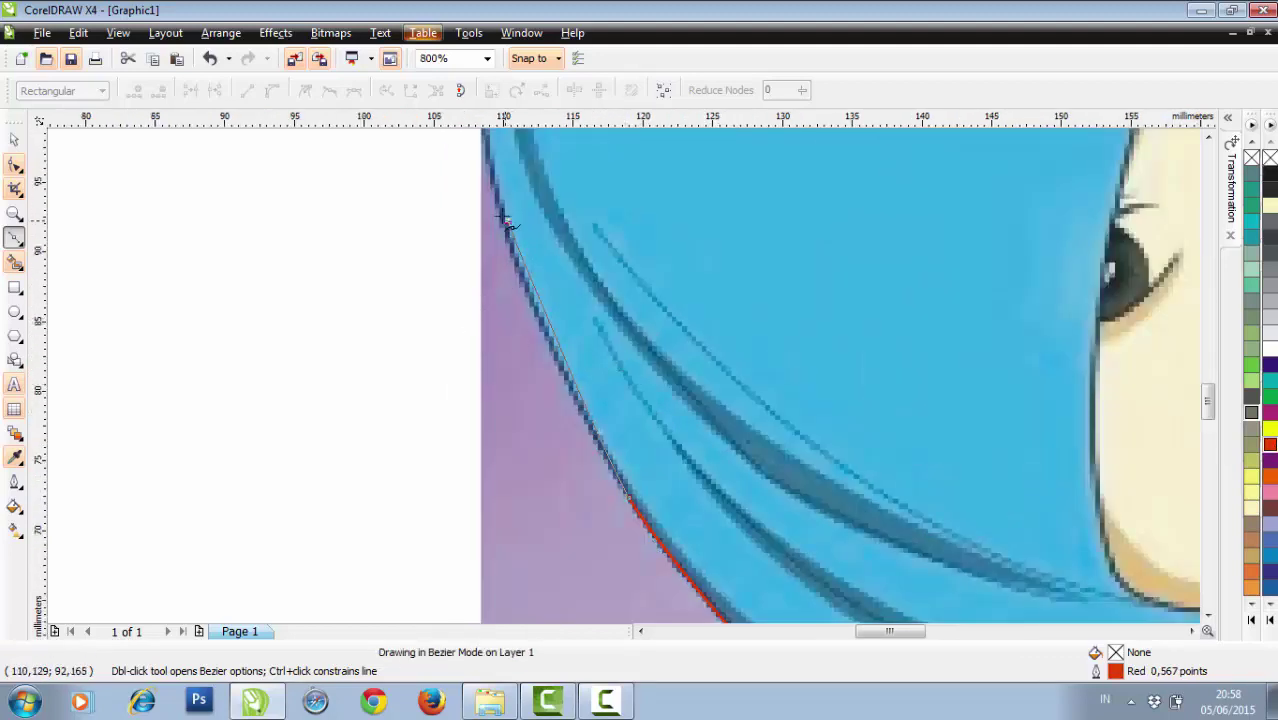
{"action": "left_click", "coordinate": [491, 172]}
{"action": "scroll", "coordinate": [636, 330], "scroll_direction": "down", "scroll_amount": 1}
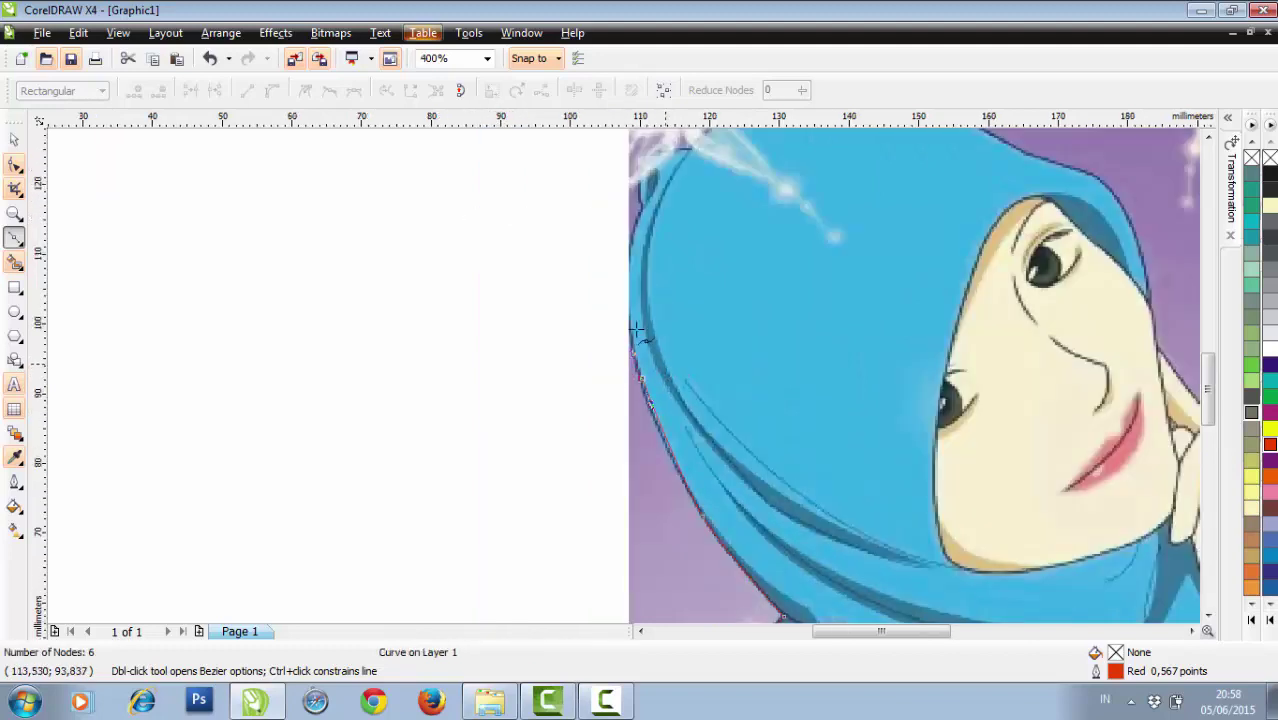
{"action": "scroll", "coordinate": [615, 267], "scroll_direction": "up", "scroll_amount": 1}
{"action": "left_click", "coordinate": [651, 360]}
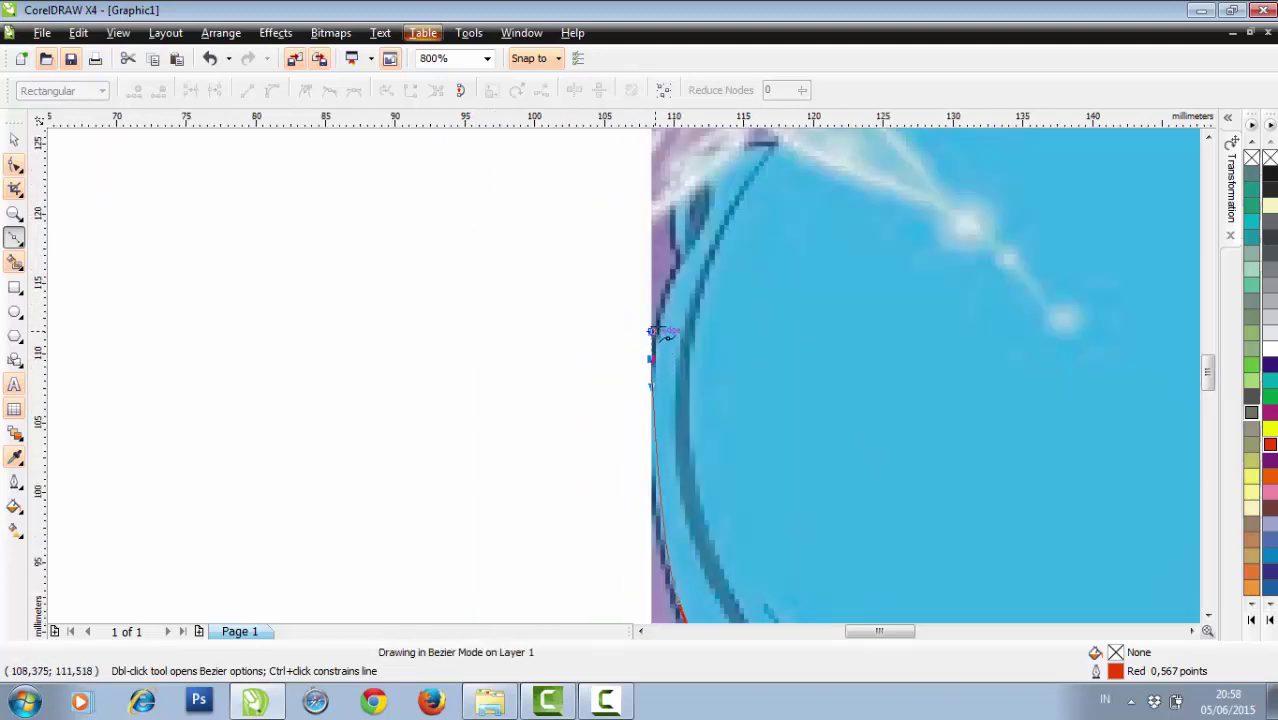
{"action": "scroll", "coordinate": [648, 362], "scroll_direction": "down", "scroll_amount": 1}
{"action": "scroll", "coordinate": [636, 328], "scroll_direction": "up", "scroll_amount": 1}
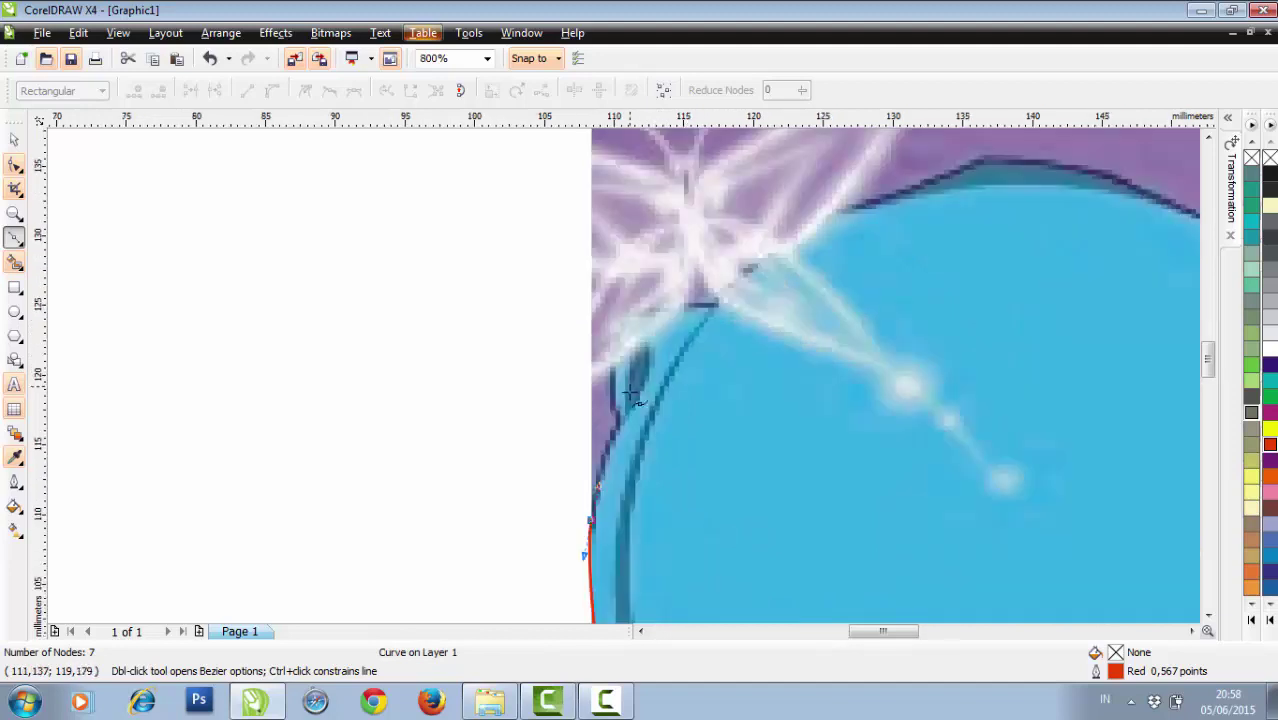
Trace the hijab around the fold behind the butterfly and along the back of the head up to the crown.
{"action": "left_click", "coordinate": [619, 421]}
{"action": "left_click", "coordinate": [619, 326]}
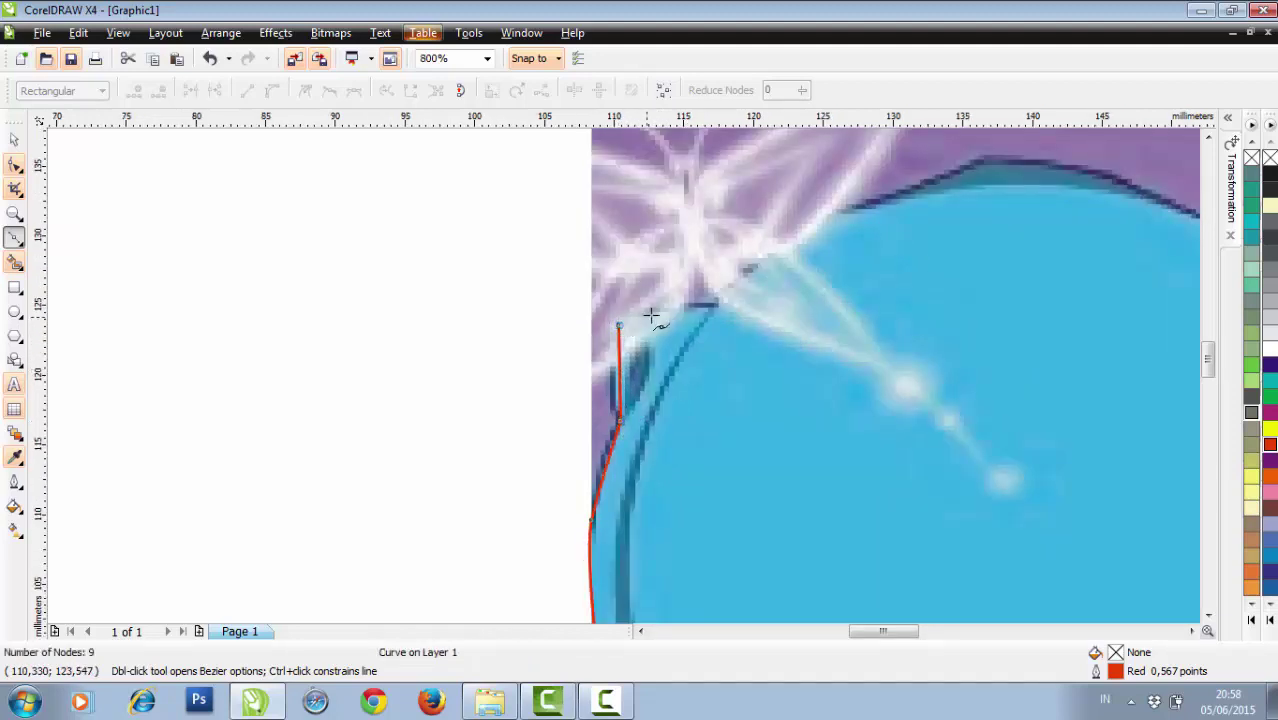
{"action": "left_click", "coordinate": [705, 311]}
{"action": "scroll", "coordinate": [633, 365], "scroll_direction": "down", "scroll_amount": 1}
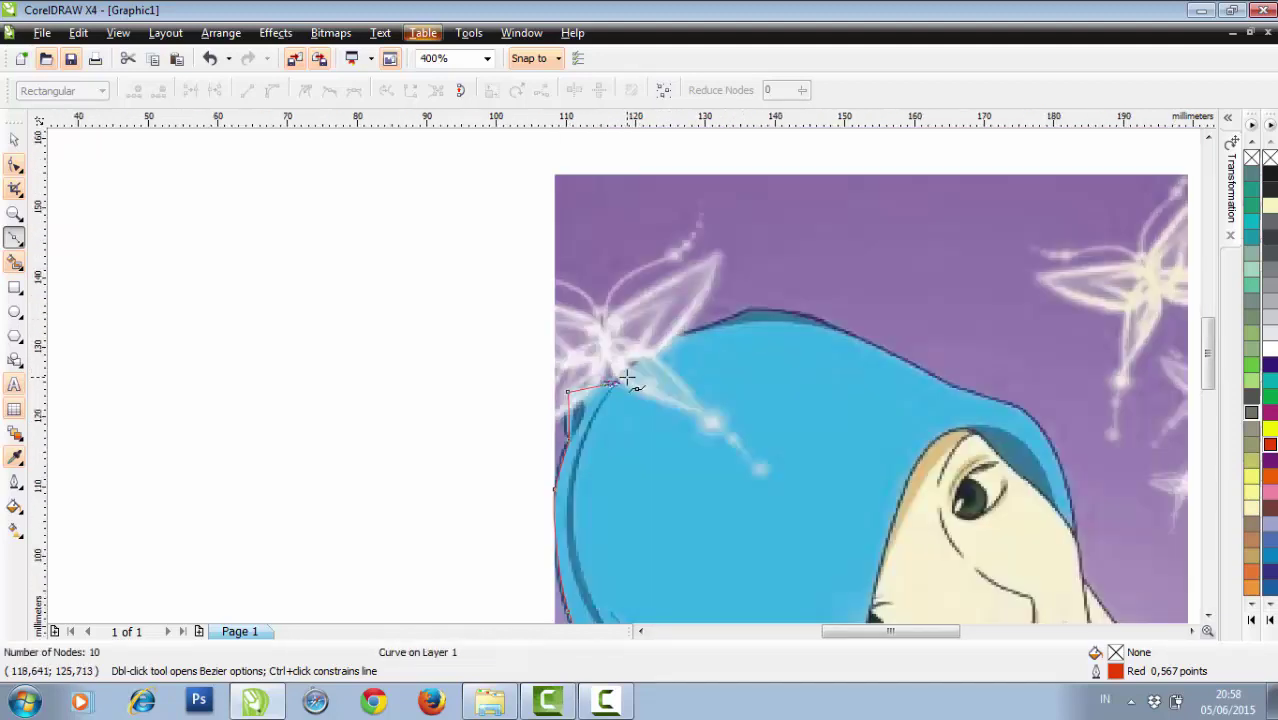
{"action": "scroll", "coordinate": [628, 375], "scroll_direction": "up", "scroll_amount": 1}
{"action": "left_click_drag", "start_coordinate": [688, 314], "coordinate": [822, 257]}
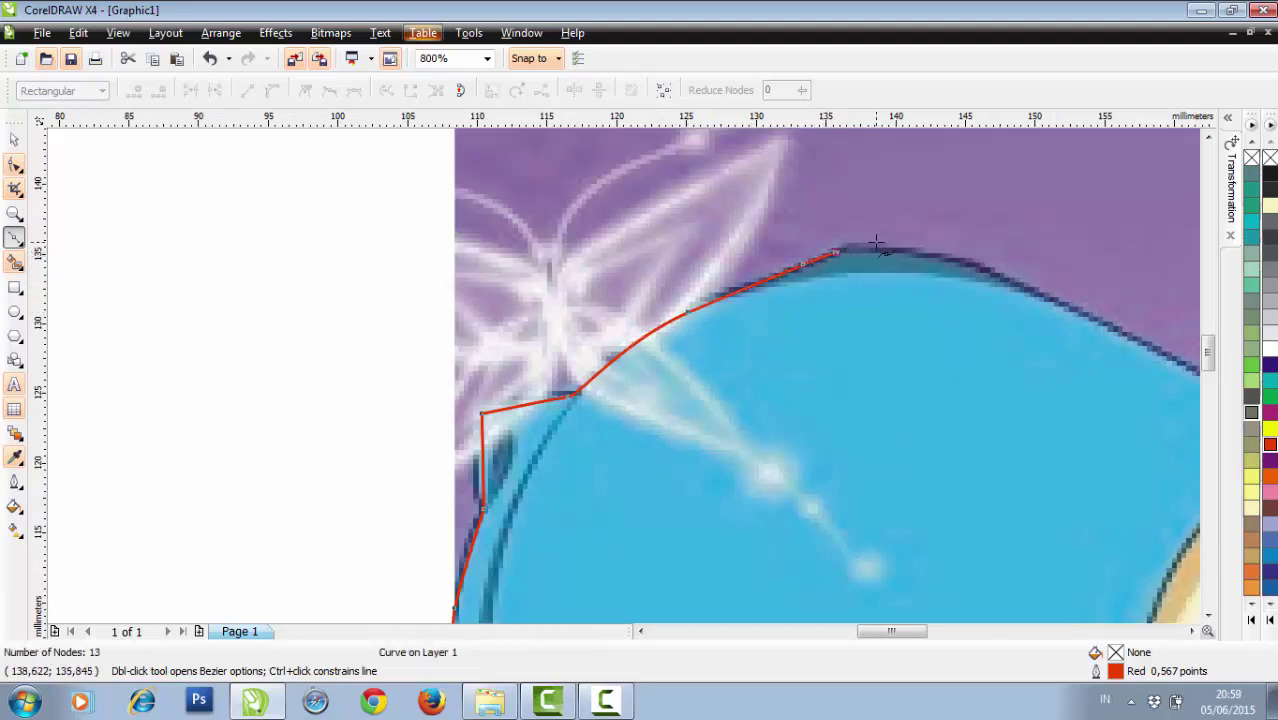
Continue the curve from the crown down the hijab's upper slope to the bend above the forehead.
{"action": "scroll", "coordinate": [690, 424], "scroll_direction": "down", "scroll_amount": 1}
{"action": "scroll", "coordinate": [624, 345], "scroll_direction": "up", "scroll_amount": 1}
{"action": "left_click_drag", "start_coordinate": [654, 339], "coordinate": [792, 399]}
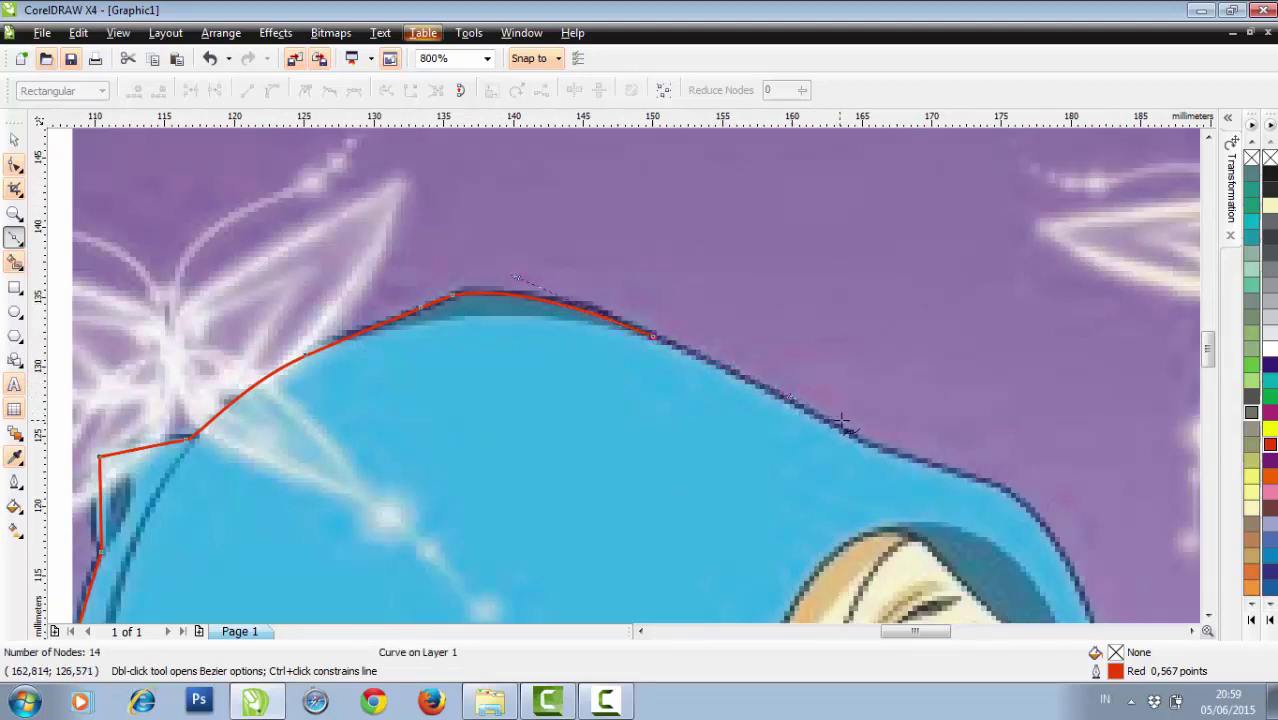
{"action": "left_click", "coordinate": [848, 432]}
{"action": "scroll", "coordinate": [848, 440], "scroll_direction": "down", "scroll_amount": 1}
{"action": "scroll", "coordinate": [620, 378], "scroll_direction": "up", "scroll_amount": 1}
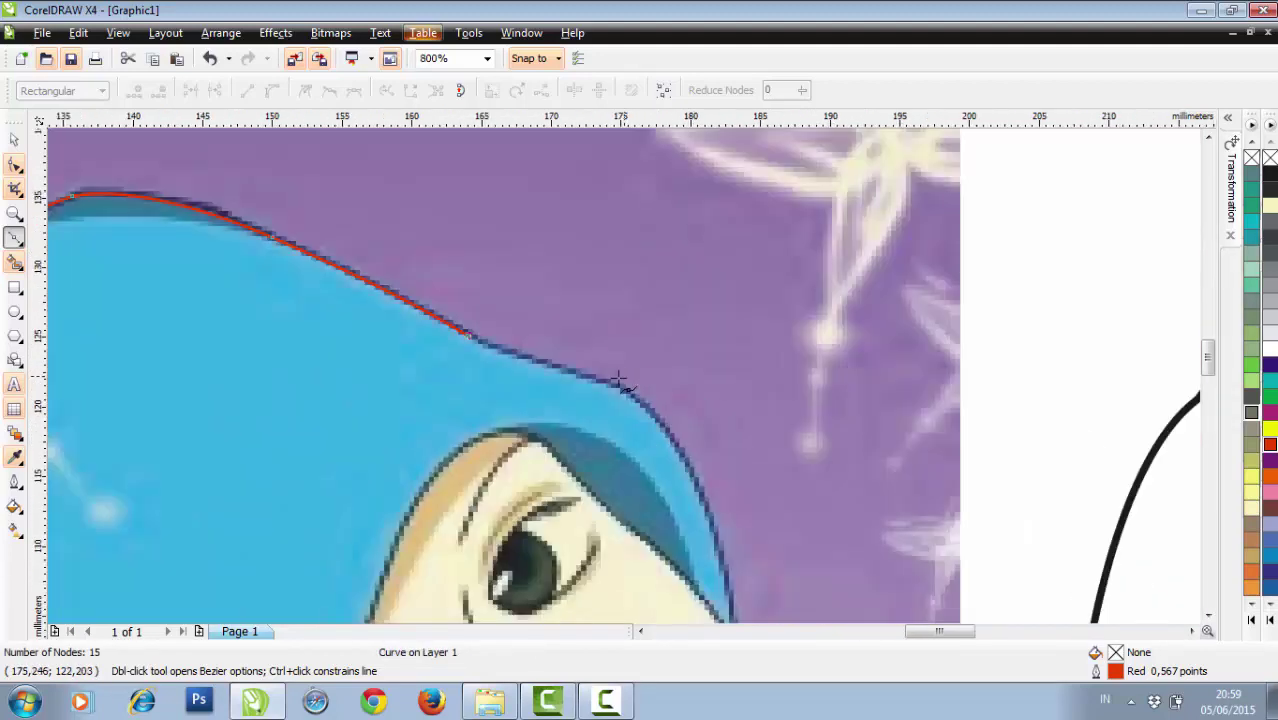
{"action": "left_click_drag", "start_coordinate": [614, 385], "coordinate": [650, 428]}
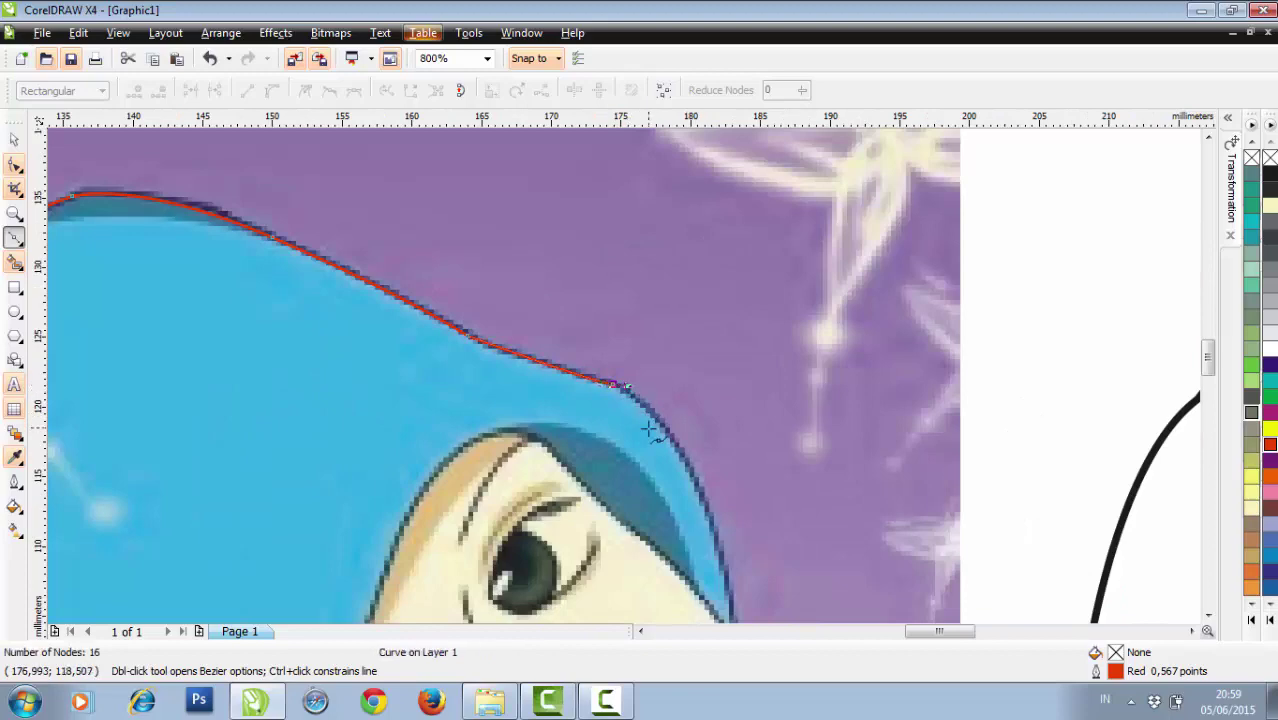
Trace the hijab's curved front edge from the bend down to where it meets the face.
{"action": "scroll", "coordinate": [650, 430], "scroll_direction": "down", "scroll_amount": 1}
{"action": "scroll", "coordinate": [650, 368], "scroll_direction": "up", "scroll_amount": 1}
{"action": "left_click_drag", "start_coordinate": [669, 350], "coordinate": [682, 441]}
{"action": "left_click", "coordinate": [683, 440]}
{"action": "scroll", "coordinate": [683, 440], "scroll_direction": "down", "scroll_amount": 3}
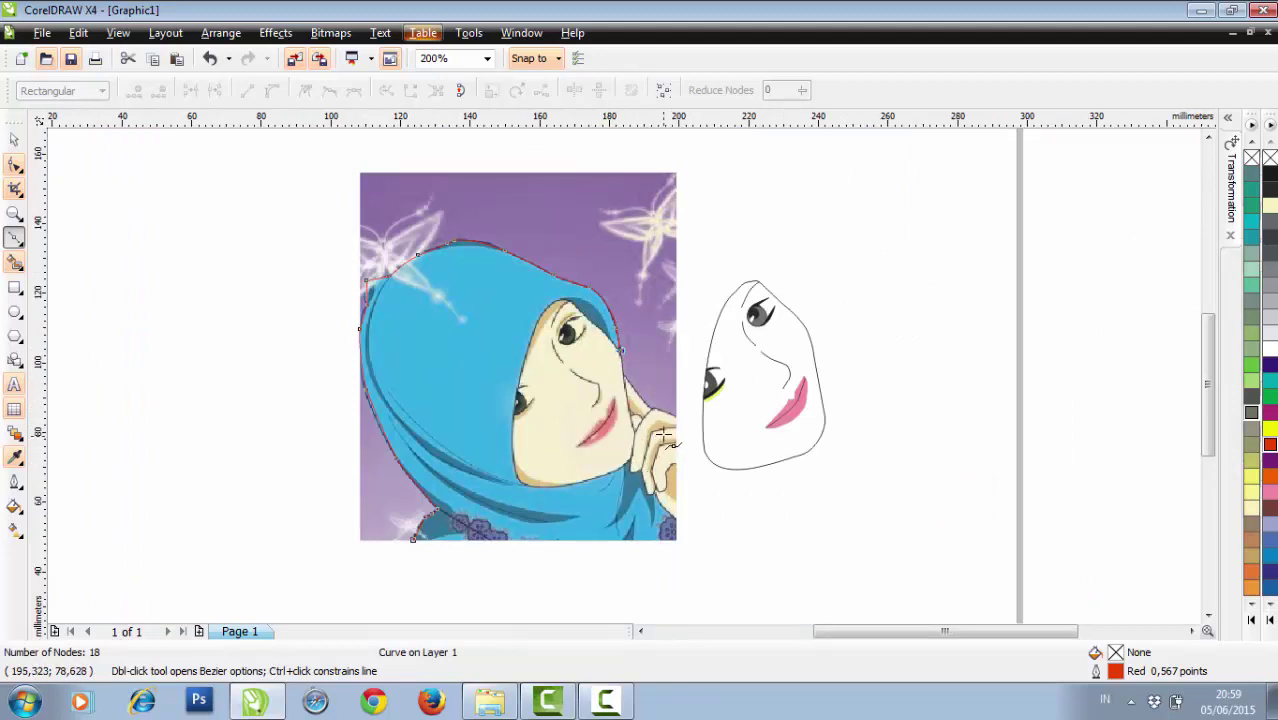
Extend the curve down the cheek and along the upper edge of the fingers to the picture's right border.
{"action": "scroll", "coordinate": [662, 436], "scroll_direction": "up", "scroll_amount": 1}
{"action": "scroll", "coordinate": [530, 244], "scroll_direction": "up", "scroll_amount": 1}
{"action": "scroll", "coordinate": [612, 345], "scroll_direction": "down", "scroll_amount": 1}
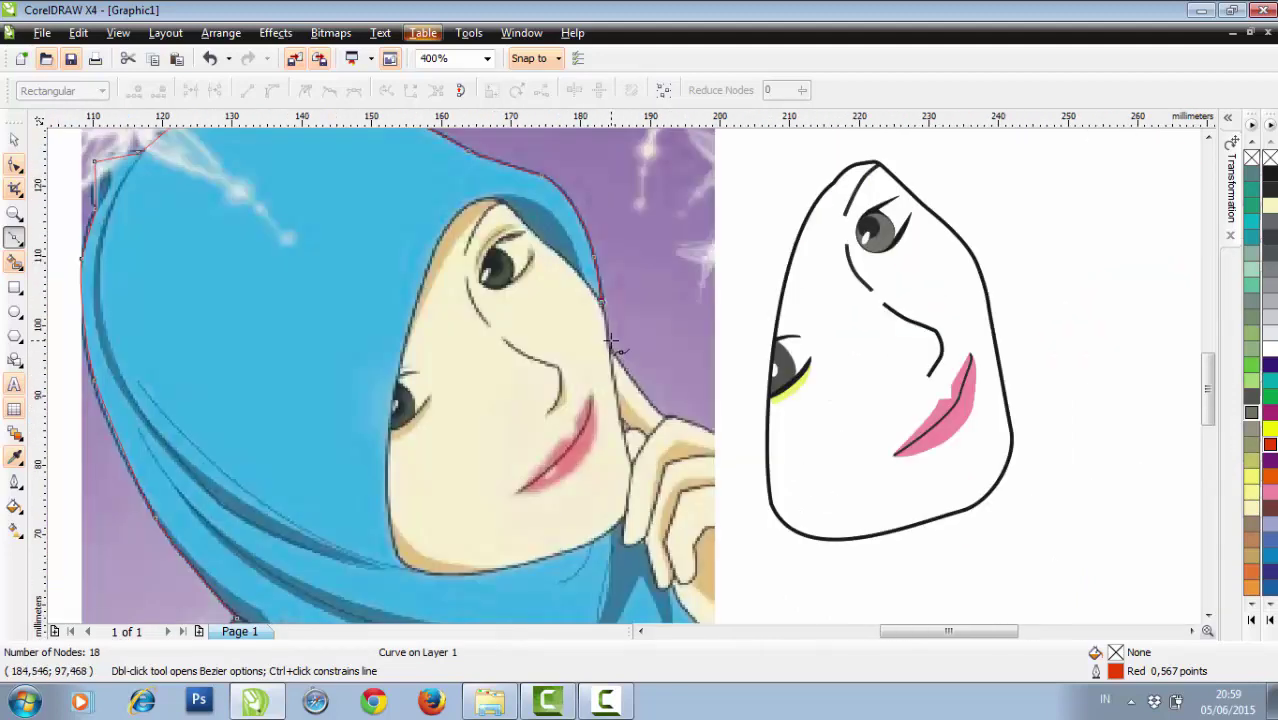
{"action": "scroll", "coordinate": [612, 345], "scroll_direction": "up", "scroll_amount": 1}
{"action": "left_click", "coordinate": [624, 398]}
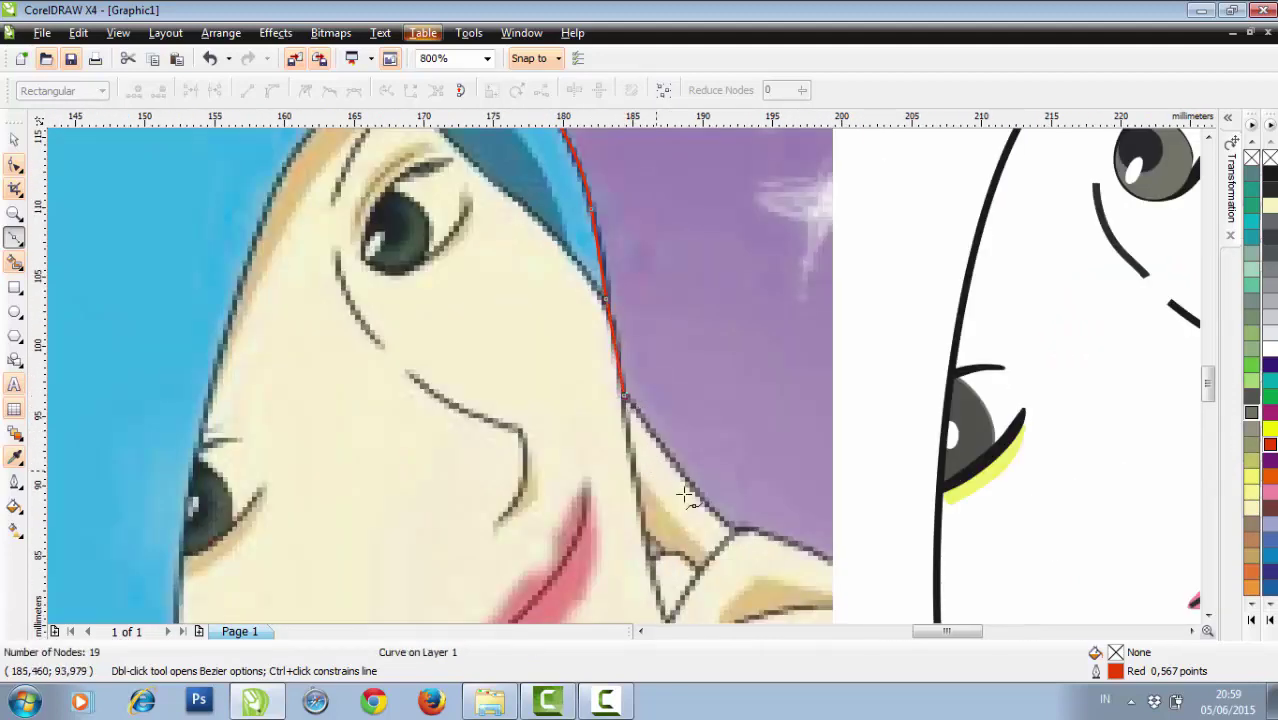
{"action": "left_click", "coordinate": [731, 524]}
{"action": "scroll", "coordinate": [630, 385], "scroll_direction": "down", "scroll_amount": 1}
{"action": "scroll", "coordinate": [628, 372], "scroll_direction": "up", "scroll_amount": 1}
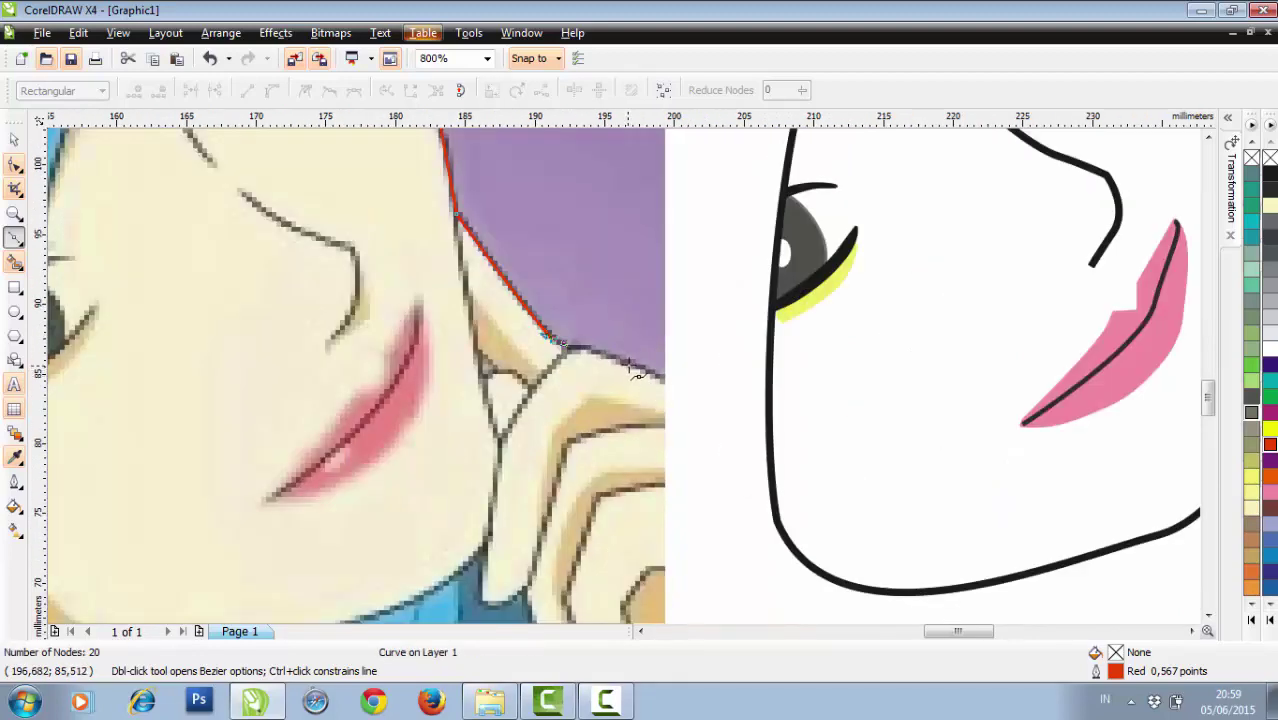
{"action": "left_click", "coordinate": [614, 364]}
{"action": "left_click", "coordinate": [665, 380]}
{"action": "scroll", "coordinate": [622, 380], "scroll_direction": "down", "scroll_amount": 1}
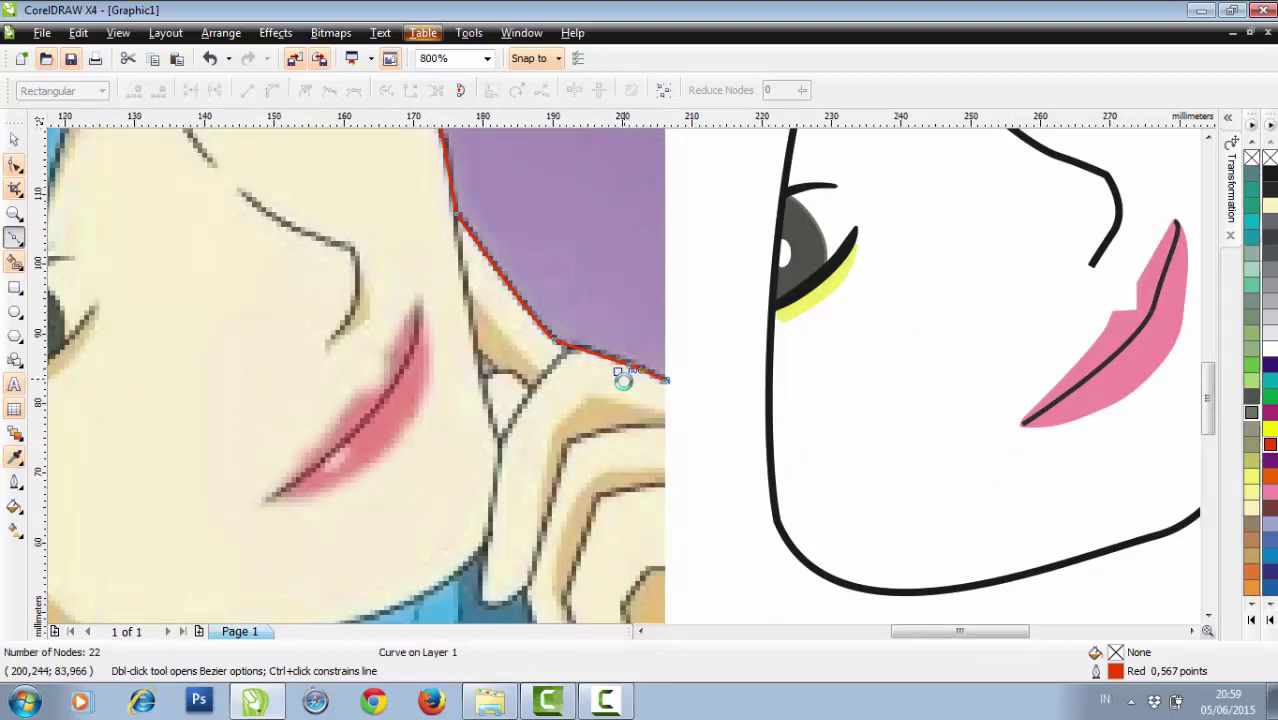
Close the hijab outline through the picture's bottom-right corner and along its bottom edge to the starting node.
{"action": "scroll", "coordinate": [633, 499], "scroll_direction": "down", "scroll_amount": 3}
{"action": "scroll", "coordinate": [622, 408], "scroll_direction": "down", "scroll_amount": 1}
{"action": "scroll", "coordinate": [621, 415], "scroll_direction": "up", "scroll_amount": 2}
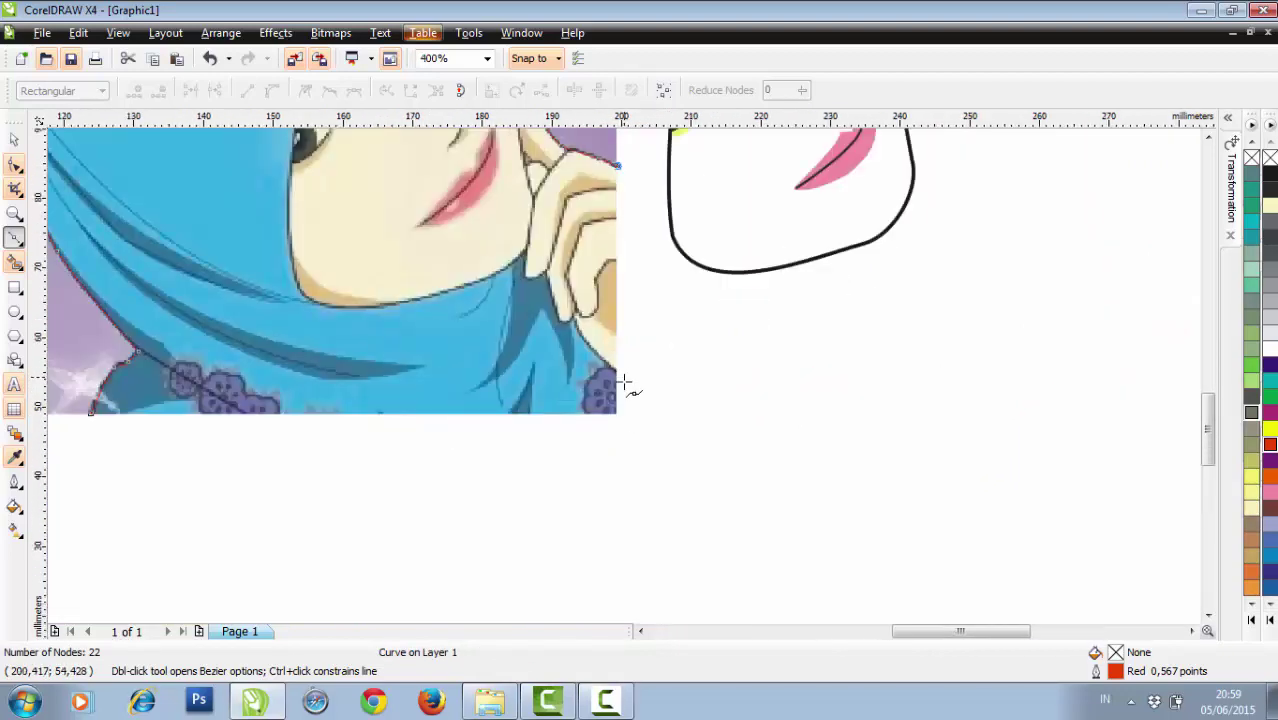
{"action": "left_click", "coordinate": [619, 411]}
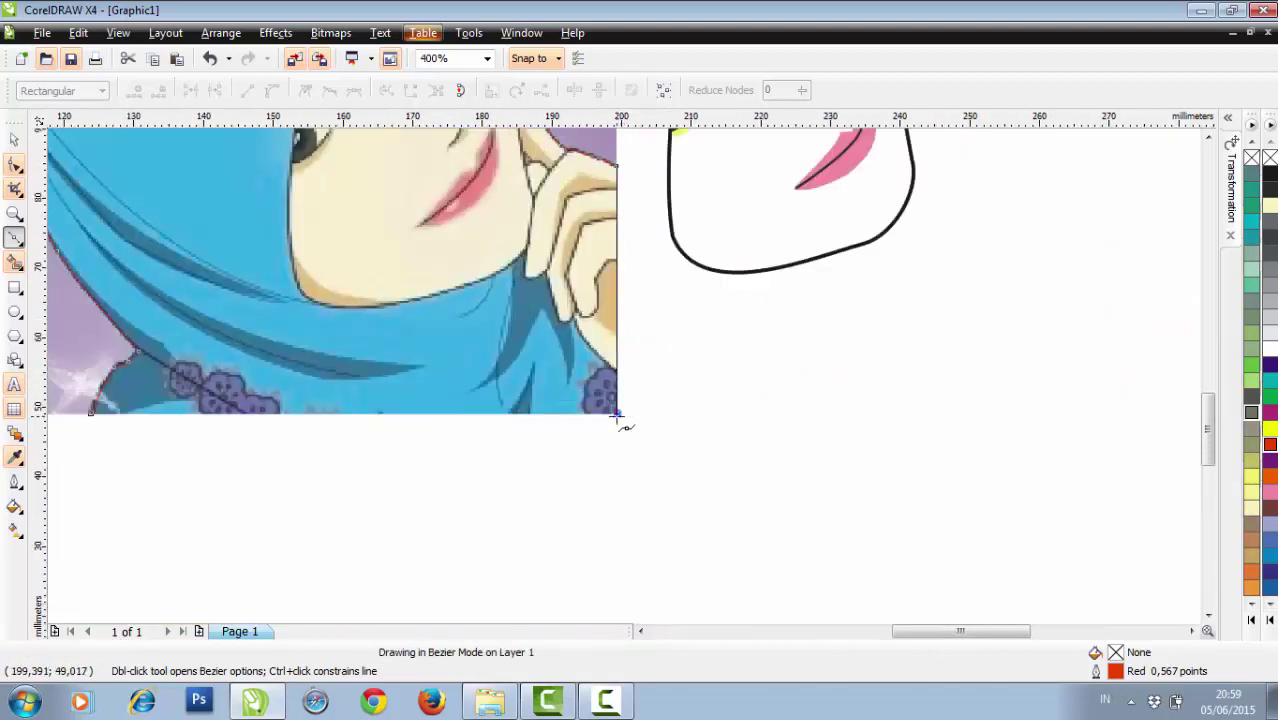
{"action": "left_click", "coordinate": [92, 412]}
{"action": "scroll", "coordinate": [126, 418], "scroll_direction": "down", "scroll_amount": 1}
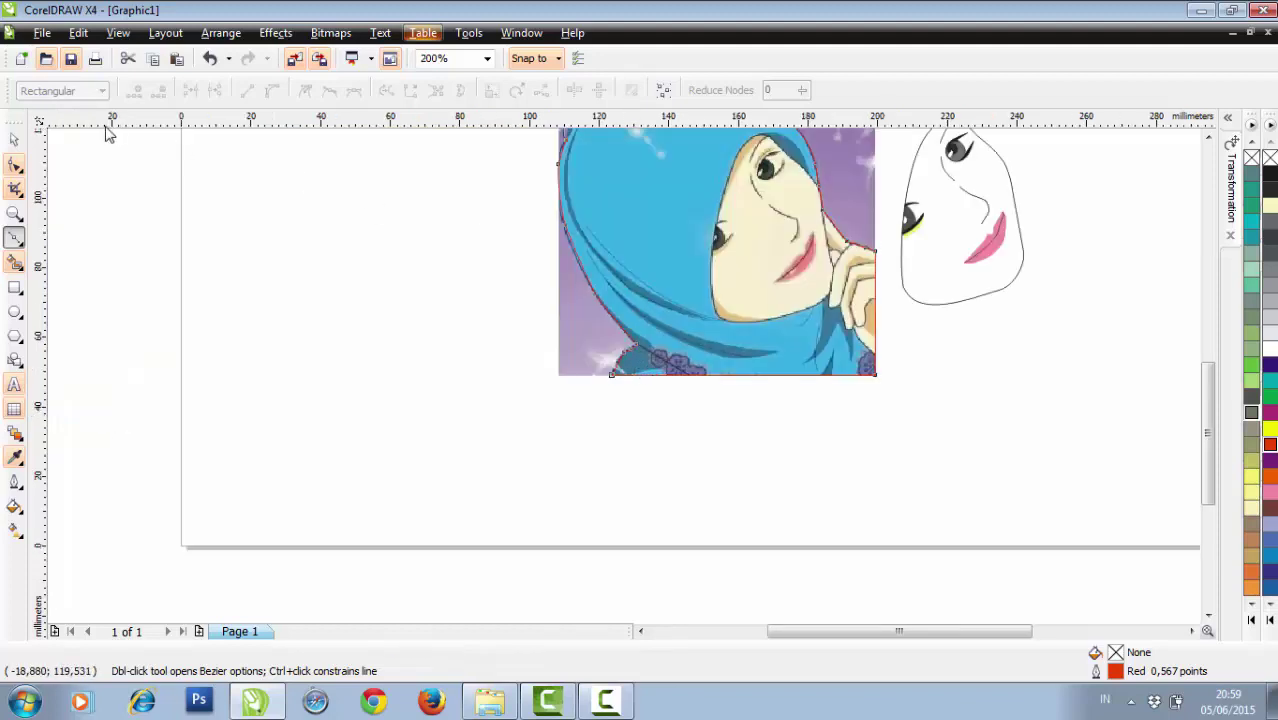
Move the closed hijab outline about 85 mm right and 8 mm up, off the bitmap and around the traced face.
{"action": "left_click", "coordinate": [14, 140]}
{"action": "scroll", "coordinate": [590, 500], "scroll_direction": "down", "scroll_amount": 1}
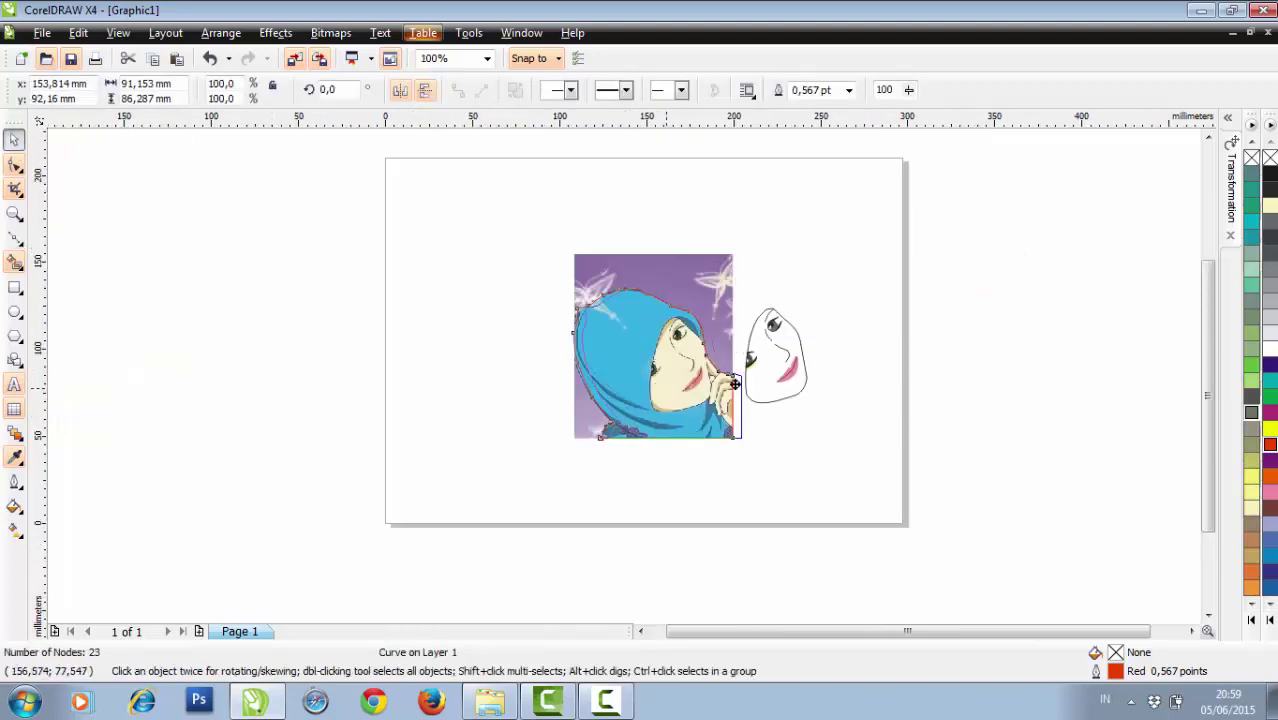
{"action": "left_click_drag", "start_coordinate": [667, 386], "coordinate": [818, 372]}
{"action": "scroll", "coordinate": [836, 284], "scroll_direction": "up", "scroll_amount": 1}
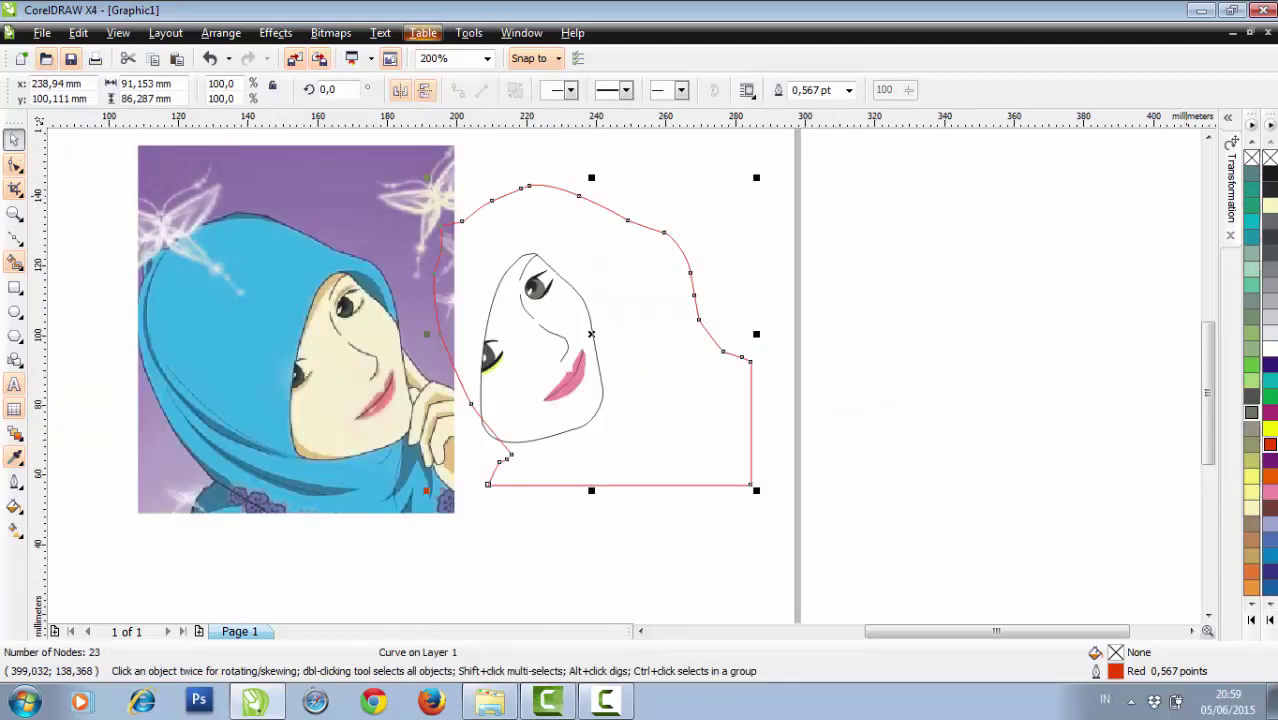
Colour the hijab shape's outline black and set its width to 1.5 pt.
{"action": "right_click", "coordinate": [1271, 175]}
{"action": "left_click", "coordinate": [776, 345]}
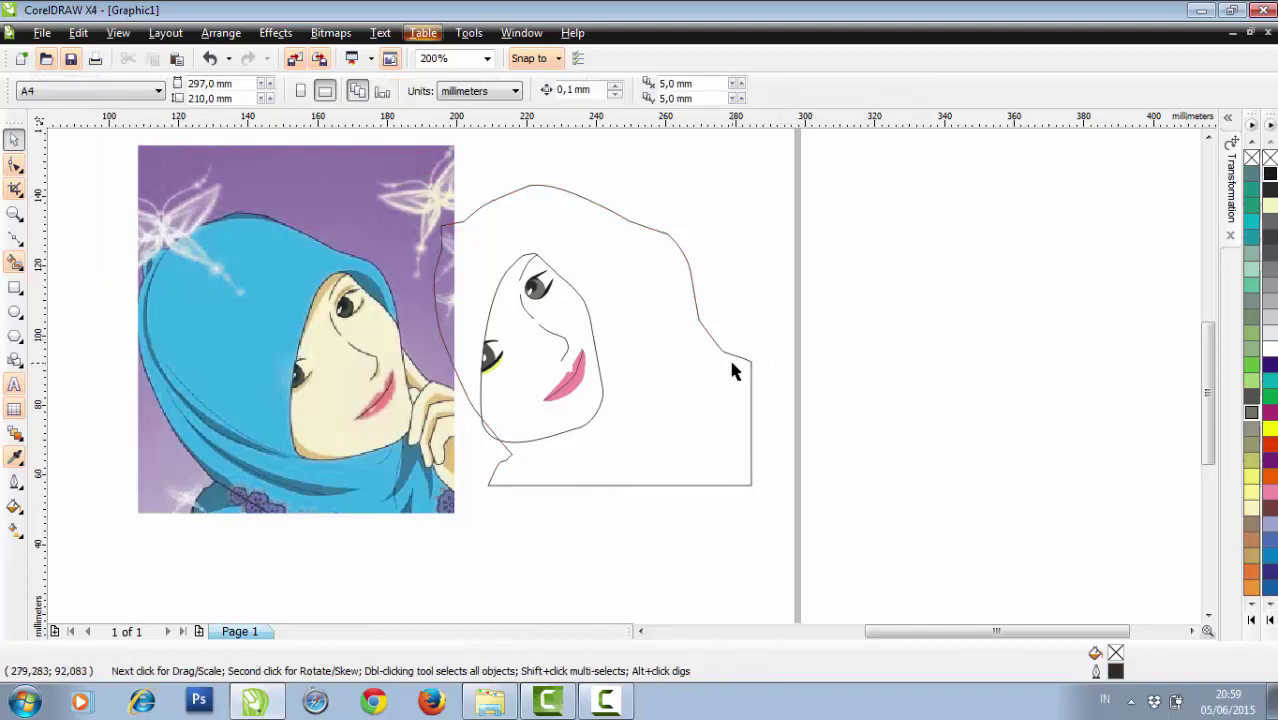
{"action": "left_click", "coordinate": [690, 318]}
{"action": "scroll", "coordinate": [676, 289], "scroll_direction": "up", "scroll_amount": 1}
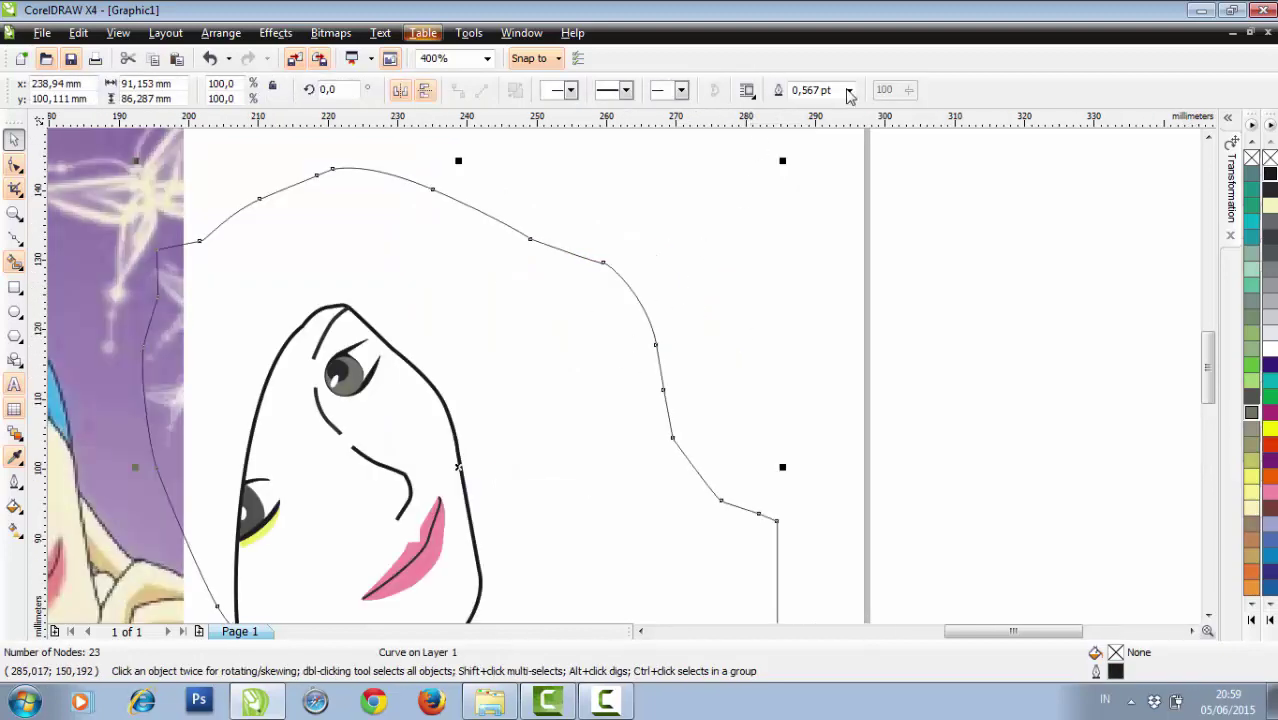
{"action": "left_click", "coordinate": [848, 91]}
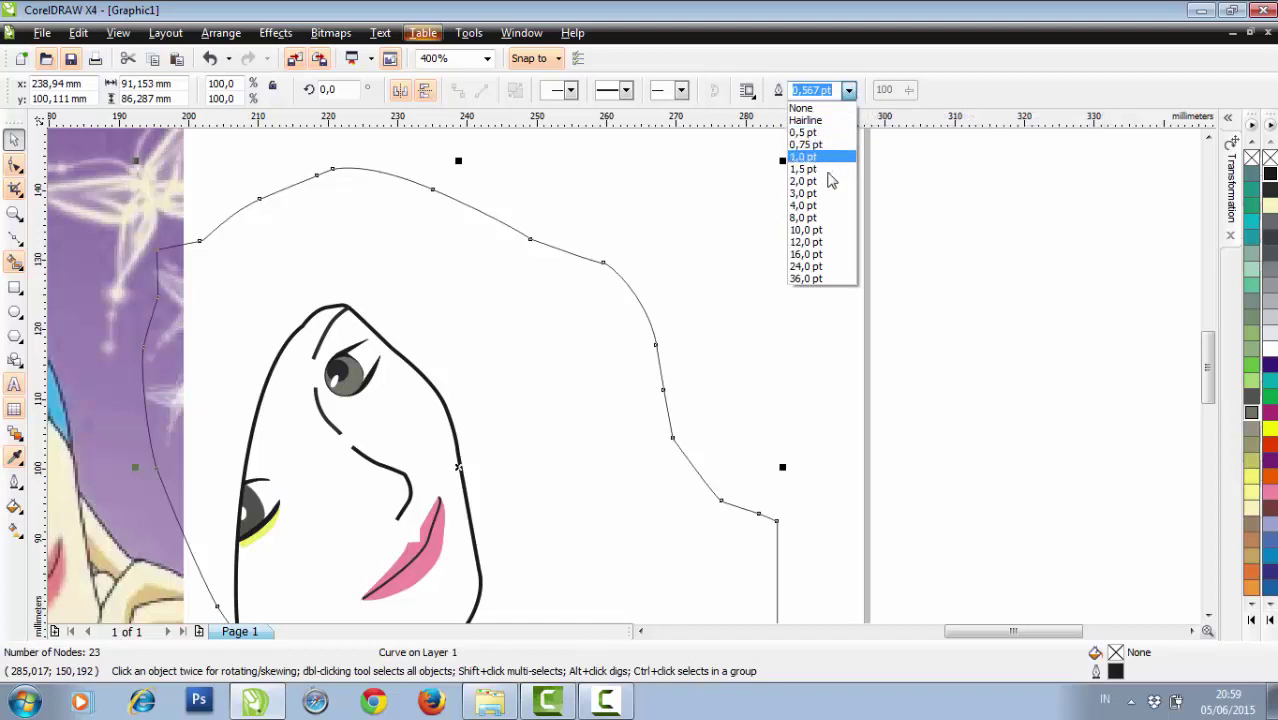
{"action": "left_click", "coordinate": [826, 175]}
Move the hijab outline about 38 mm right and 8 mm up, away from the bitmap.
{"action": "scroll", "coordinate": [660, 409], "scroll_direction": "down", "scroll_amount": 1}
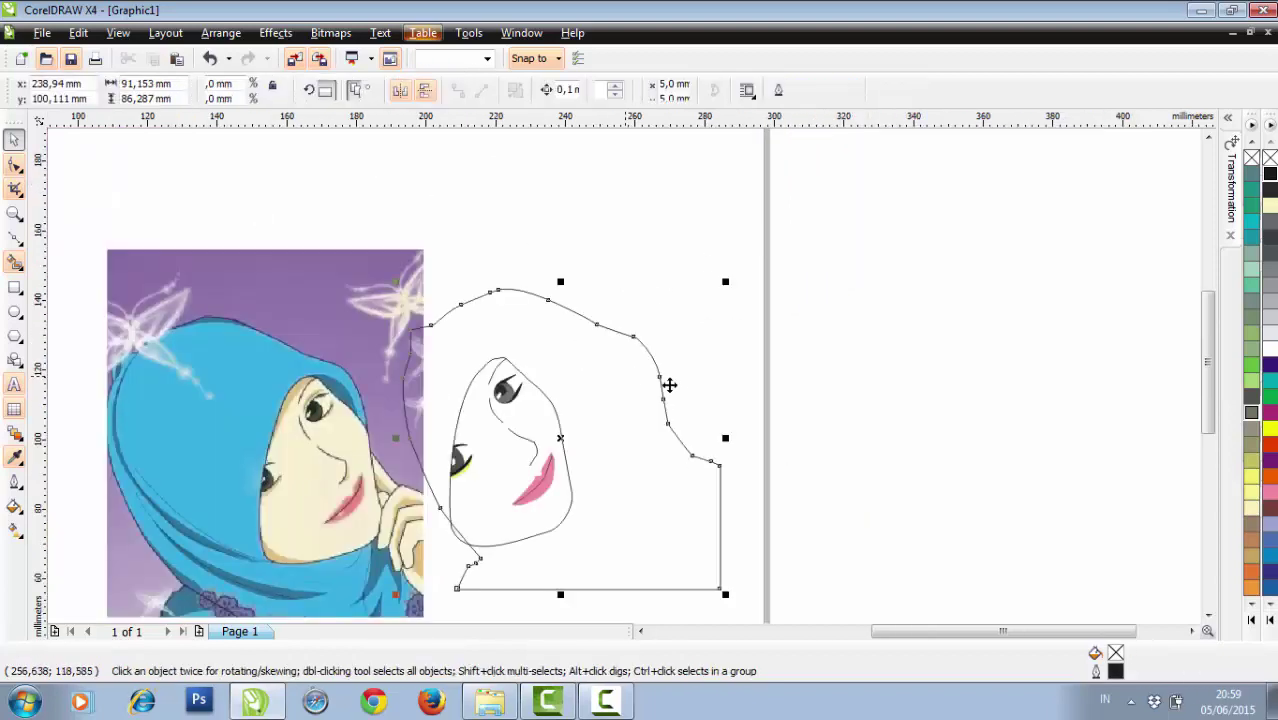
{"action": "left_click_drag", "start_coordinate": [718, 451], "coordinate": [850, 422]}
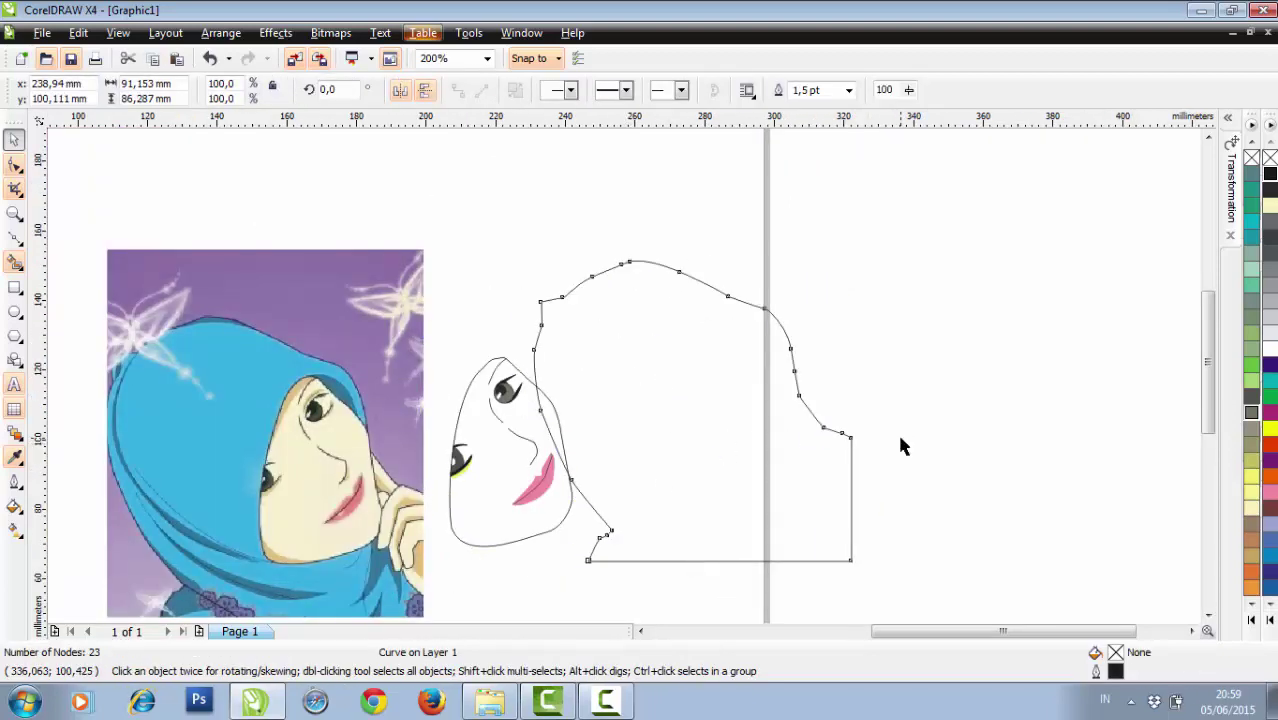
Move the hijab outline about 15 mm right, clear of the traced face.
{"action": "left_click", "coordinate": [901, 442]}
{"action": "left_click_drag", "start_coordinate": [738, 479], "coordinate": [790, 478]}
{"action": "left_click", "coordinate": [890, 399]}
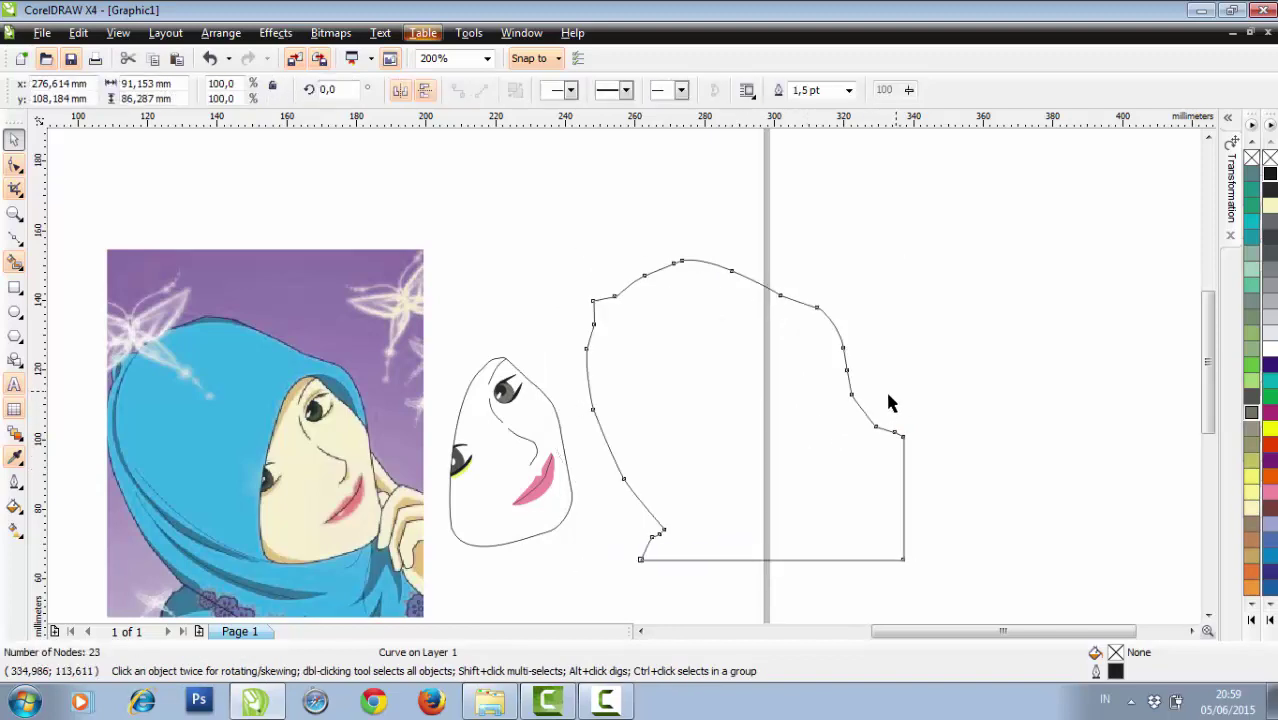
Delete the hijab outline's middle node on the lower-left curve, just above the fold at its lower end.
{"action": "left_click", "coordinate": [630, 478]}
{"action": "key", "text": "F10"}
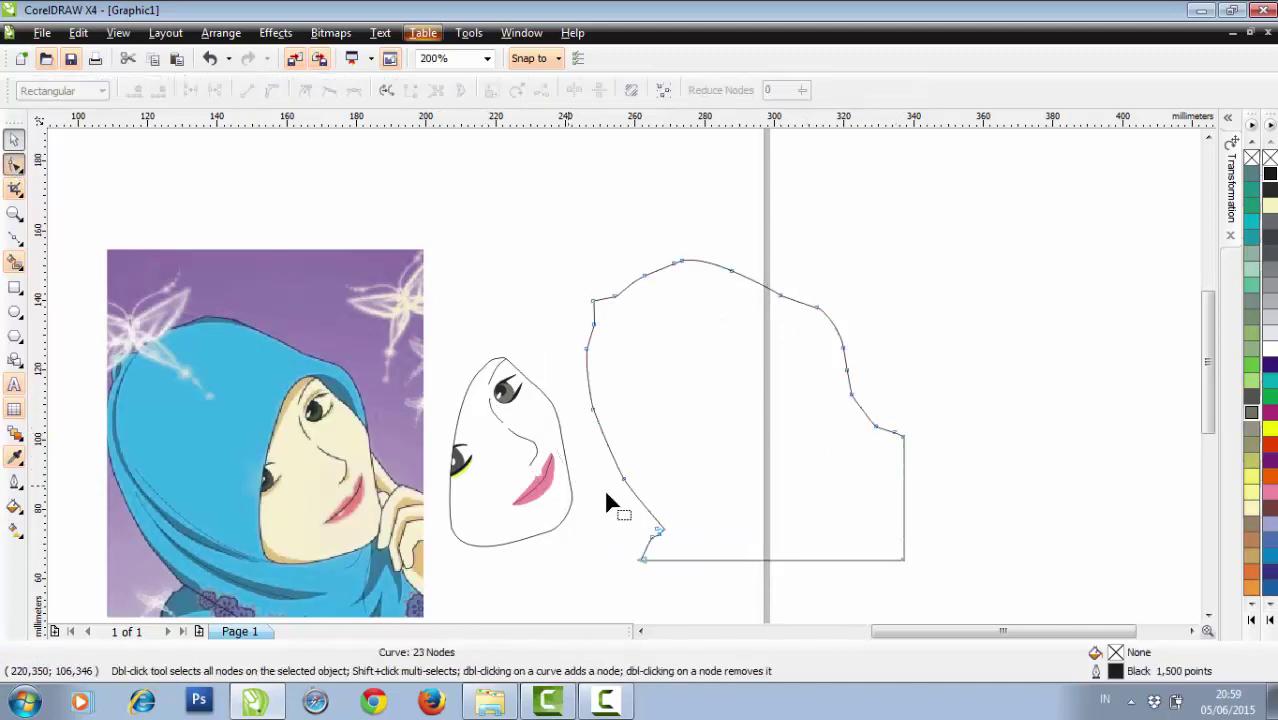
{"action": "scroll", "coordinate": [606, 488], "scroll_direction": "up", "scroll_amount": 1}
{"action": "left_click", "coordinate": [653, 346]}
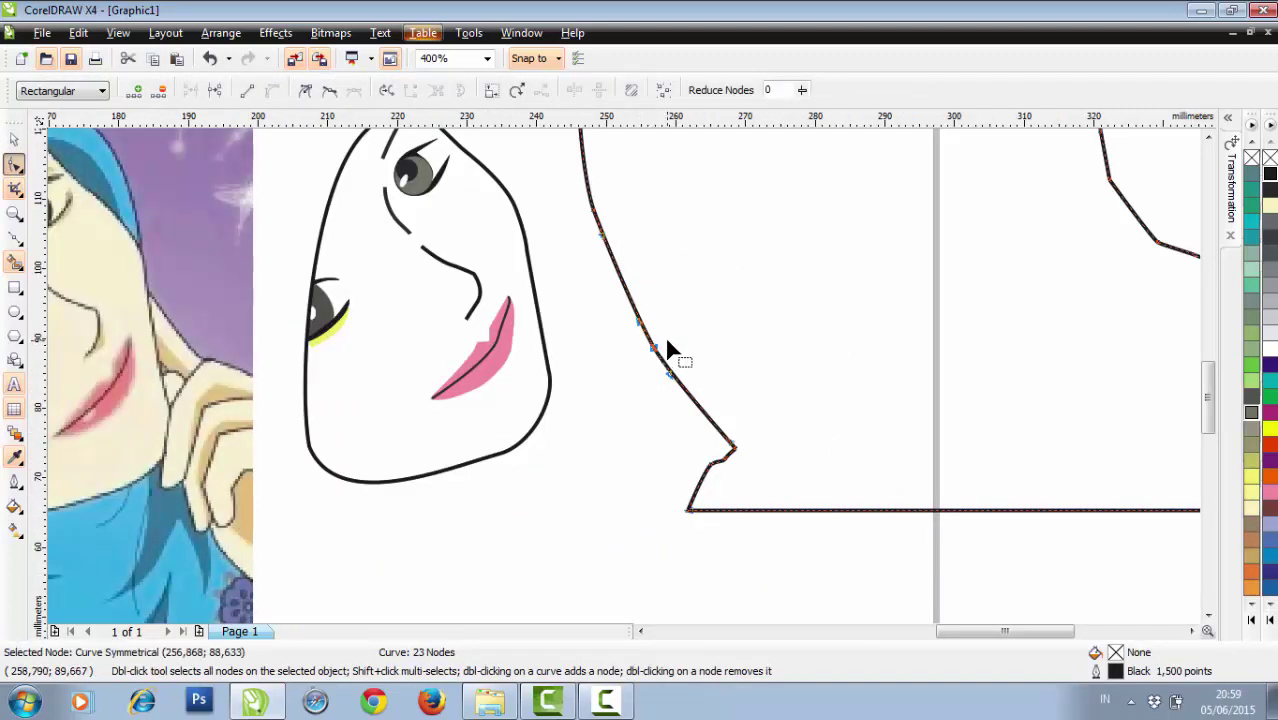
{"action": "key", "text": "Delete"}
{"action": "scroll", "coordinate": [670, 352], "scroll_direction": "down", "scroll_amount": 1}
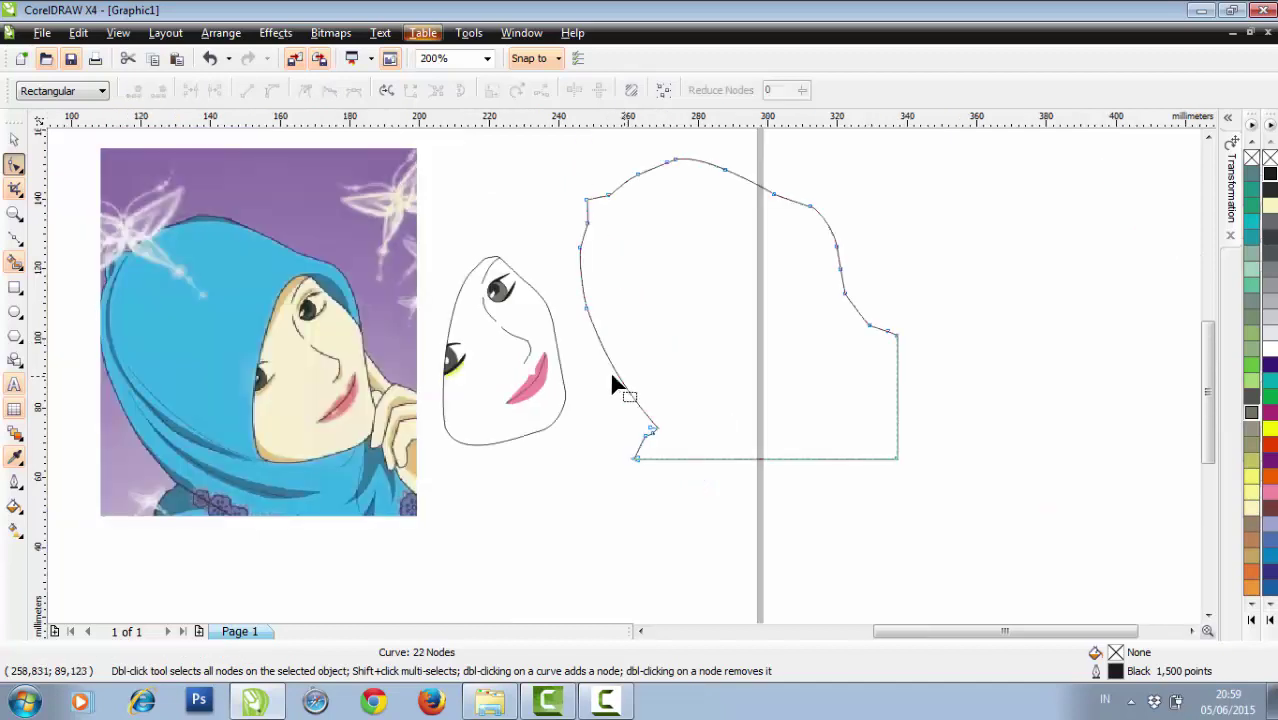
Delete the two closely spaced nodes at the crown of the hijab outline.
{"action": "scroll", "coordinate": [663, 172], "scroll_direction": "up", "scroll_amount": 1}
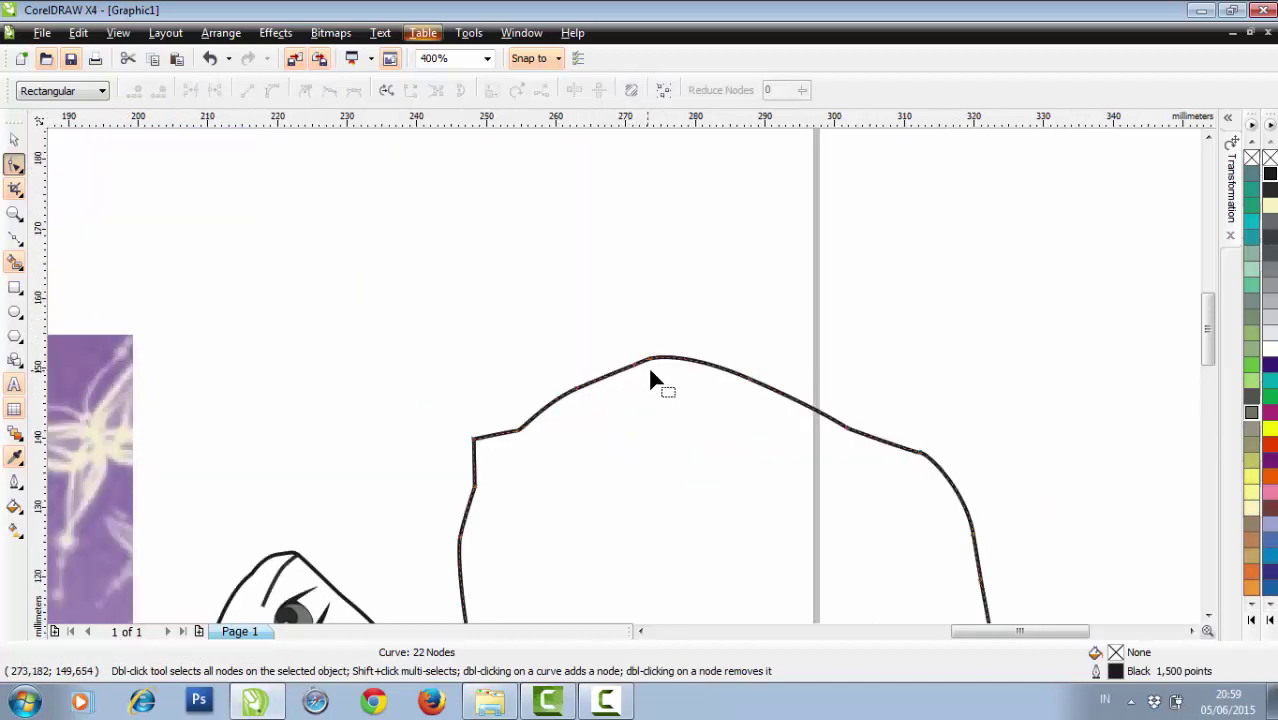
{"action": "left_click", "coordinate": [651, 364]}
{"action": "key", "text": "Delete"}
{"action": "left_click", "coordinate": [634, 365]}
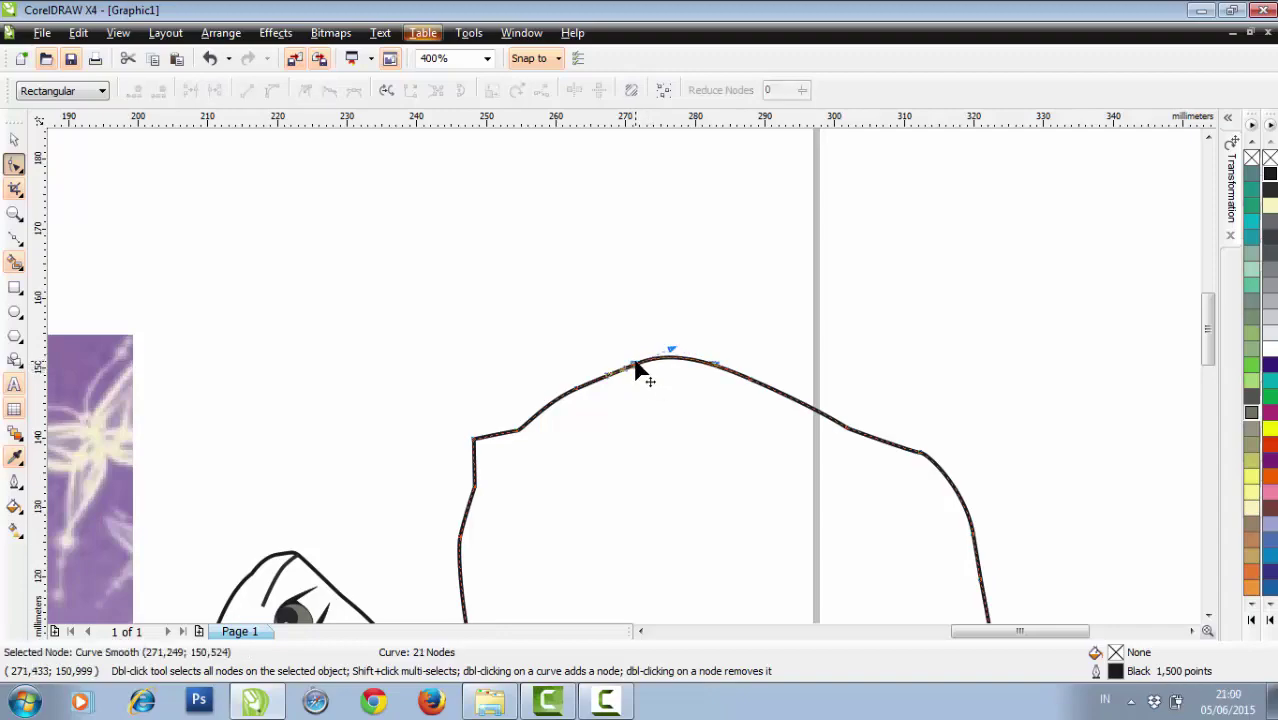
{"action": "key", "text": "Delete"}
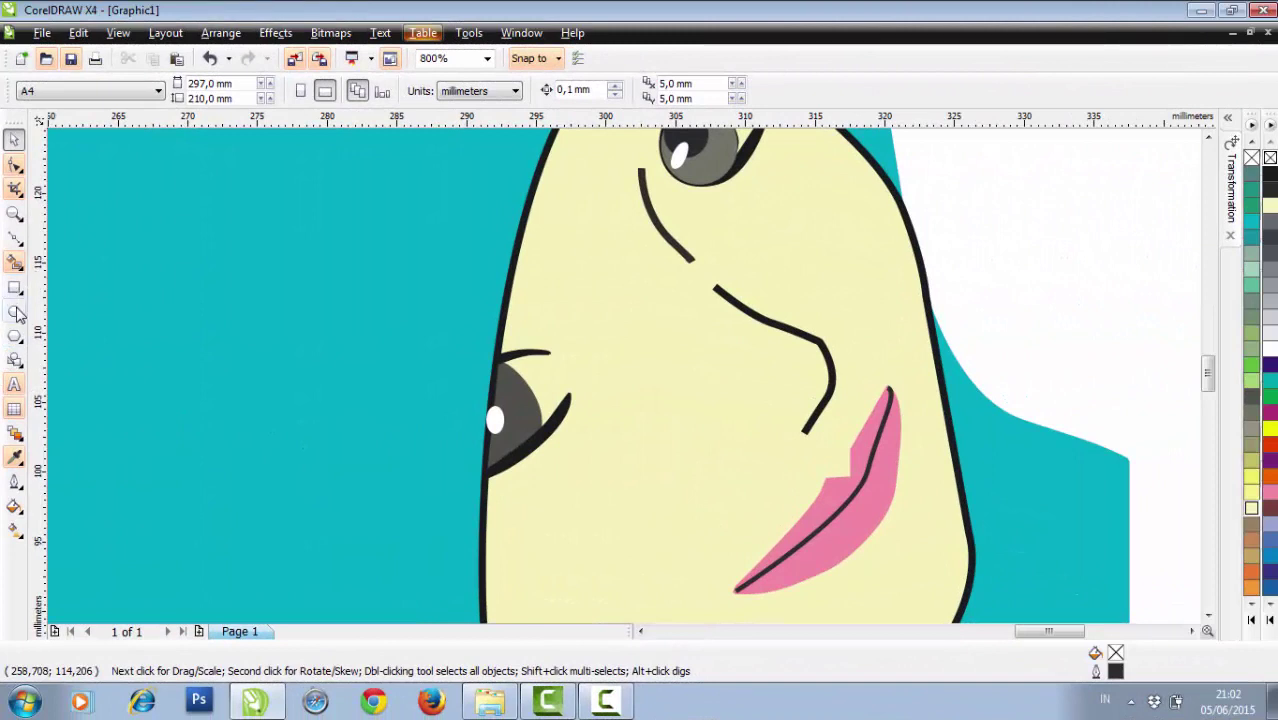
Draw an ellipse about 1.7 mm wide and 3.3 mm high over the left eye's highlight and nudge it 0.3 mm left.
{"action": "left_click", "coordinate": [15, 312]}
{"action": "scroll", "coordinate": [380, 428], "scroll_direction": "up", "scroll_amount": 1}
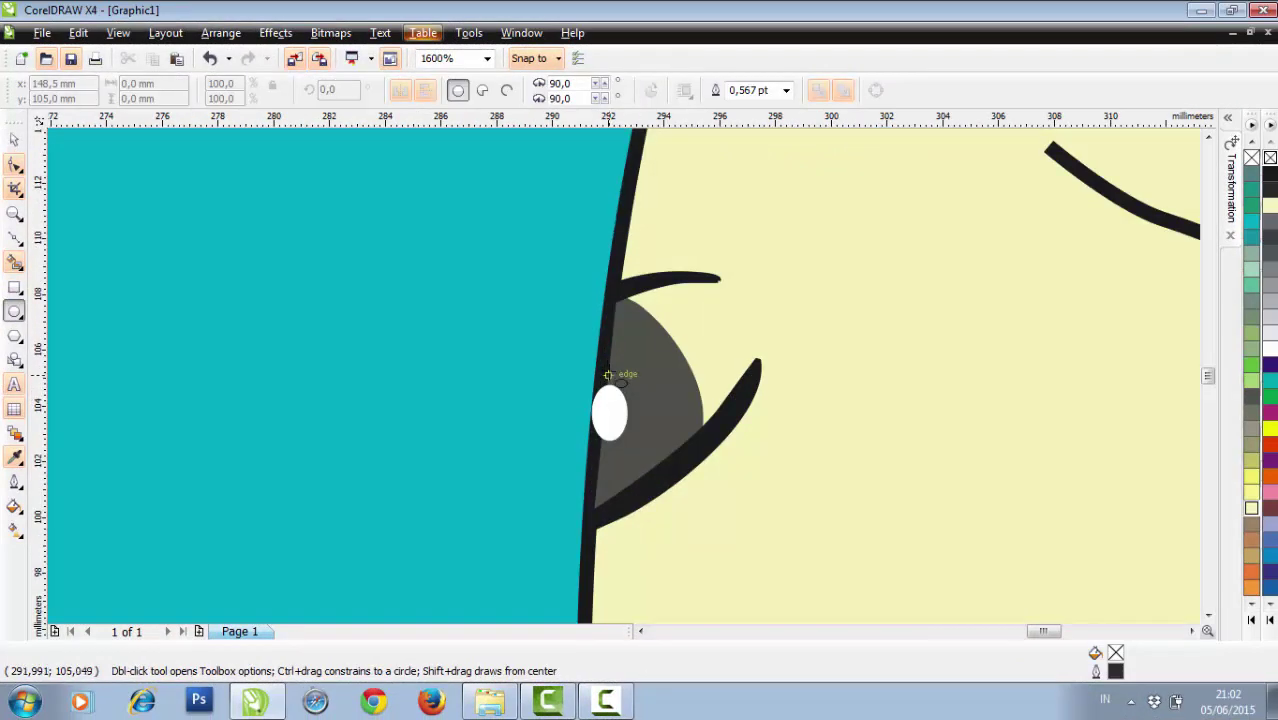
{"action": "left_click_drag", "start_coordinate": [603, 358], "coordinate": [650, 453]}
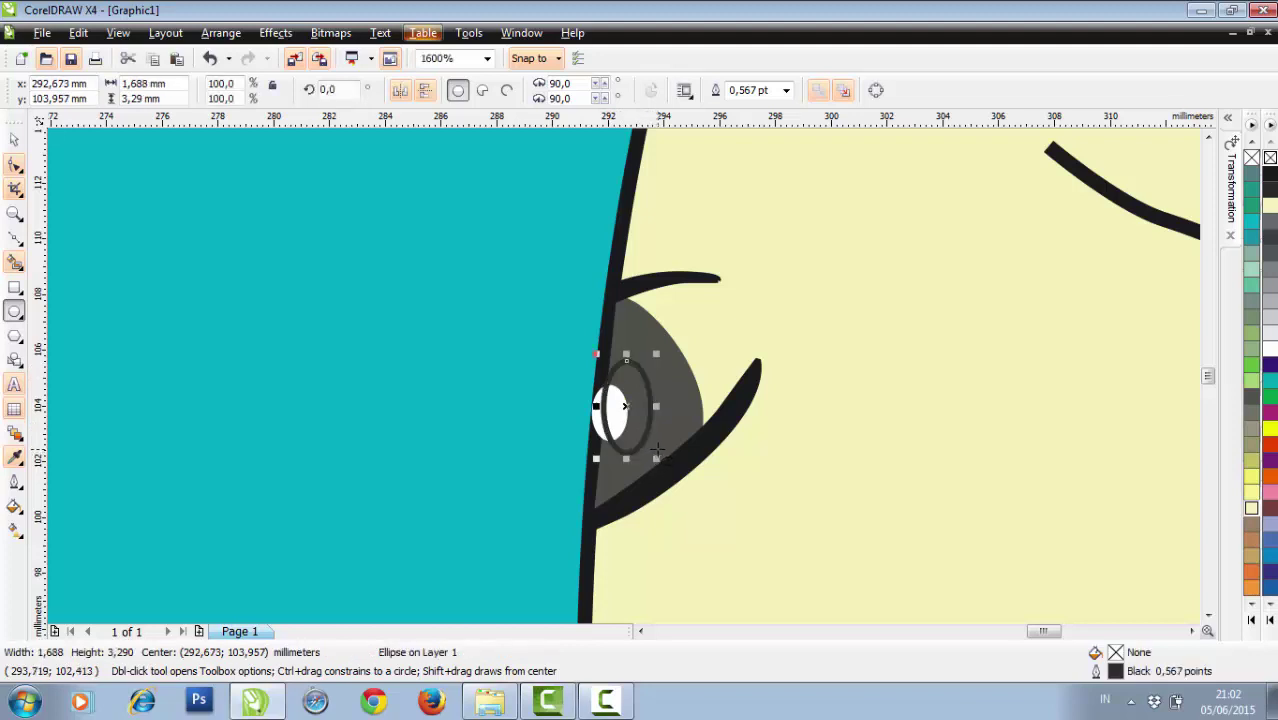
{"action": "key", "text": "Left"}
{"action": "key", "text": "Left"}
{"action": "key", "text": "Left"}
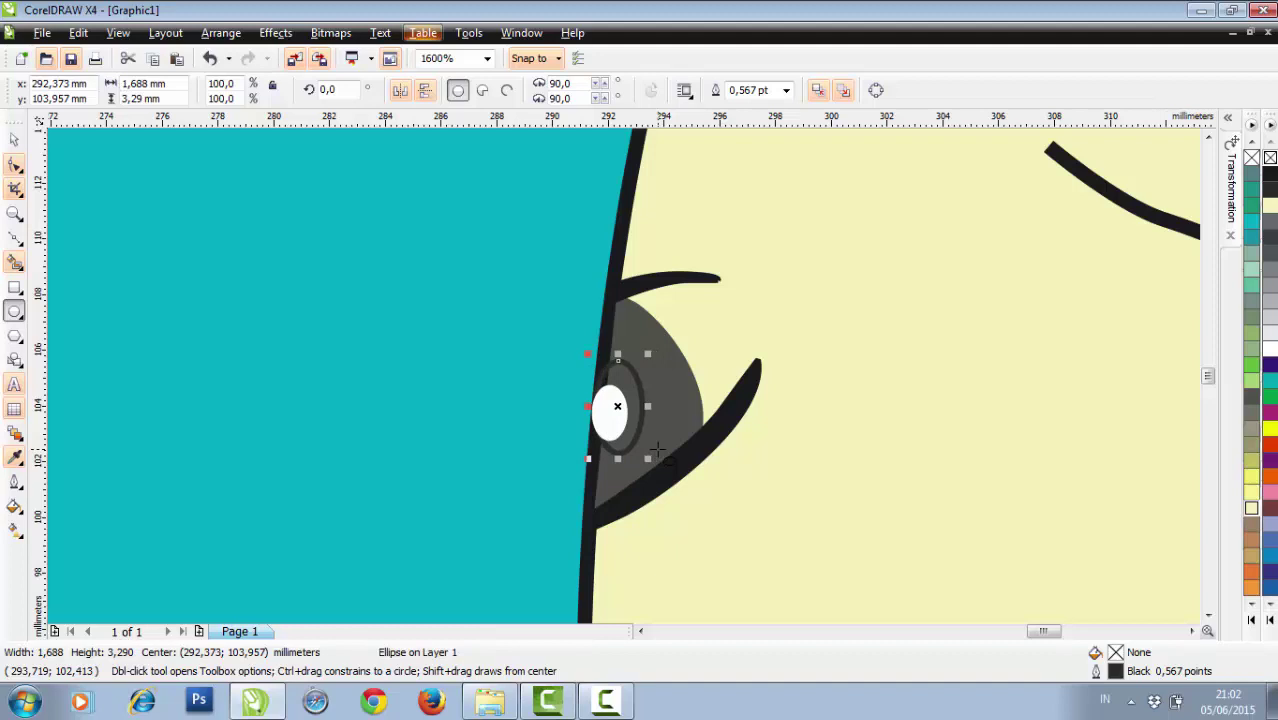
Colour the left eye's new pupil ellipse 90% Black for both fill and outline.
{"action": "scroll", "coordinate": [662, 448], "scroll_direction": "down", "scroll_amount": 2}
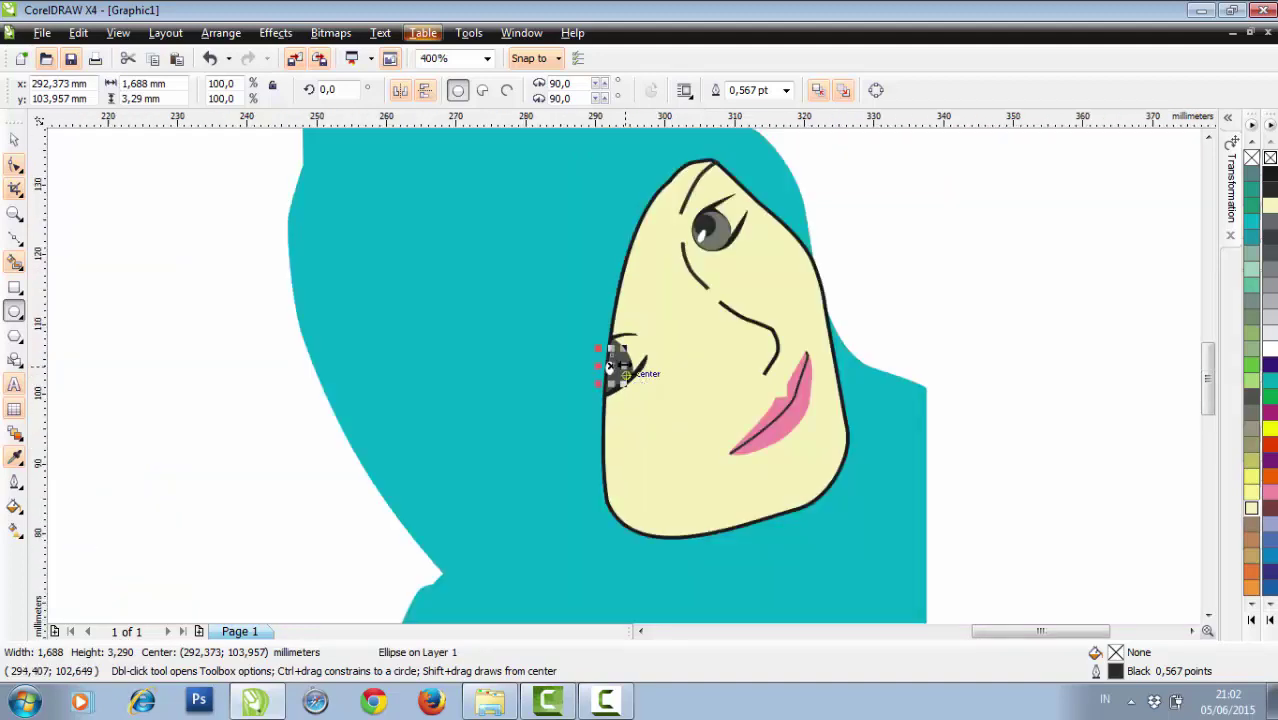
{"action": "scroll", "coordinate": [624, 374], "scroll_direction": "down", "scroll_amount": 1}
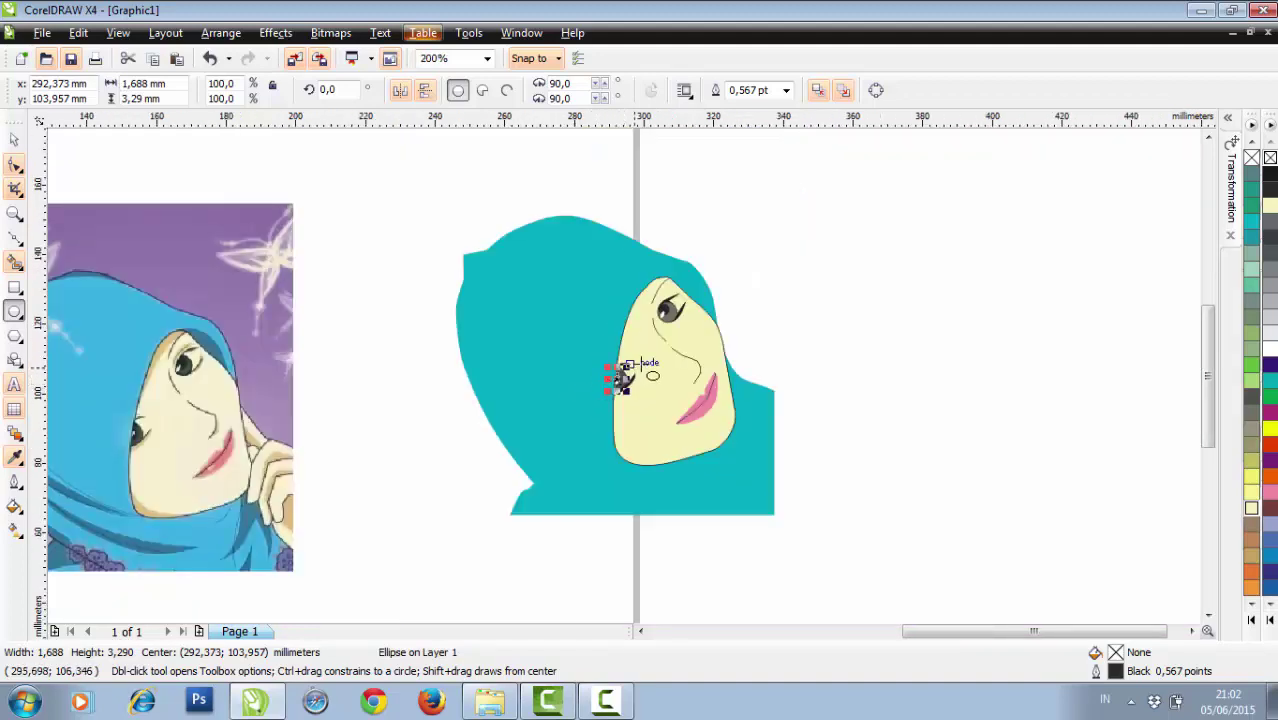
{"action": "scroll", "coordinate": [600, 370], "scroll_direction": "up", "scroll_amount": 2}
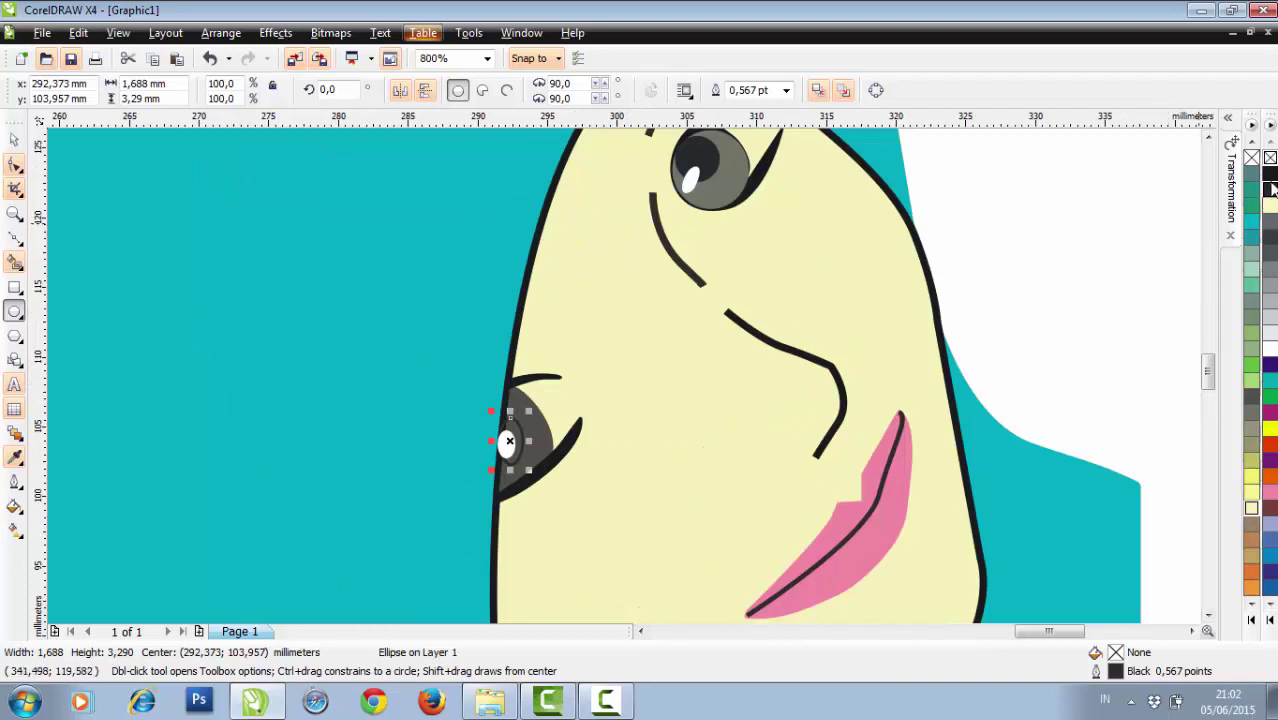
{"action": "left_click", "coordinate": [1268, 190]}
{"action": "right_click", "coordinate": [1268, 190]}
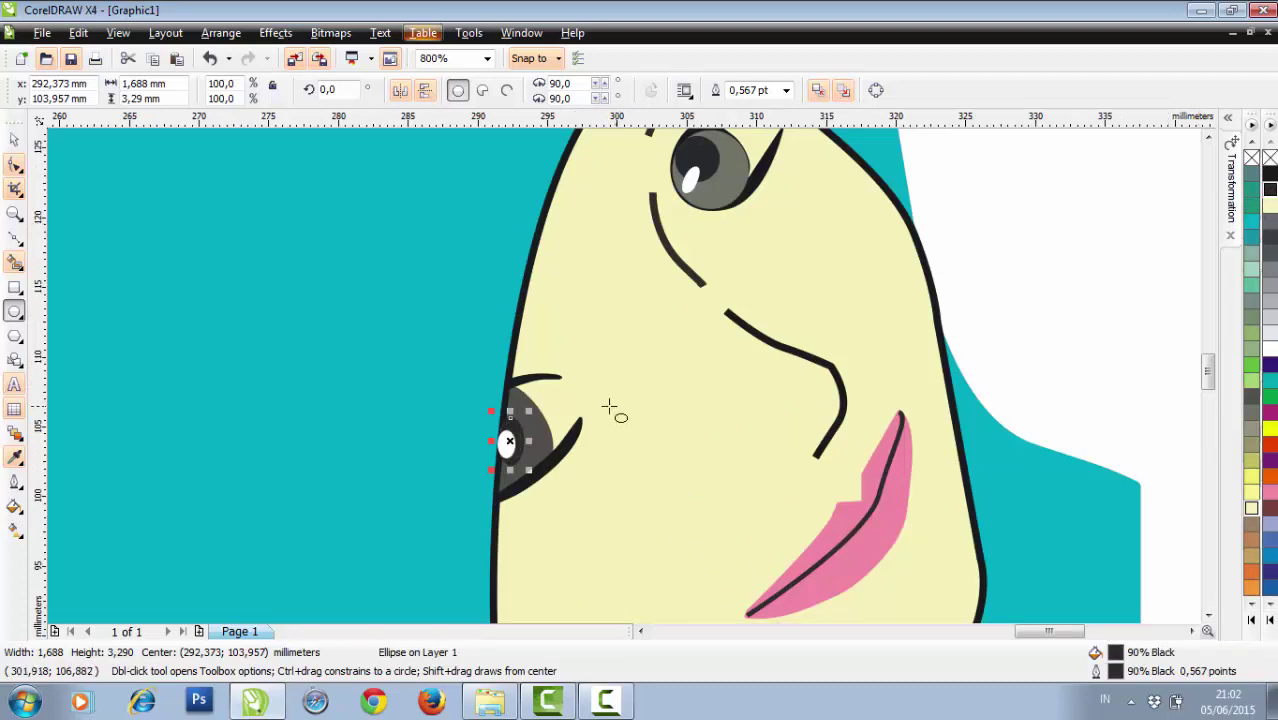
{"action": "left_click", "coordinate": [14, 140]}
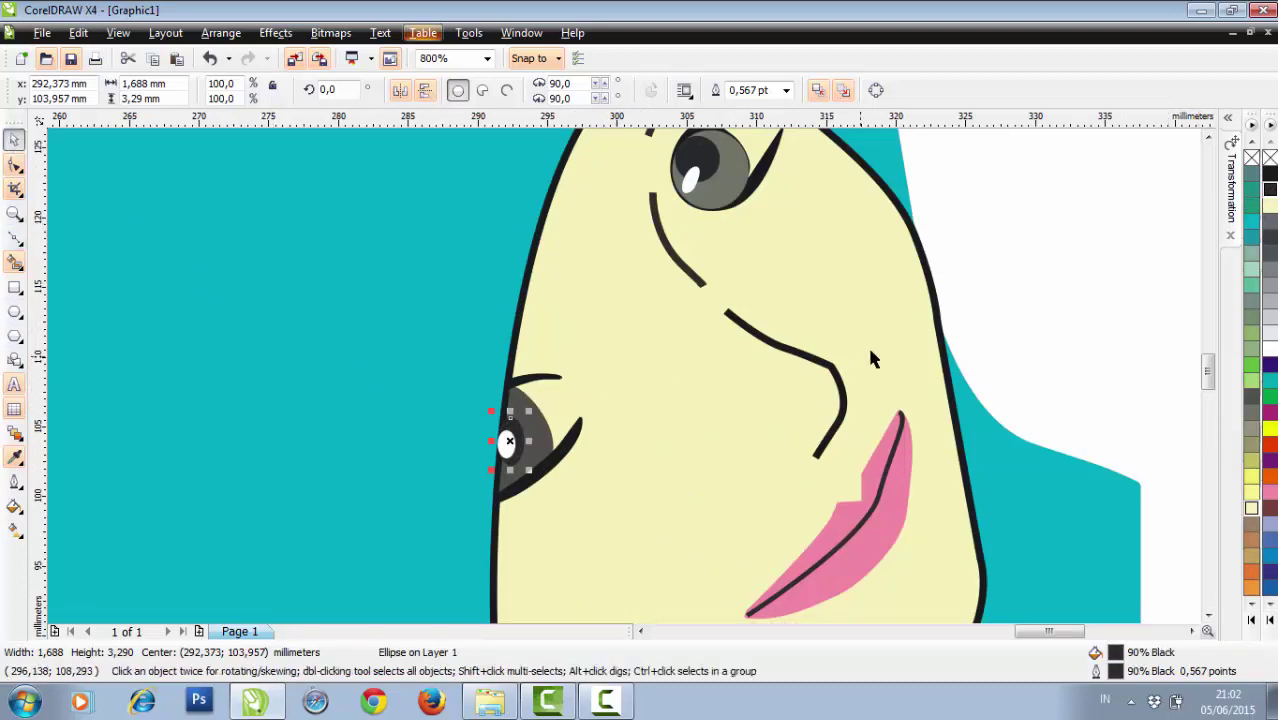
{"action": "left_click", "coordinate": [988, 312]}
Nudge the white highlight ellipse in the left eye 0.1 mm right.
{"action": "scroll", "coordinate": [515, 452], "scroll_direction": "up", "scroll_amount": 1}
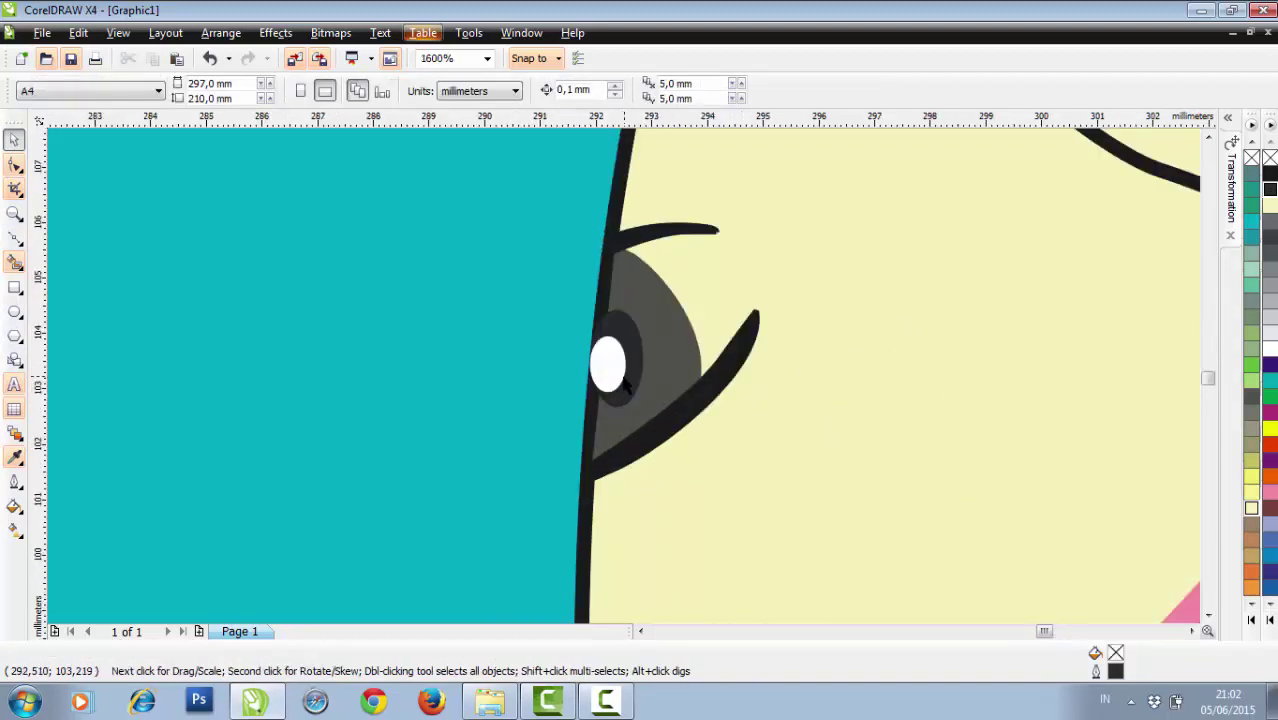
{"action": "scroll", "coordinate": [625, 390], "scroll_direction": "up", "scroll_amount": 1}
{"action": "left_click", "coordinate": [607, 380]}
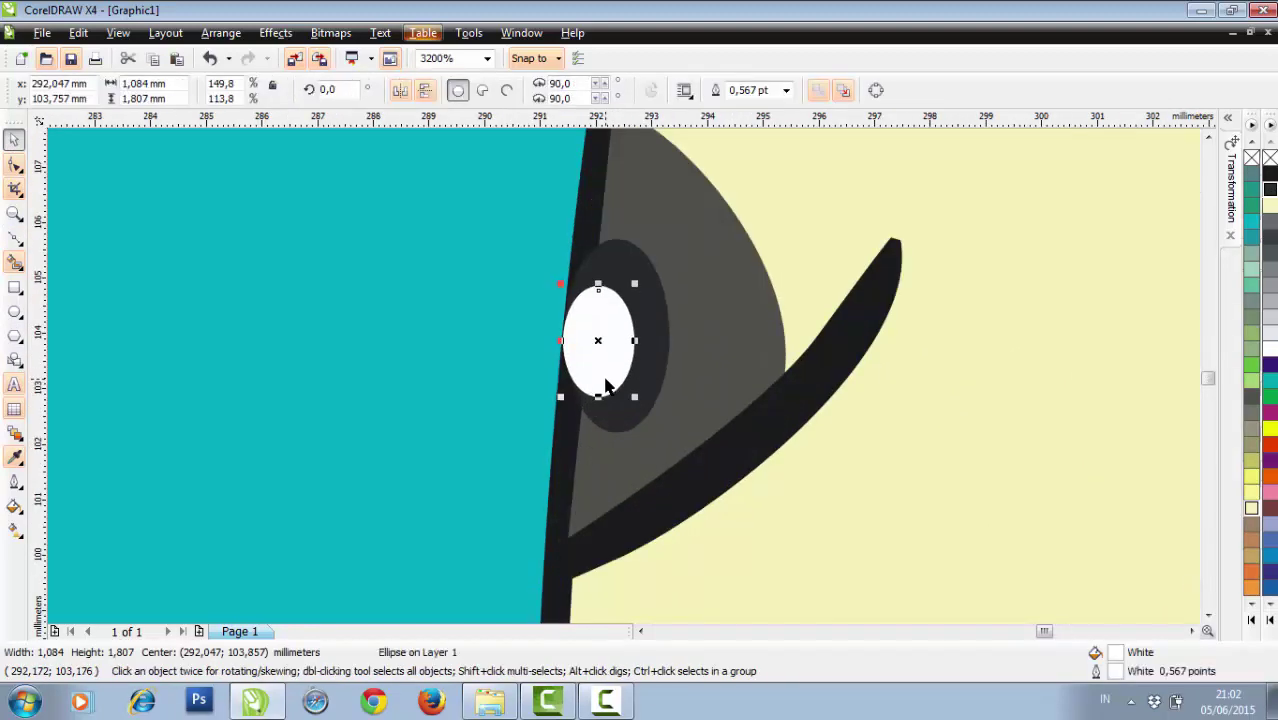
{"action": "key", "text": "Right"}
{"action": "scroll", "coordinate": [605, 380], "scroll_direction": "down", "scroll_amount": 3}
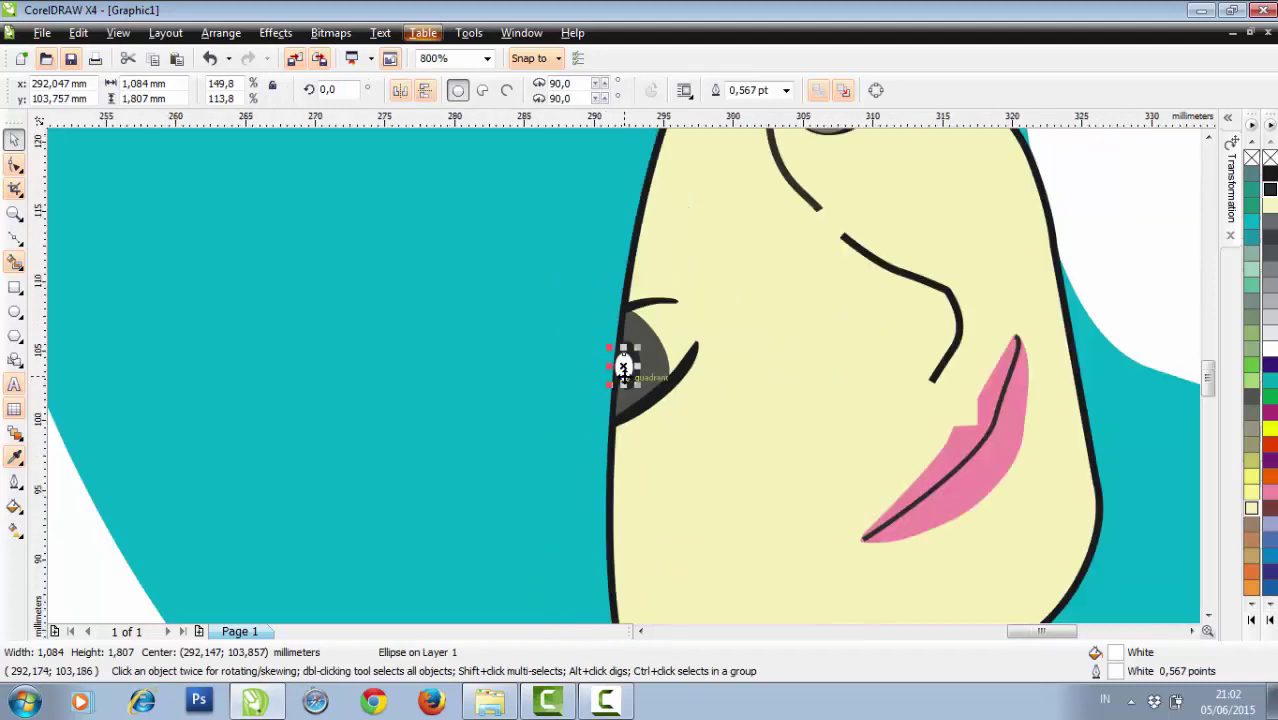
{"action": "left_click", "coordinate": [883, 325]}
{"action": "scroll", "coordinate": [650, 456], "scroll_direction": "down", "scroll_amount": 1}
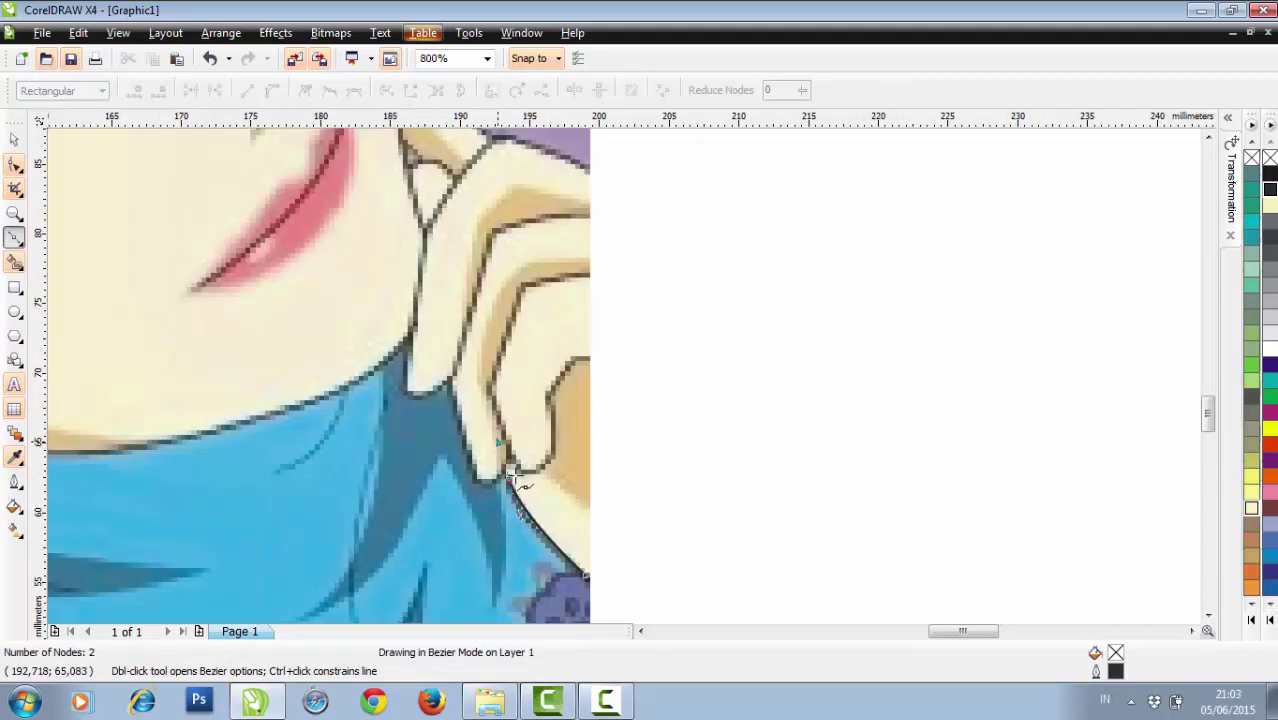
Finish the two-node Bezier curve along the wrist's lower edge in the bitmap and colour its outline red.
{"action": "scroll", "coordinate": [613, 362], "scroll_direction": "up", "scroll_amount": 1}
{"action": "key", "text": "space"}
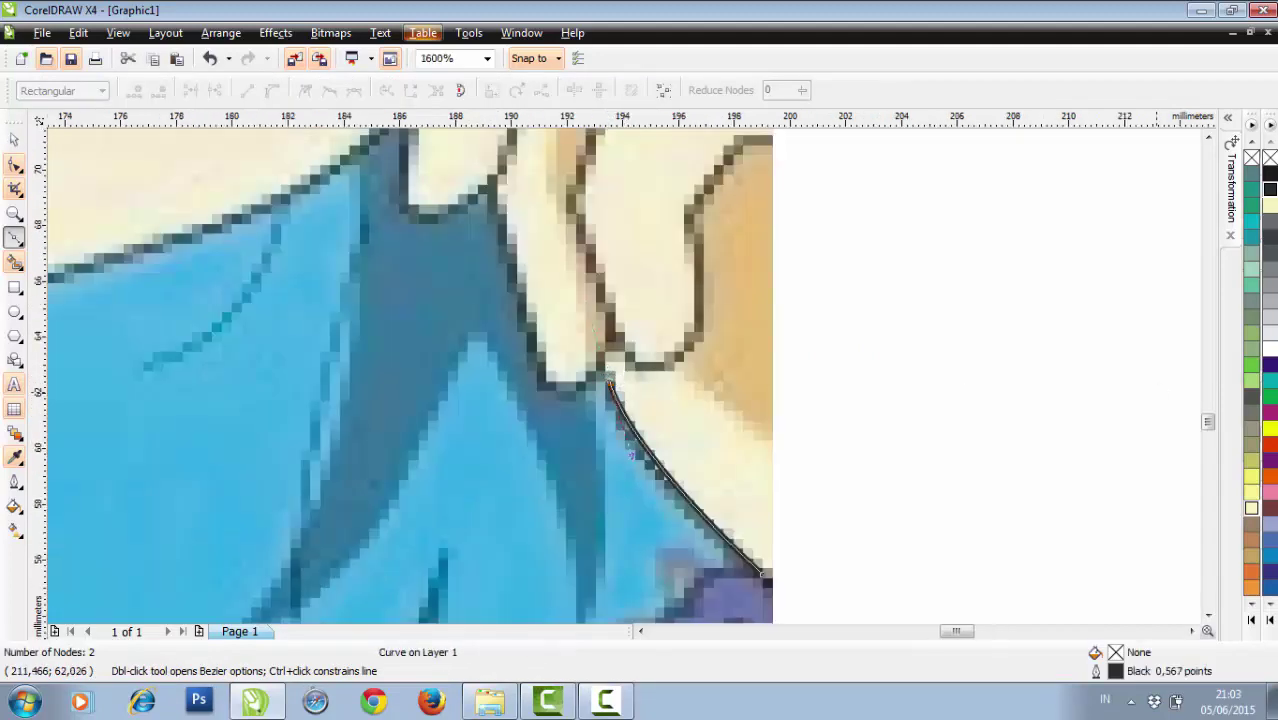
{"action": "right_click", "coordinate": [1270, 444]}
Continue the hand curve around the lowest fingertip and up its edge to the notch below the next finger.
{"action": "scroll", "coordinate": [621, 371], "scroll_direction": "down", "scroll_amount": 1}
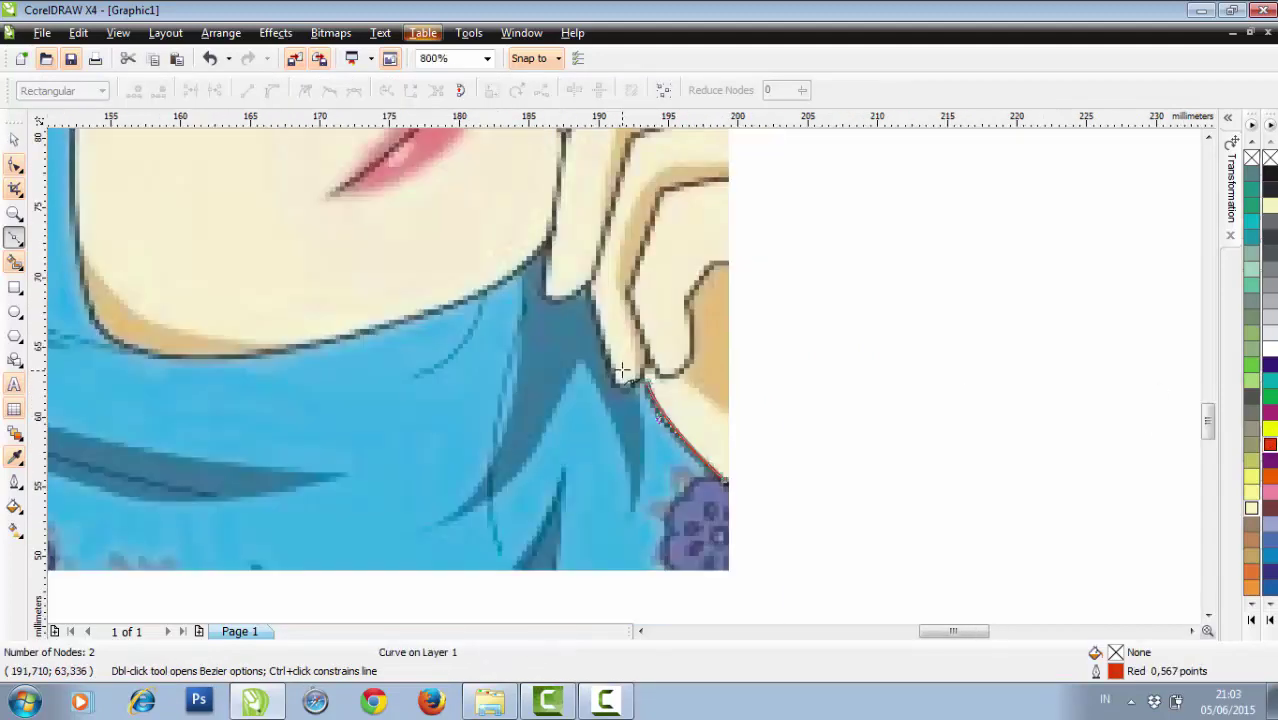
{"action": "scroll", "coordinate": [621, 371], "scroll_direction": "down", "scroll_amount": 1}
{"action": "scroll", "coordinate": [624, 380], "scroll_direction": "up", "scroll_amount": 2}
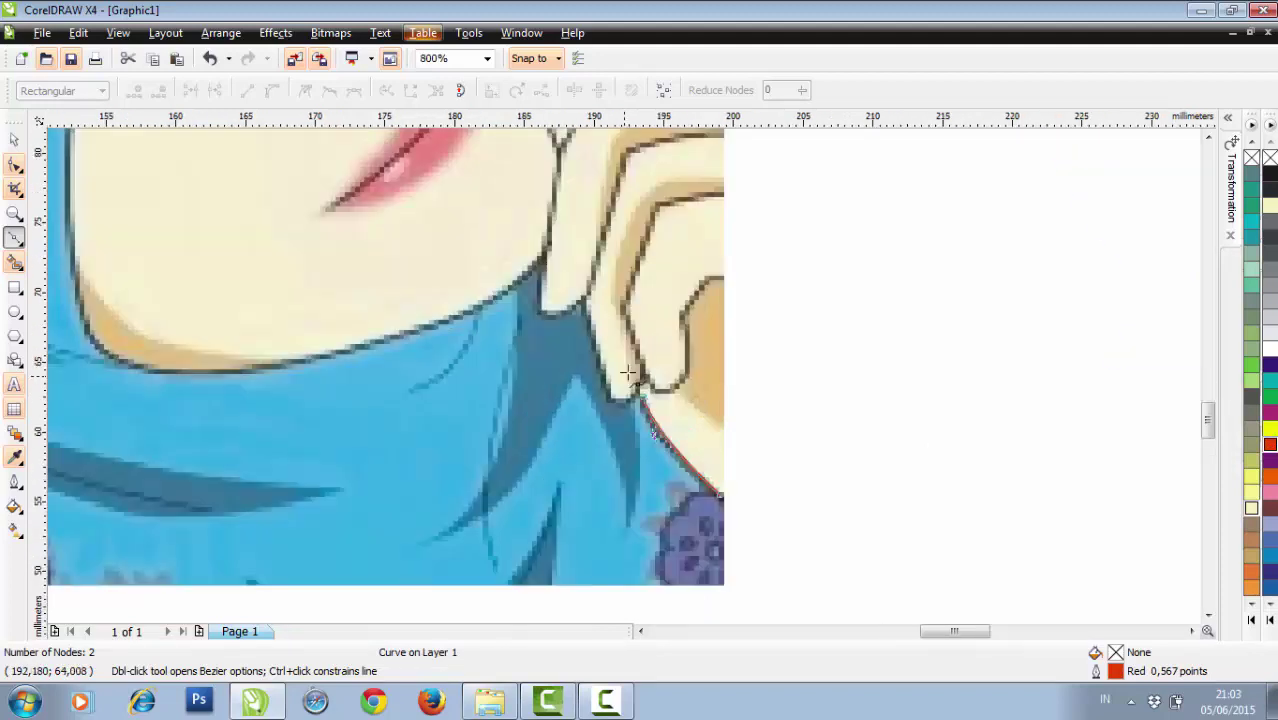
{"action": "left_click", "coordinate": [619, 430]}
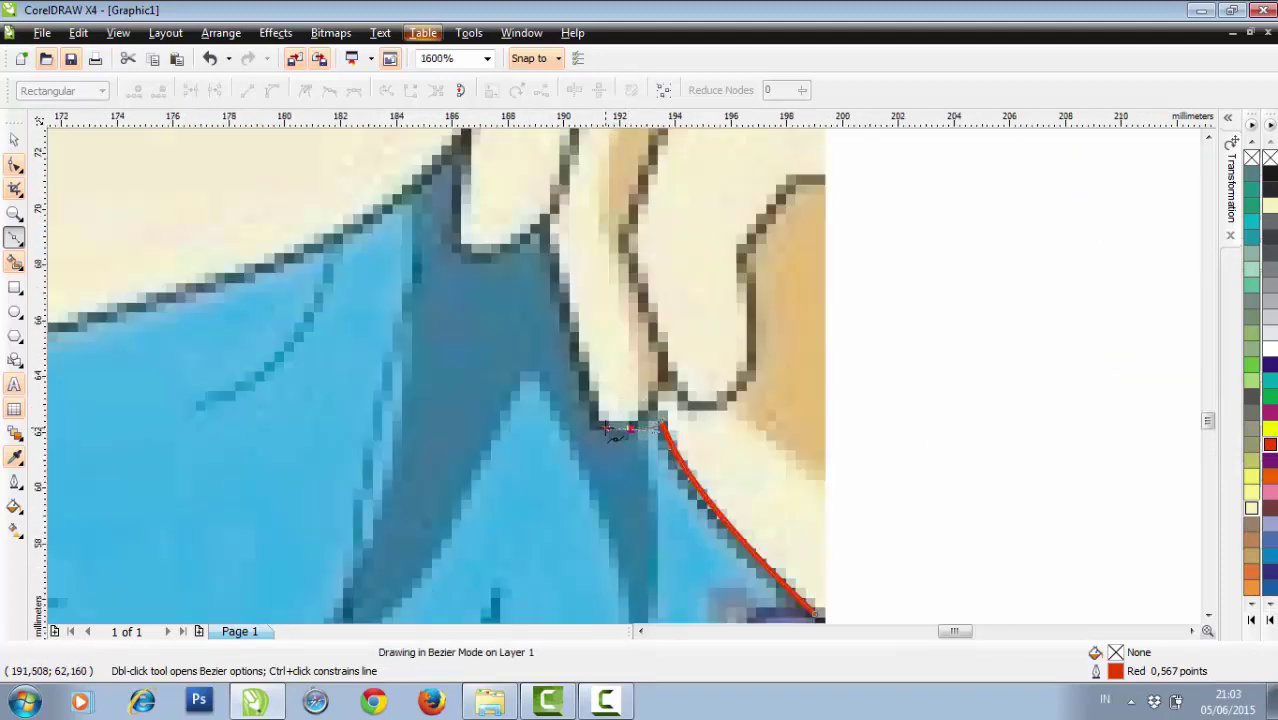
{"action": "left_click", "coordinate": [607, 428]}
{"action": "left_click_drag", "start_coordinate": [566, 339], "coordinate": [558, 303]}
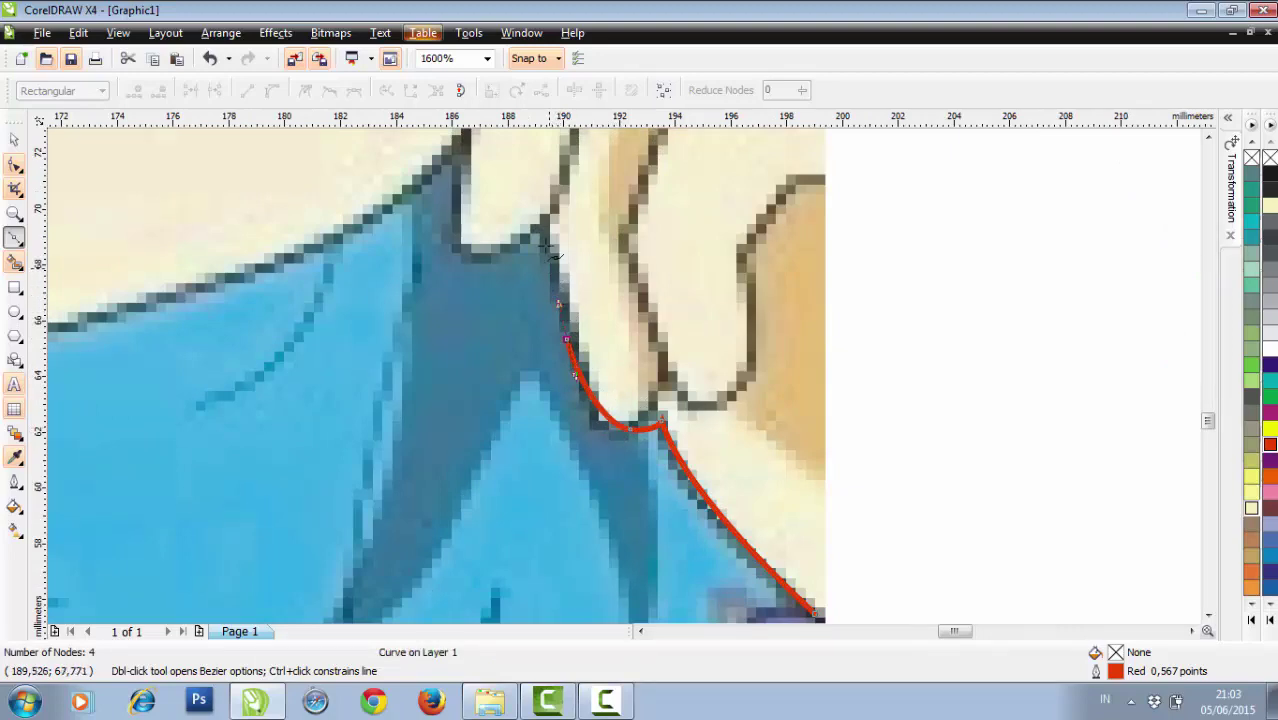
{"action": "left_click", "coordinate": [546, 237]}
{"action": "scroll", "coordinate": [548, 240], "scroll_direction": "down", "scroll_amount": 3}
{"action": "scroll", "coordinate": [620, 375], "scroll_direction": "up", "scroll_amount": 3}
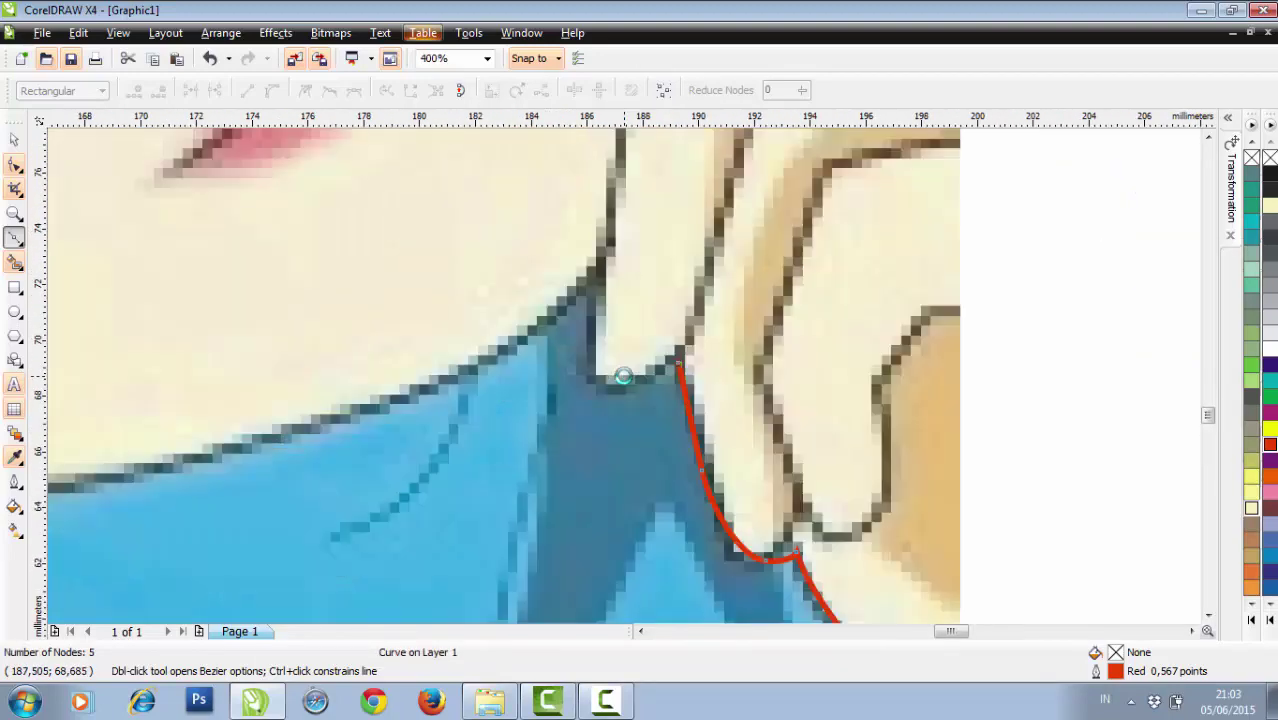
Continue the hand curve around the fingertip below the chin and up towards the edge of the face.
{"action": "left_click_drag", "start_coordinate": [619, 379], "coordinate": [598, 380]}
{"action": "scroll", "coordinate": [598, 380], "scroll_direction": "down", "scroll_amount": 2}
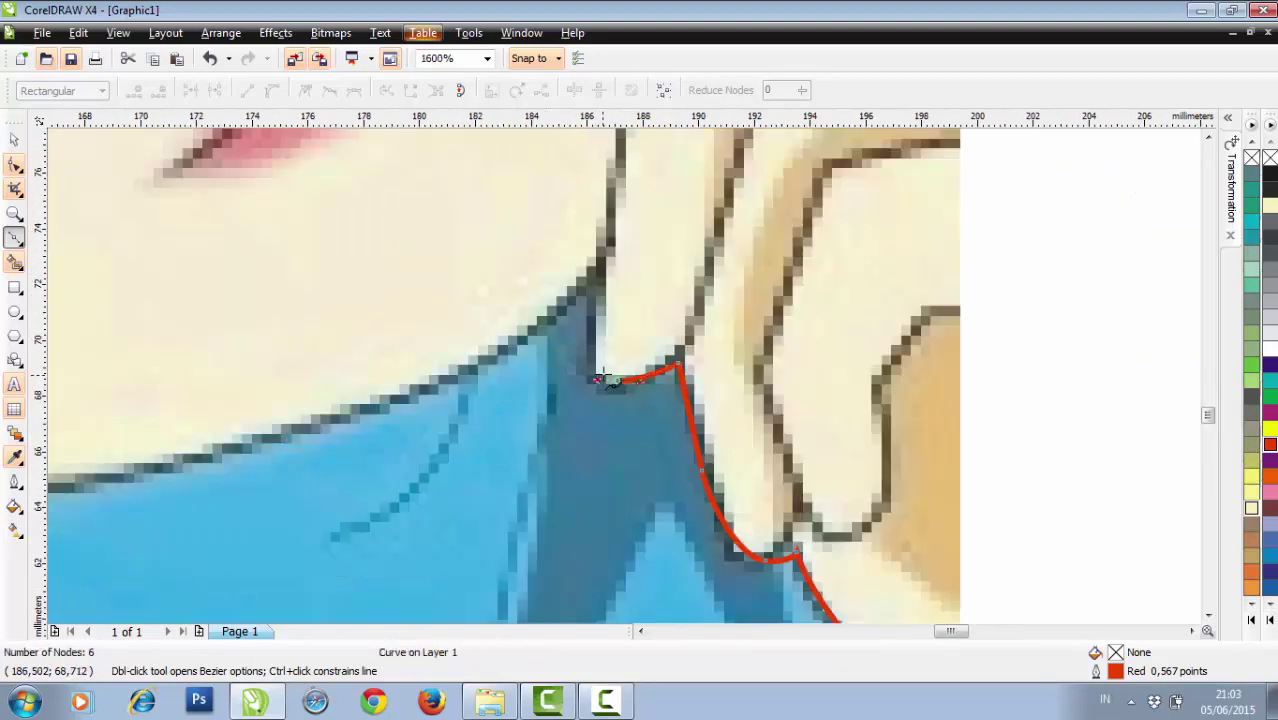
{"action": "scroll", "coordinate": [622, 374], "scroll_direction": "up", "scroll_amount": 1}
{"action": "scroll", "coordinate": [622, 378], "scroll_direction": "down", "scroll_amount": 1}
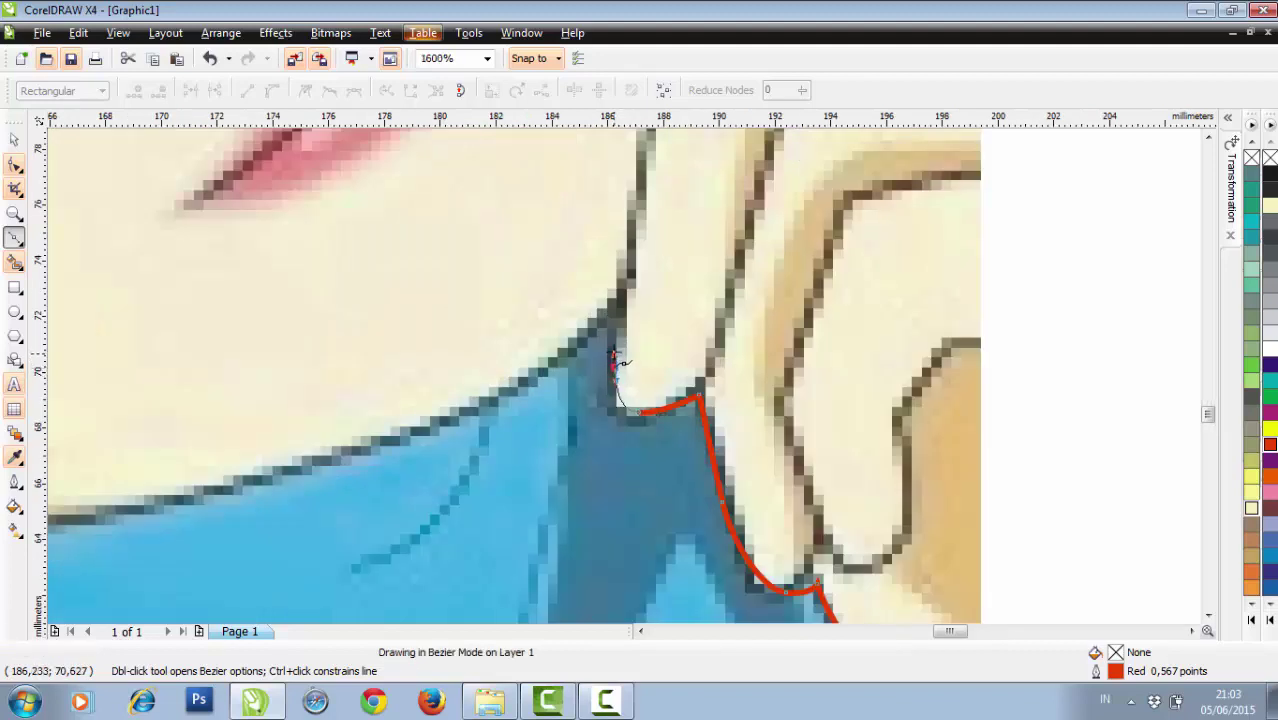
{"action": "left_click", "coordinate": [617, 352]}
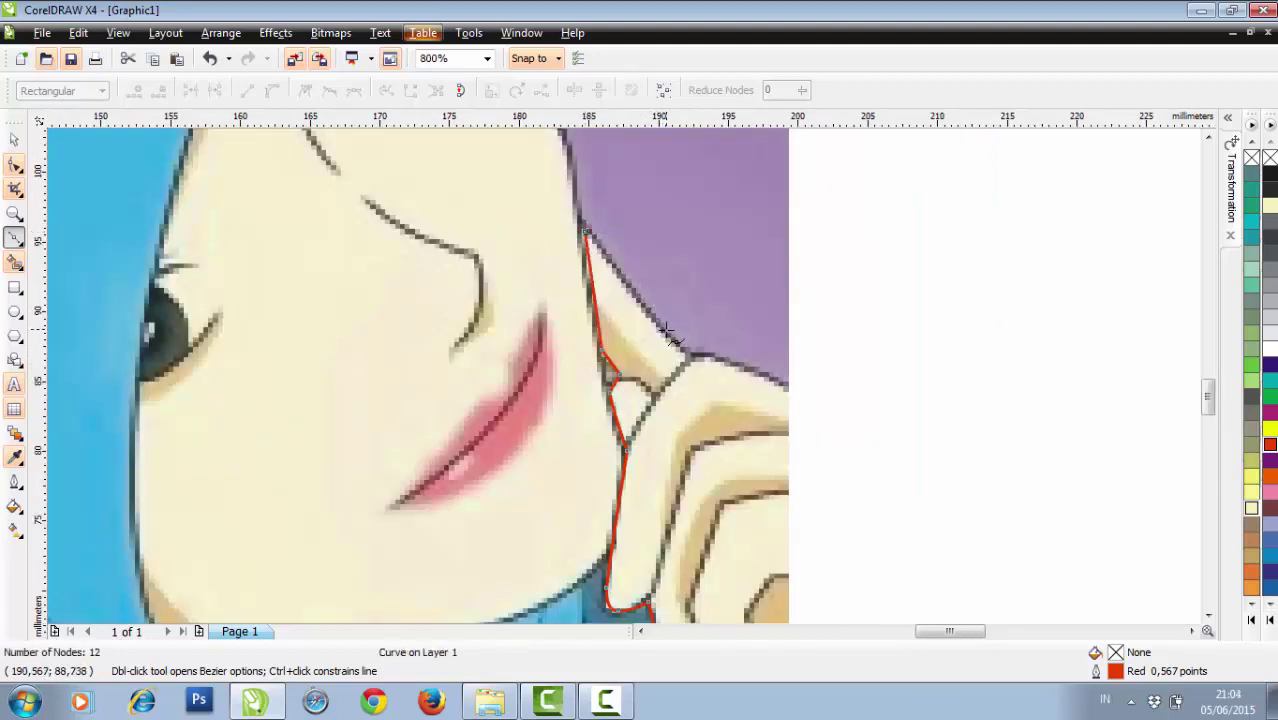
Trace the hand's upper edge over the knuckle to the picture's right border.
{"action": "left_click", "coordinate": [688, 351]}
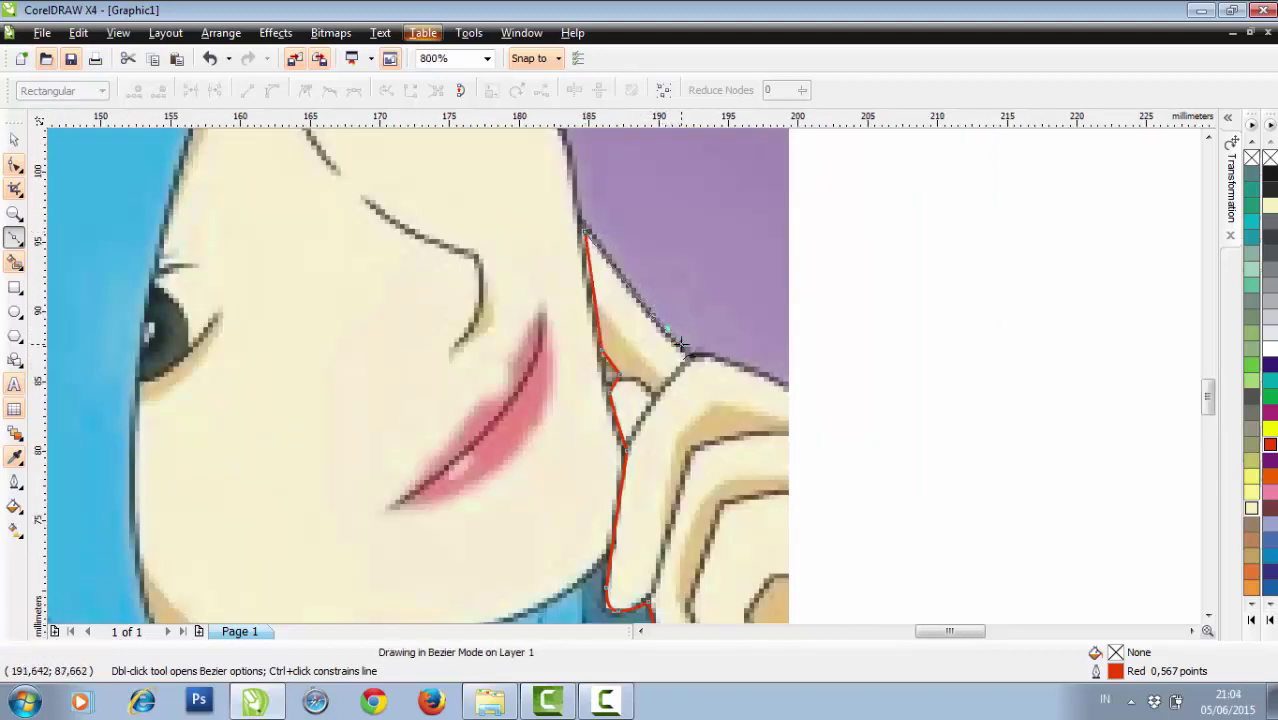
{"action": "scroll", "coordinate": [700, 366], "scroll_direction": "up", "scroll_amount": 1}
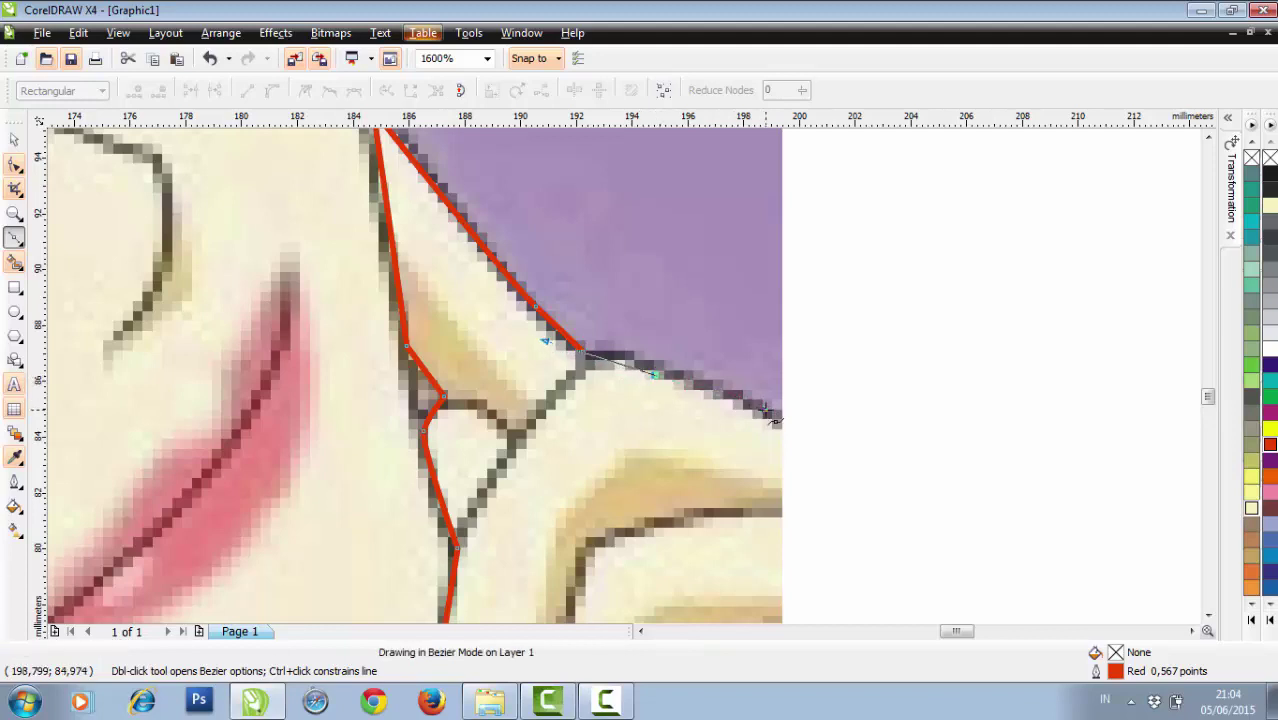
{"action": "left_click", "coordinate": [776, 414]}
{"action": "scroll", "coordinate": [655, 476], "scroll_direction": "down", "scroll_amount": 1}
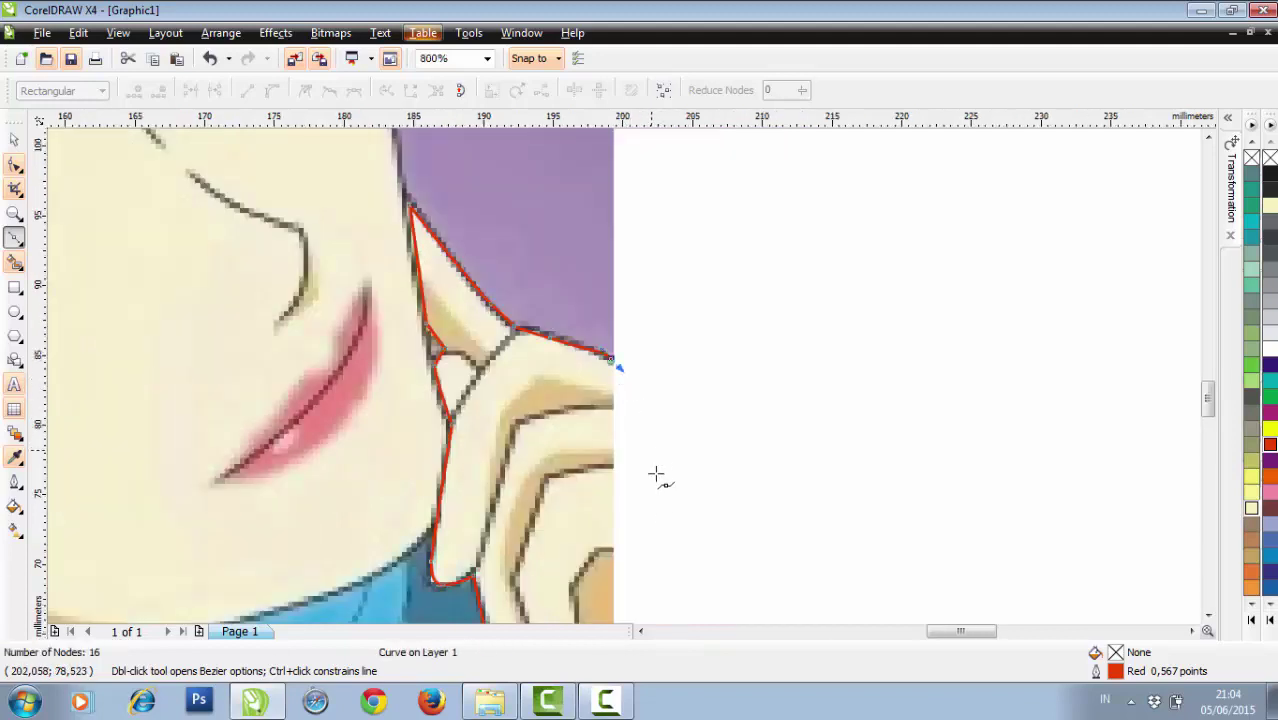
Close the hand outline down the picture's right border at its starting node by the wrist.
{"action": "scroll", "coordinate": [616, 428], "scroll_direction": "down", "scroll_amount": 1}
{"action": "scroll", "coordinate": [612, 438], "scroll_direction": "up", "scroll_amount": 1}
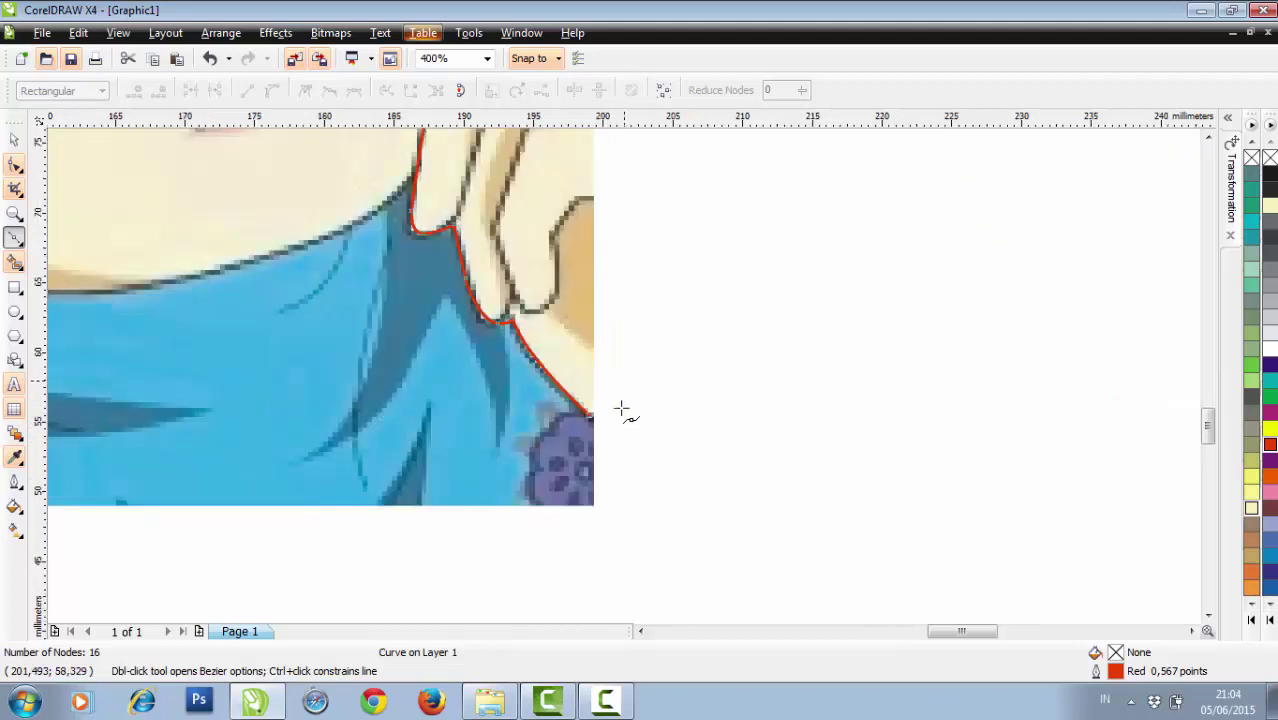
{"action": "left_click", "coordinate": [593, 426]}
{"action": "scroll", "coordinate": [594, 428], "scroll_direction": "down", "scroll_amount": 1}
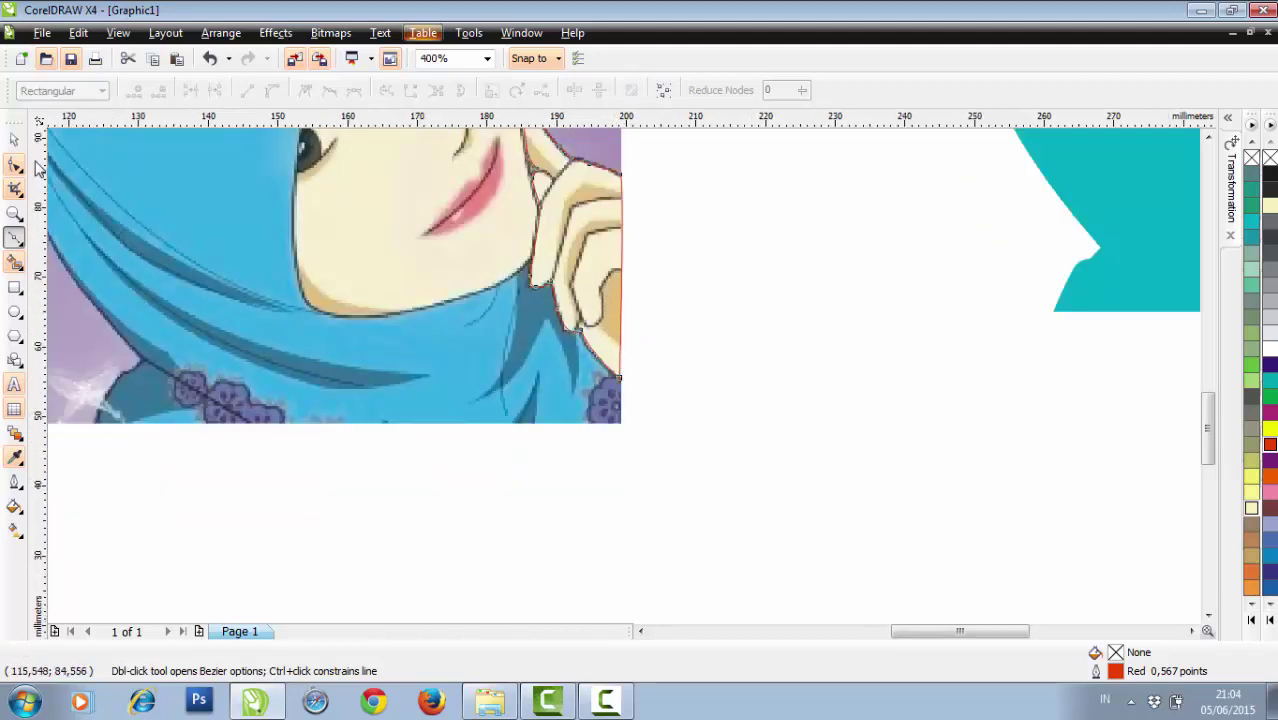
Move the closed hand outline about 17 mm right and 3 mm down, off the bitmap.
{"action": "left_click", "coordinate": [15, 140]}
{"action": "left_click_drag", "start_coordinate": [605, 294], "coordinate": [720, 314]}
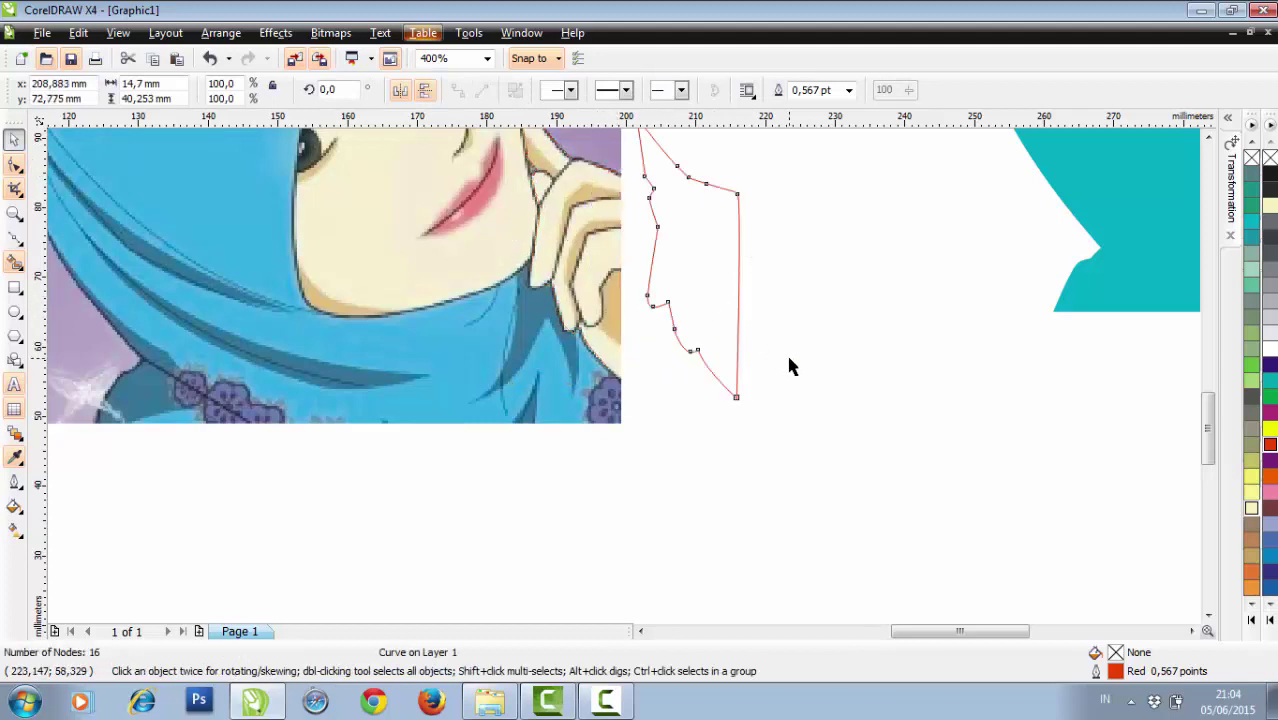
{"action": "left_click", "coordinate": [698, 318]}
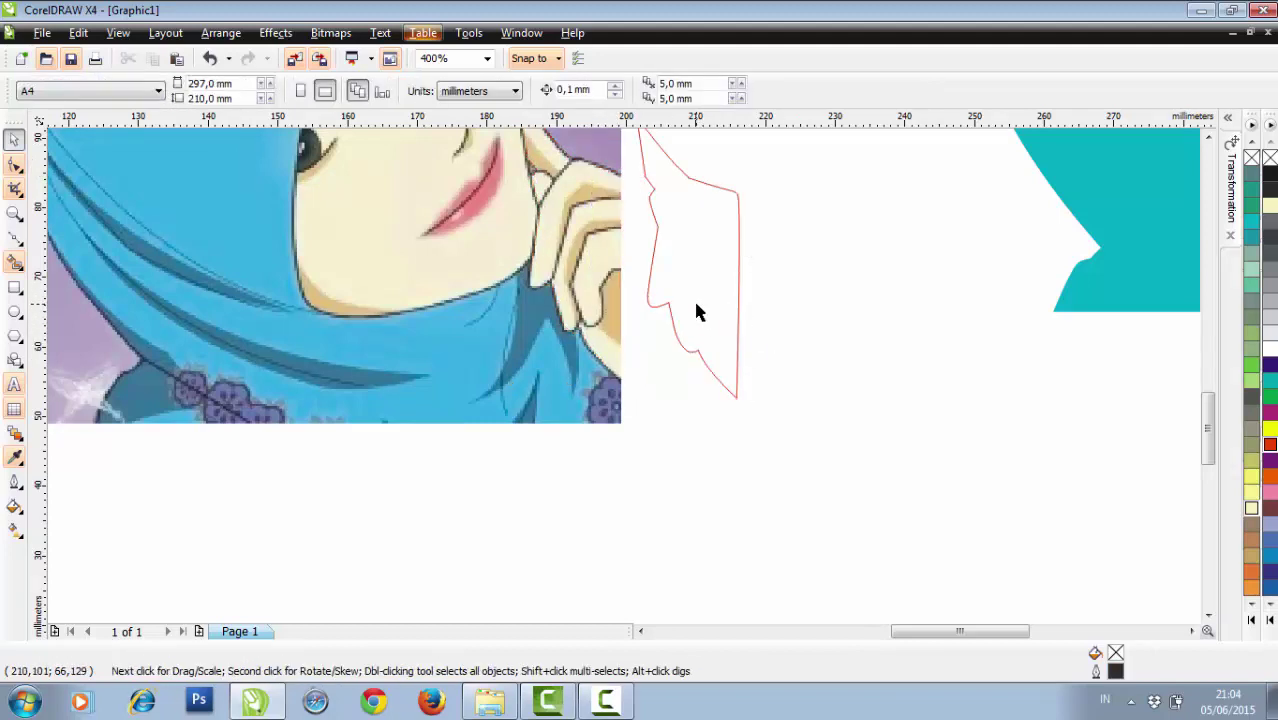
Start a Bezier outline of the lowest finger at the picture's right border, around its fingertip and up to its outer bend.
{"action": "left_click", "coordinate": [698, 313]}
{"action": "left_click", "coordinate": [796, 298]}
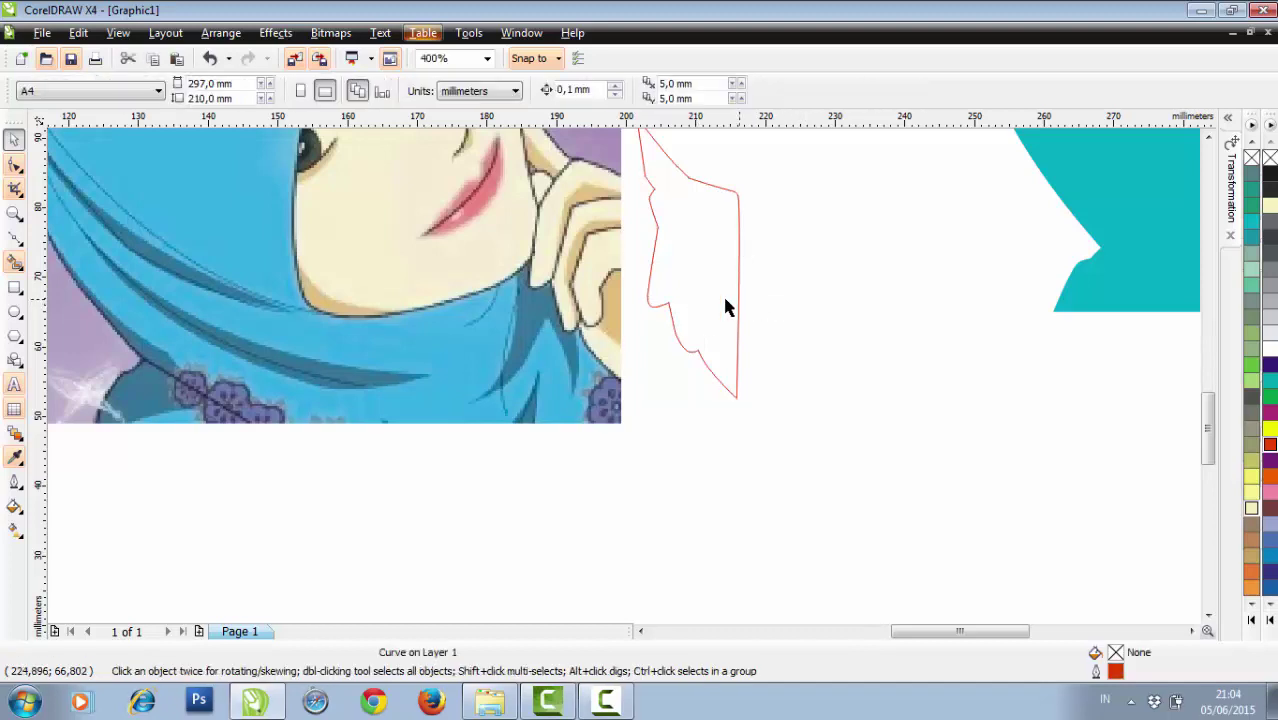
{"action": "scroll", "coordinate": [625, 383], "scroll_direction": "up", "scroll_amount": 1}
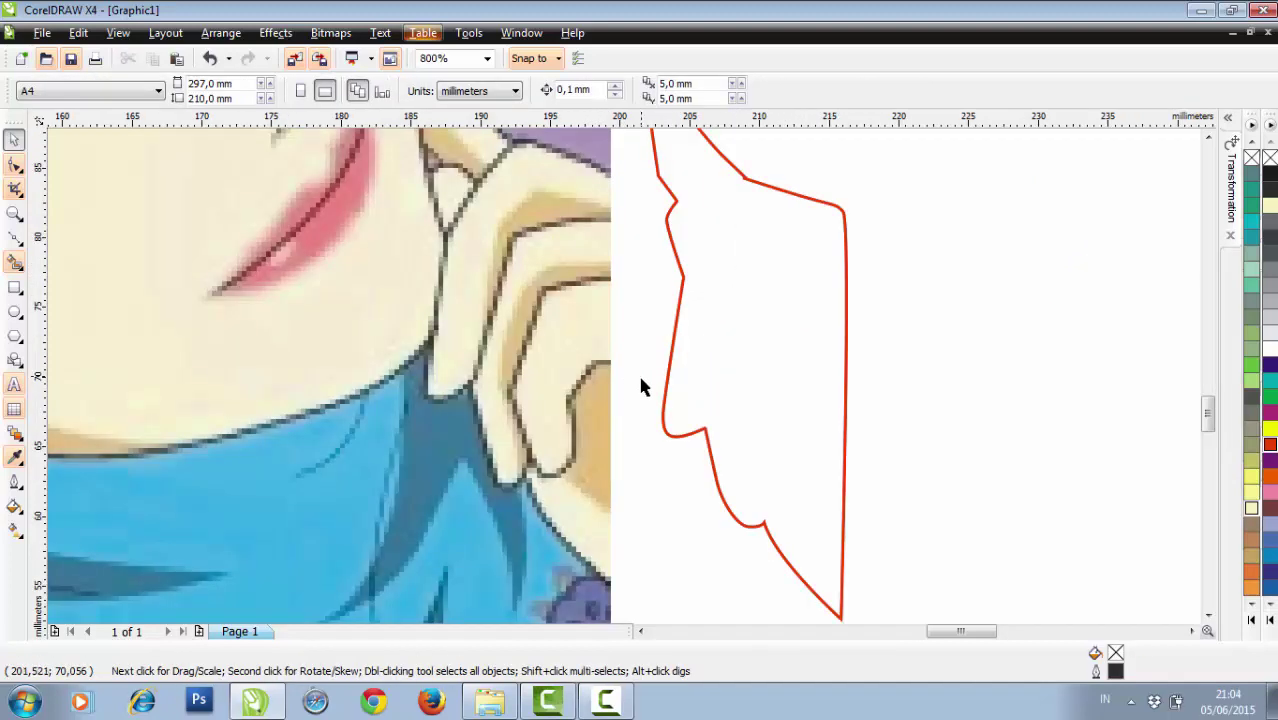
{"action": "left_click", "coordinate": [14, 238]}
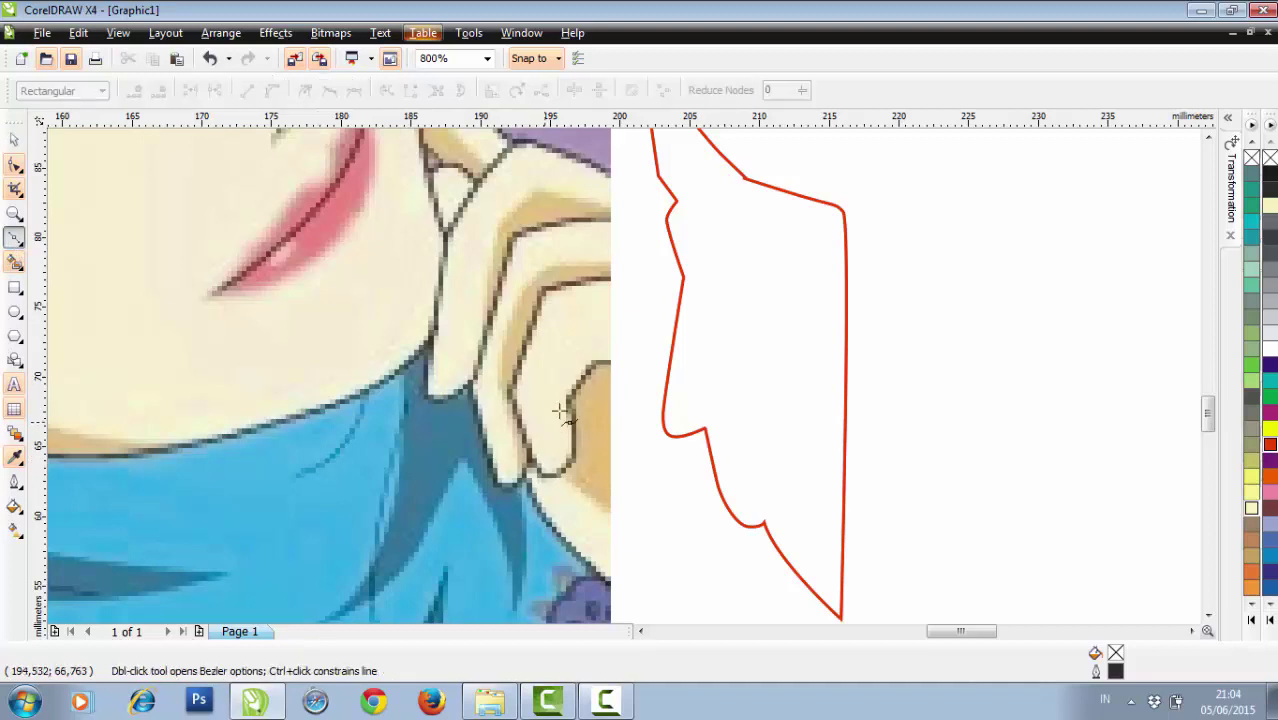
{"action": "mouse_move", "coordinate": [611, 360]}
{"action": "left_mouse_down"}
{"action": "mouse_move", "coordinate": [592, 363]}
{"action": "mouse_move", "coordinate": [611, 391]}
{"action": "left_mouse_up"}
{"action": "scroll", "coordinate": [583, 402], "scroll_direction": "up", "scroll_amount": 1}
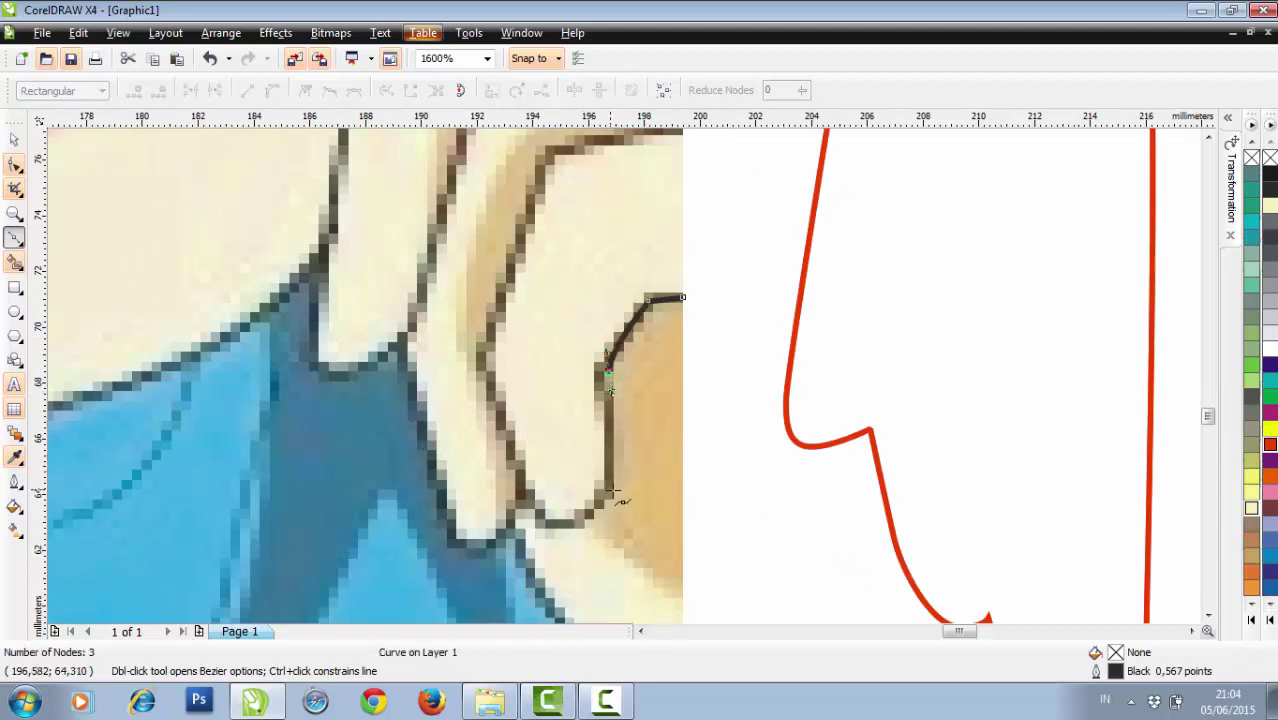
{"action": "left_click_drag", "start_coordinate": [611, 492], "coordinate": [612, 497]}
{"action": "left_click_drag", "start_coordinate": [547, 521], "coordinate": [526, 504]}
{"action": "left_click", "coordinate": [481, 373]}
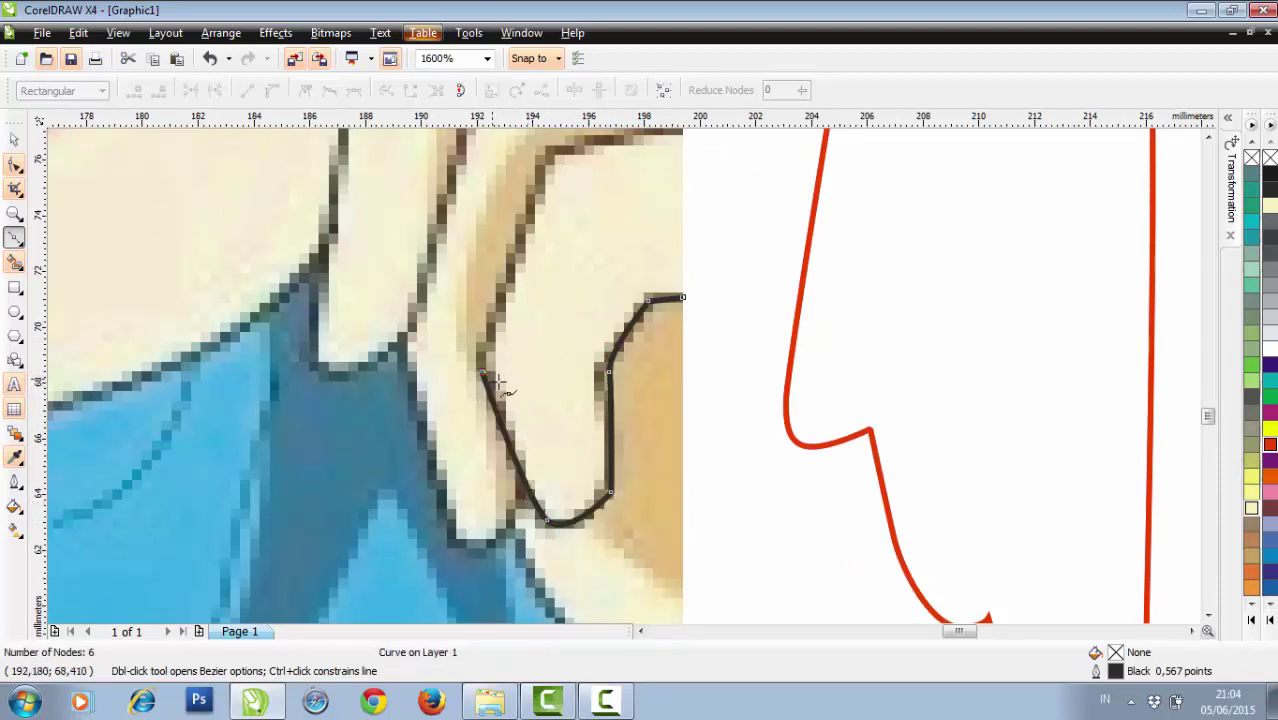
Trace the lowest finger's upper edge over the knuckle to the picture's right border and close the outline at its starting node.
{"action": "key", "text": "F3"}
{"action": "scroll", "coordinate": [619, 288], "scroll_direction": "up", "scroll_amount": 1}
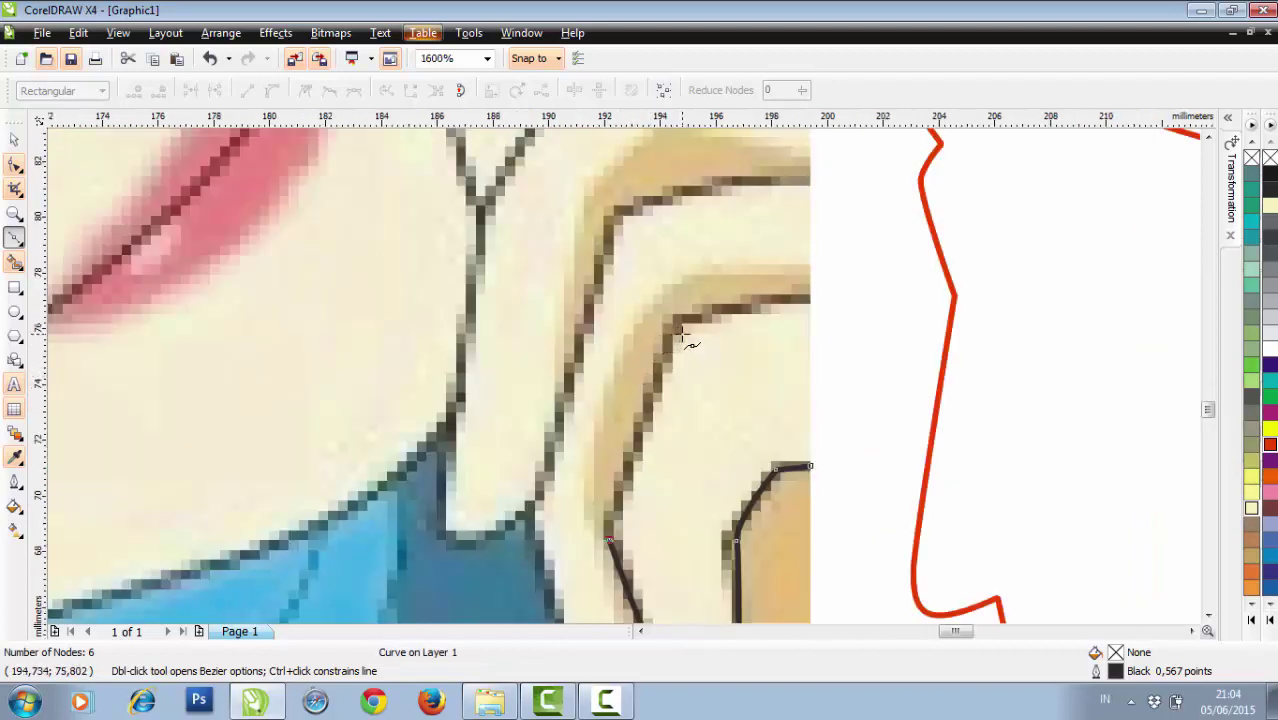
{"action": "left_click_drag", "start_coordinate": [673, 327], "coordinate": [676, 326]}
{"action": "left_click_drag", "start_coordinate": [770, 307], "coordinate": [808, 310]}
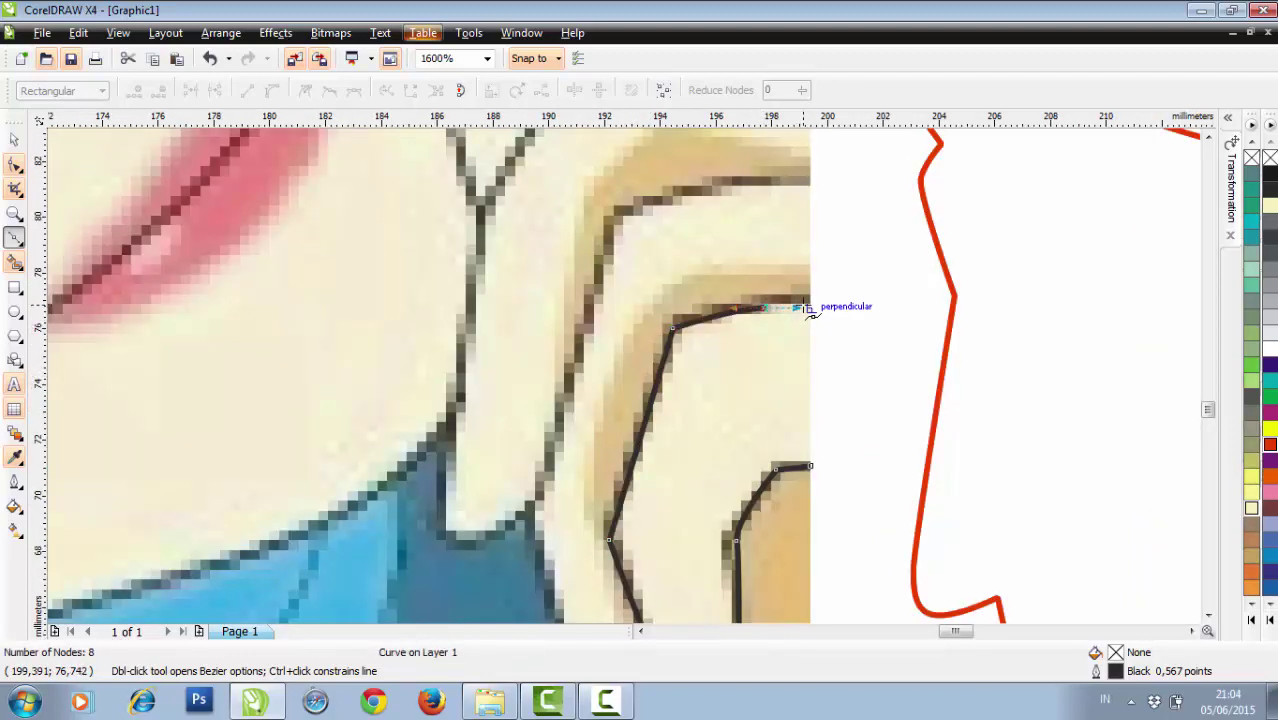
{"action": "left_click", "coordinate": [811, 467]}
{"action": "scroll", "coordinate": [816, 474], "scroll_direction": "down", "scroll_amount": 1}
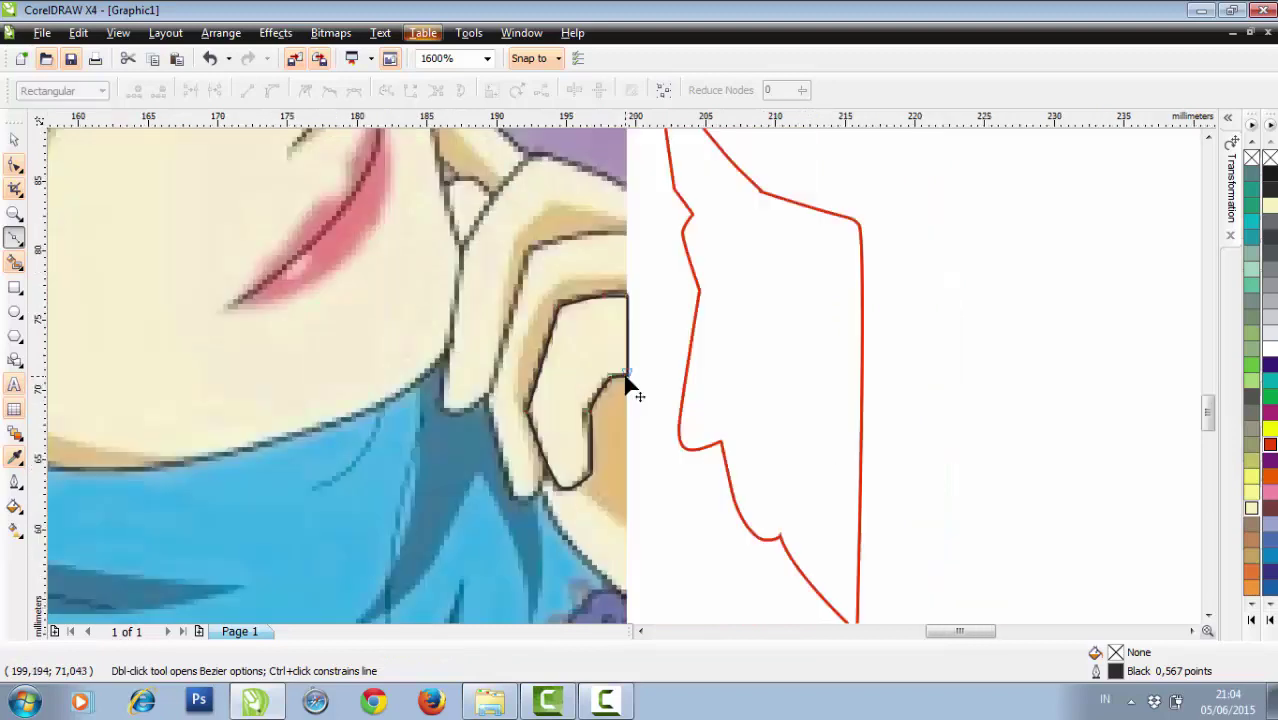
Start the middle finger's outline beside the lowest finger and trace around its fingertip up to the junction with the uppermost finger.
{"action": "scroll", "coordinate": [531, 440], "scroll_direction": "up", "scroll_amount": 1}
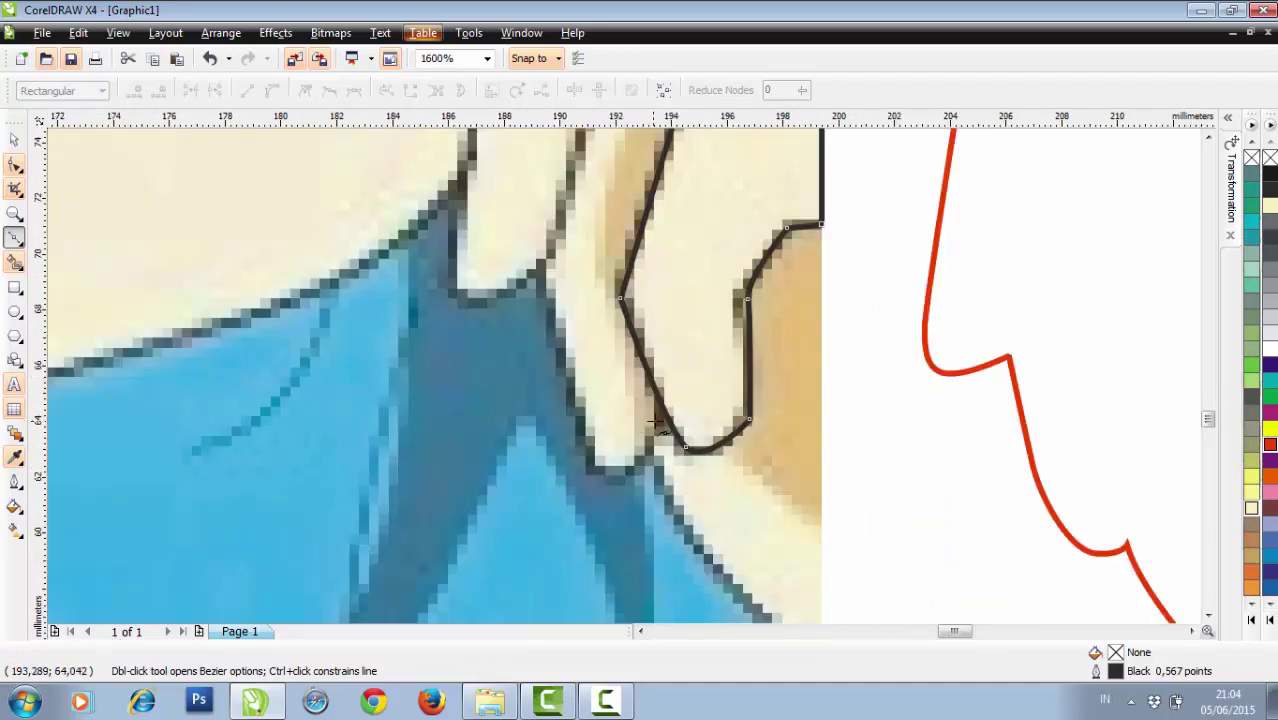
{"action": "left_click", "coordinate": [629, 473]}
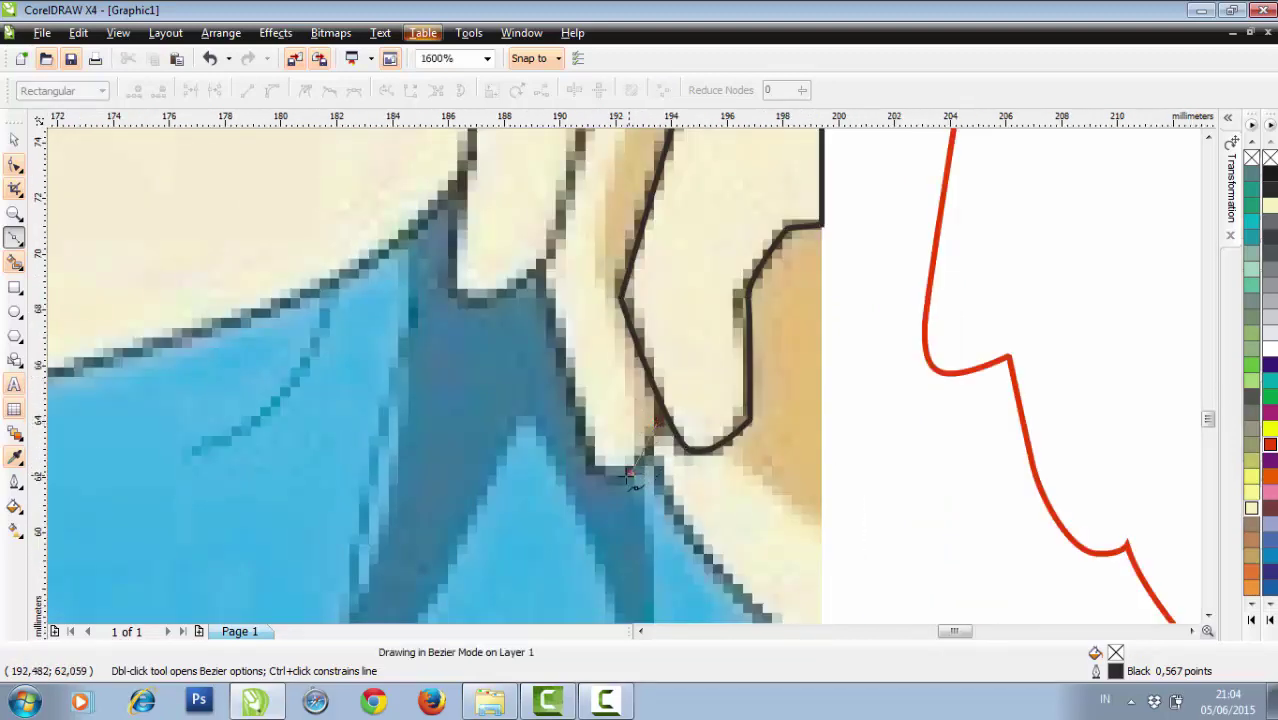
{"action": "left_click", "coordinate": [598, 472]}
{"action": "left_click_drag", "start_coordinate": [578, 442], "coordinate": [570, 388]}
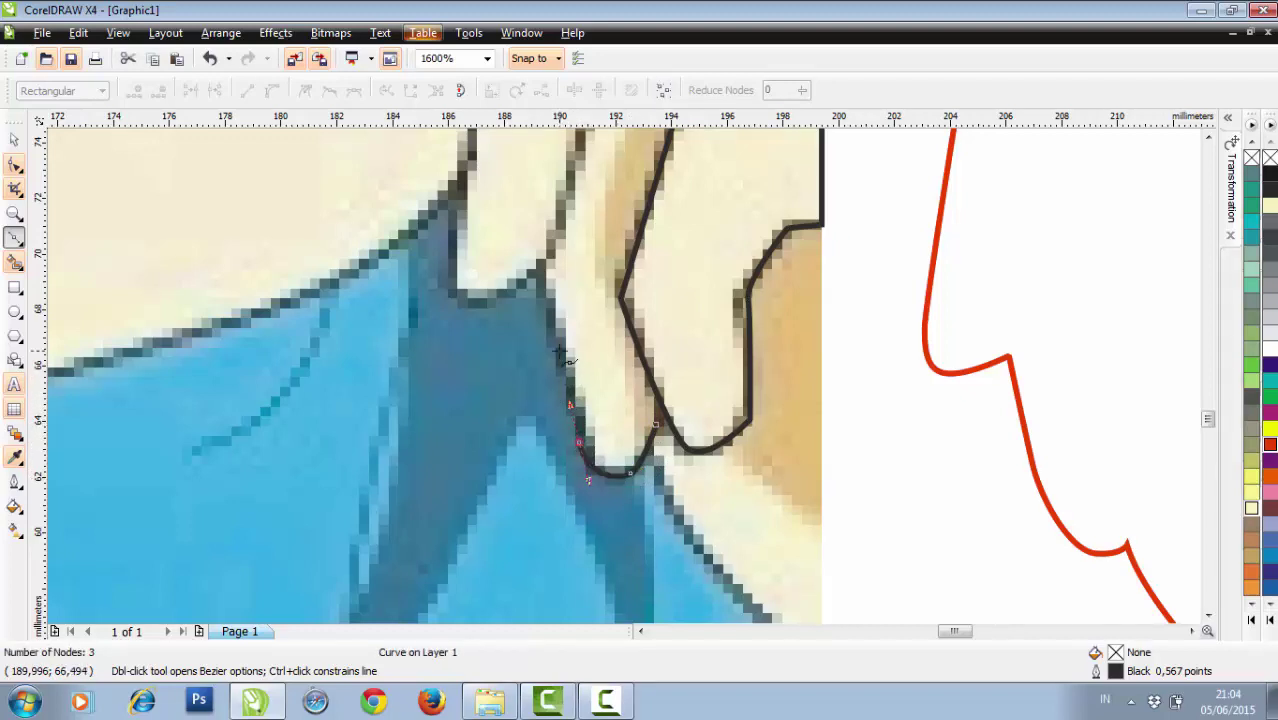
{"action": "left_click", "coordinate": [540, 290]}
{"action": "scroll", "coordinate": [540, 290], "scroll_direction": "down", "scroll_amount": 1}
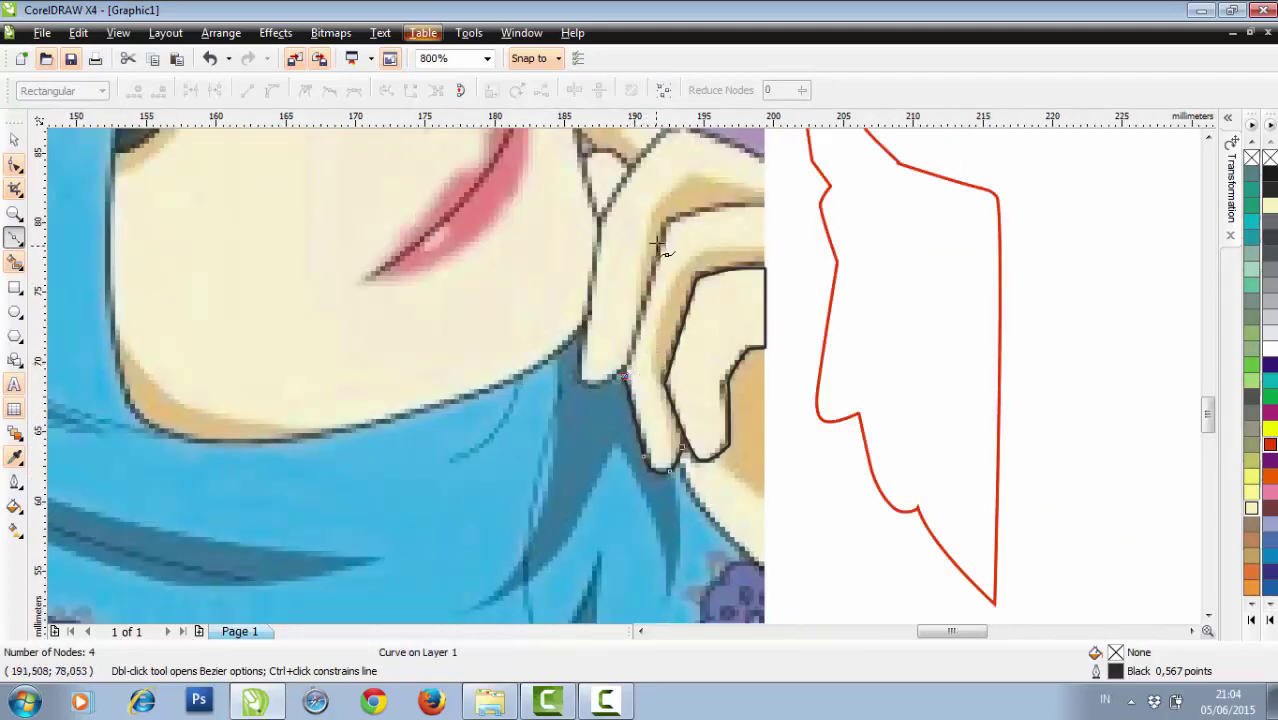
Continue the middle finger's outline up its outer edge and over the knuckle to the picture's right border.
{"action": "left_click", "coordinate": [664, 237]}
{"action": "scroll", "coordinate": [665, 238], "scroll_direction": "up", "scroll_amount": 1}
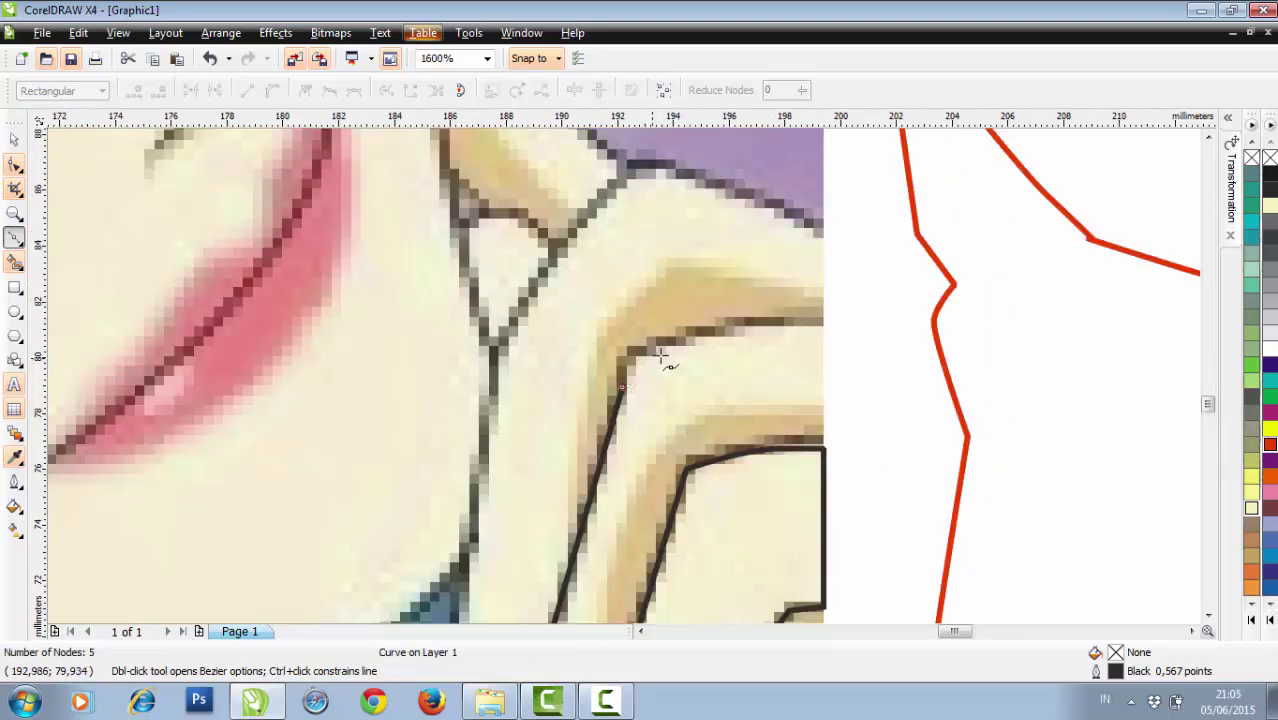
{"action": "left_click_drag", "start_coordinate": [680, 348], "coordinate": [748, 328]}
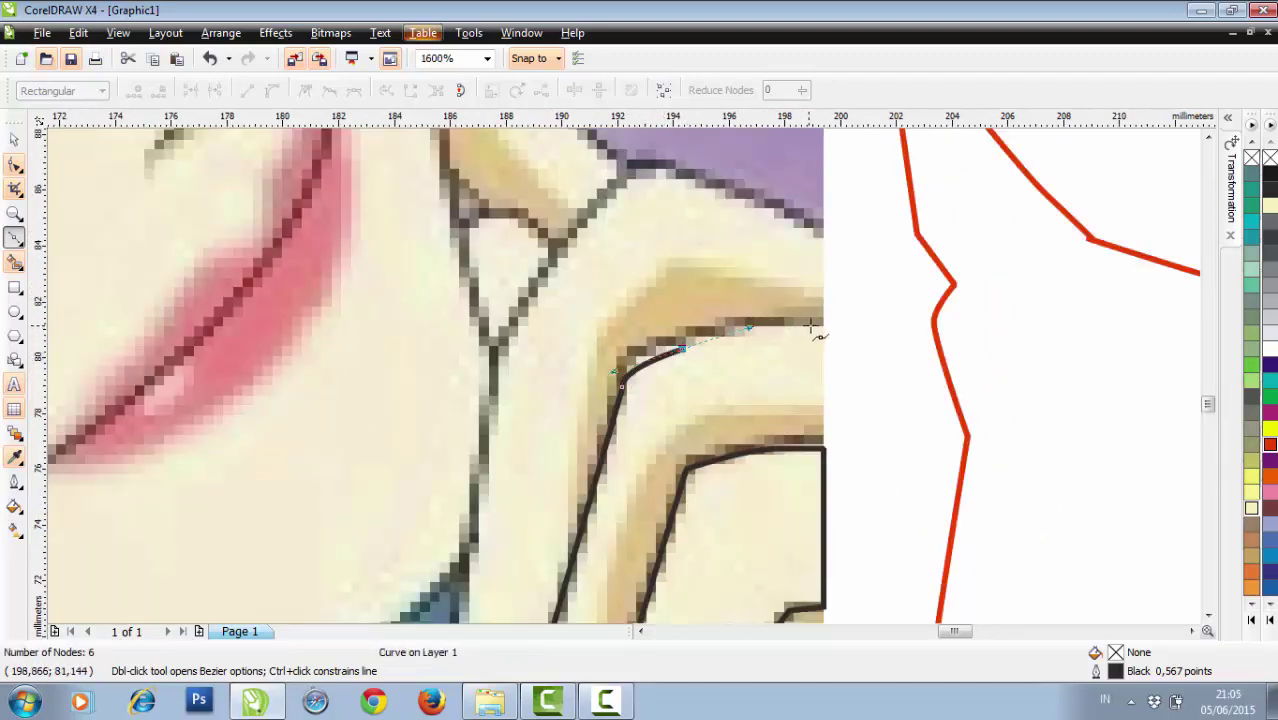
{"action": "left_click", "coordinate": [822, 327]}
{"action": "scroll", "coordinate": [833, 363], "scroll_direction": "down", "scroll_amount": 1}
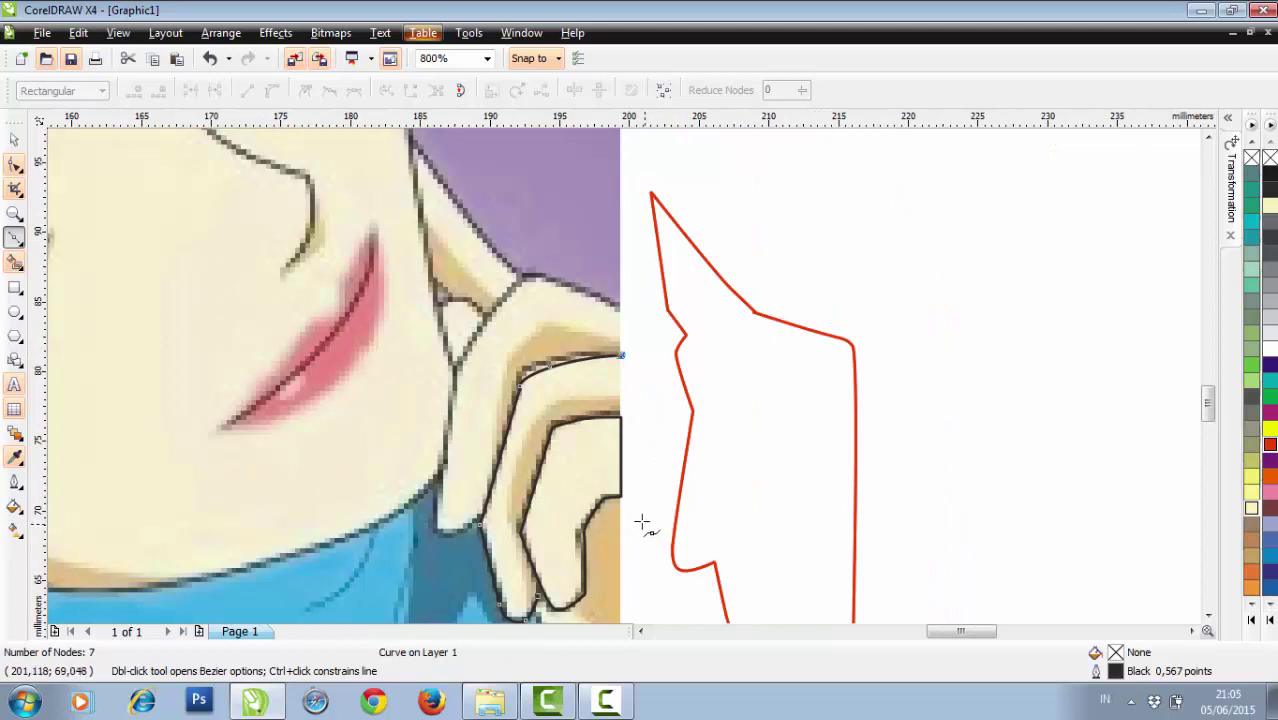
Close the middle finger's outline down the picture's border and straight across the lowest finger to its starting node.
{"action": "left_click", "coordinate": [633, 461]}
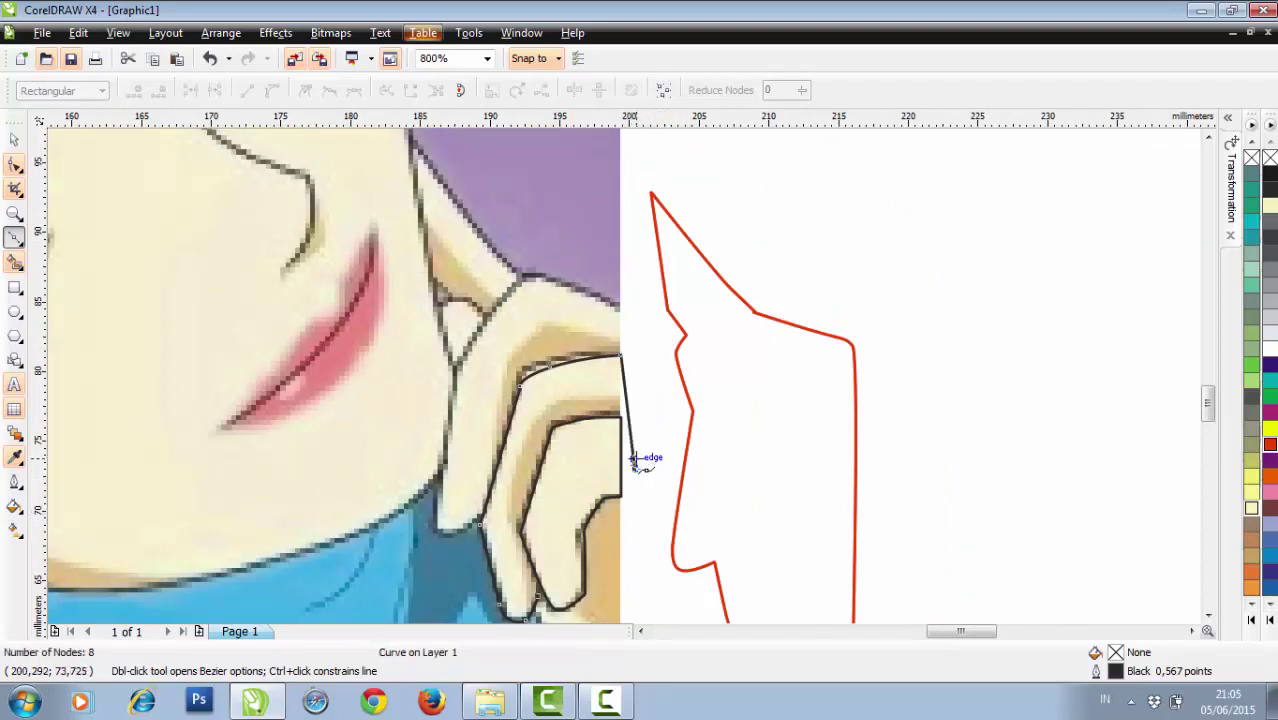
{"action": "key", "text": "ctrl+z"}
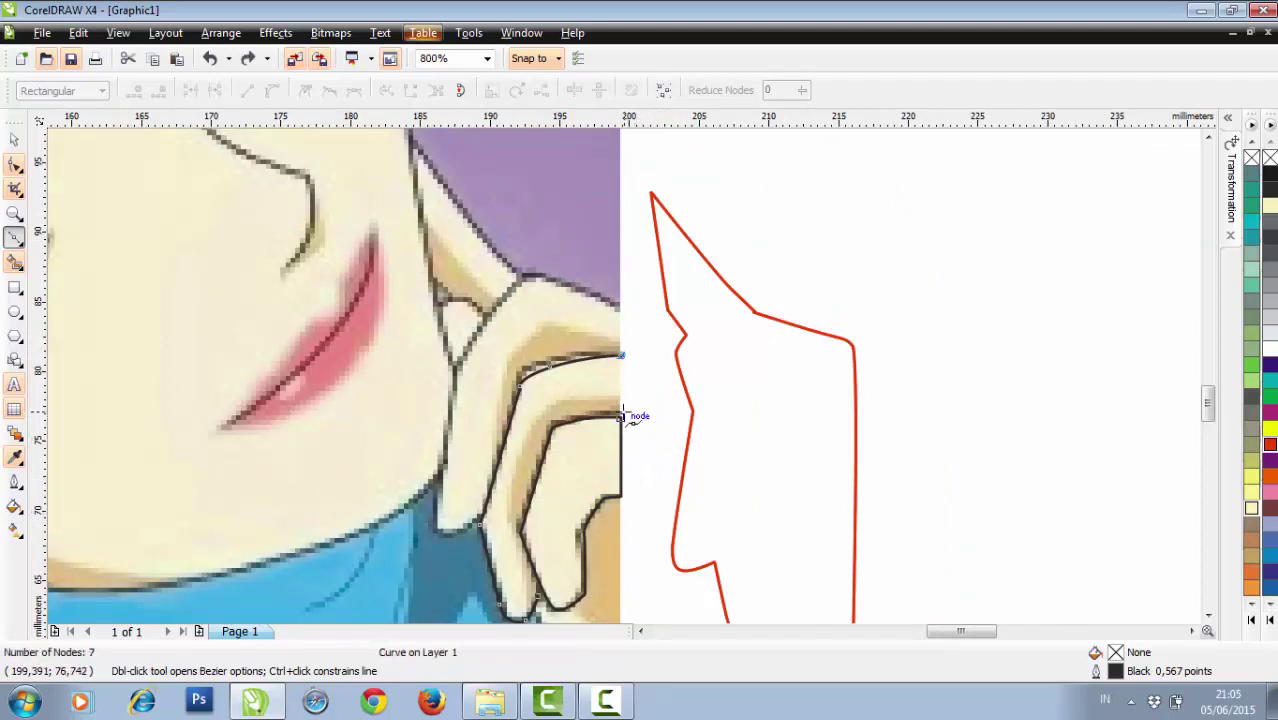
{"action": "left_click", "coordinate": [620, 421]}
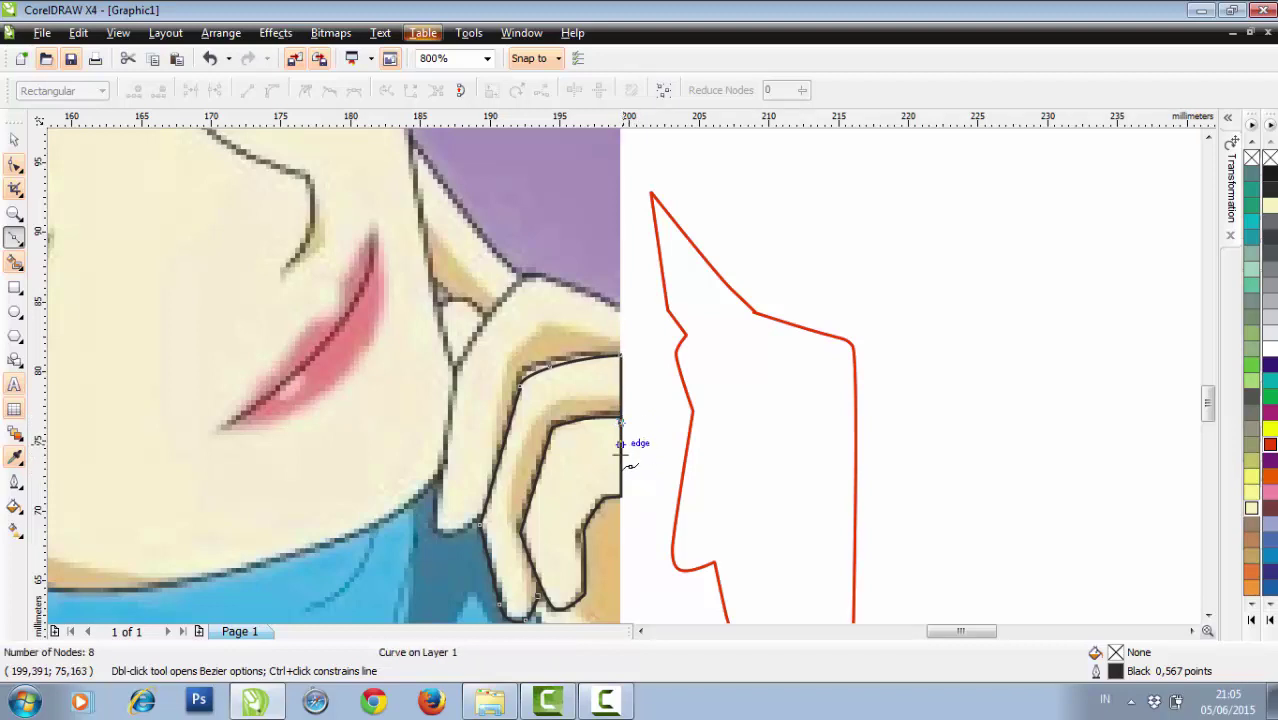
{"action": "left_click", "coordinate": [543, 566]}
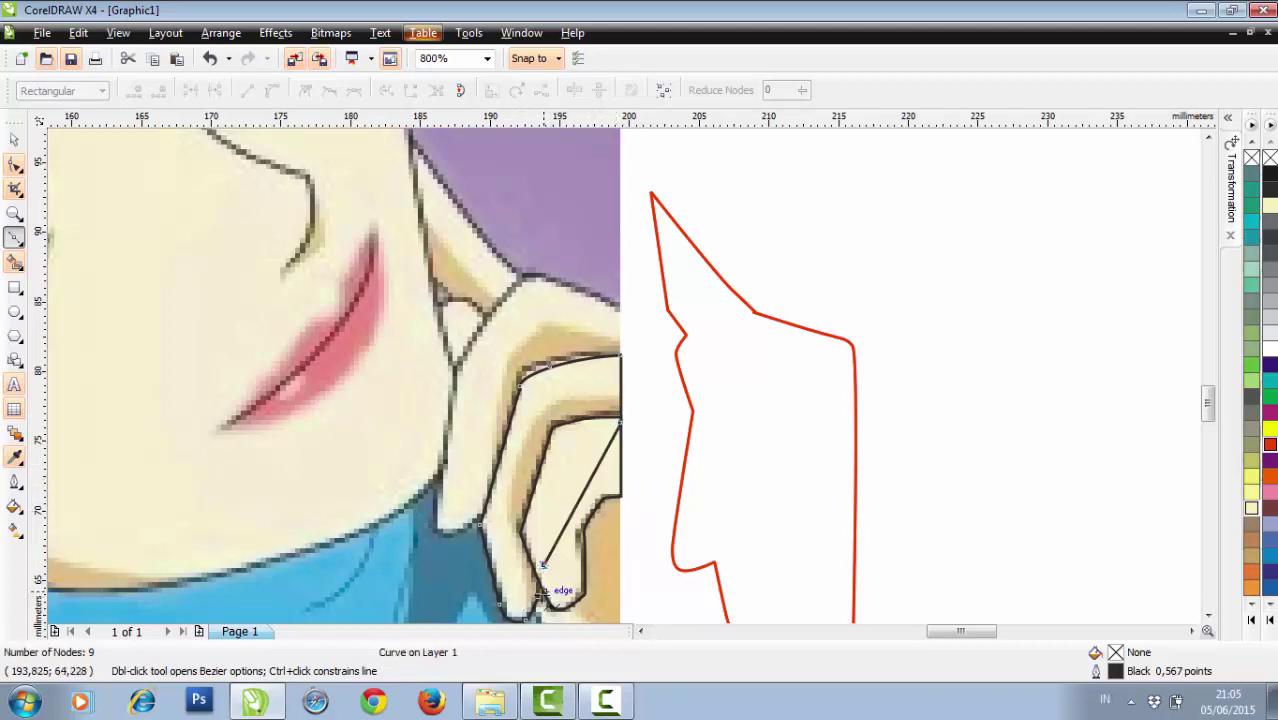
{"action": "scroll", "coordinate": [543, 566], "scroll_direction": "up", "scroll_amount": 1}
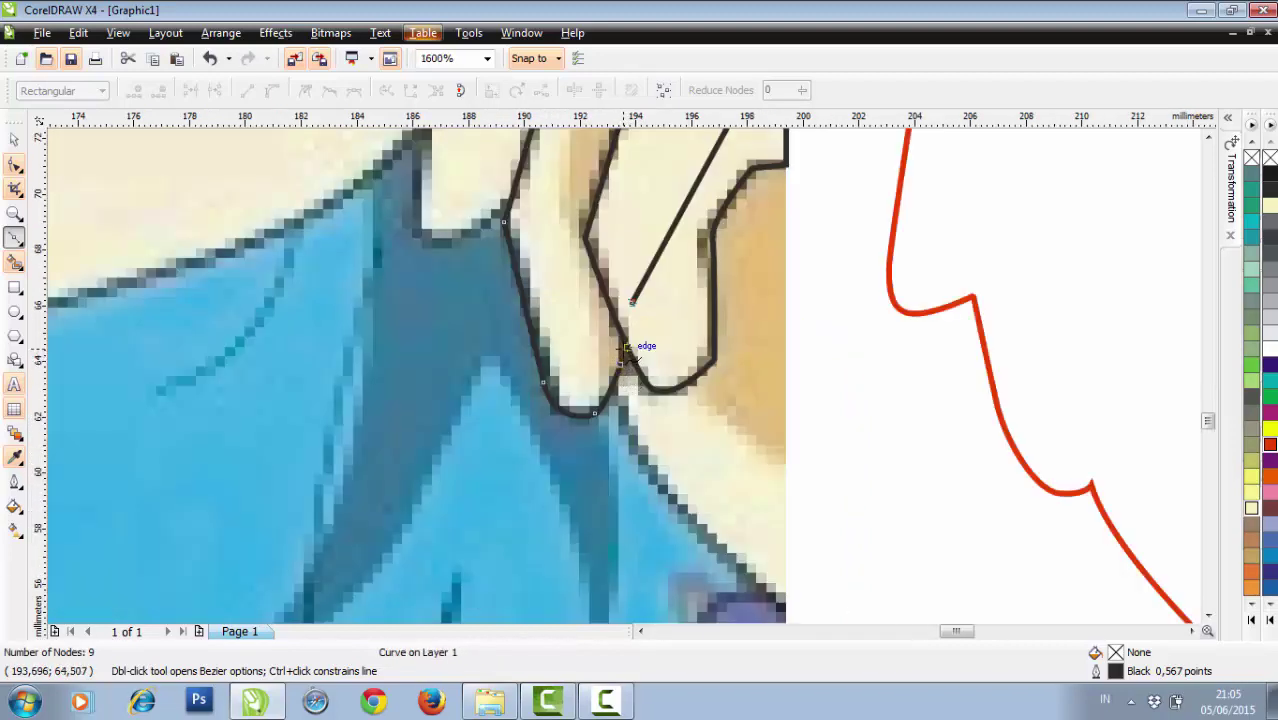
{"action": "left_click", "coordinate": [627, 348]}
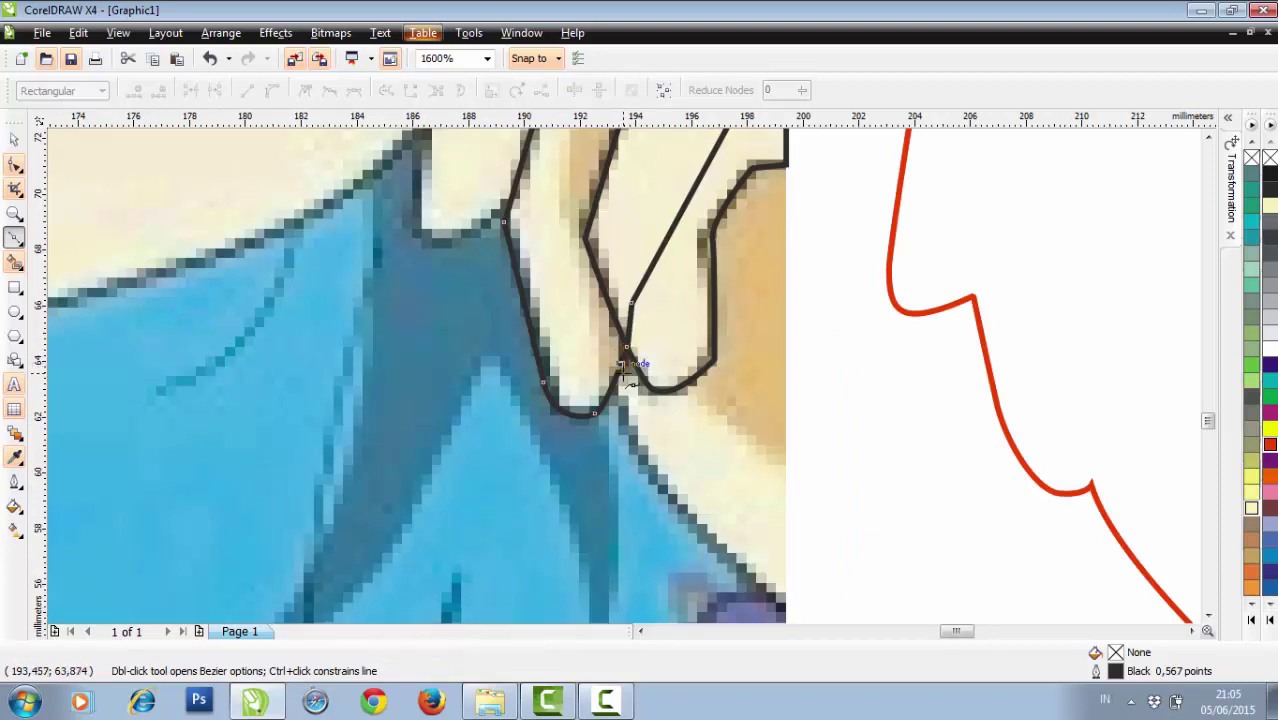
Start the uppermost finger's outline at its junction with the middle finger, around the fingertip and up along the face's edge.
{"action": "scroll", "coordinate": [619, 368], "scroll_direction": "down", "scroll_amount": 2}
{"action": "scroll", "coordinate": [611, 370], "scroll_direction": "up", "scroll_amount": 1}
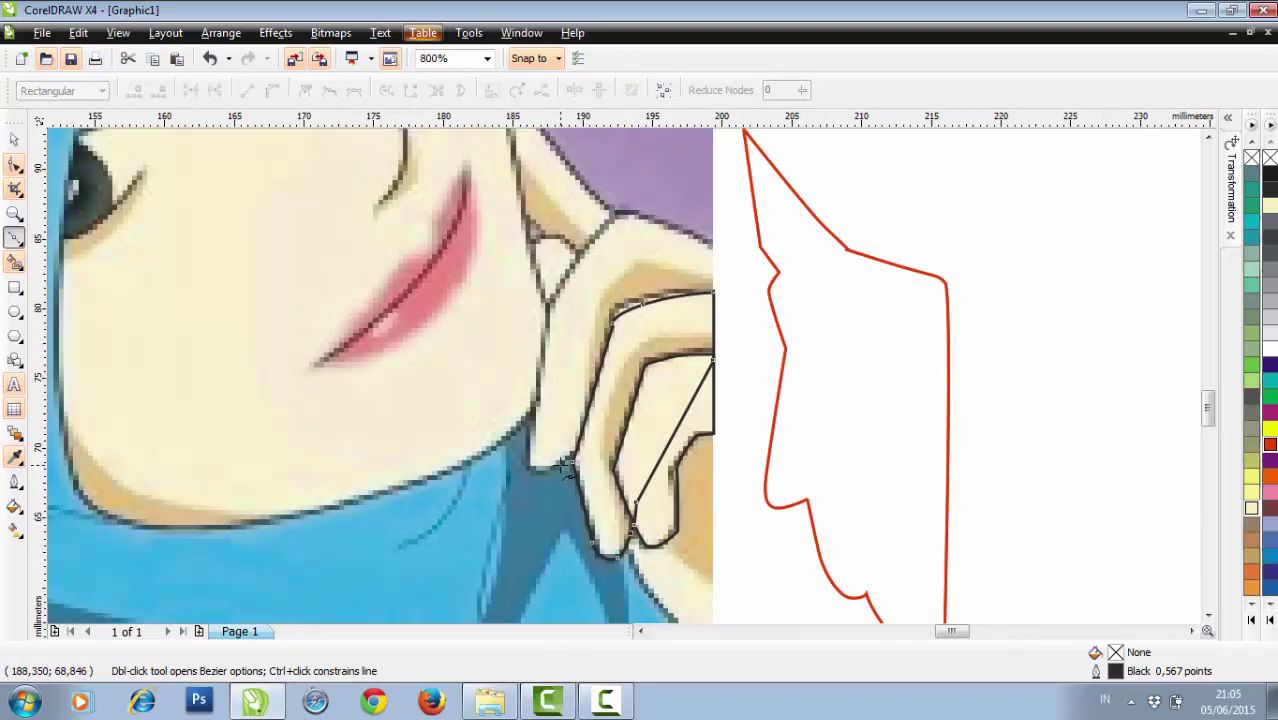
{"action": "scroll", "coordinate": [565, 466], "scroll_direction": "up", "scroll_amount": 1}
{"action": "left_click_drag", "start_coordinate": [630, 372], "coordinate": [603, 388]}
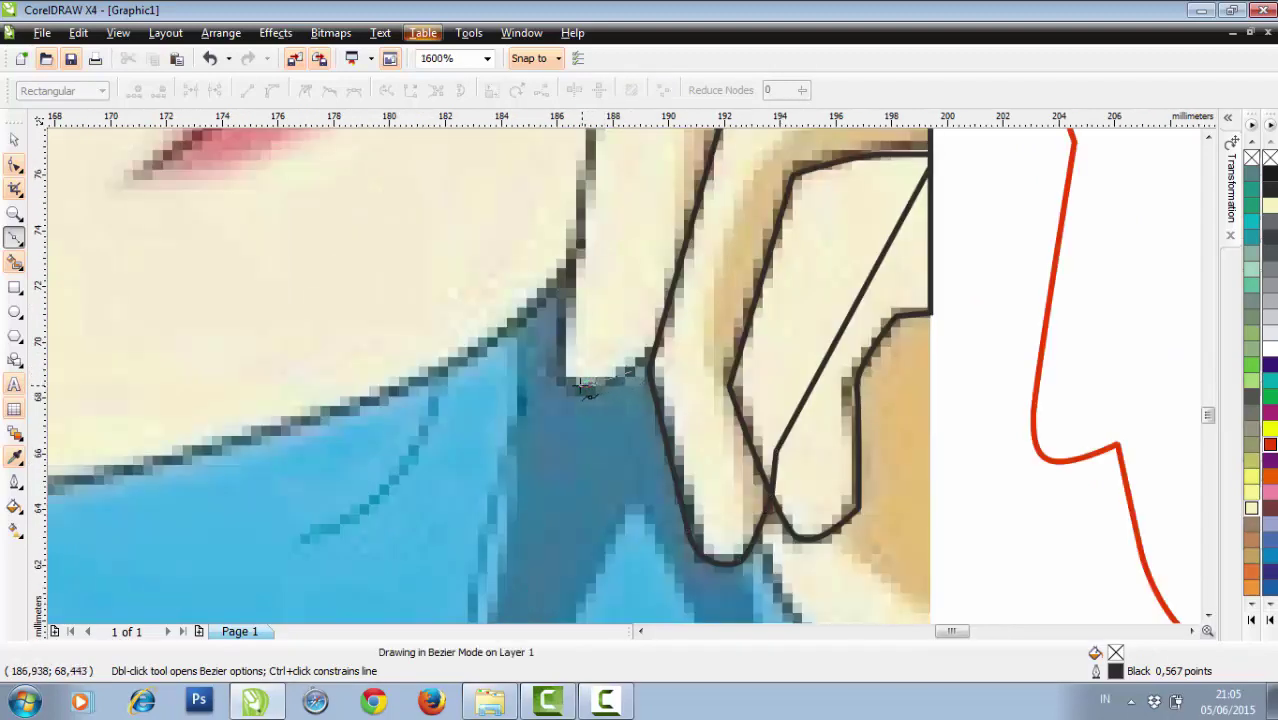
{"action": "left_click", "coordinate": [567, 380]}
{"action": "mouse_move", "coordinate": [566, 341]}
{"action": "left_mouse_down"}
{"action": "mouse_move", "coordinate": [577, 289]}
{"action": "mouse_move", "coordinate": [635, 267]}
{"action": "mouse_move", "coordinate": [668, 222]}
{"action": "left_mouse_up"}
Continue the uppermost finger's outline diagonally up to the knuckle and along the back of the hand to the picture's right border.
{"action": "scroll", "coordinate": [578, 290], "scroll_direction": "down", "scroll_amount": 1}
{"action": "left_click", "coordinate": [672, 210]}
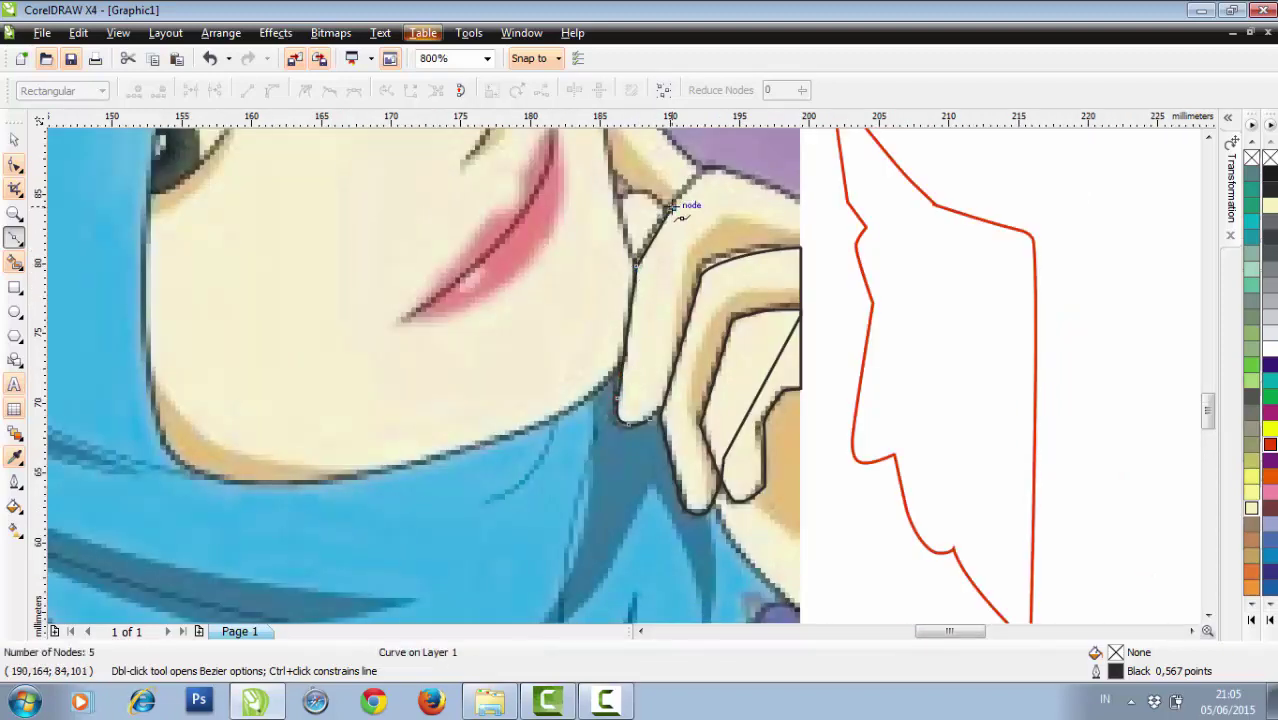
{"action": "left_click_drag", "start_coordinate": [708, 169], "coordinate": [710, 180]}
{"action": "left_click", "coordinate": [800, 197]}
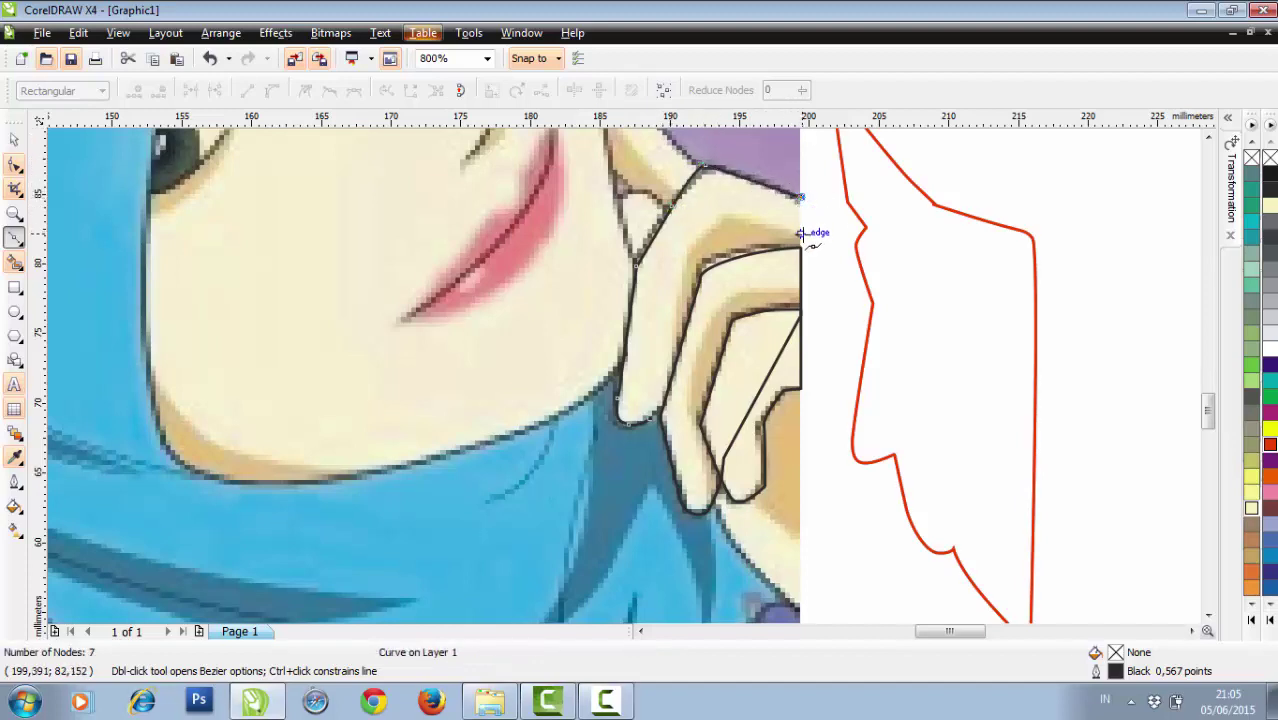
Close the uppermost finger's outline down the picture's border and diagonally across the other fingers to its starting node.
{"action": "left_click", "coordinate": [800, 280]}
{"action": "left_click", "coordinate": [684, 396]}
{"action": "scroll", "coordinate": [720, 408], "scroll_direction": "up", "scroll_amount": 1}
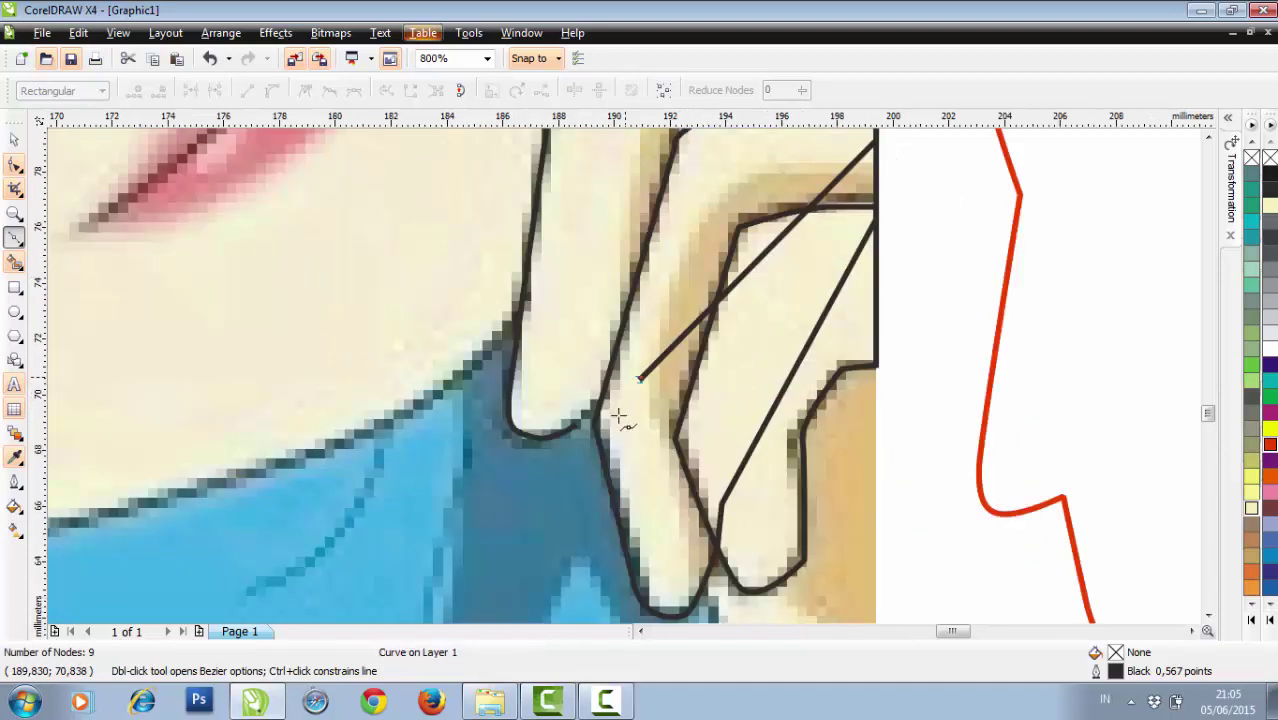
{"action": "left_click", "coordinate": [590, 424]}
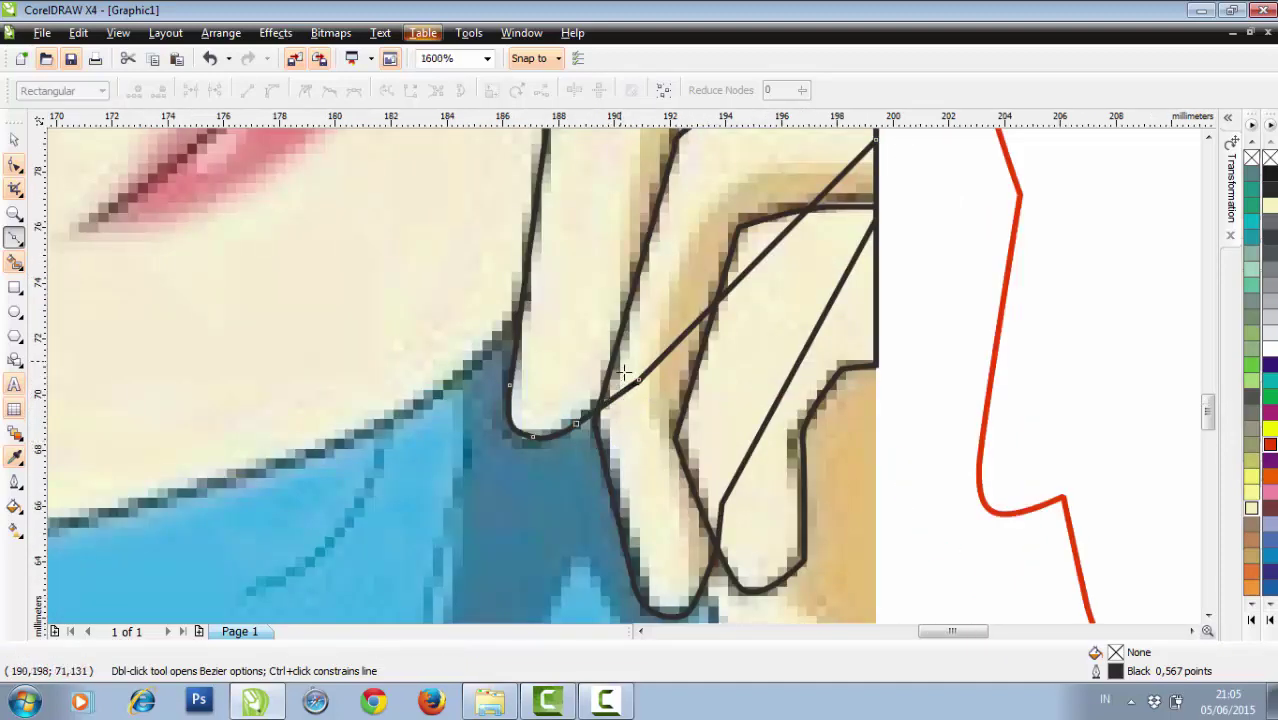
Start an outline of the hand part between face and knuckle, tracing its lower edge from the uppermost finger to the face.
{"action": "scroll", "coordinate": [588, 426], "scroll_direction": "down", "scroll_amount": 2}
{"action": "scroll", "coordinate": [626, 372], "scroll_direction": "up", "scroll_amount": 2}
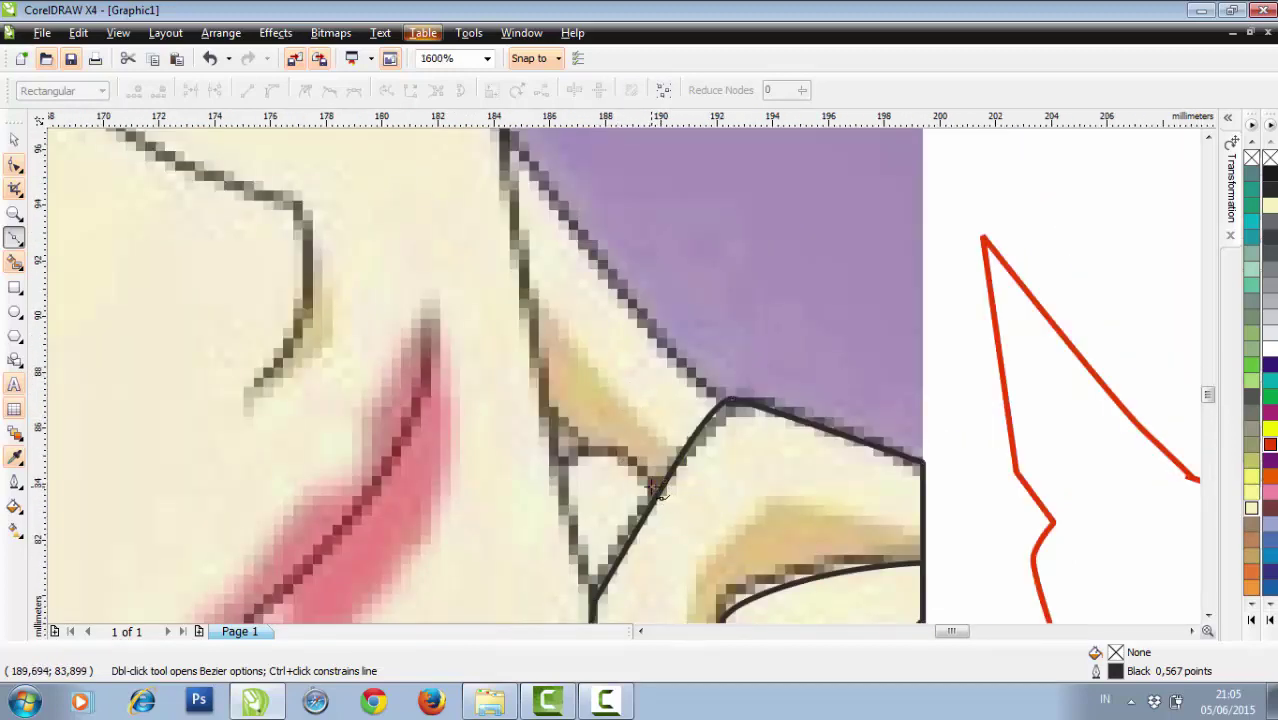
{"action": "left_click", "coordinate": [652, 486]}
{"action": "left_click", "coordinate": [586, 443]}
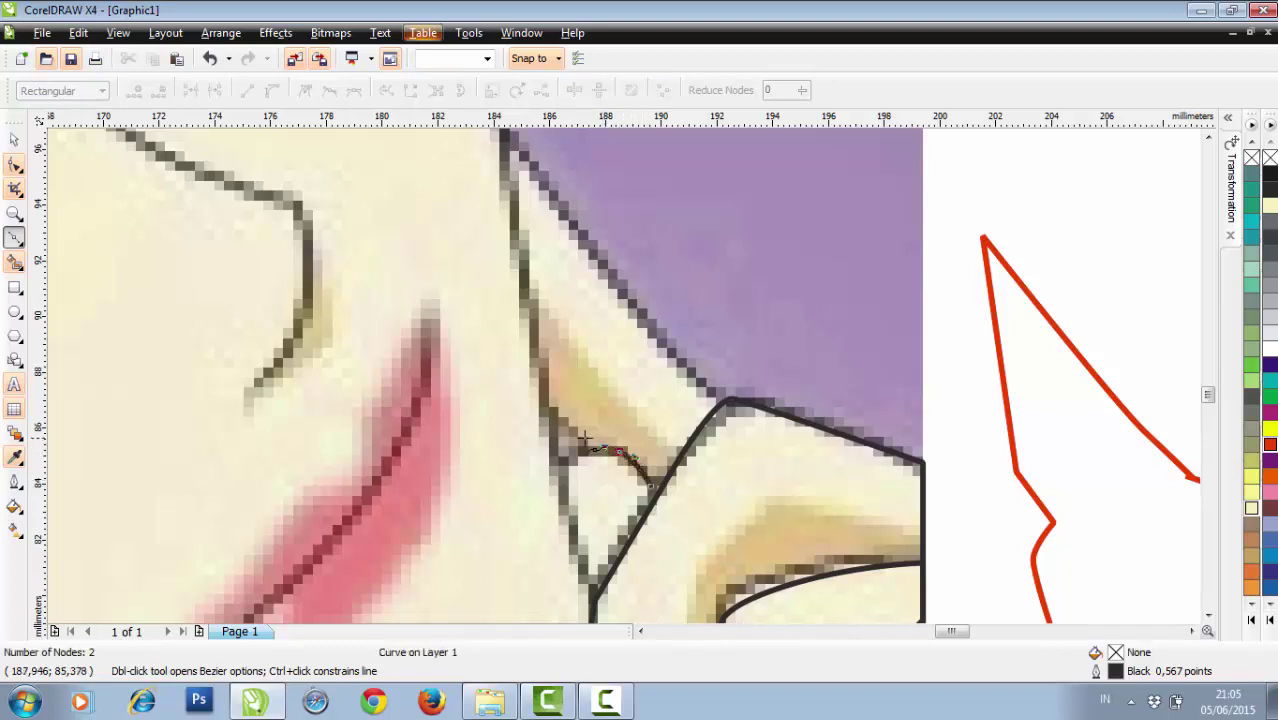
{"action": "left_click", "coordinate": [584, 439]}
{"action": "left_click", "coordinate": [553, 408]}
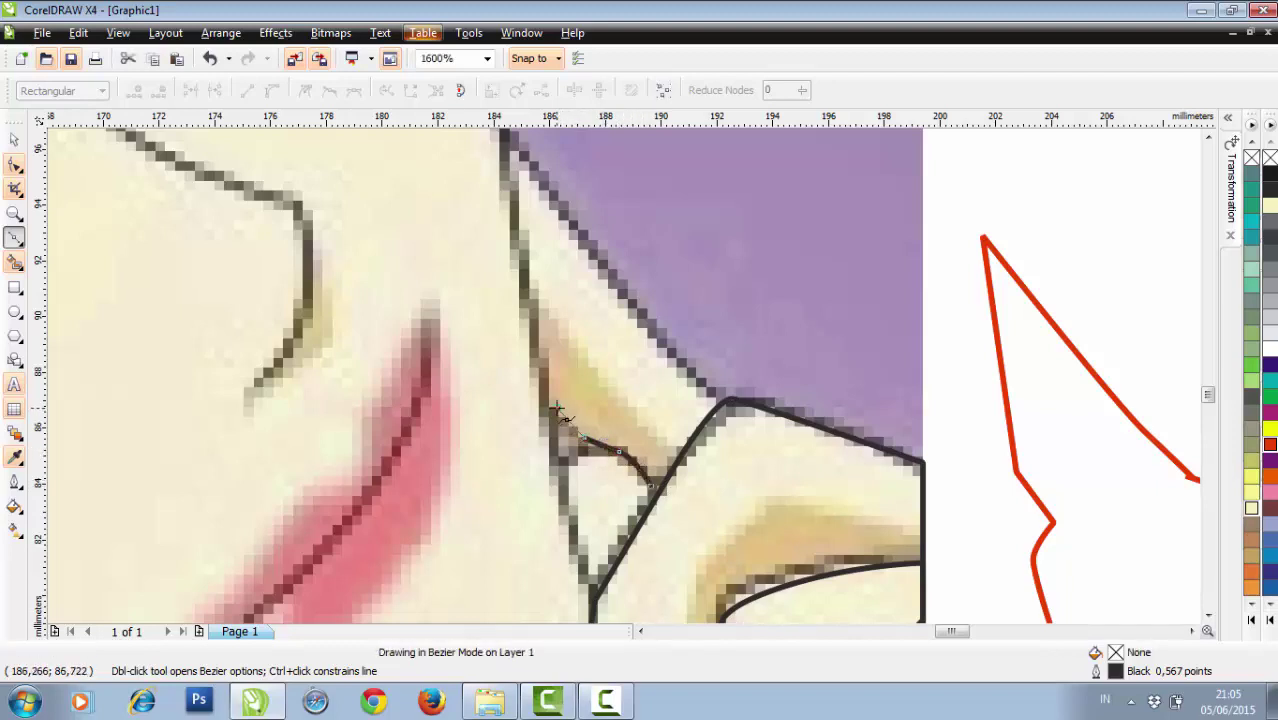
Complete this outline up the face's edge to its tip, down the purple background's edge to the knuckle and back to its start.
{"action": "left_click", "coordinate": [514, 152]}
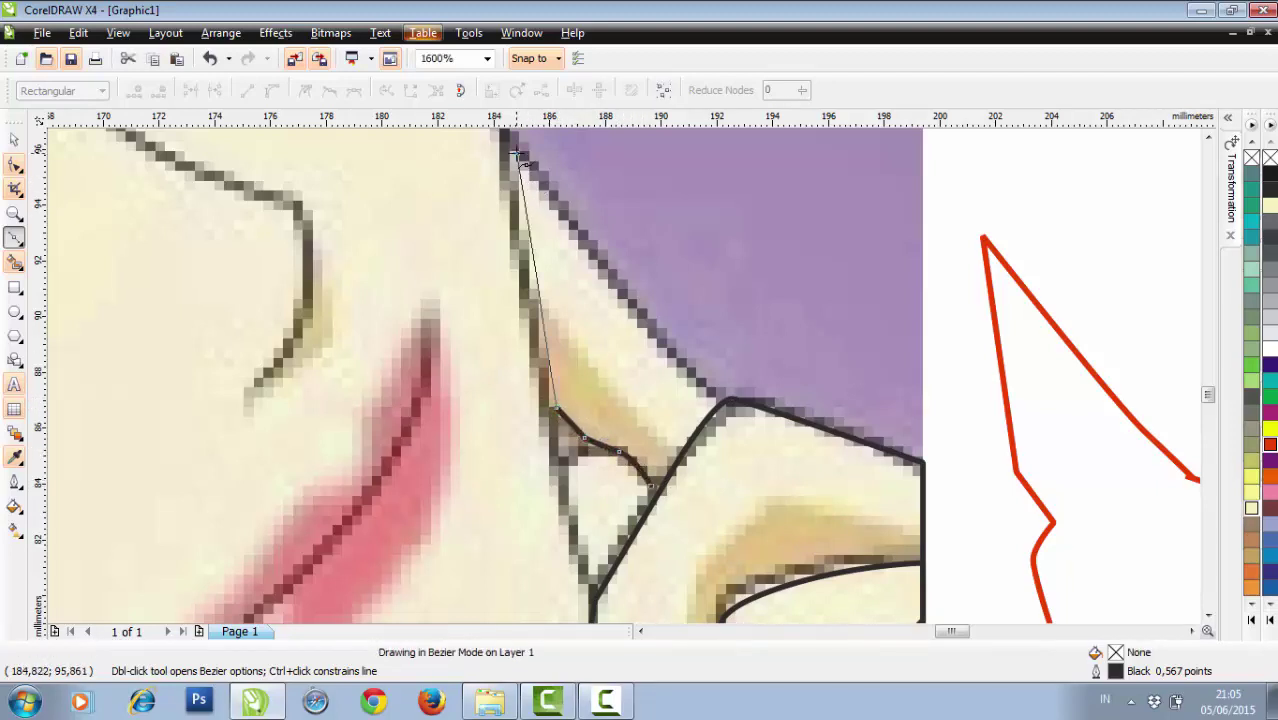
{"action": "left_click", "coordinate": [659, 341]}
{"action": "left_click", "coordinate": [718, 405]}
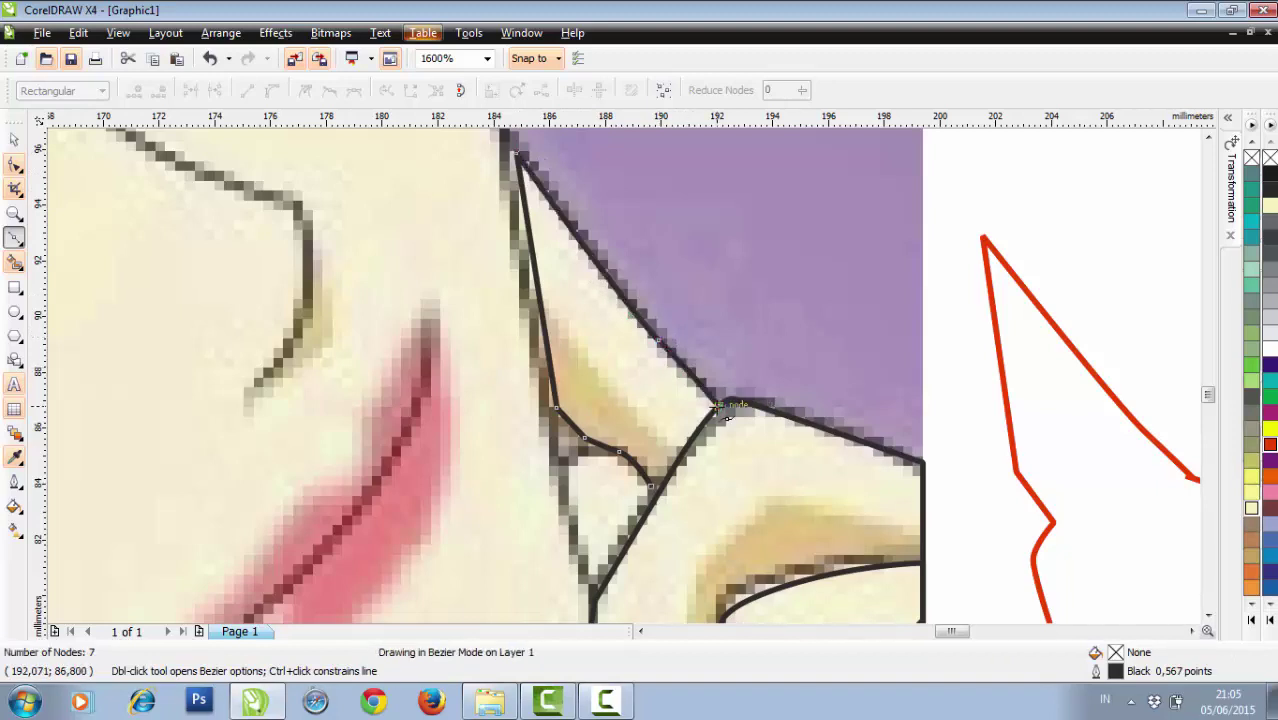
{"action": "left_click", "coordinate": [656, 492]}
{"action": "scroll", "coordinate": [660, 480], "scroll_direction": "up", "scroll_amount": 1}
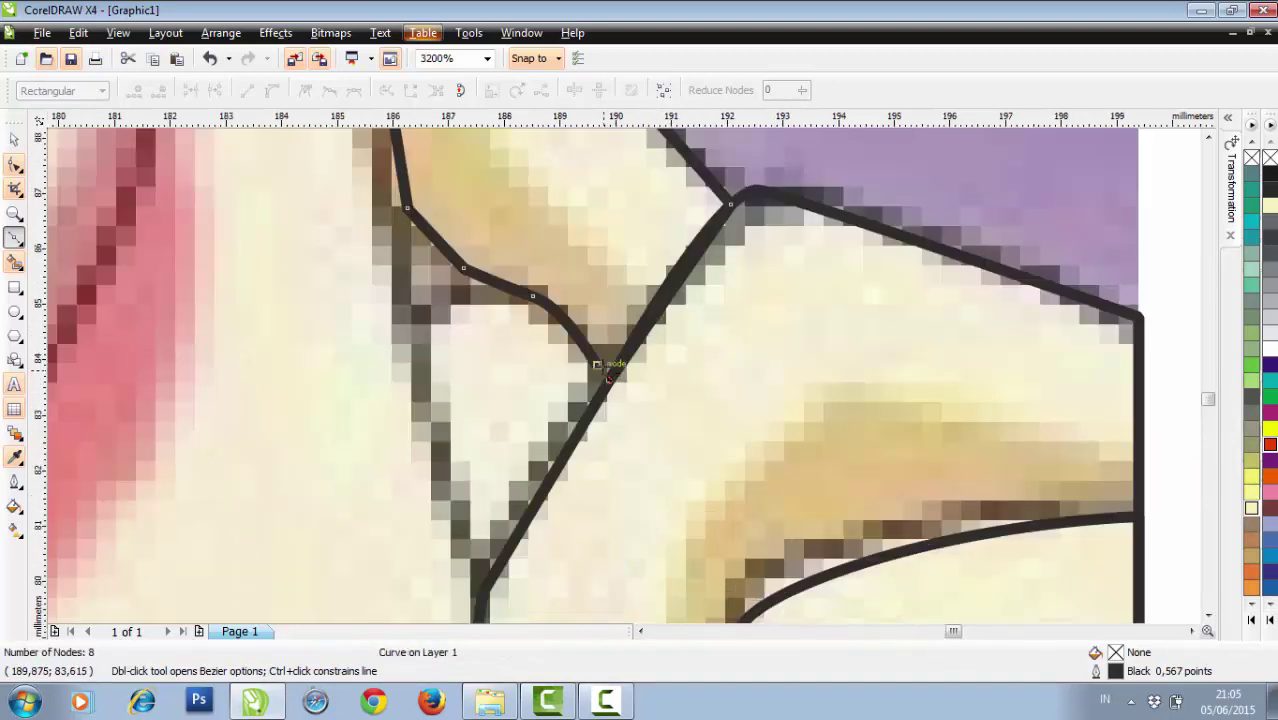
{"action": "scroll", "coordinate": [598, 366], "scroll_direction": "down", "scroll_amount": 3}
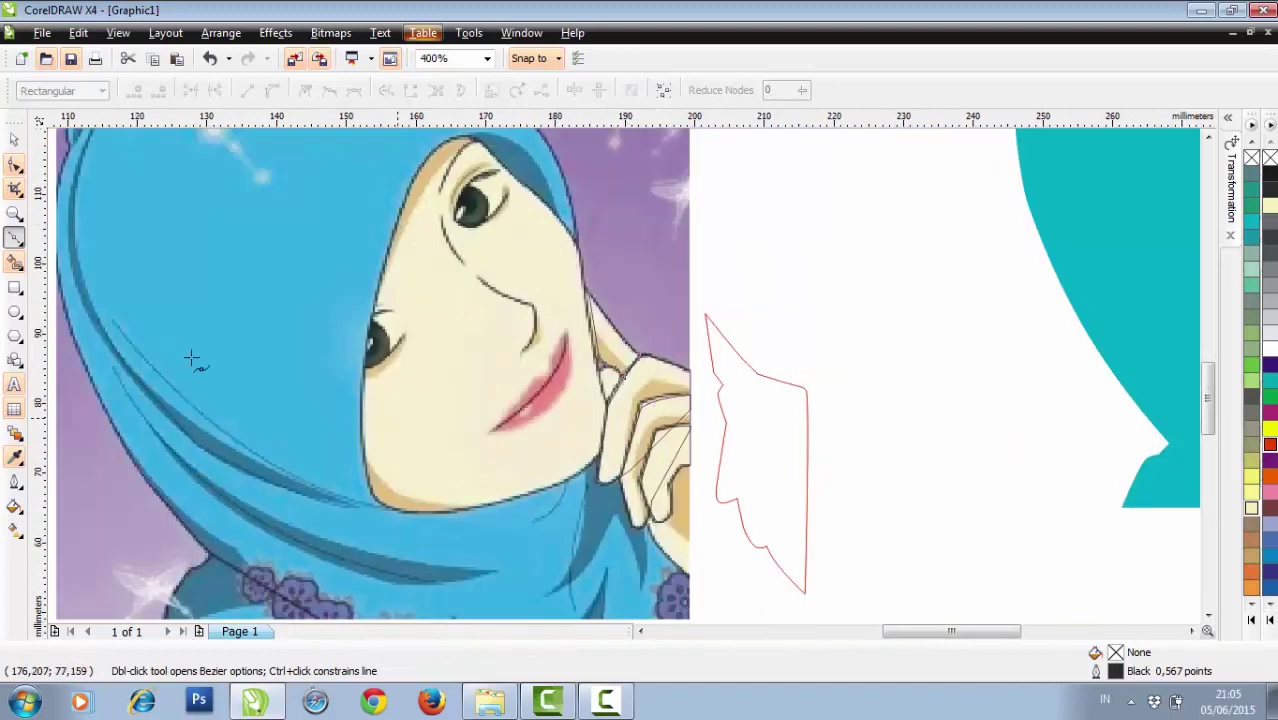
{"action": "left_click", "coordinate": [14, 140]}
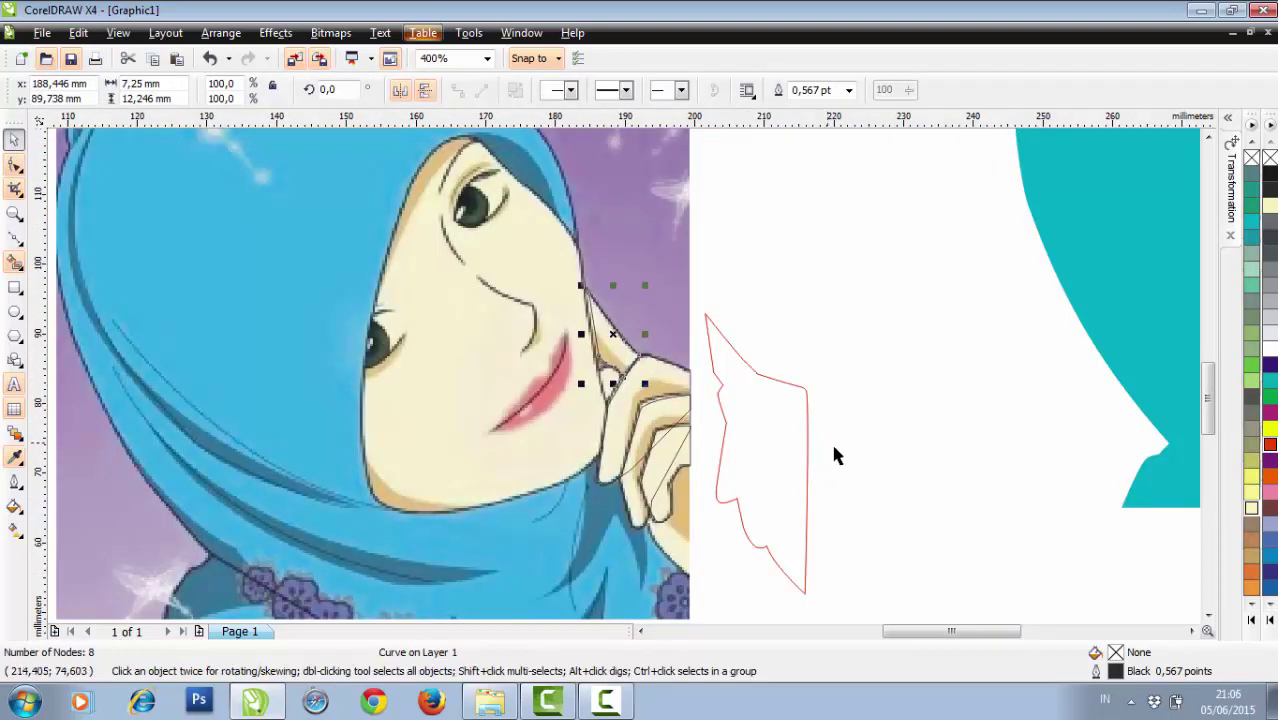
Move the black finger outlines off the bitmap and onto the red hand outline beside it.
{"action": "left_click", "coordinate": [736, 555]}
{"action": "left_click_drag", "start_coordinate": [734, 573], "coordinate": [571, 314]}
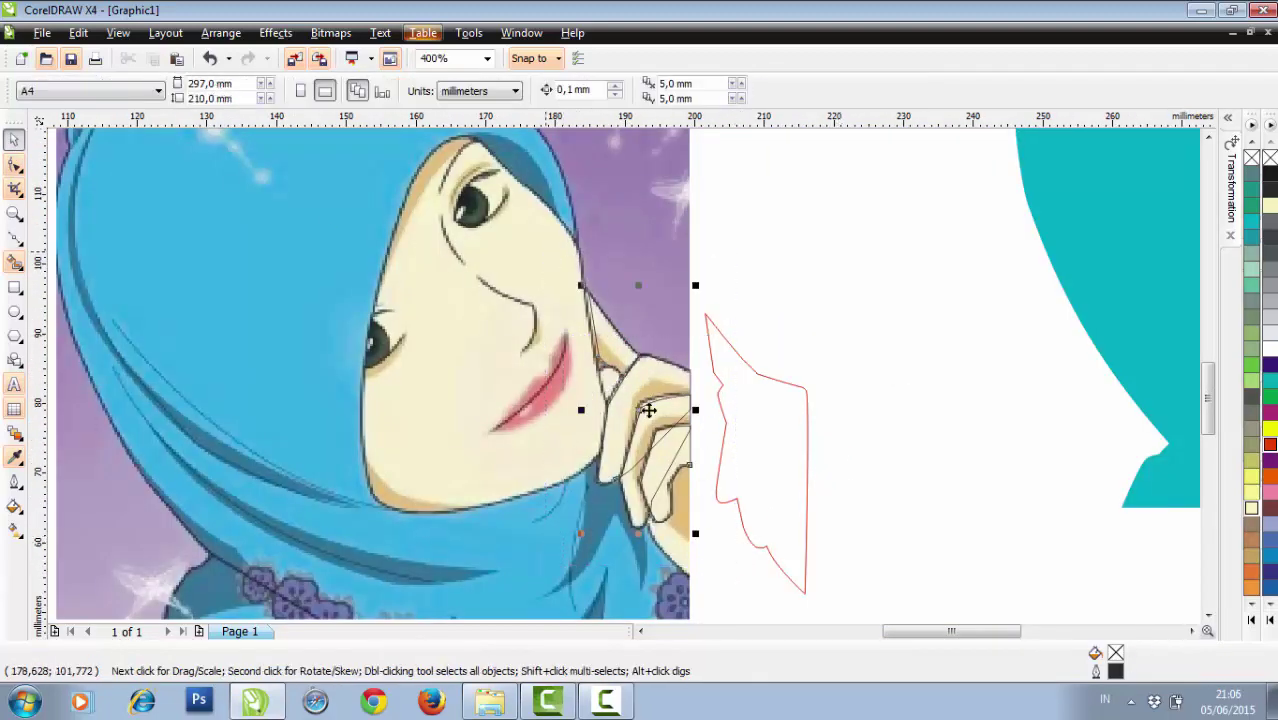
{"action": "left_click_drag", "start_coordinate": [657, 432], "coordinate": [899, 435]}
{"action": "left_click", "coordinate": [951, 483]}
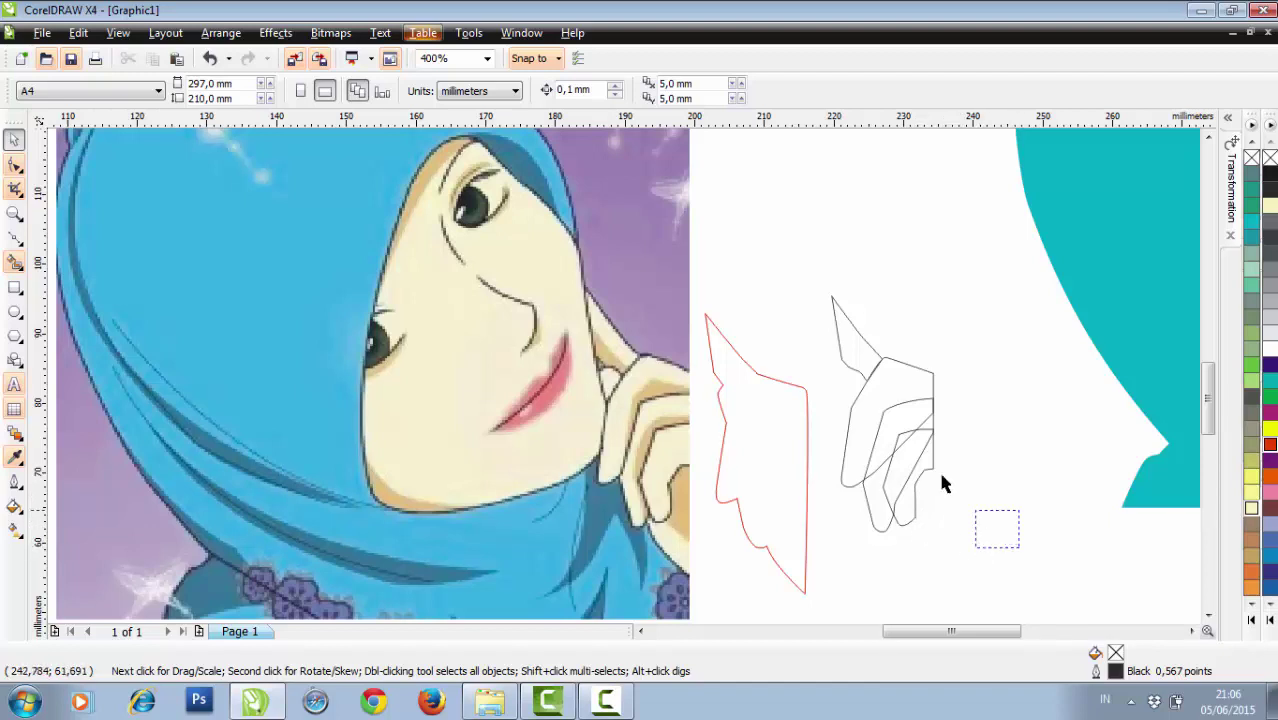
{"action": "left_click_drag", "start_coordinate": [943, 484], "coordinate": [813, 277]}
{"action": "left_click_drag", "start_coordinate": [886, 438], "coordinate": [770, 451]}
{"action": "scroll", "coordinate": [797, 473], "scroll_direction": "up", "scroll_amount": 1}
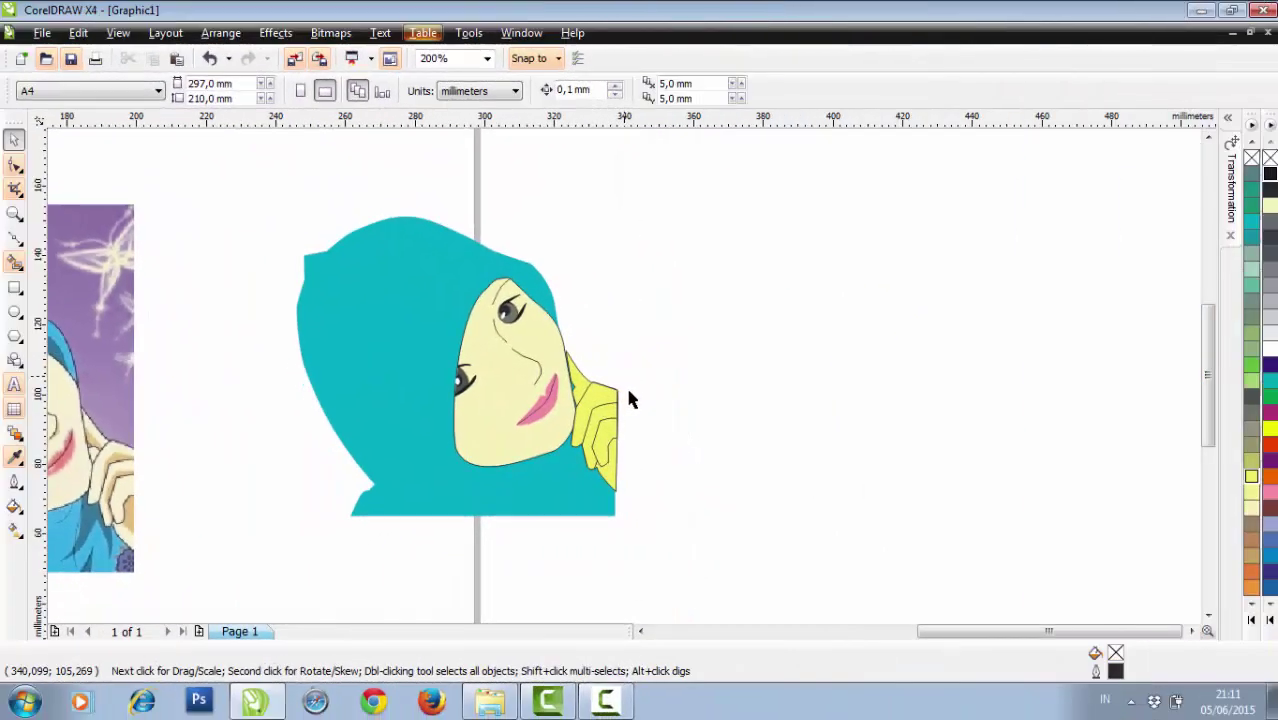
{"action": "scroll", "coordinate": [598, 417], "scroll_direction": "up", "scroll_amount": 2}
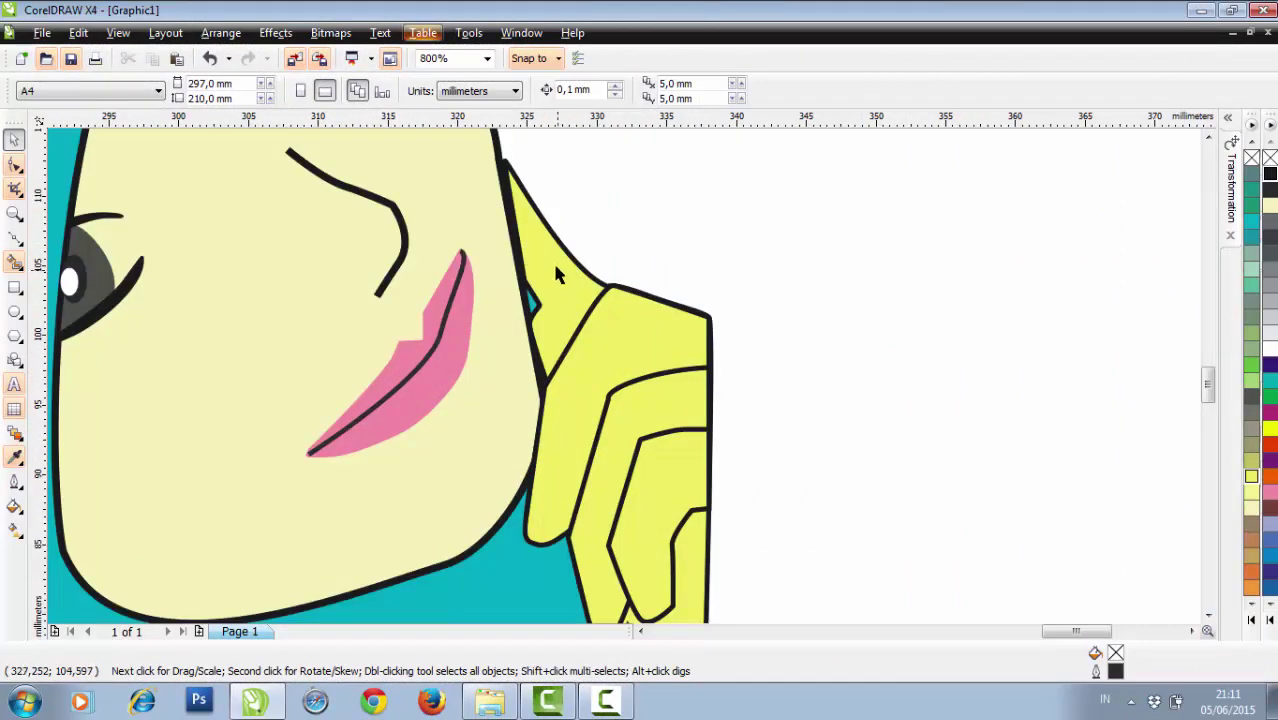
{"action": "scroll", "coordinate": [535, 245], "scroll_direction": "up", "scroll_amount": 1}
{"action": "left_click_drag", "start_coordinate": [624, 384], "coordinate": [658, 343]}
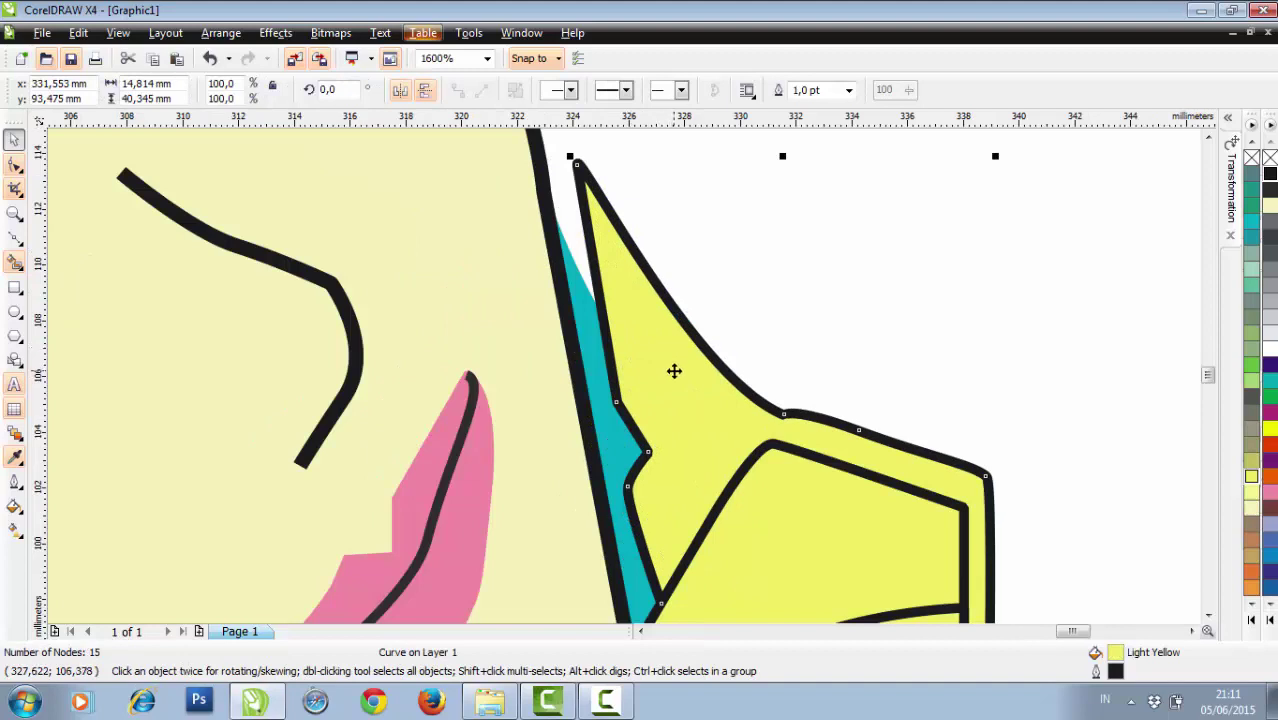
{"action": "key", "text": "ctrl+z"}
{"action": "left_click", "coordinate": [725, 353]}
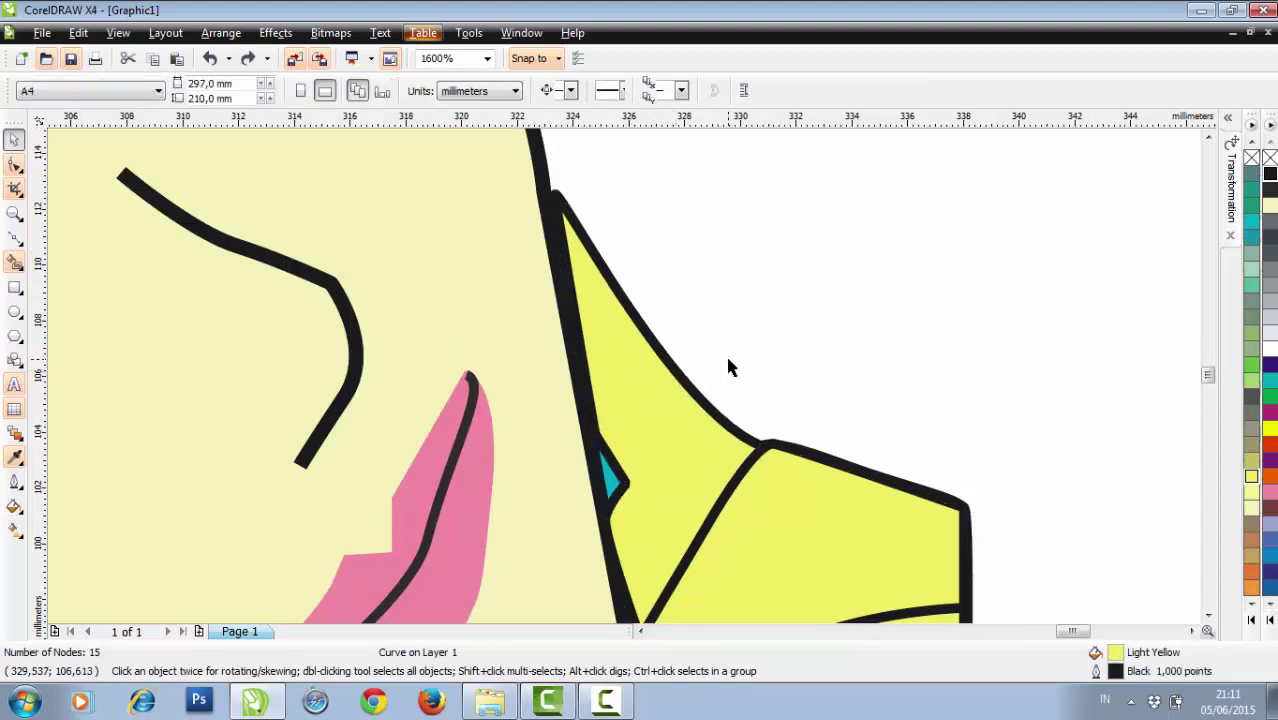
Complete the outline of the long fold on the hijab's outer side up its inner edge to its starting node.
{"action": "scroll", "coordinate": [725, 353], "scroll_direction": "down", "scroll_amount": 1}
{"action": "scroll", "coordinate": [770, 420], "scroll_direction": "down", "scroll_amount": 1}
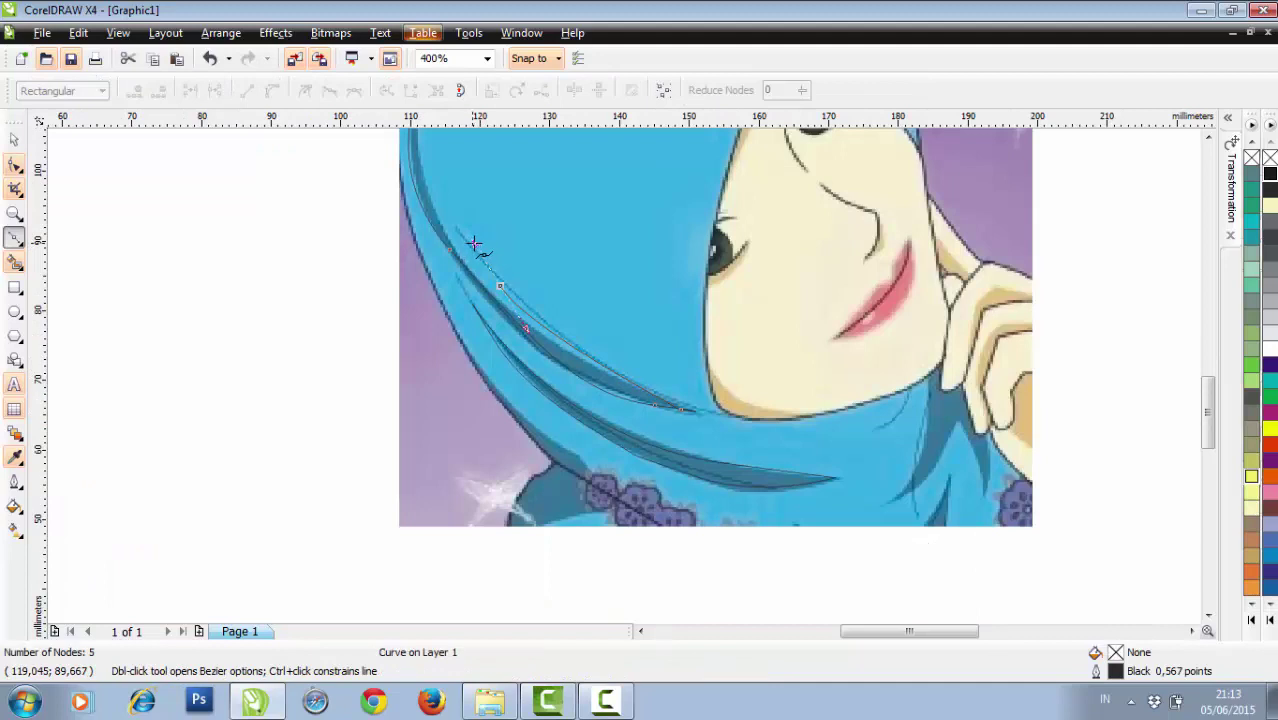
{"action": "scroll", "coordinate": [771, 502], "scroll_direction": "down", "scroll_amount": 1}
{"action": "scroll", "coordinate": [621, 344], "scroll_direction": "up", "scroll_amount": 1}
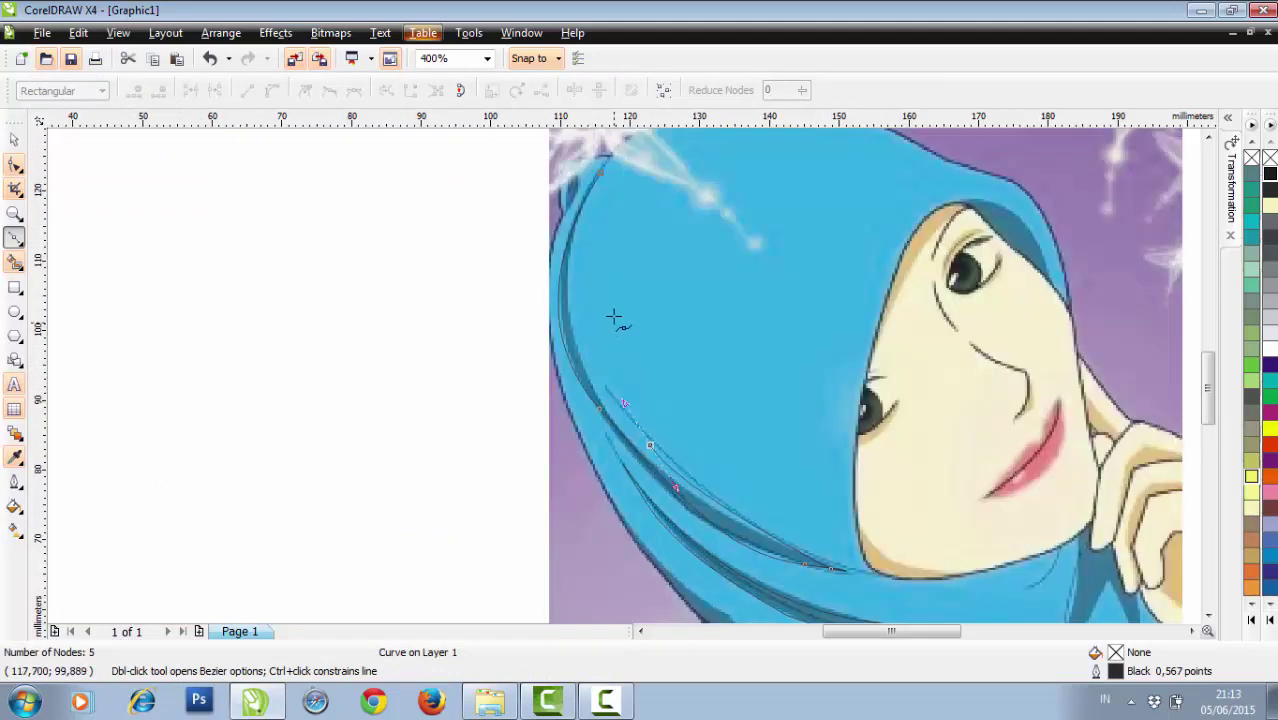
{"action": "left_click", "coordinate": [621, 382]}
{"action": "left_click", "coordinate": [608, 292]}
{"action": "double_click", "coordinate": [596, 201]}
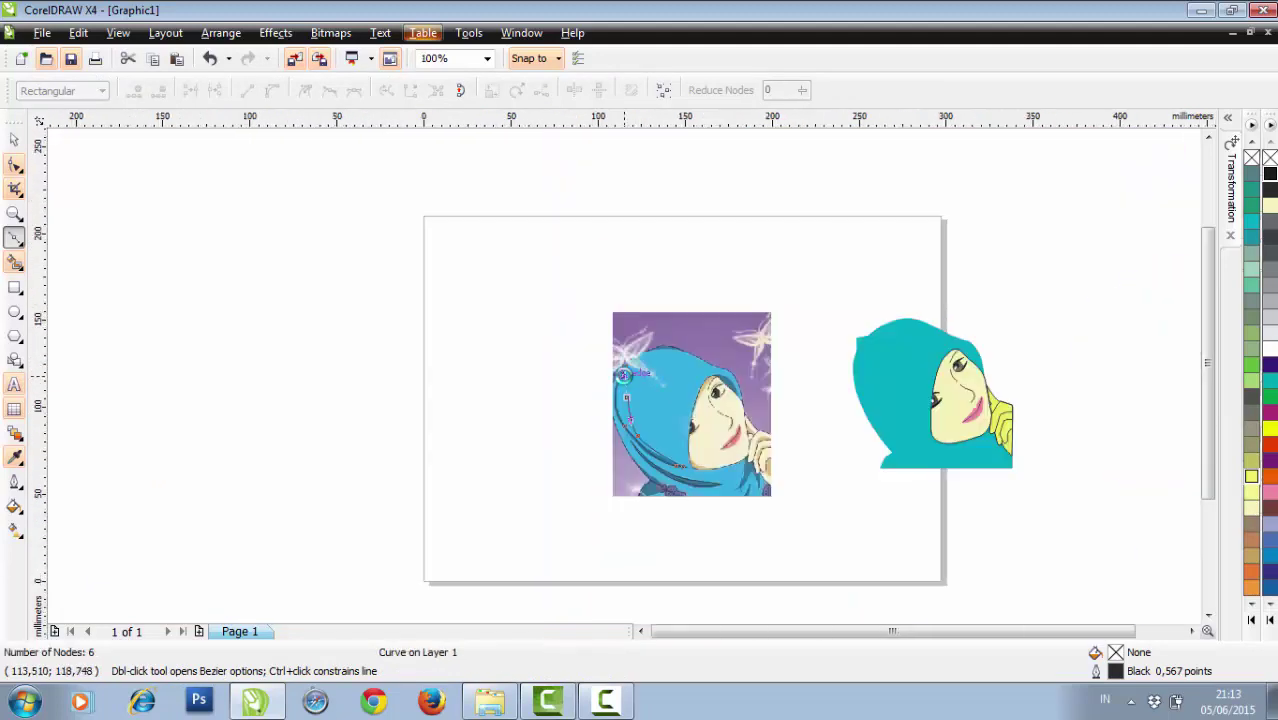
{"action": "scroll", "coordinate": [625, 372], "scroll_direction": "down", "scroll_amount": 2}
{"action": "key", "text": "Escape"}
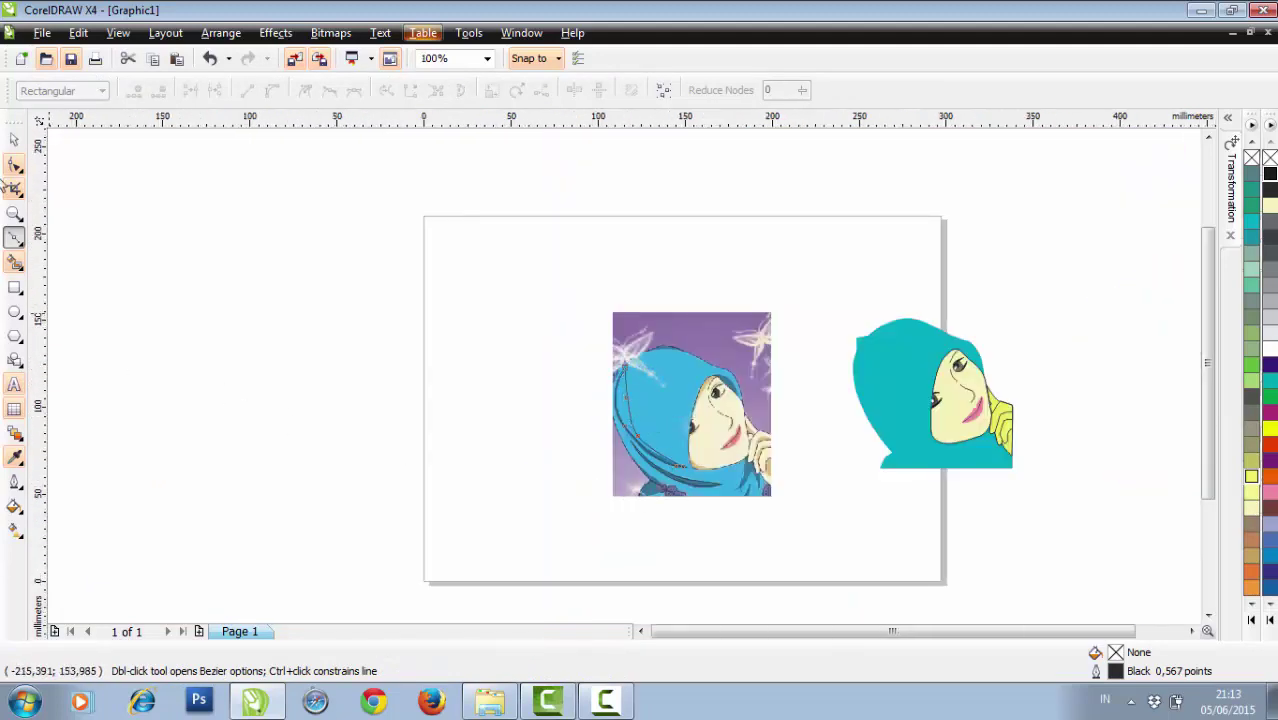
Move both hijab fold outlines from the bitmap onto the matching place on the teal hijab.
{"action": "left_click", "coordinate": [14, 140]}
{"action": "left_click_drag", "start_coordinate": [513, 333], "coordinate": [740, 524]}
{"action": "left_click_drag", "start_coordinate": [660, 442], "coordinate": [890, 417]}
{"action": "scroll", "coordinate": [890, 417], "scroll_direction": "up", "scroll_amount": 1}
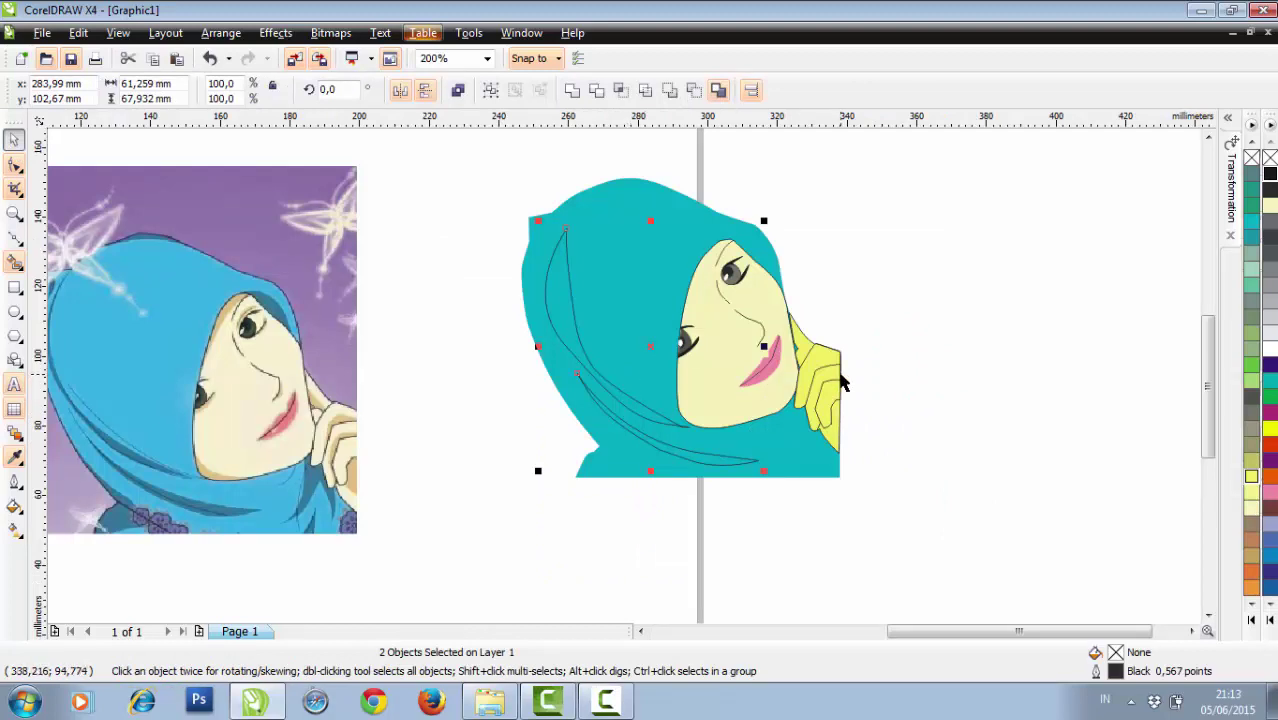
Give both hijab folds a 30% Black fill and outline.
{"action": "right_click", "coordinate": [1269, 385]}
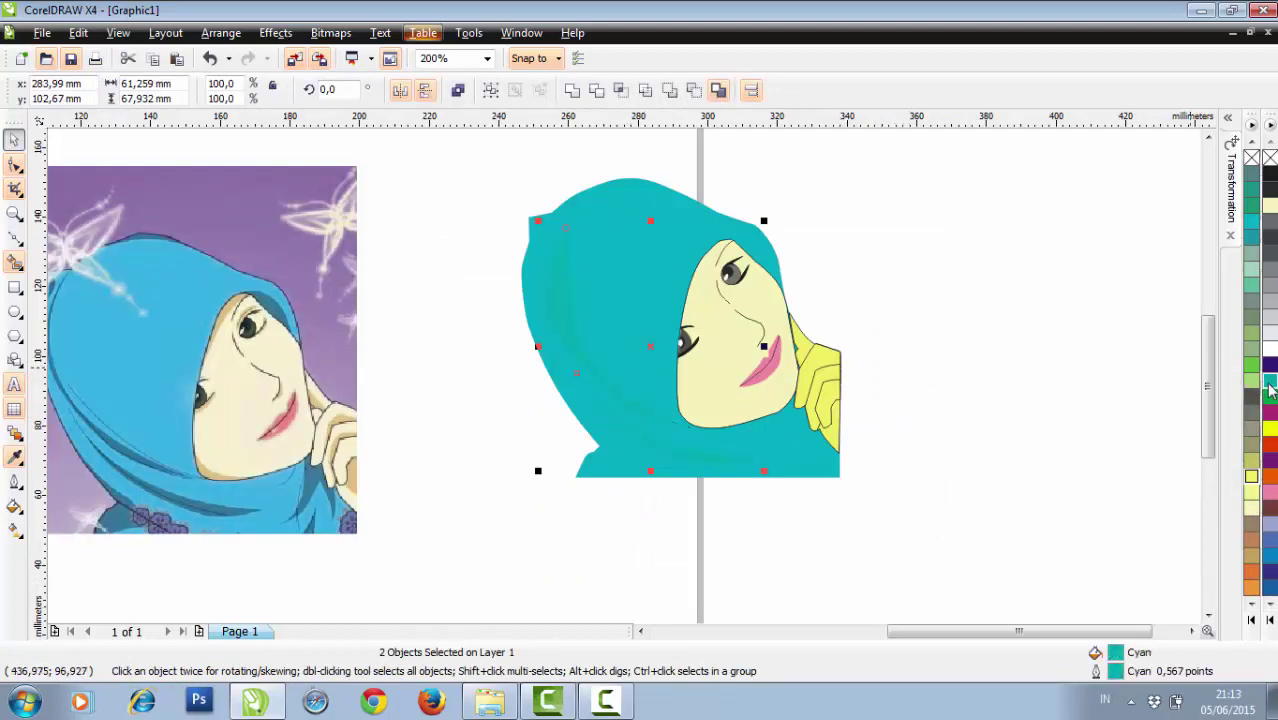
{"action": "left_click", "coordinate": [1270, 301]}
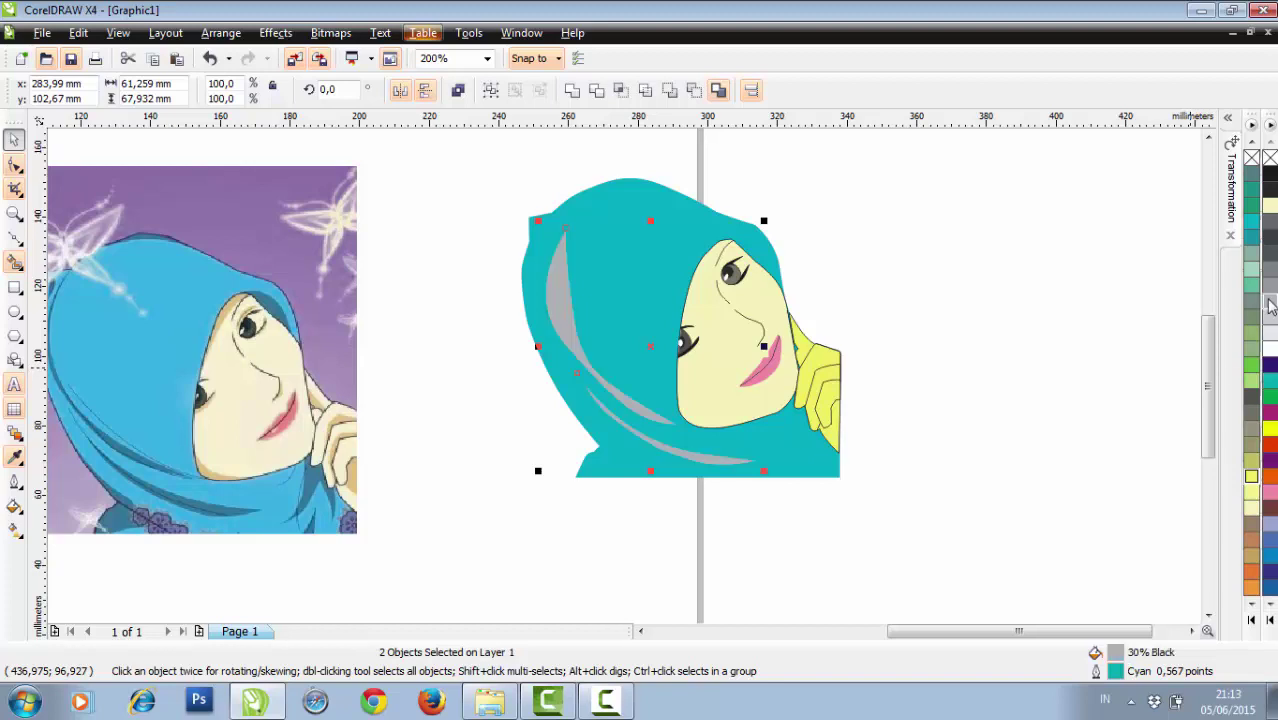
{"action": "right_click", "coordinate": [1270, 301]}
{"action": "left_click", "coordinate": [1086, 400]}
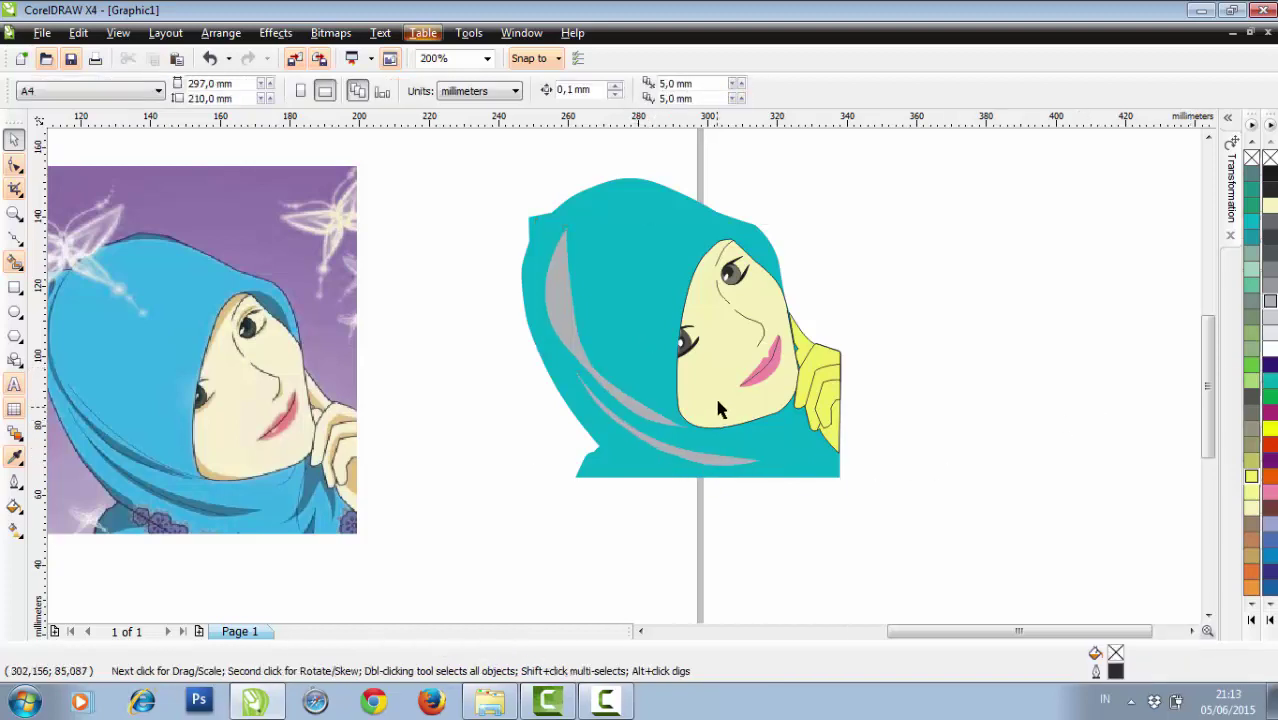
Slim the long upper fold by shifting its inner-edge node outward and deleting the surplus node further down that edge.
{"action": "left_click", "coordinate": [568, 304]}
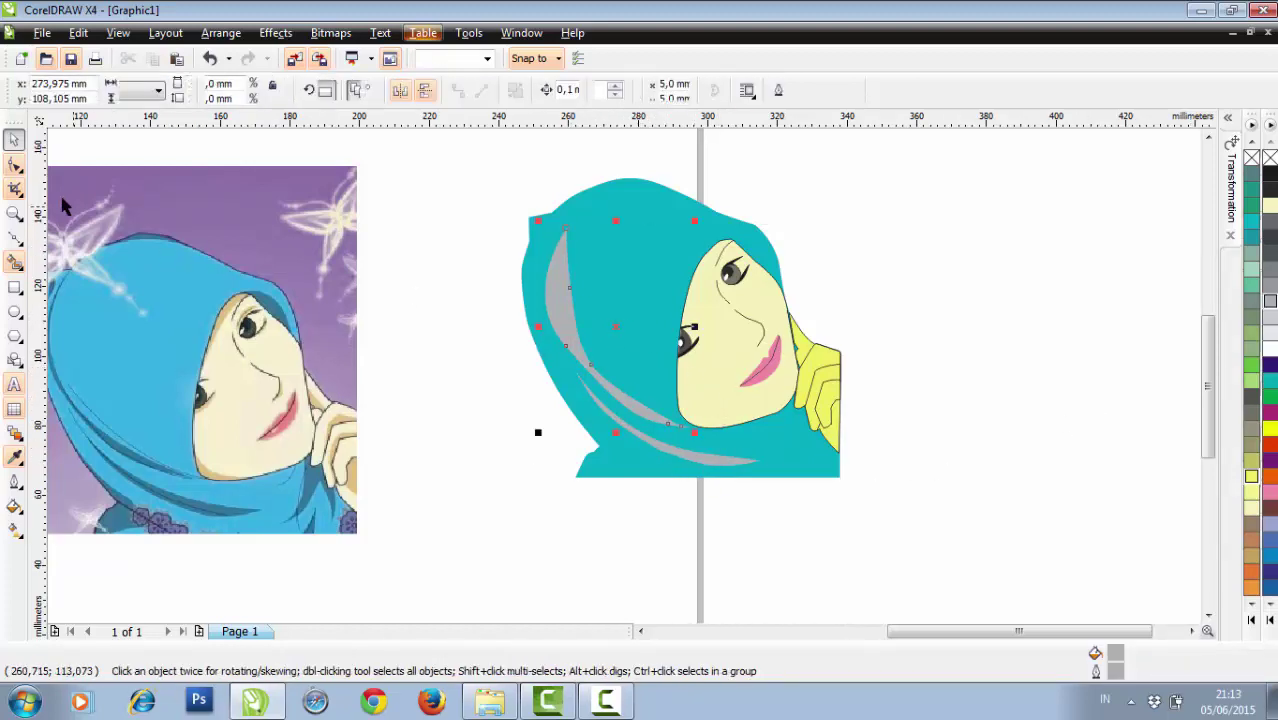
{"action": "left_click", "coordinate": [14, 168]}
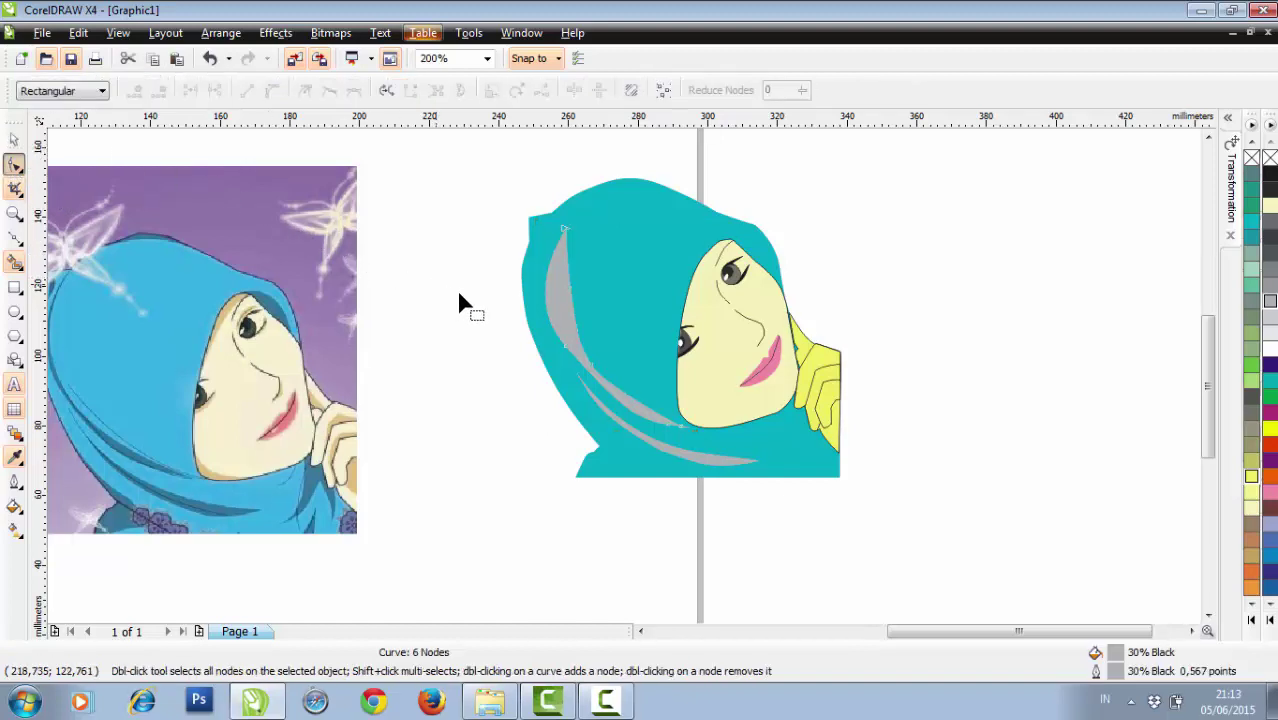
{"action": "scroll", "coordinate": [600, 330], "scroll_direction": "up", "scroll_amount": 1}
{"action": "mouse_move", "coordinate": [664, 336]}
{"action": "left_mouse_down"}
{"action": "mouse_move", "coordinate": [643, 335]}
{"action": "mouse_move", "coordinate": [654, 330]}
{"action": "left_mouse_up"}
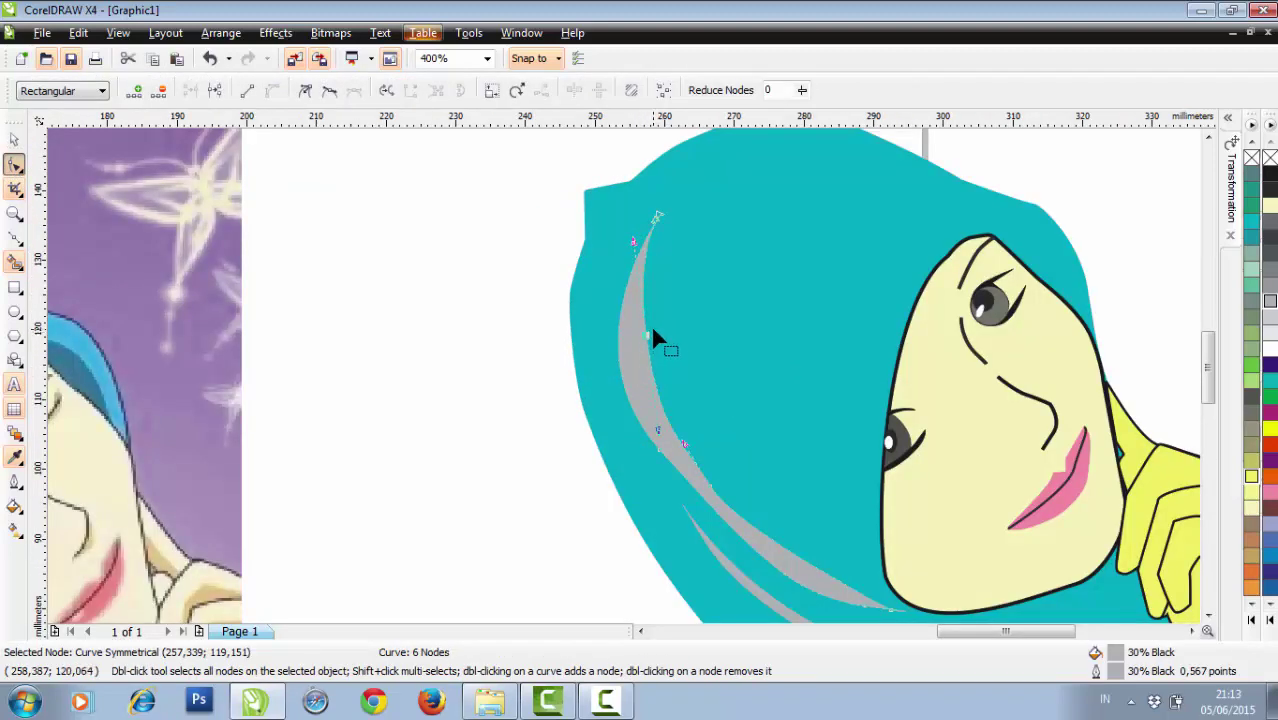
{"action": "left_click", "coordinate": [712, 485]}
{"action": "key", "text": "Delete"}
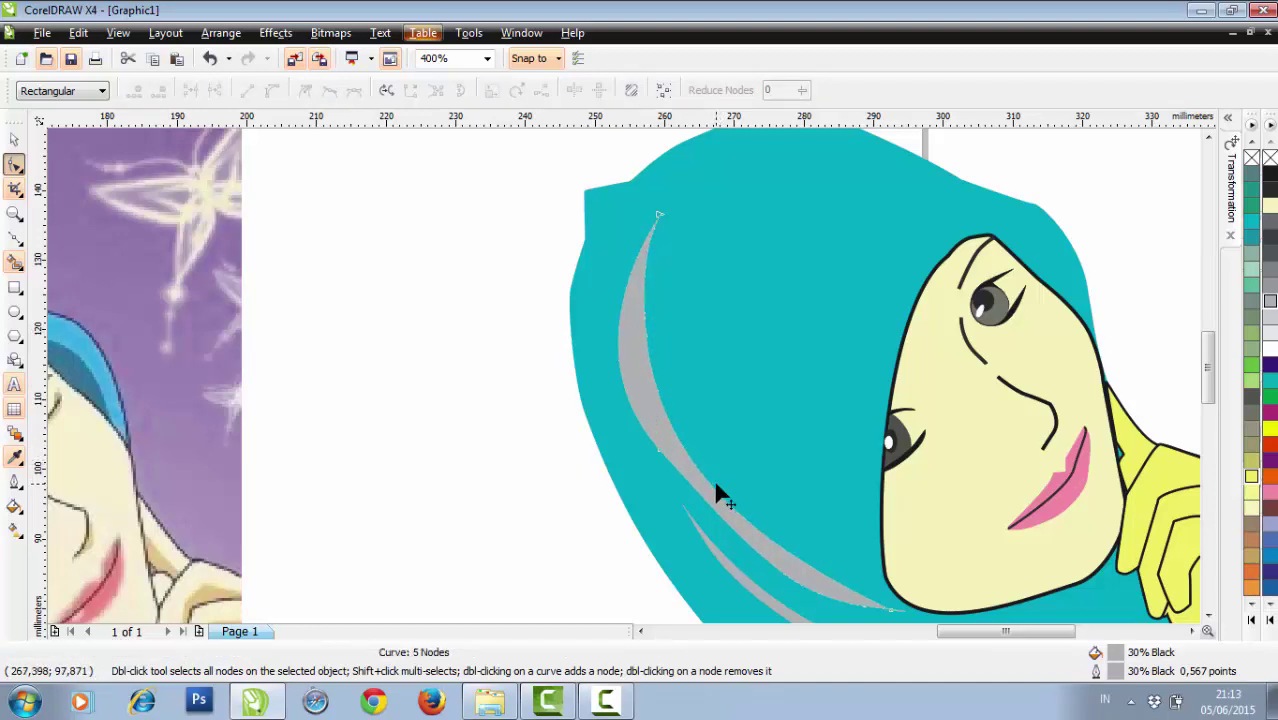
Draw a closed Bezier shadow shape on the hijab beside the forehead, curving outward from the face's peak and closing across the face.
{"action": "key", "text": "F3"}
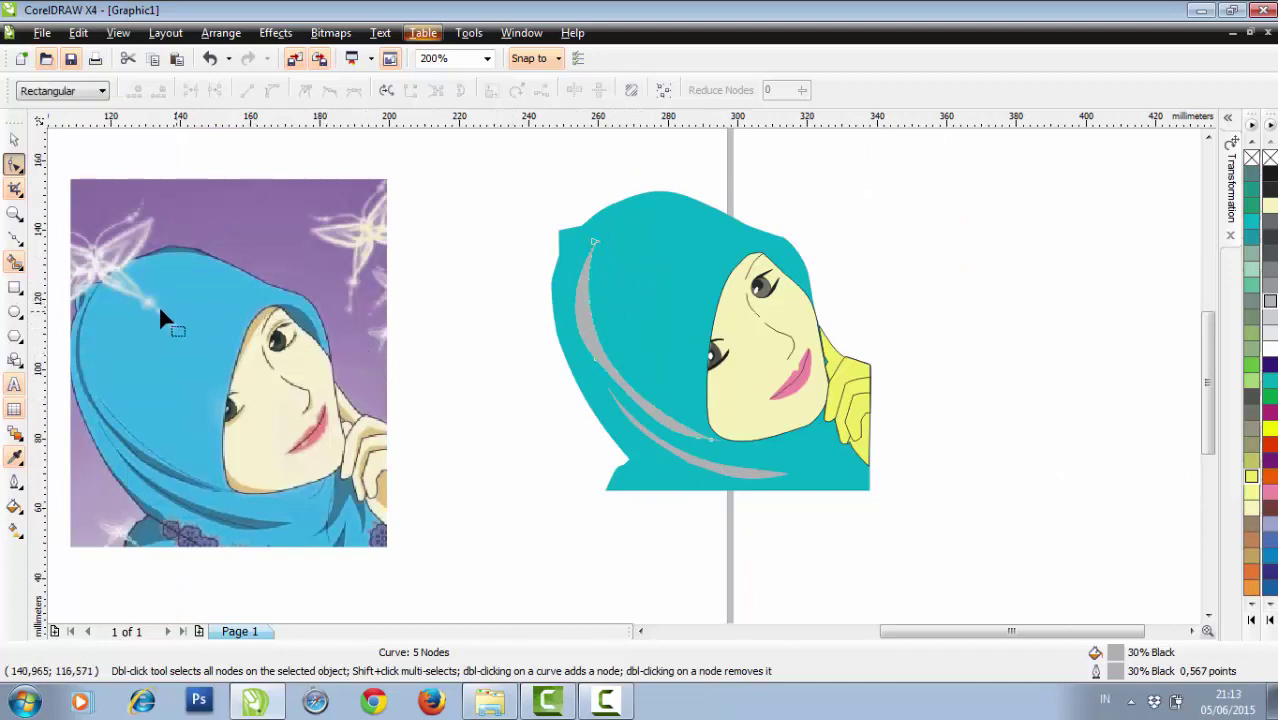
{"action": "left_click", "coordinate": [14, 238]}
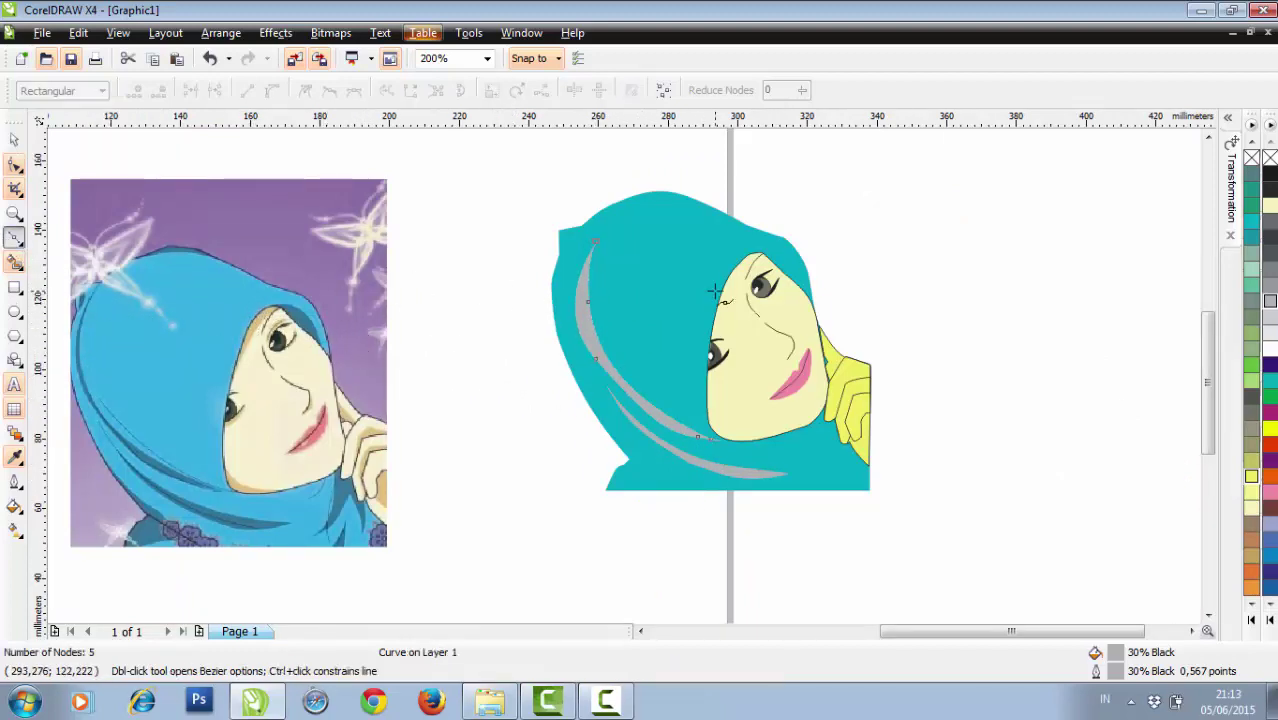
{"action": "scroll", "coordinate": [730, 290], "scroll_direction": "up", "scroll_amount": 1}
{"action": "scroll", "coordinate": [650, 375], "scroll_direction": "up", "scroll_amount": 1}
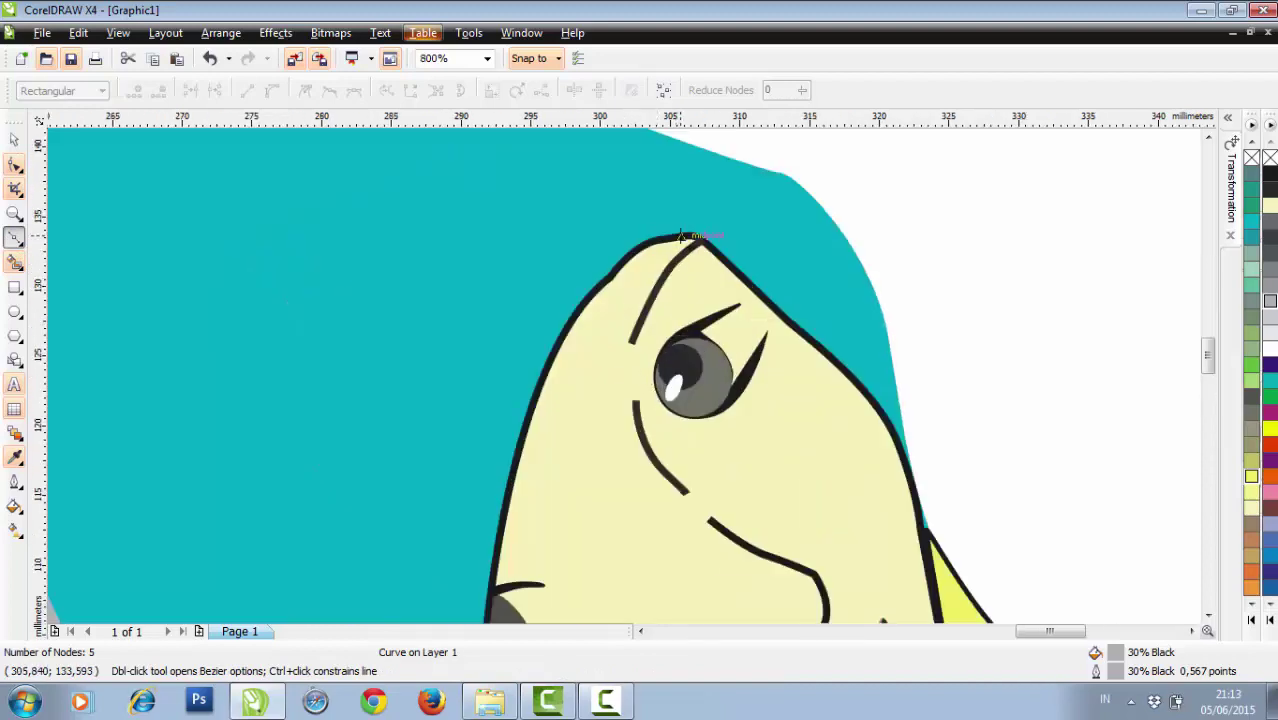
{"action": "left_click", "coordinate": [760, 248]}
{"action": "left_click_drag", "start_coordinate": [807, 265], "coordinate": [840, 312]}
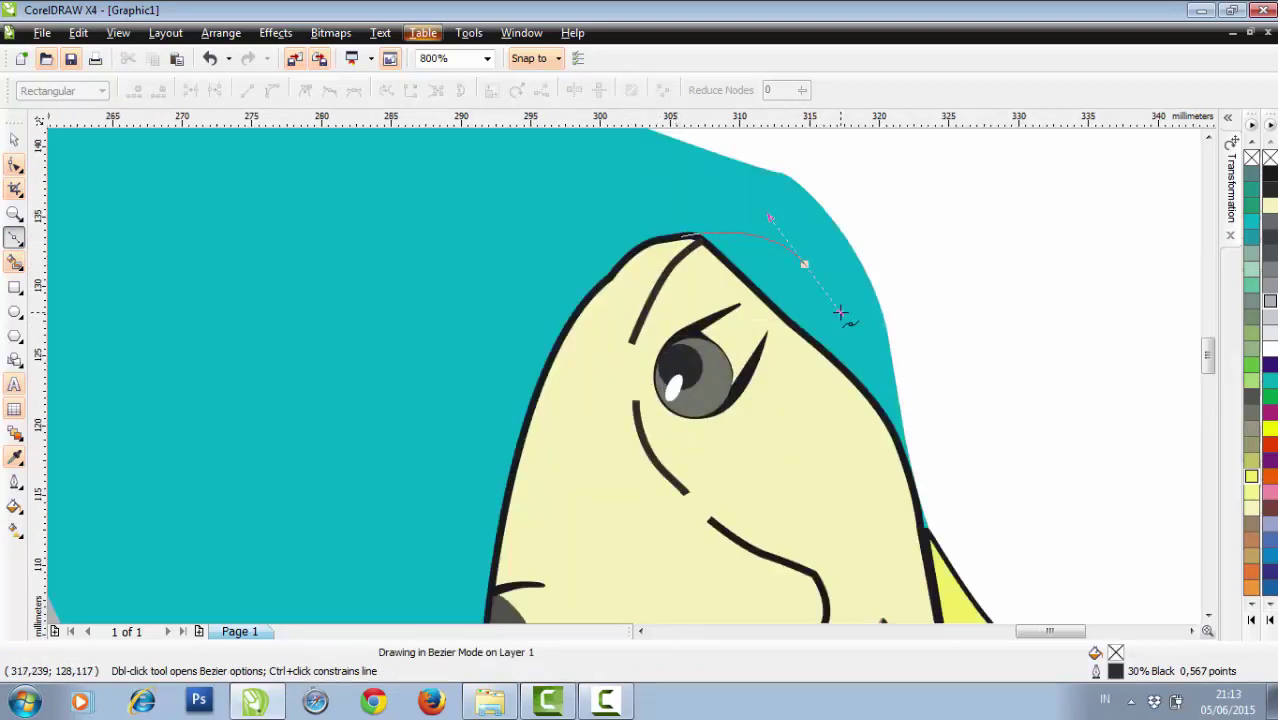
{"action": "left_click", "coordinate": [862, 350]}
{"action": "left_click", "coordinate": [867, 388]}
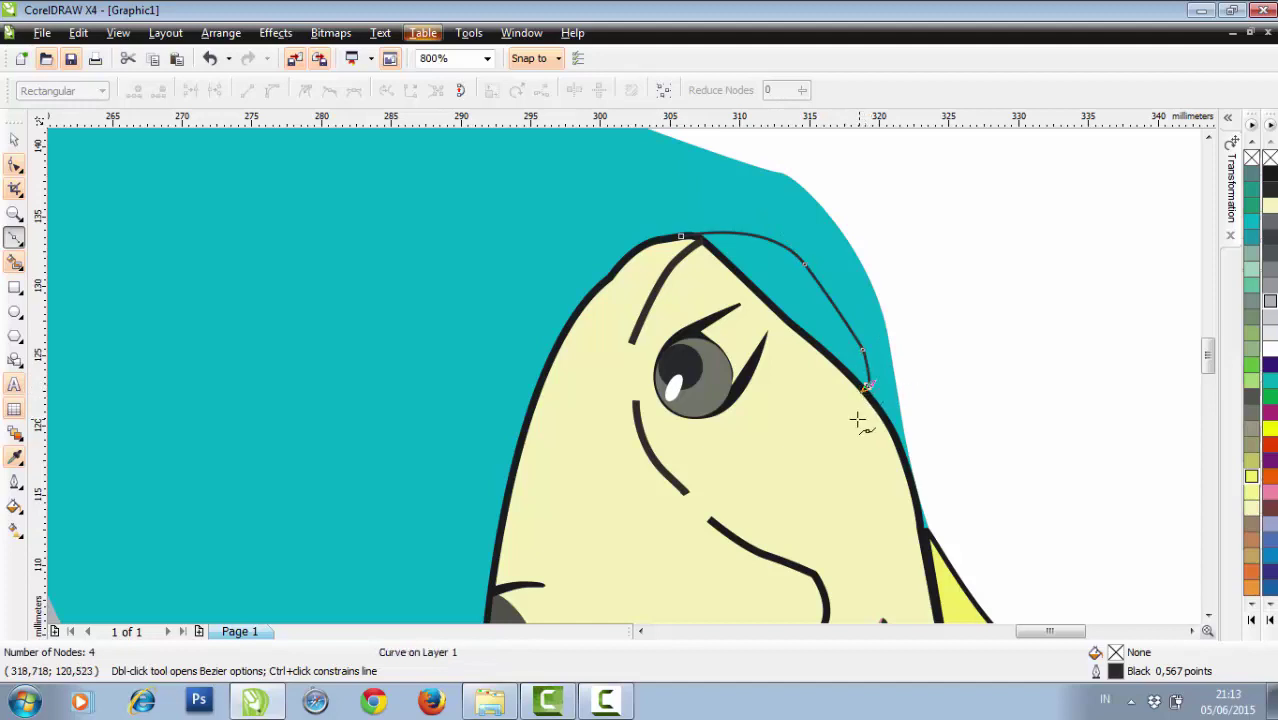
{"action": "left_click", "coordinate": [857, 418]}
{"action": "left_click", "coordinate": [682, 238]}
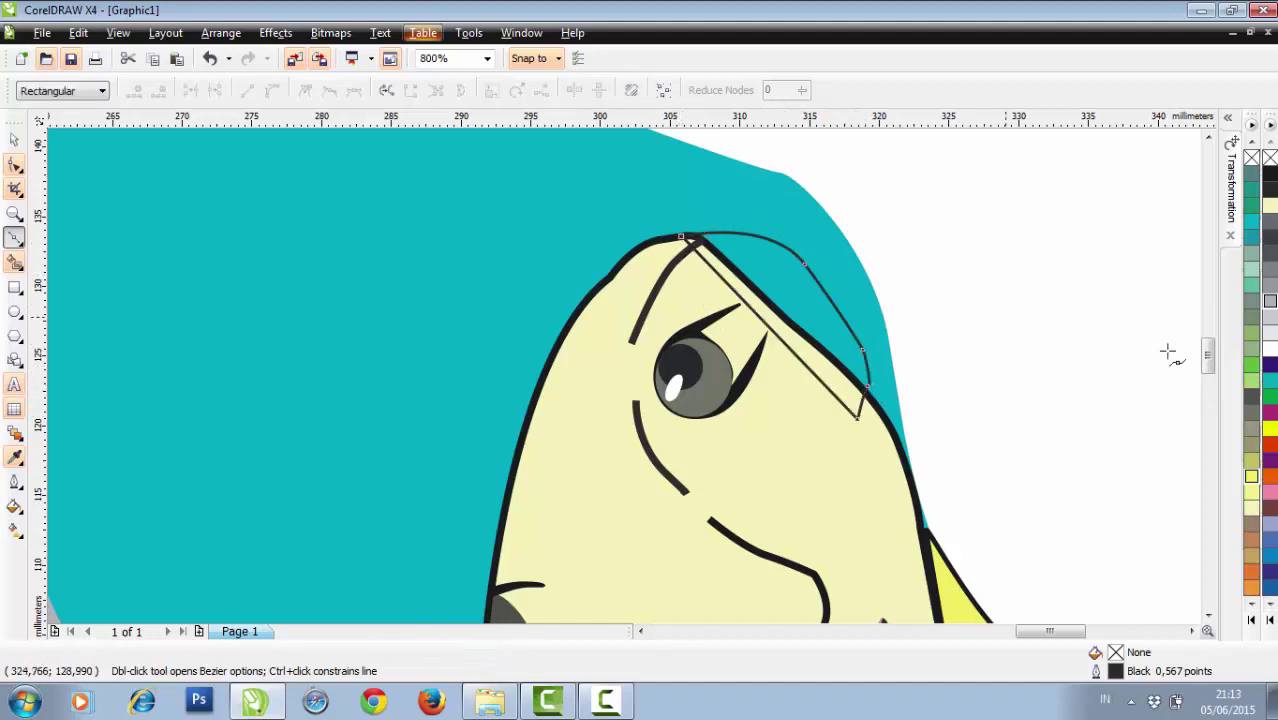
Give the forehead shadow a 20% Black fill and outline, and order it behind the face but in front of the hijab.
{"action": "left_click", "coordinate": [1271, 320]}
{"action": "right_click", "coordinate": [1271, 321]}
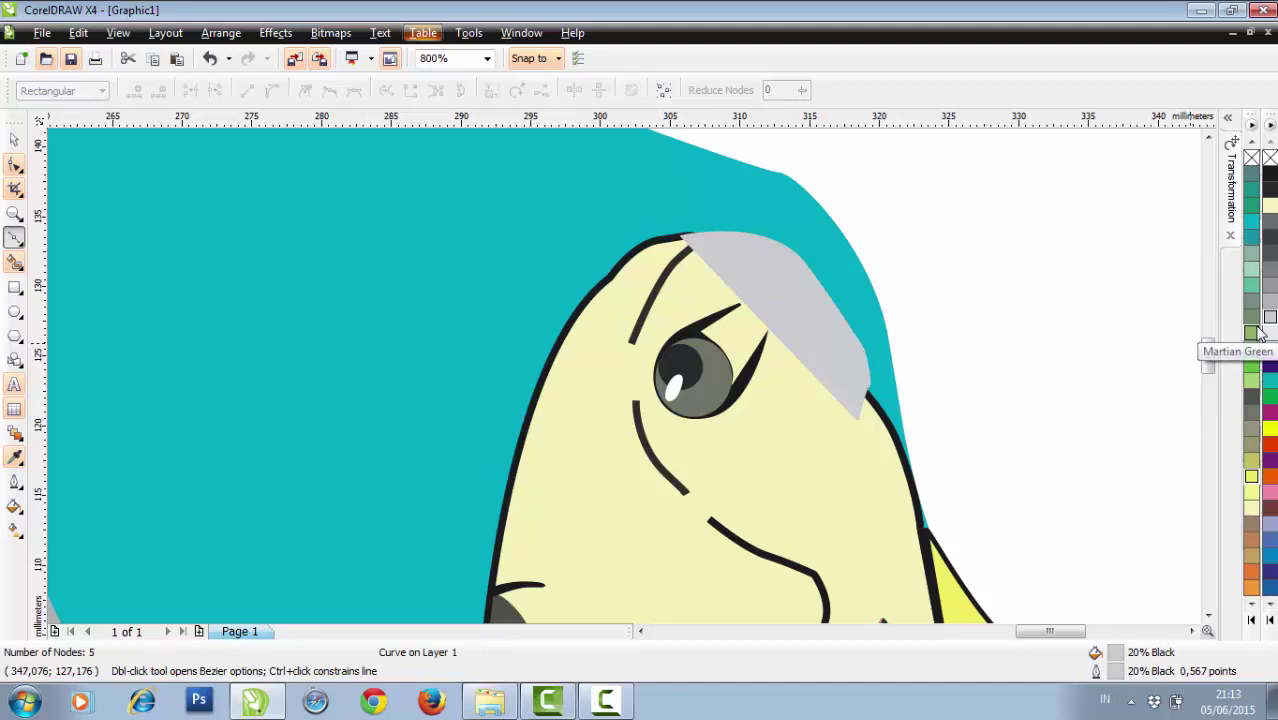
{"action": "key", "text": "ctrl+z"}
{"action": "key", "text": "ctrl+z"}
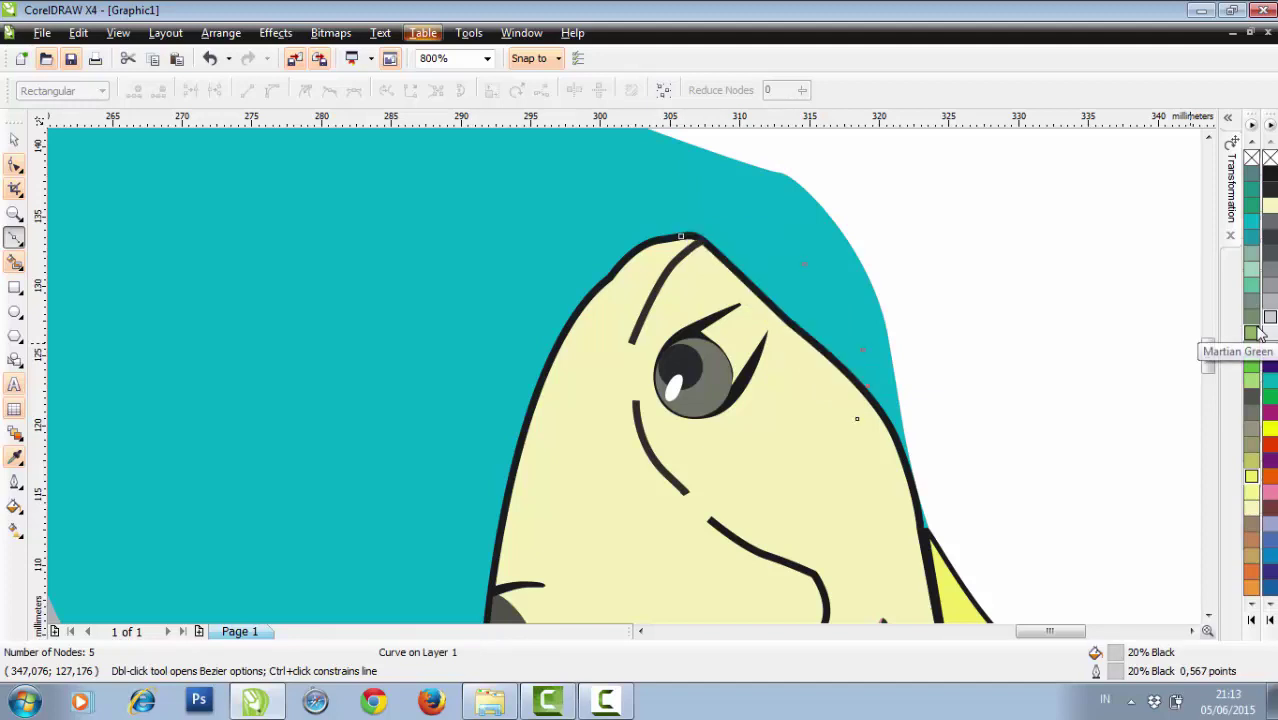
{"action": "key", "text": "ctrl+shift+z"}
{"action": "key", "text": "ctrl+shift+z"}
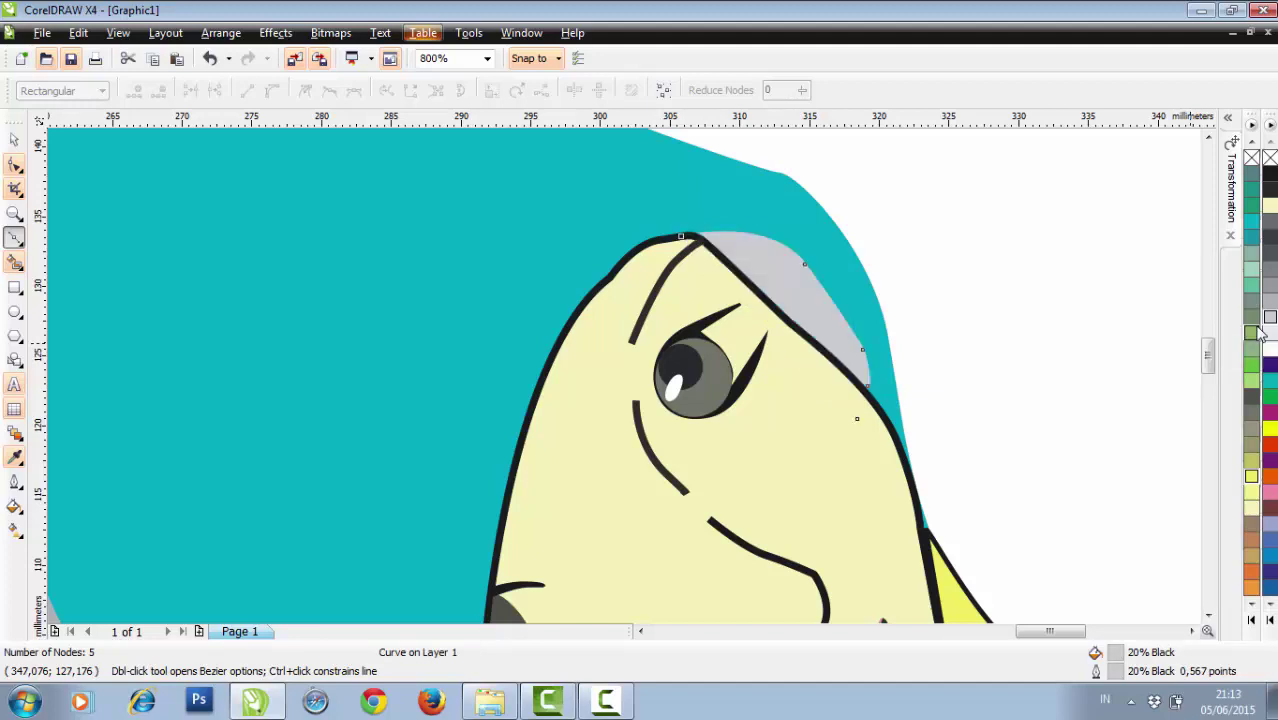
{"action": "key", "text": "F3"}
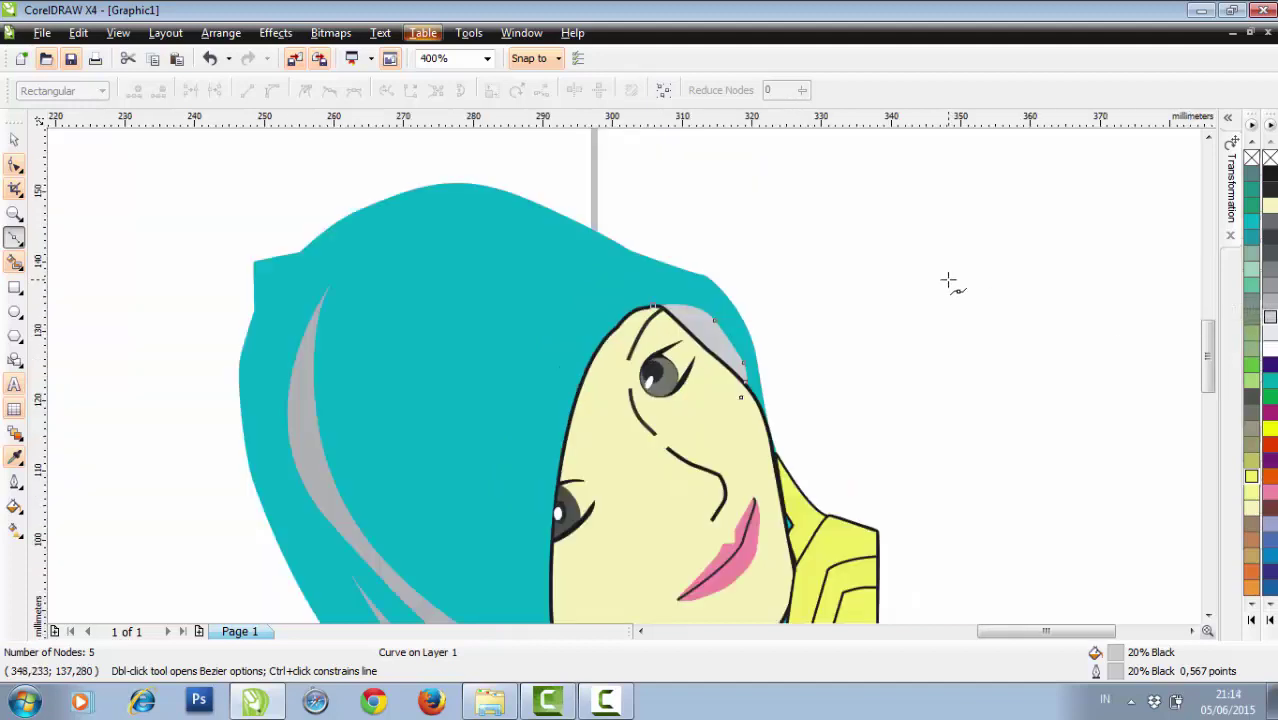
{"action": "key", "text": "Escape"}
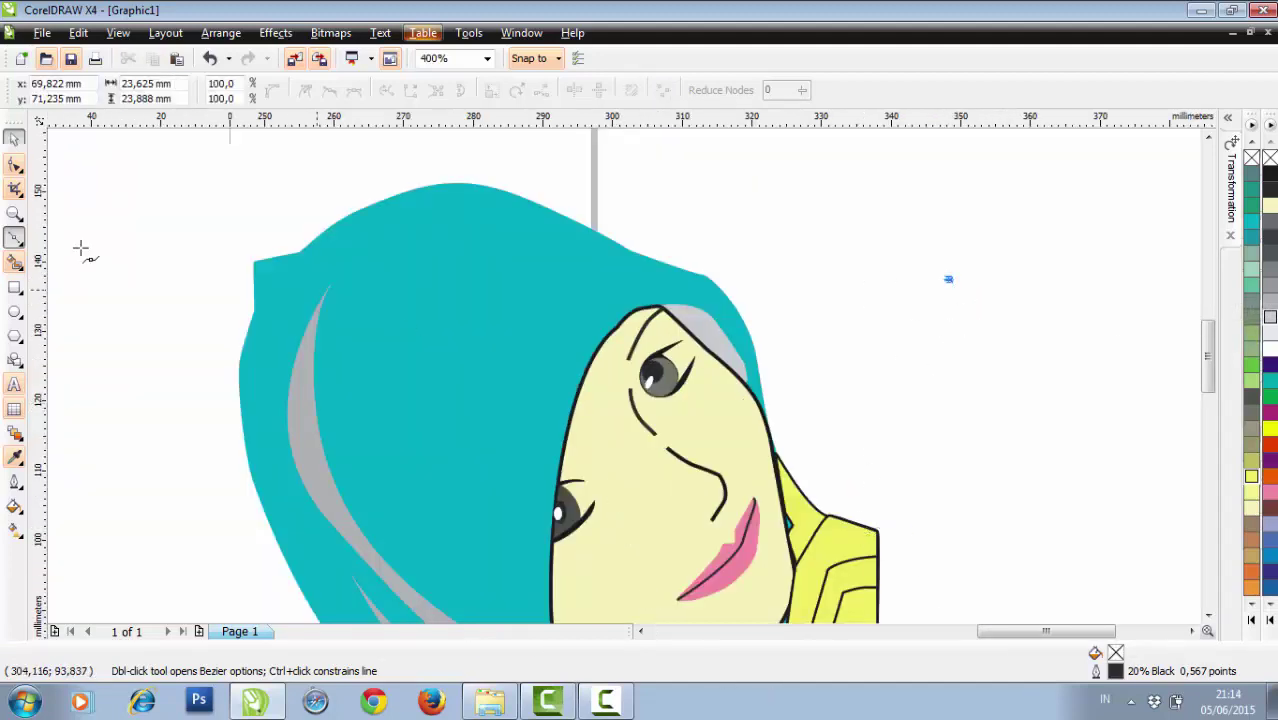
Colour the flower's fill and outline magenta and fill its centre circle white.
{"action": "key", "text": "F3"}
{"action": "key", "text": "space"}
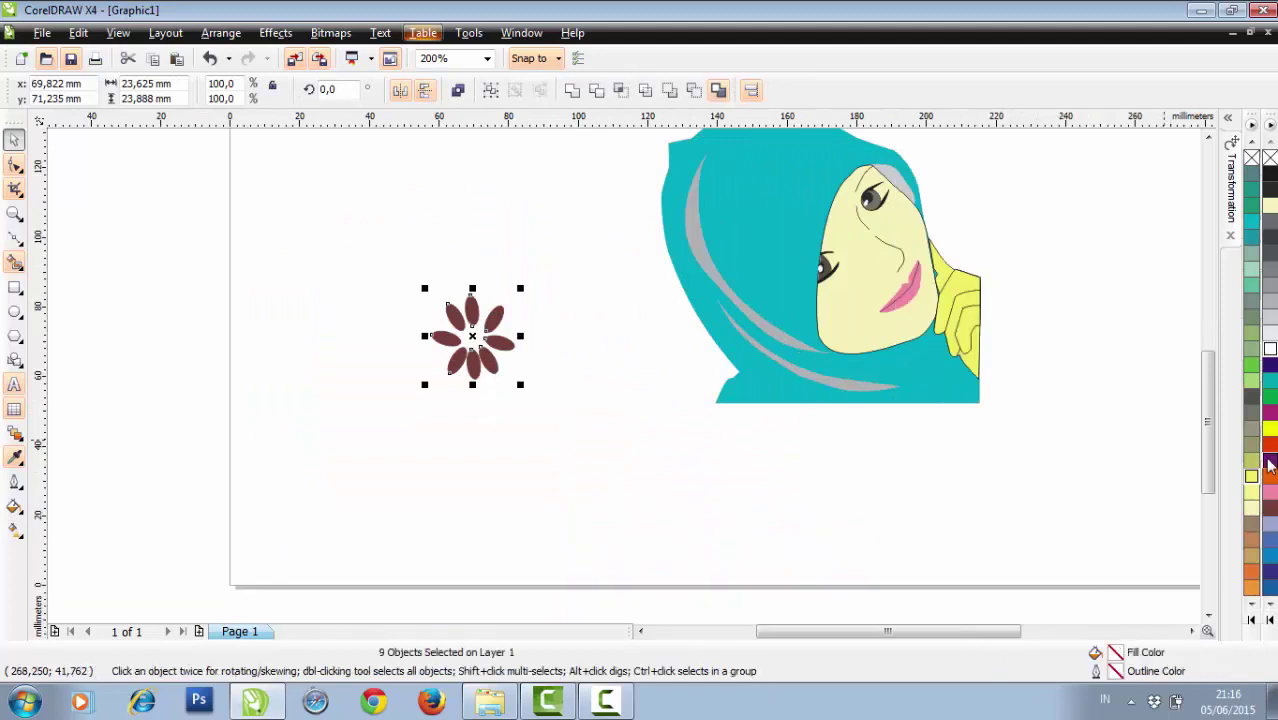
{"action": "left_click", "coordinate": [1268, 414]}
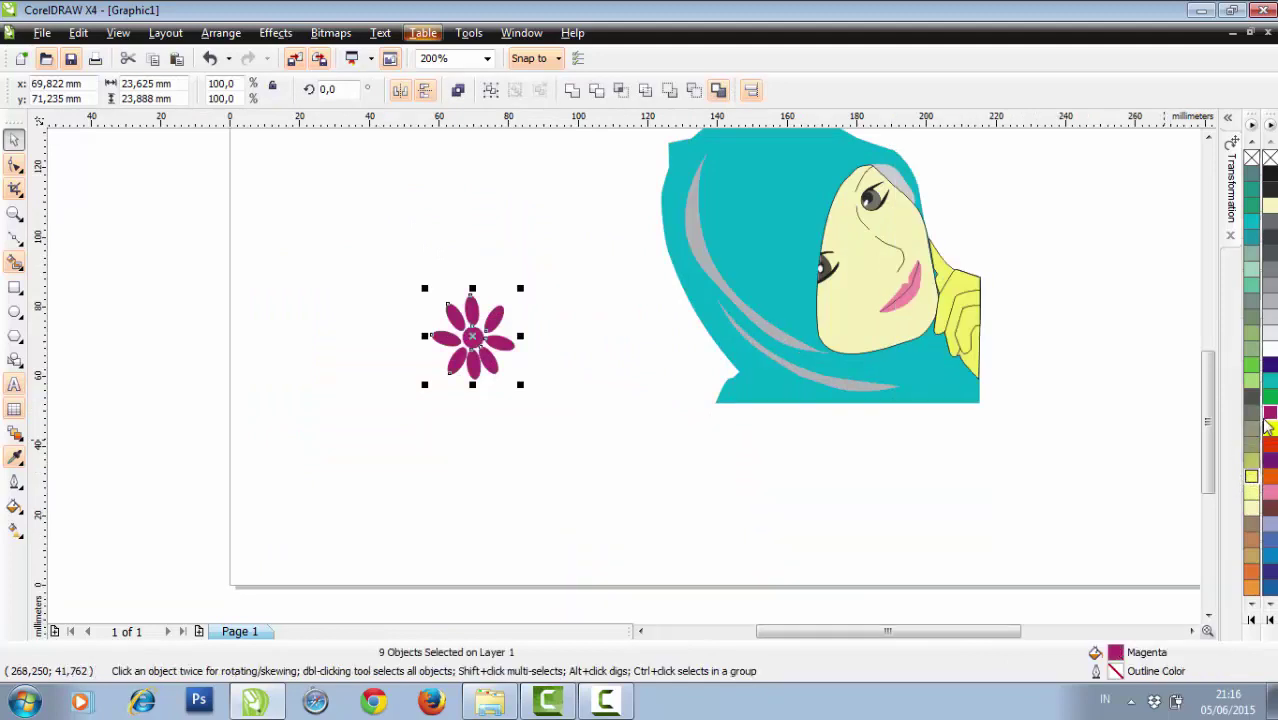
{"action": "right_click", "coordinate": [1268, 414]}
{"action": "key", "text": "Escape"}
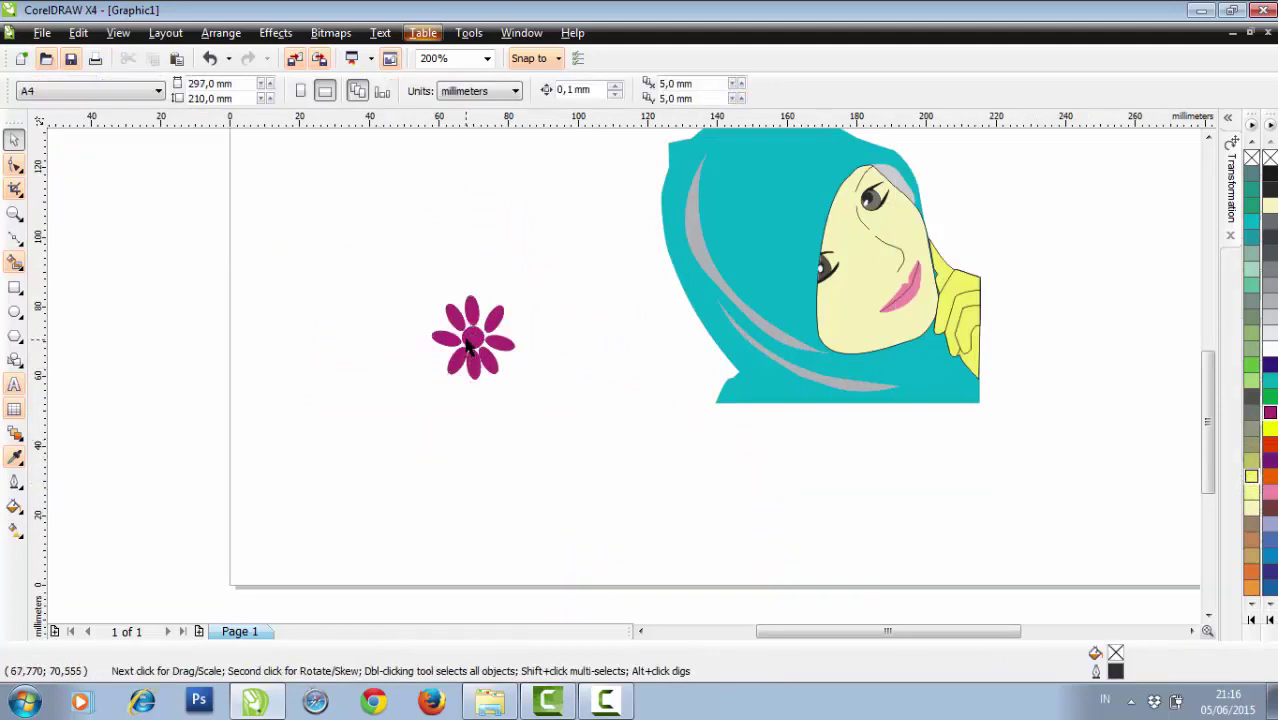
{"action": "left_click", "coordinate": [472, 338]}
{"action": "left_click", "coordinate": [1268, 349]}
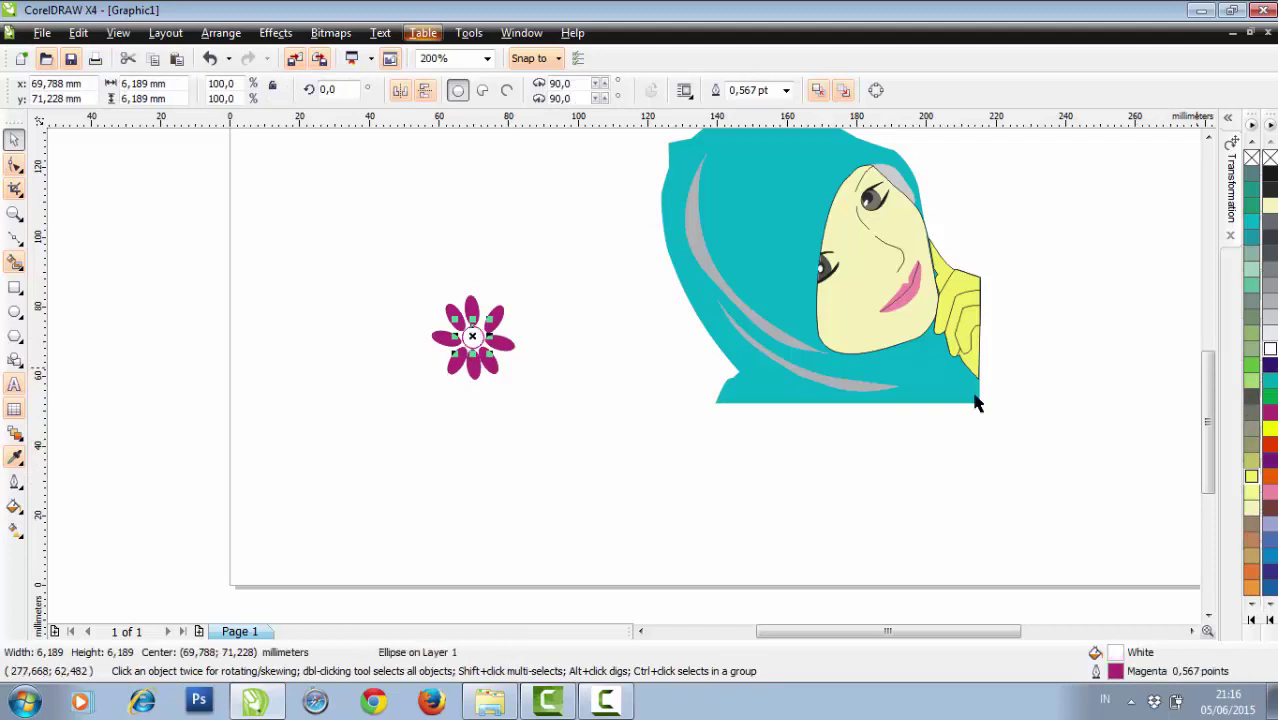
Scale the whole flower to about 68% and place it on the hijab's lower corner below the folds.
{"action": "left_click_drag", "start_coordinate": [580, 432], "coordinate": [379, 251]}
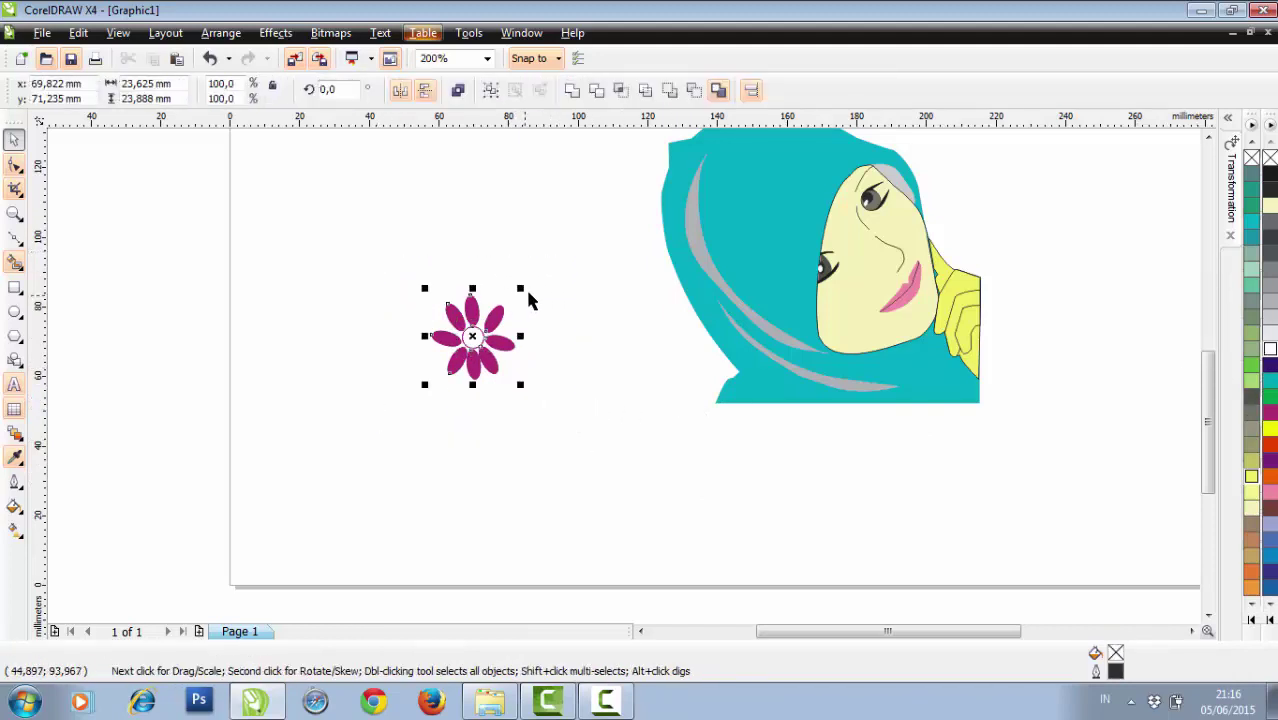
{"action": "left_click_drag", "start_coordinate": [522, 290], "coordinate": [782, 368]}
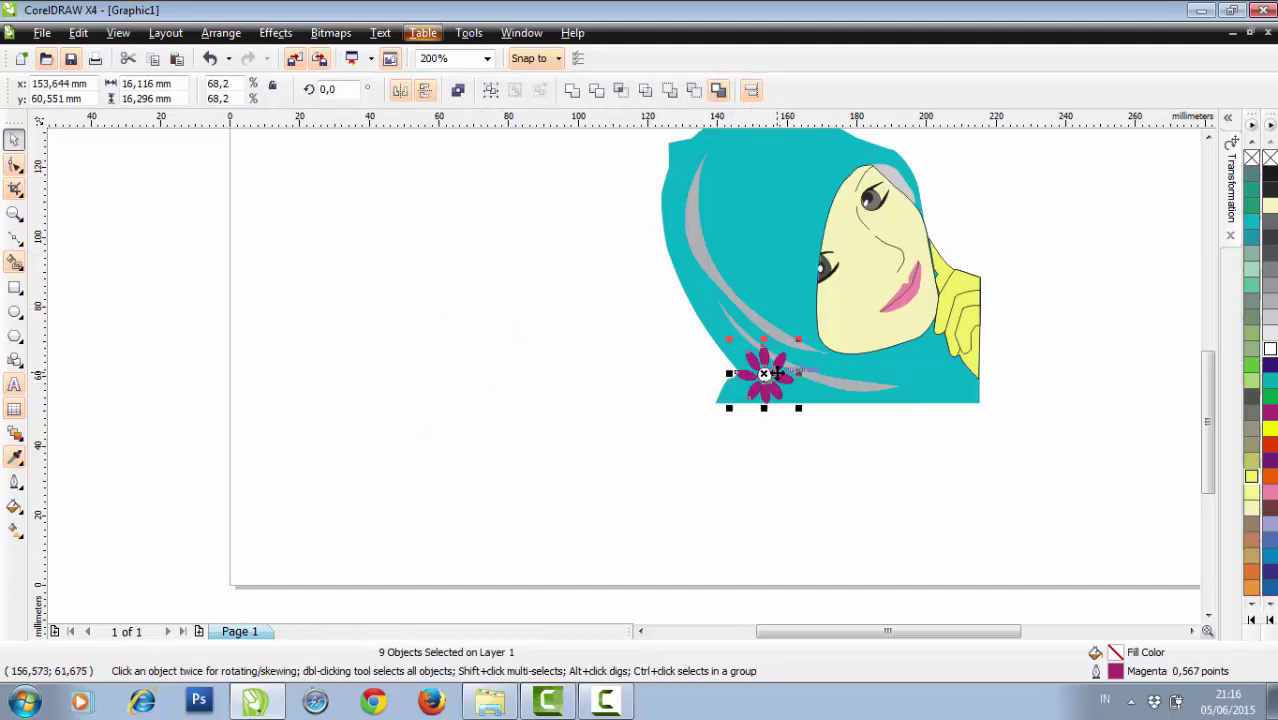
Remove the outline from the white circle at the flower's centre.
{"action": "scroll", "coordinate": [782, 368], "scroll_direction": "up", "scroll_amount": 1}
{"action": "left_click", "coordinate": [600, 383]}
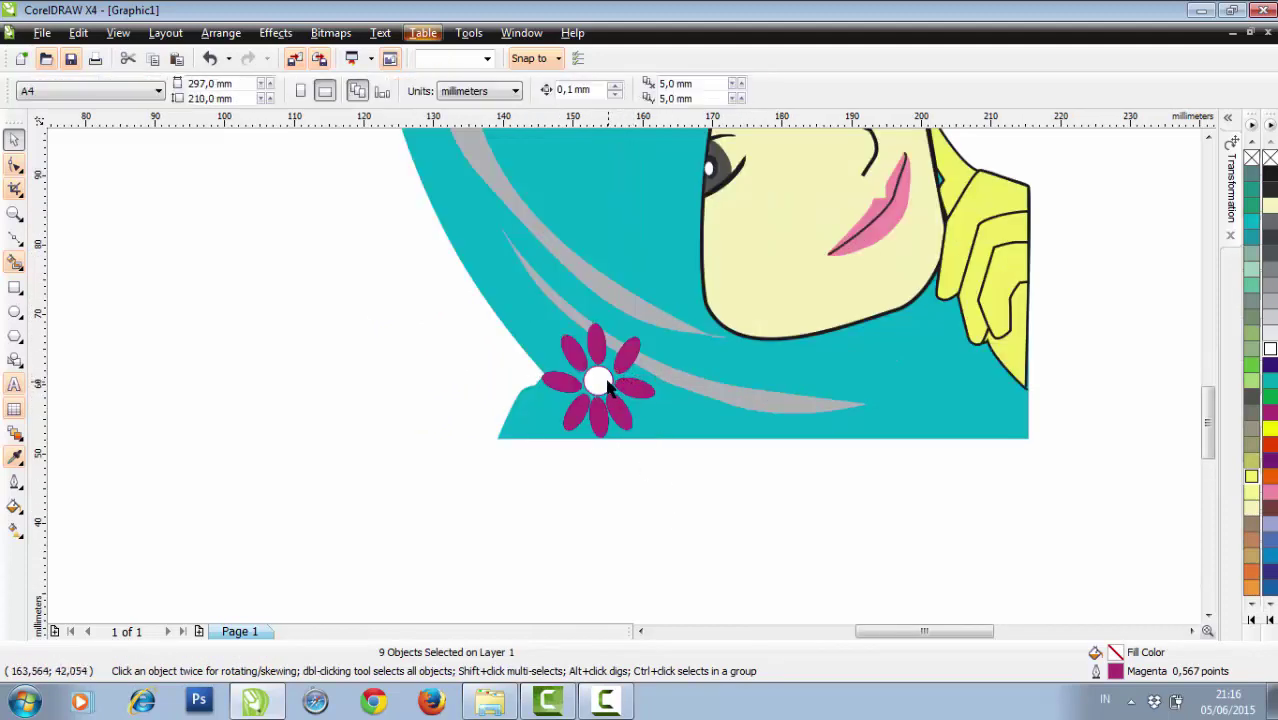
{"action": "right_click", "coordinate": [1270, 160]}
{"action": "left_click", "coordinate": [1001, 482]}
{"action": "scroll", "coordinate": [681, 392], "scroll_direction": "down", "scroll_amount": 1}
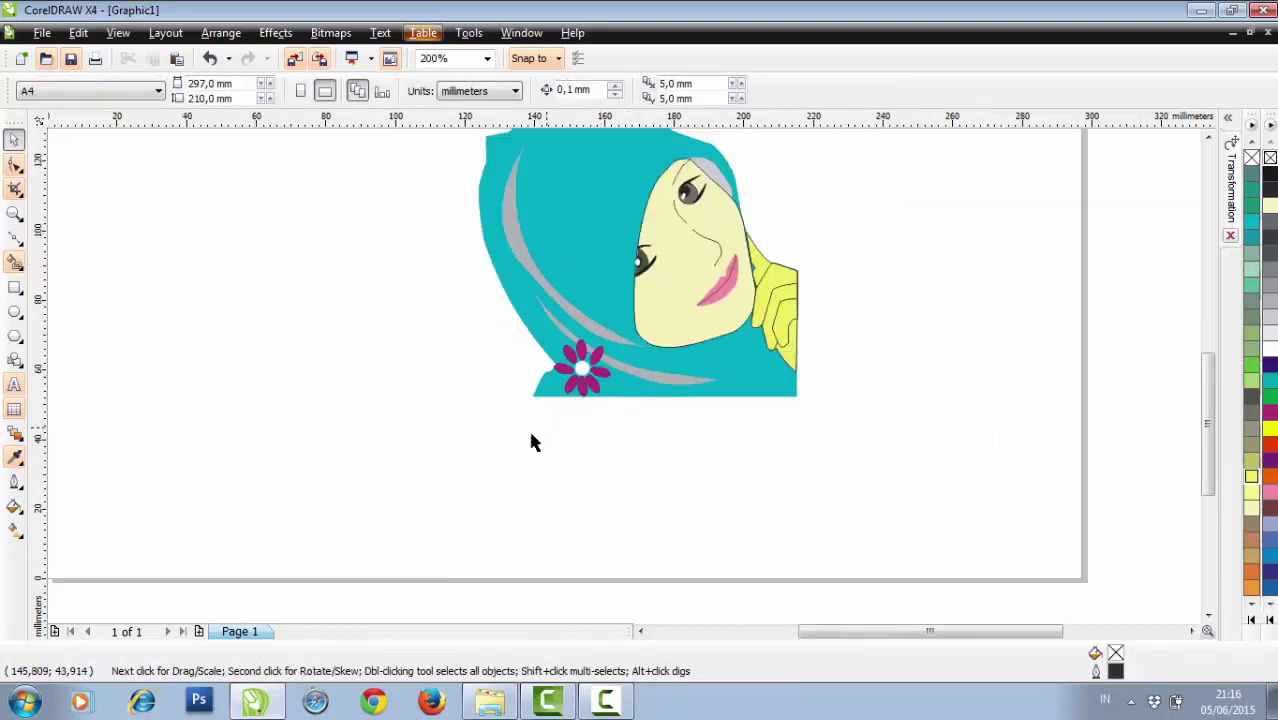
Move the red MUSLIMAH ANIME title to just above the hijab, lining up its start with the hijab's outer edge.
{"action": "left_click_drag", "start_coordinate": [628, 362], "coordinate": [592, 367]}
{"action": "left_click", "coordinate": [620, 454]}
{"action": "scroll", "coordinate": [620, 454], "scroll_direction": "down", "scroll_amount": 1}
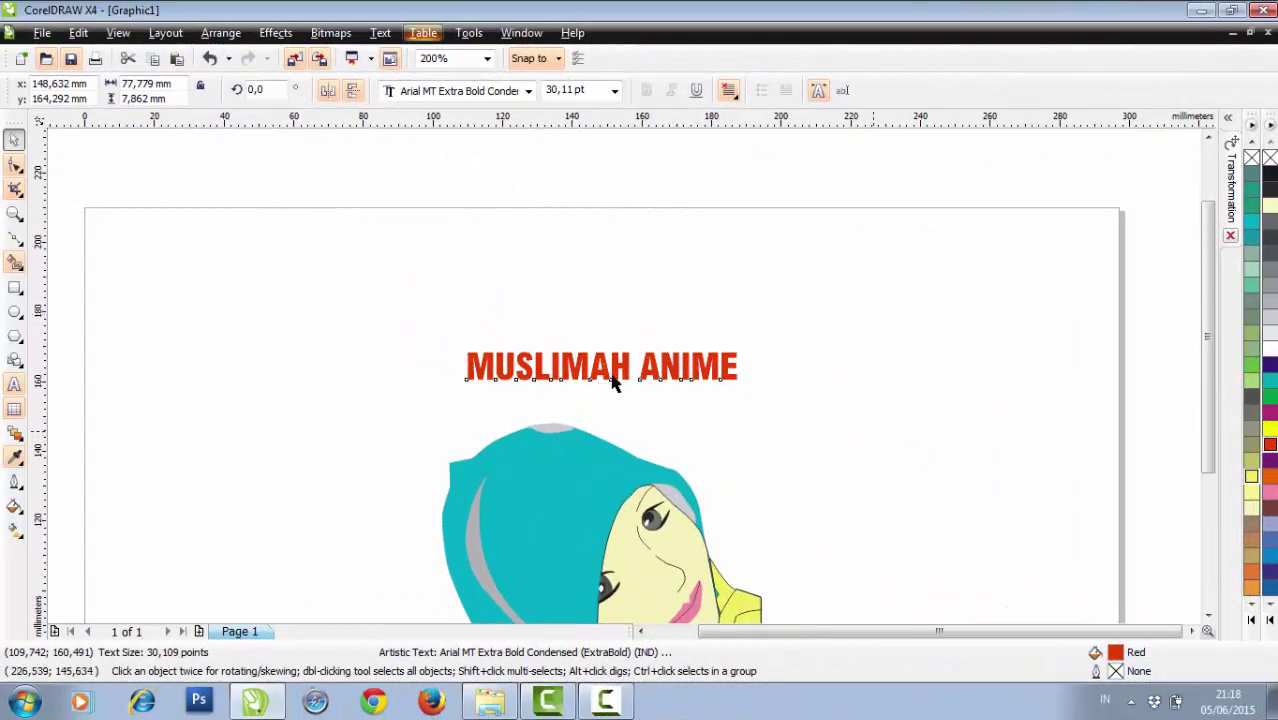
{"action": "scroll", "coordinate": [502, 371], "scroll_direction": "down", "scroll_amount": 1}
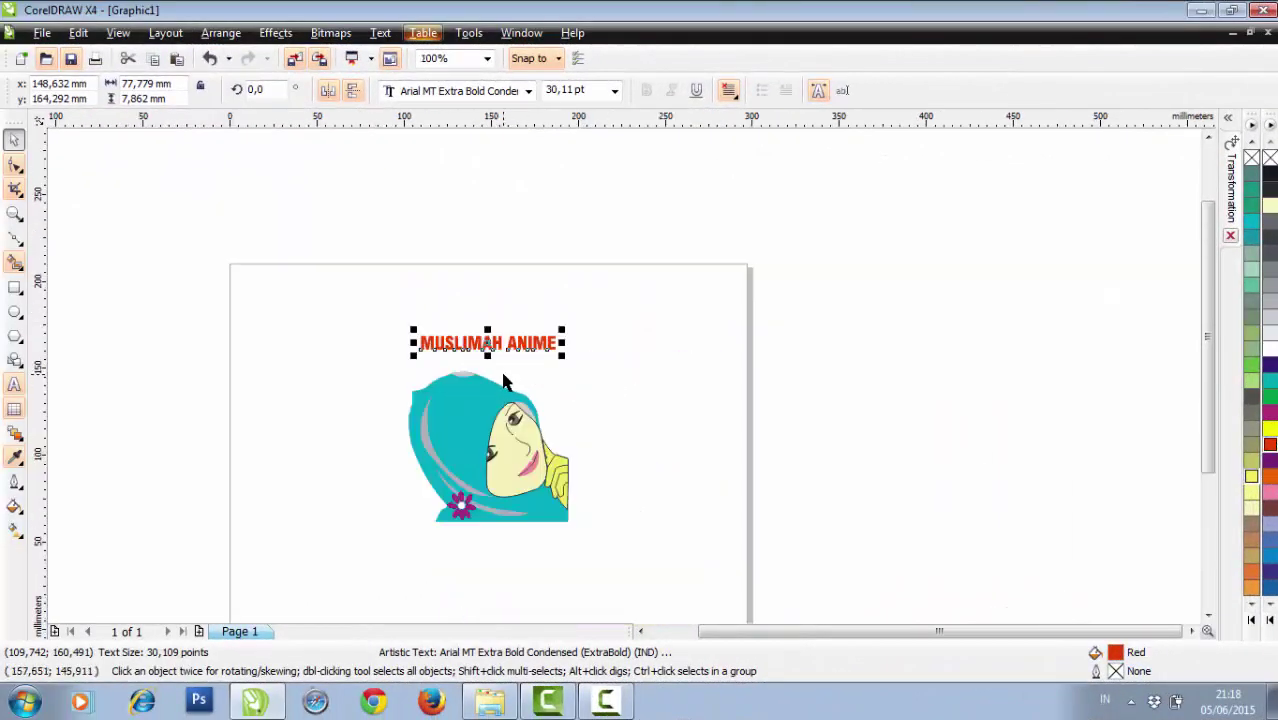
{"action": "scroll", "coordinate": [615, 350], "scroll_direction": "up", "scroll_amount": 1}
{"action": "left_click_drag", "start_coordinate": [617, 321], "coordinate": [594, 346]}
{"action": "scroll", "coordinate": [594, 346], "scroll_direction": "down", "scroll_amount": 1}
{"action": "left_click", "coordinate": [749, 439]}
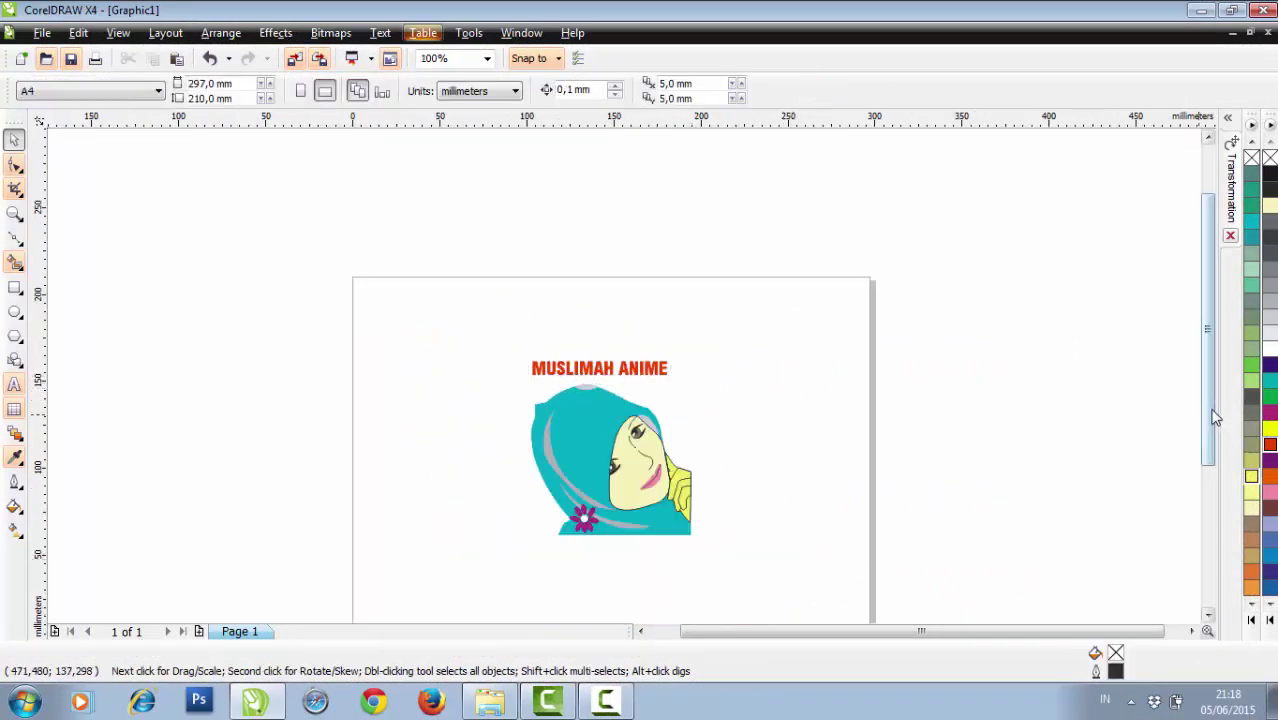
{"action": "mouse_move", "coordinate": [1212, 414]}
{"action": "left_mouse_down"}
{"action": "mouse_move", "coordinate": [1212, 449]}
{"action": "mouse_move", "coordinate": [1061, 522]}
{"action": "left_mouse_up"}
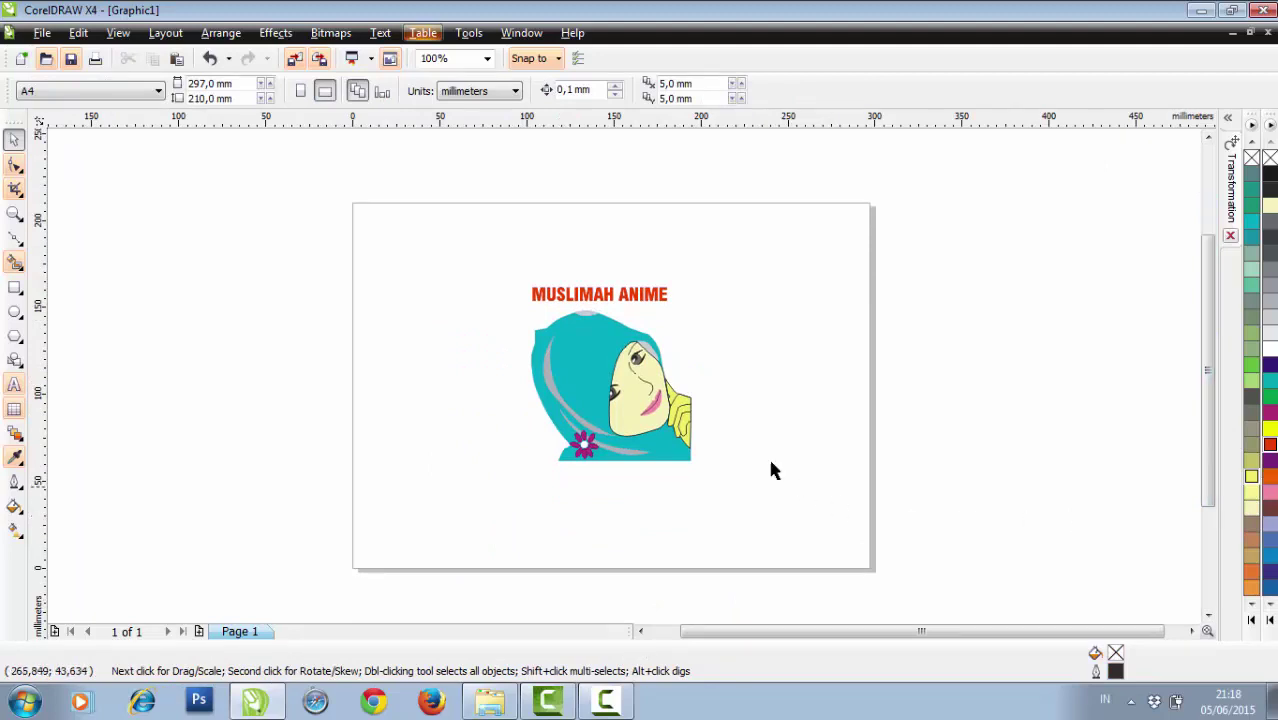